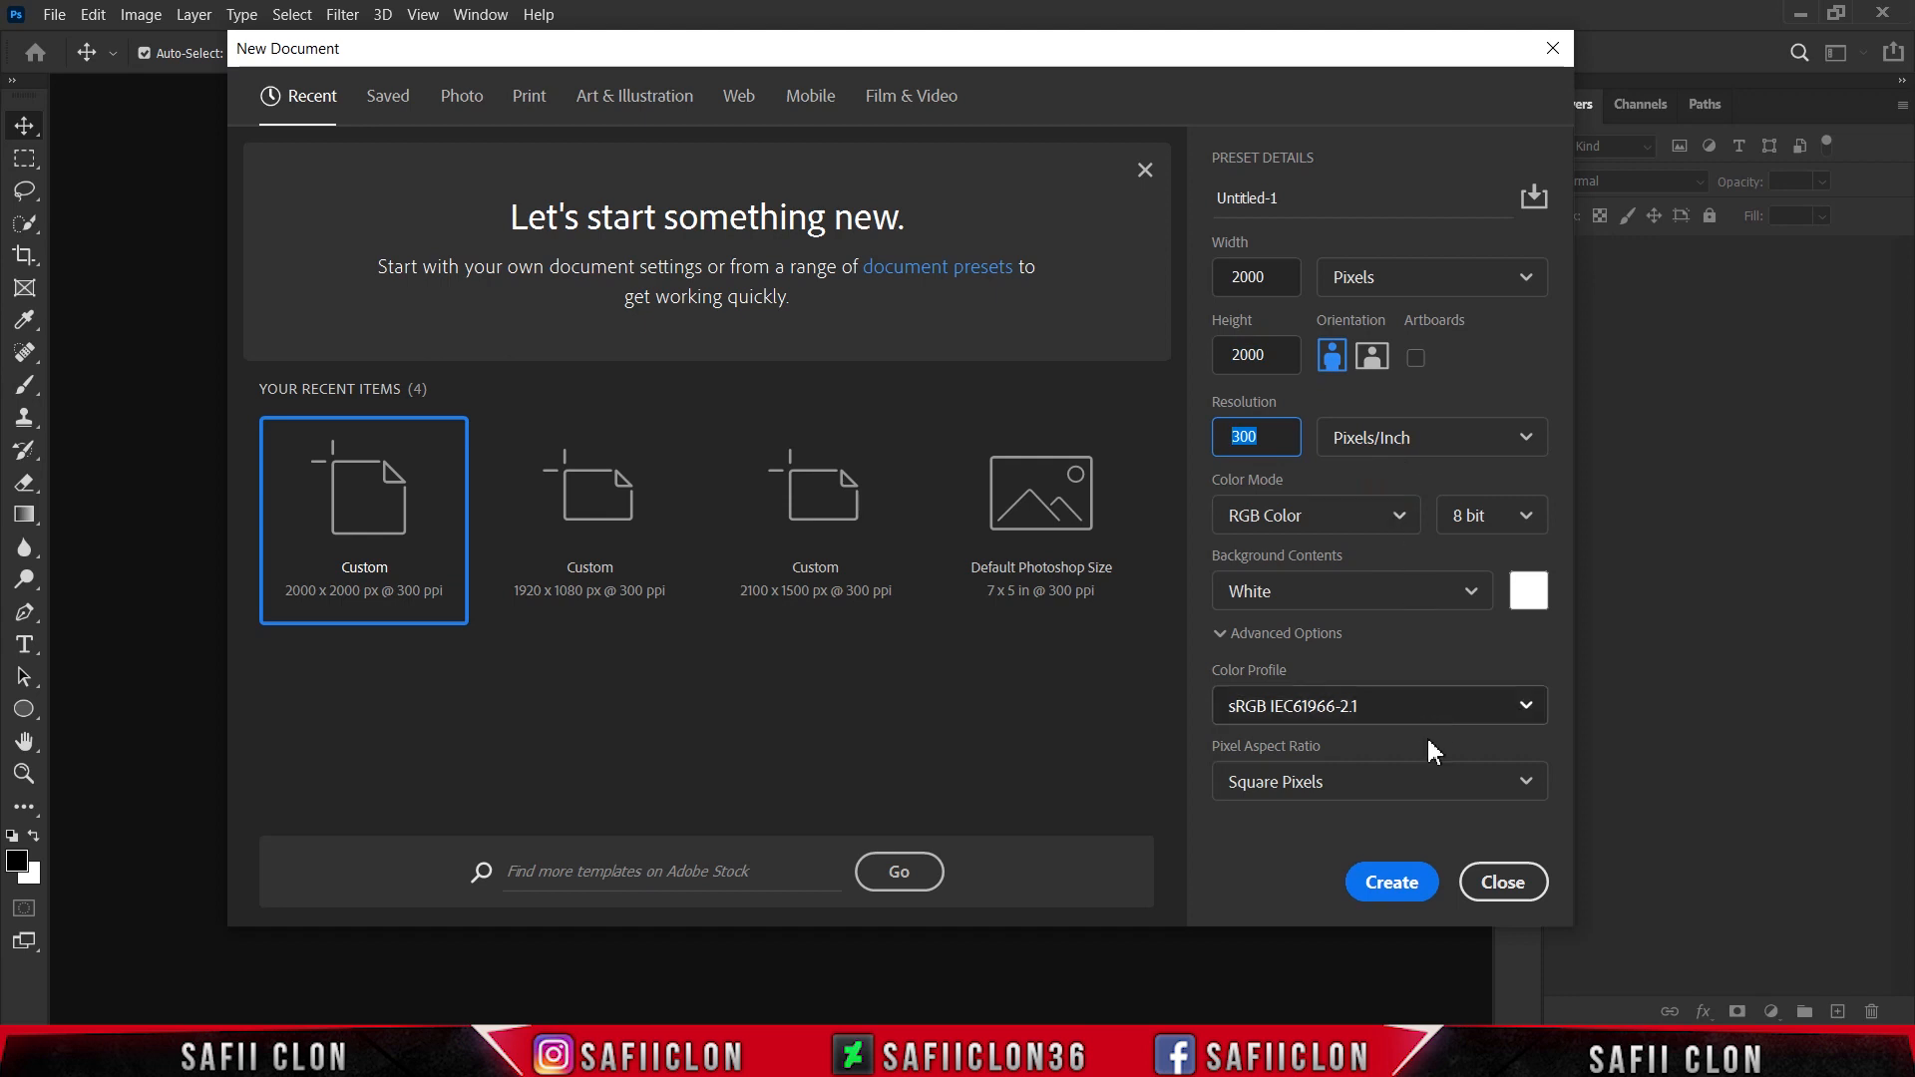
# Create a 2000 x 2000 px RGB document at 300 pixels/inch and add a Solid Color fill layer in #b239ff
pyautogui.click(1396, 884)
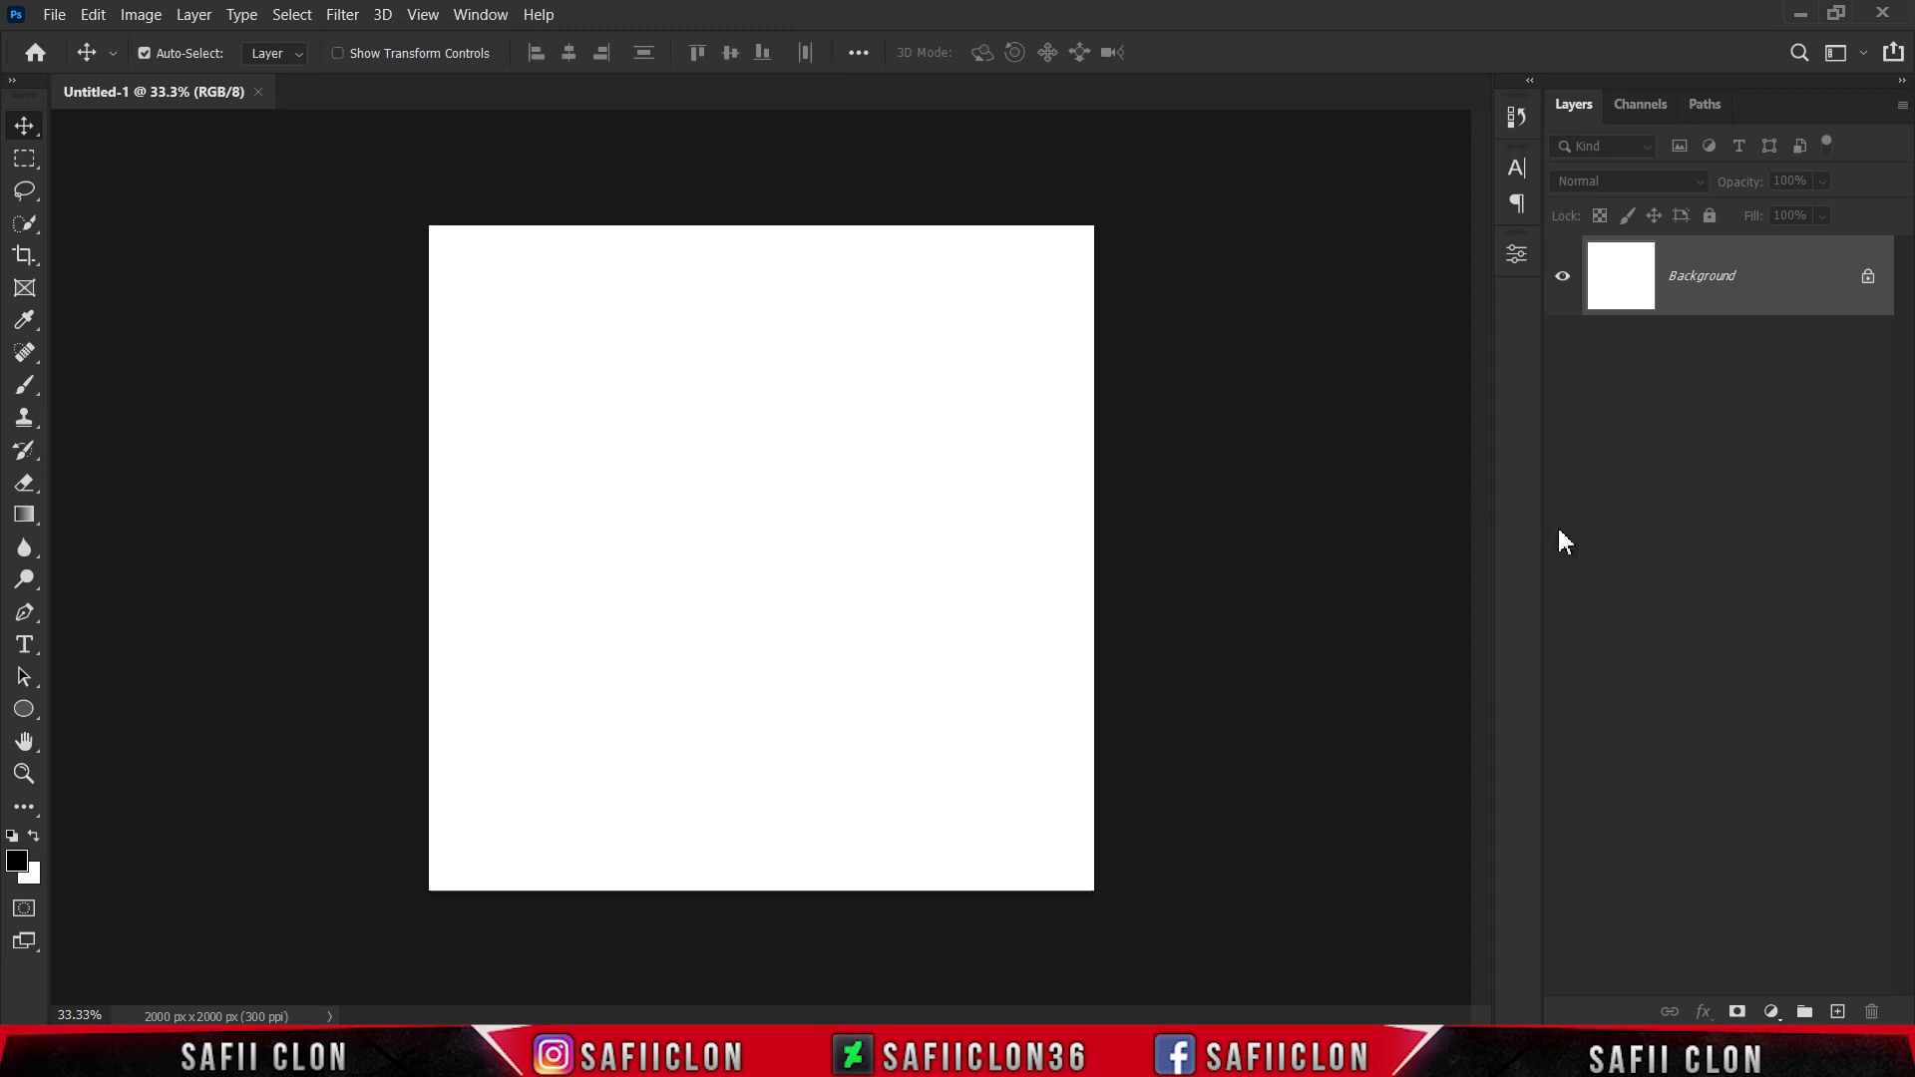
pyautogui.click(1771, 1013)
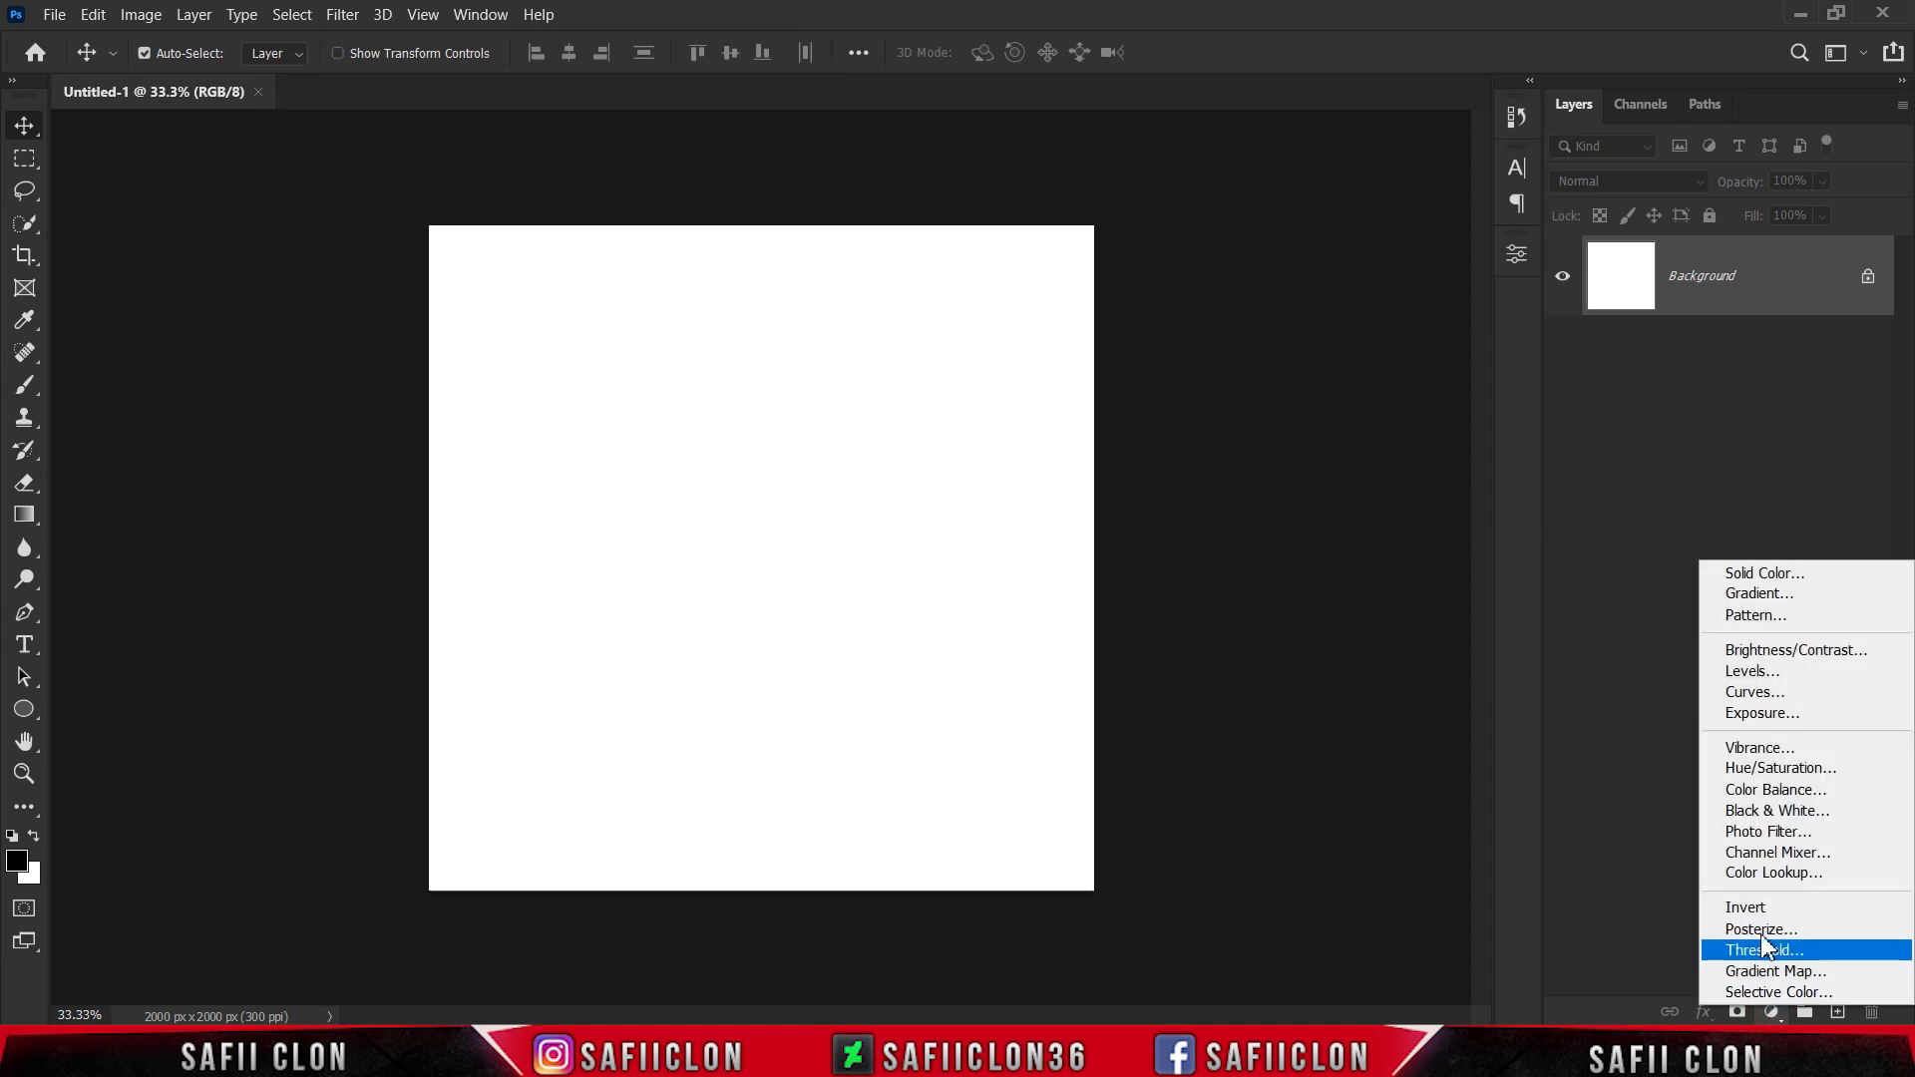
pyautogui.click(1774, 574)
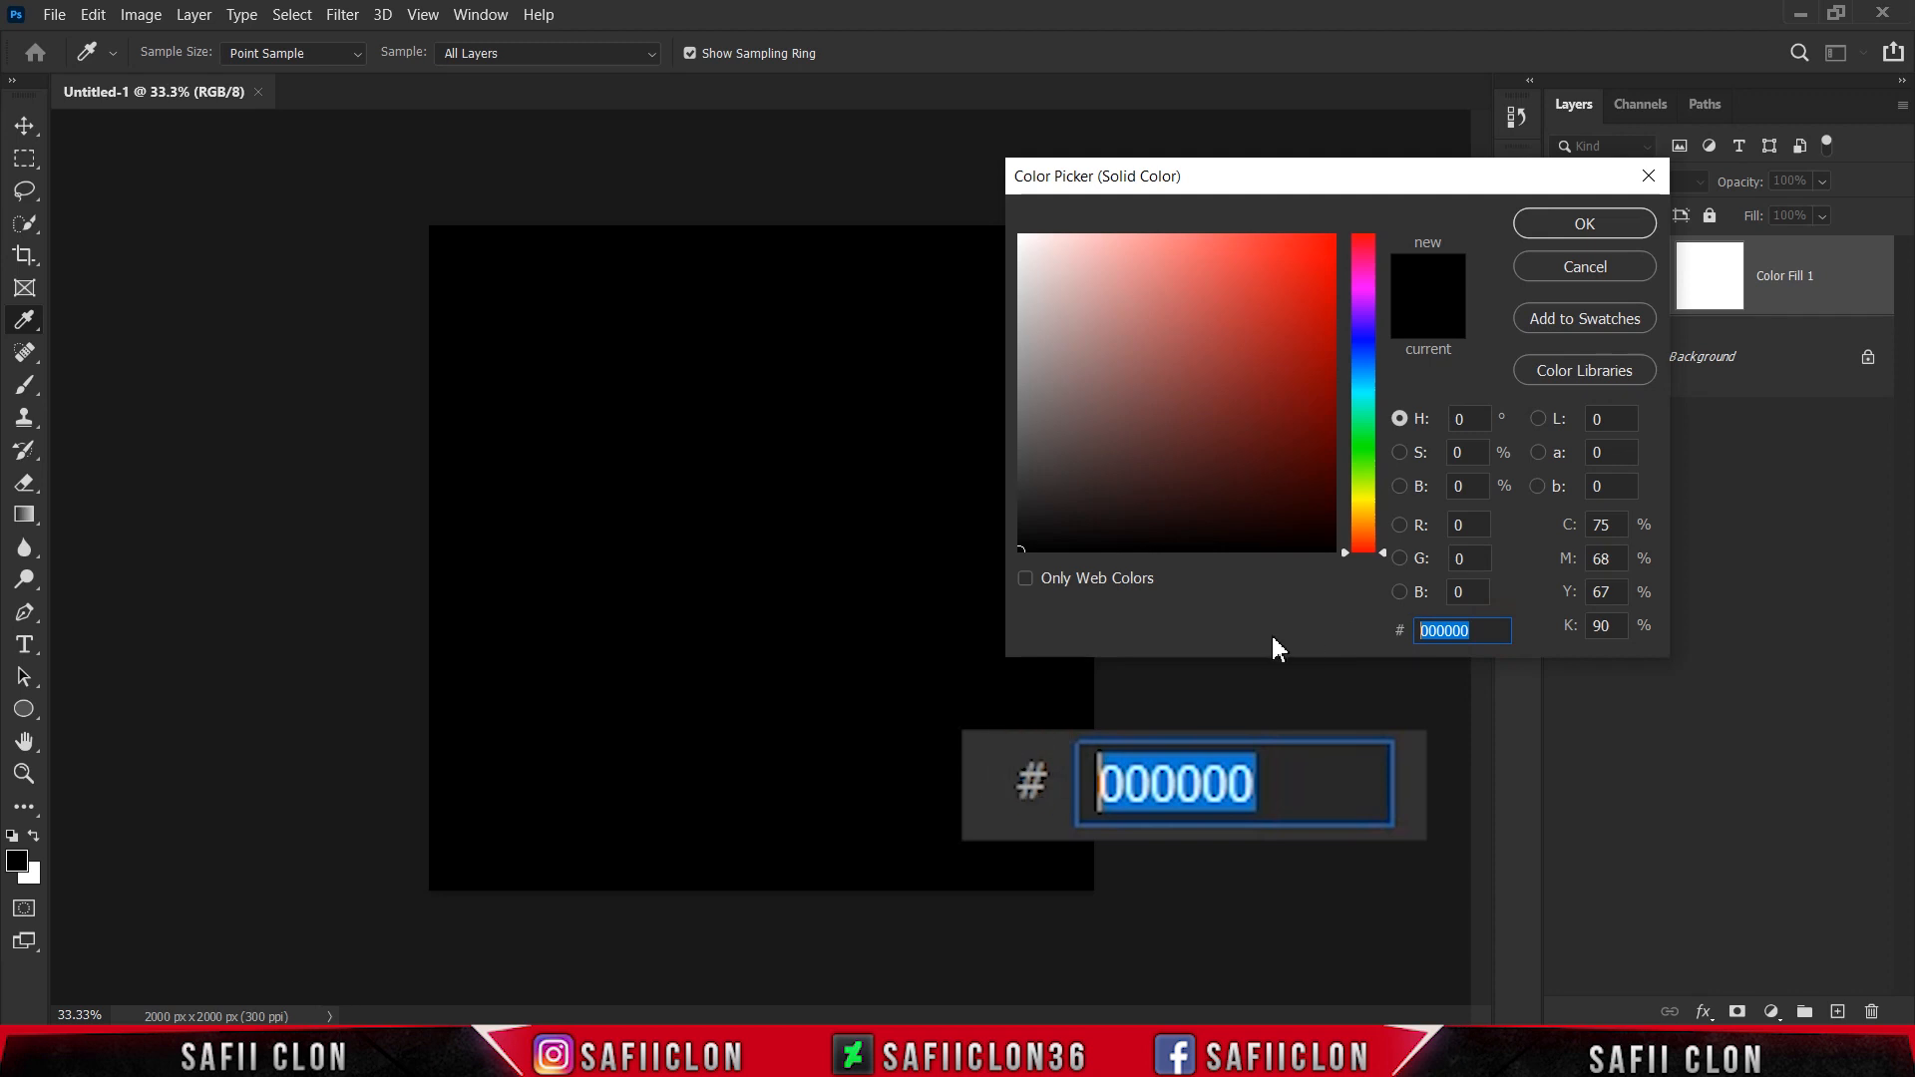
pyautogui.write('b239ff')
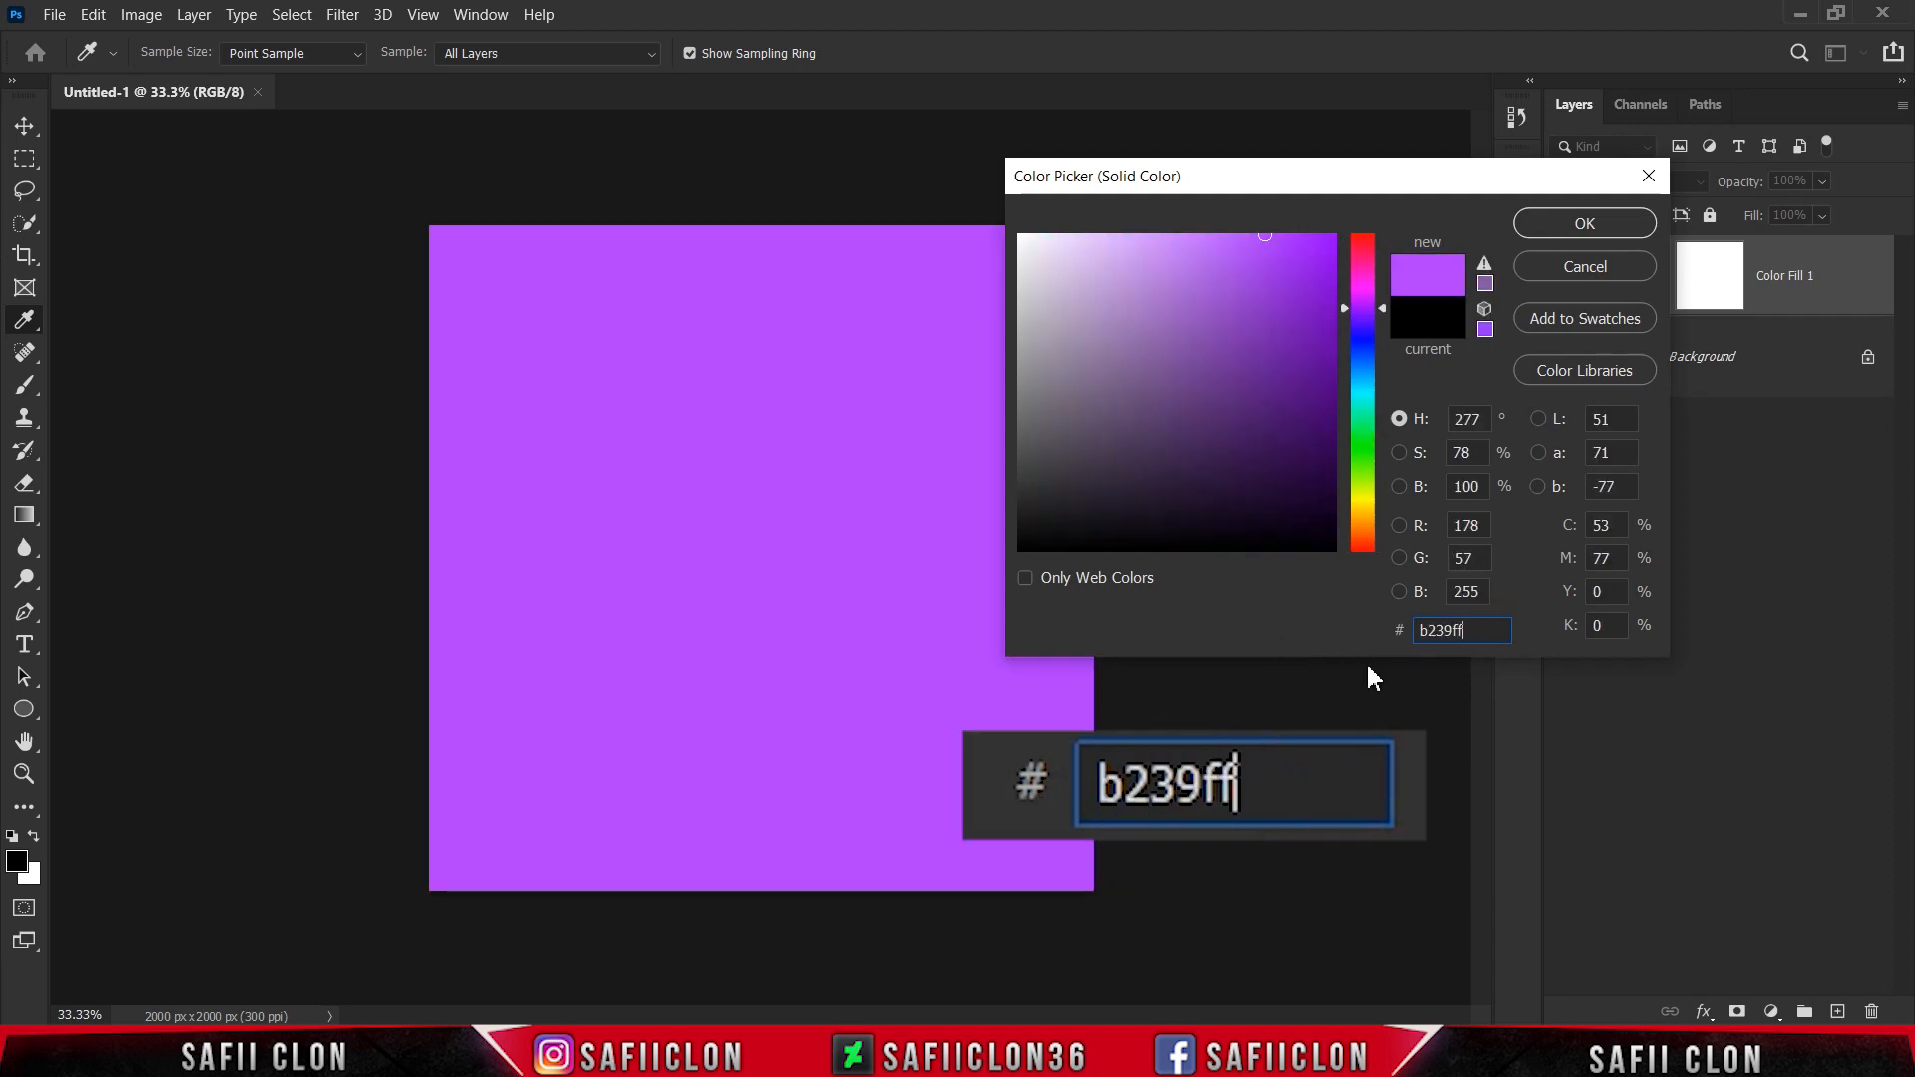
pyautogui.moveTo(1484, 630); pyautogui.dragTo(1388, 630)
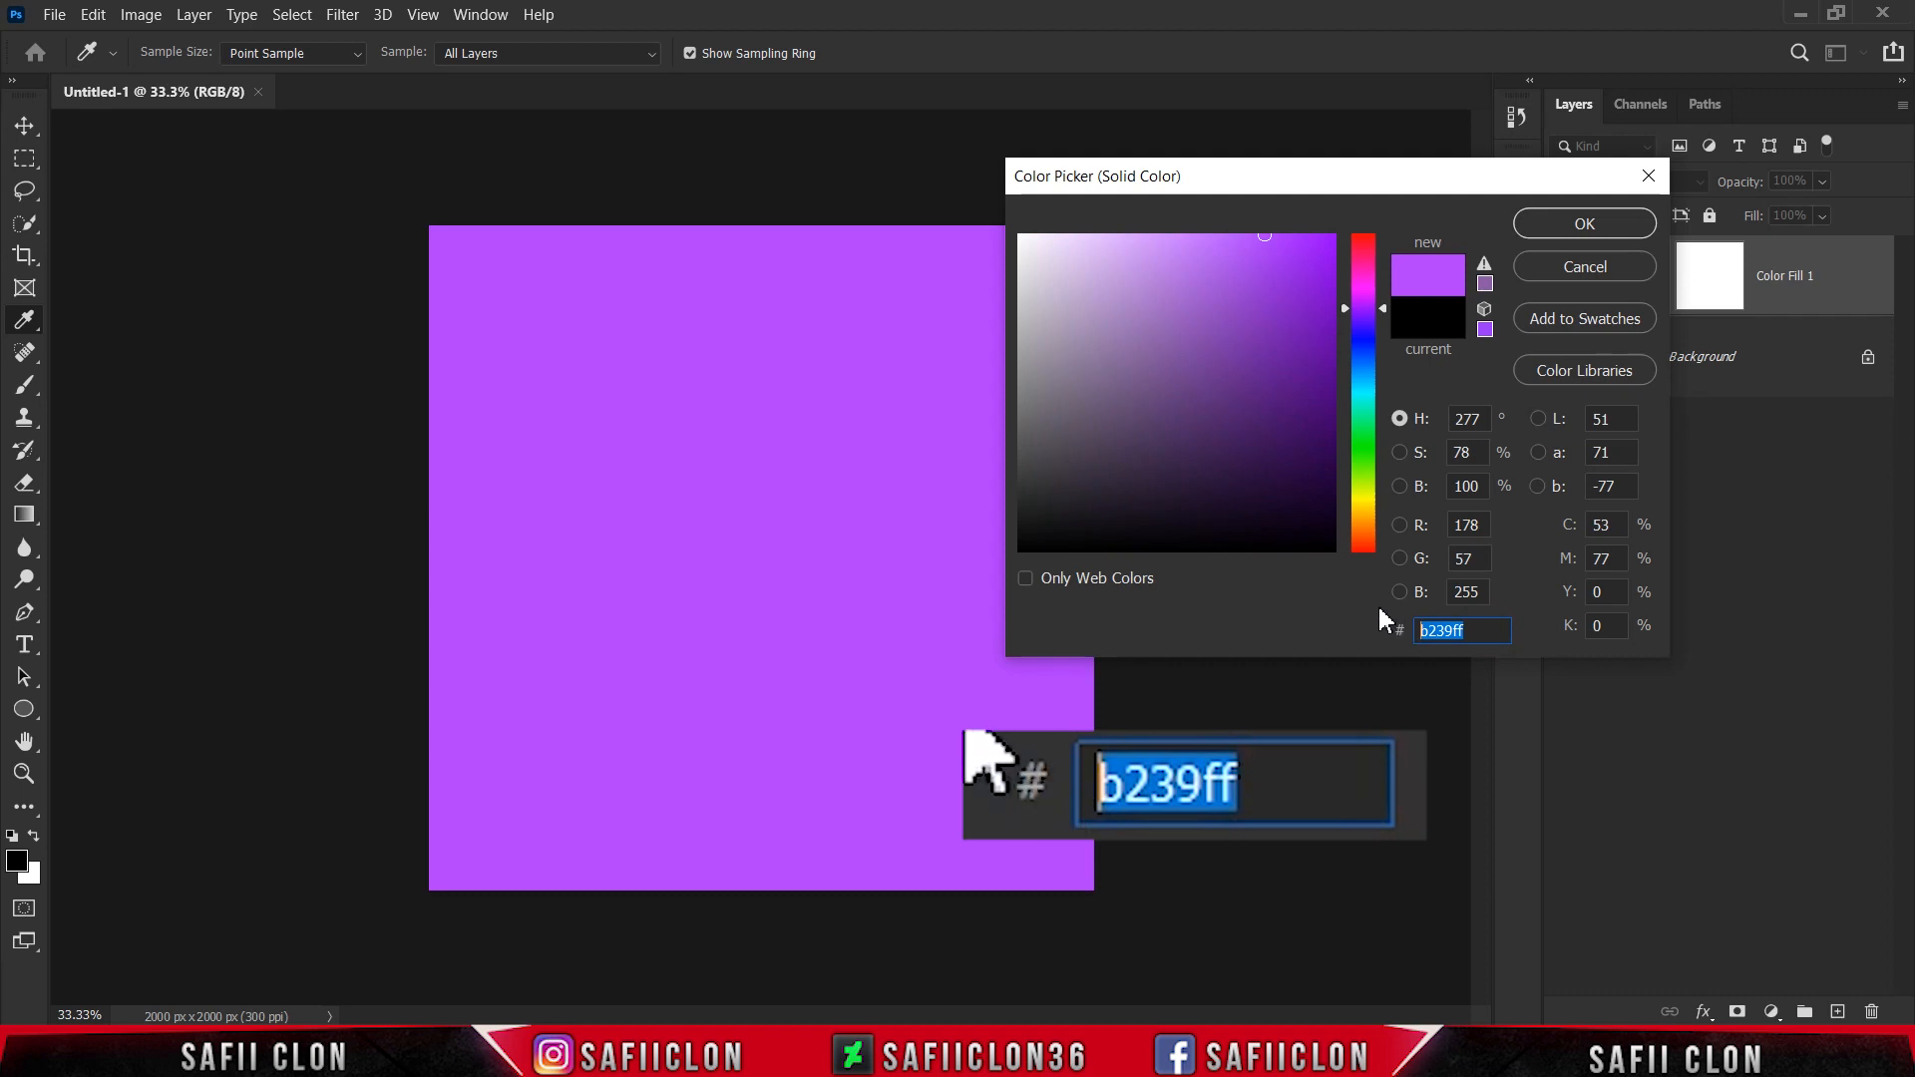
pyautogui.click(1575, 227)
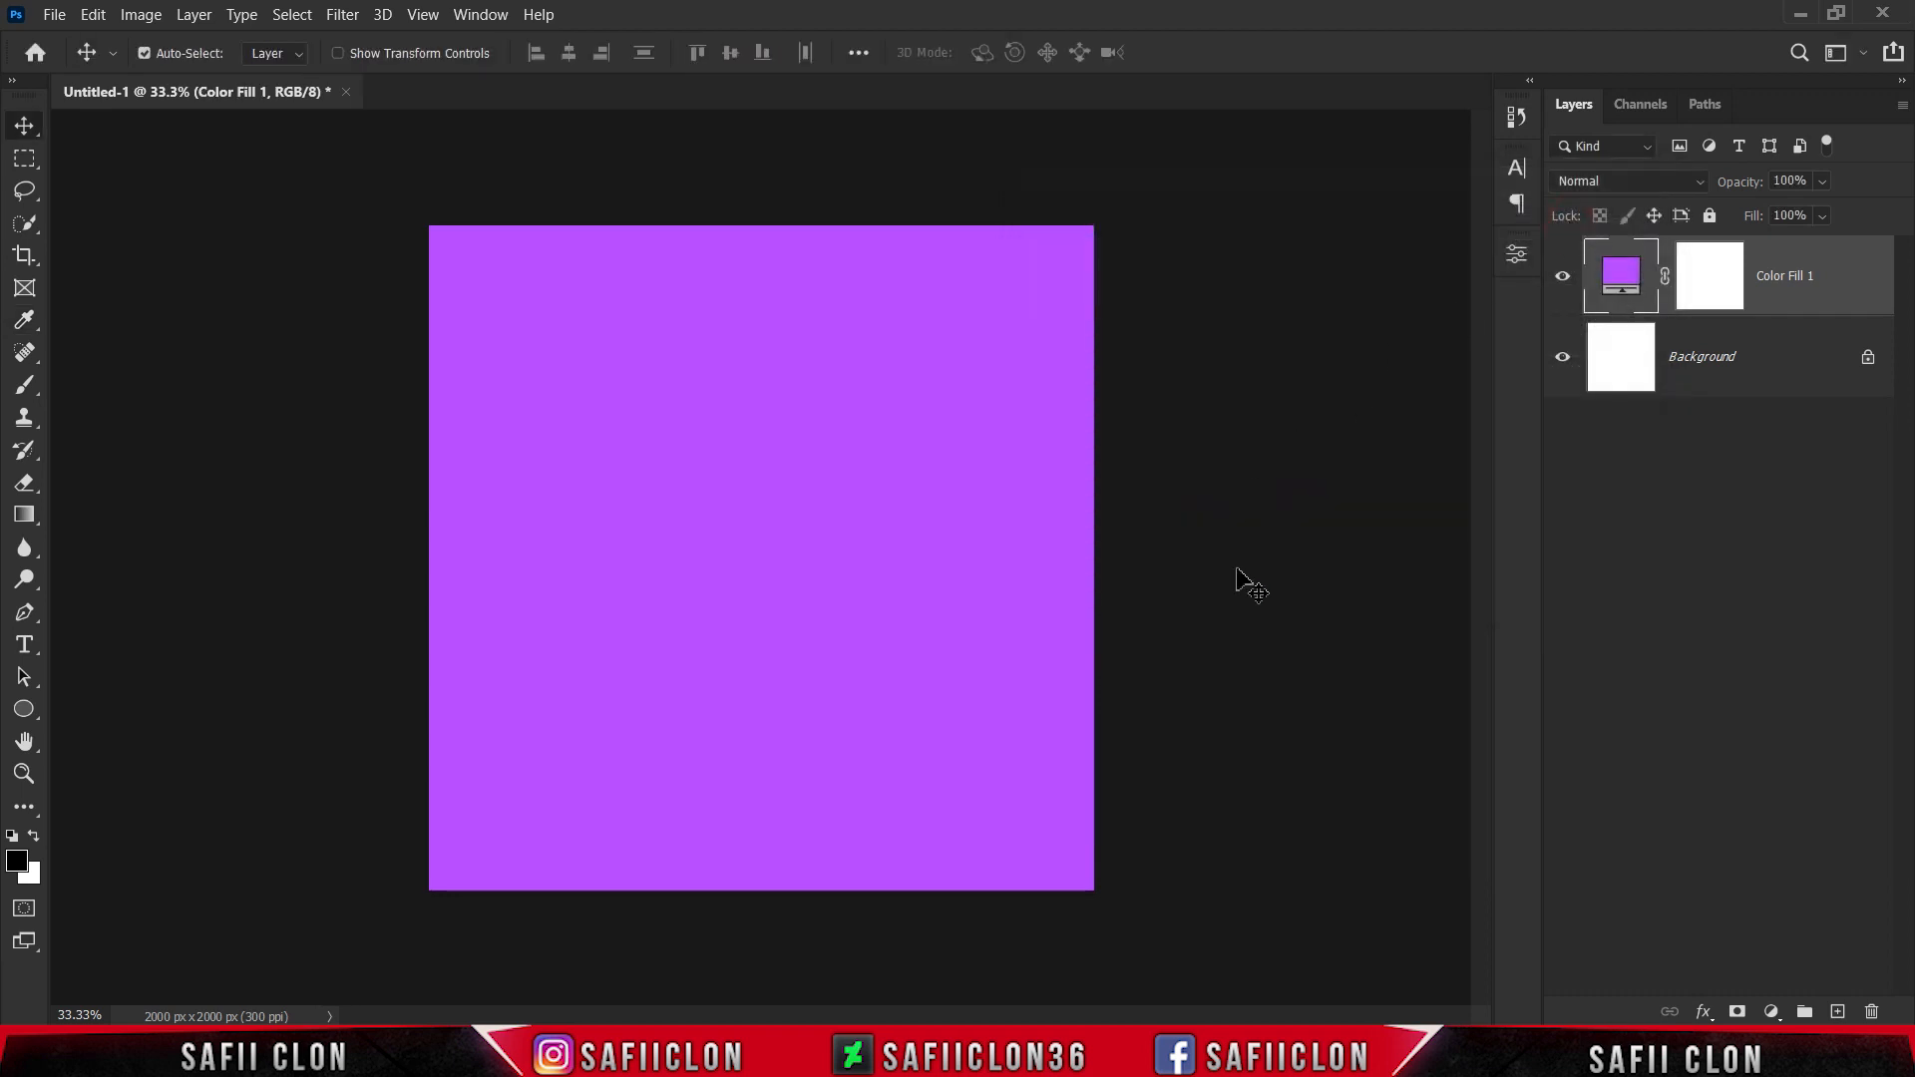
# Draw an upright rectangle shape about 878 x 1220 px in the middle of the purple canvas
pyautogui.hotkey('ctrl', '+')
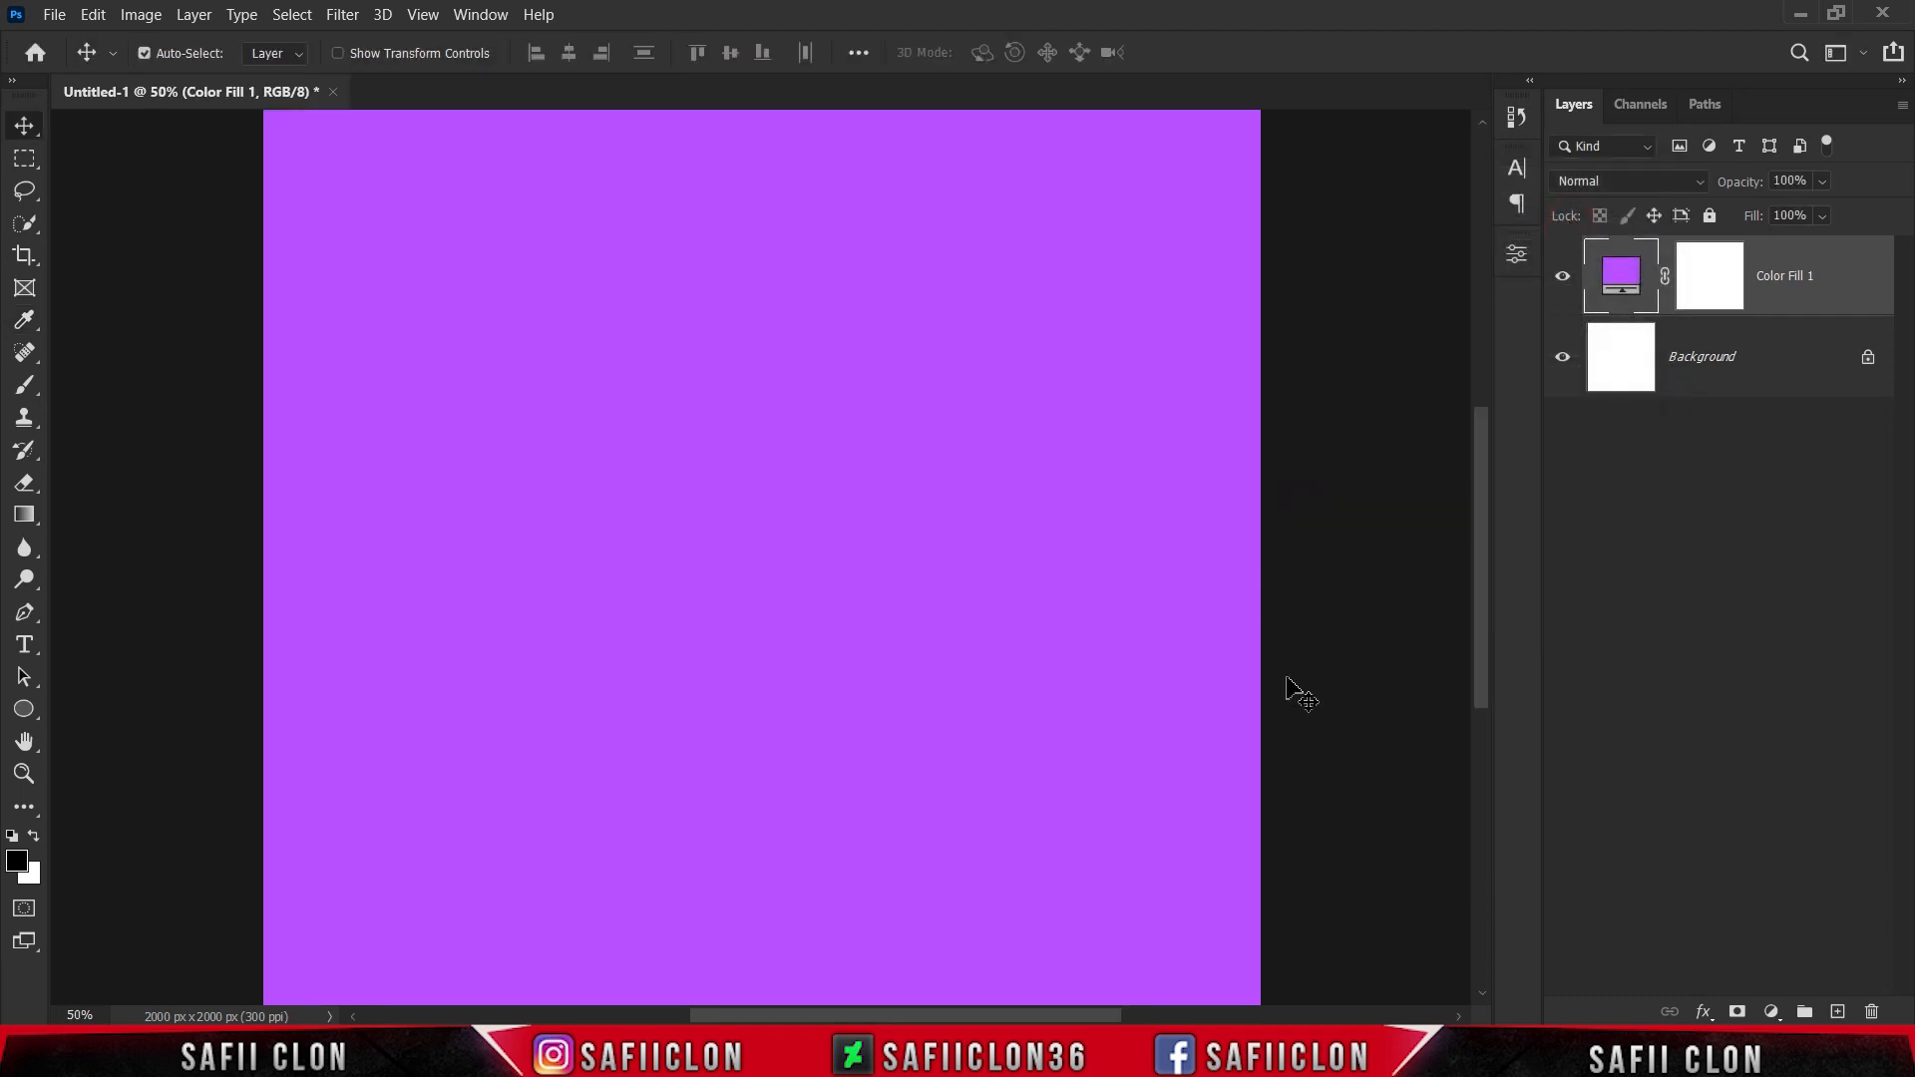
pyautogui.hotkey('ctrl', '-')
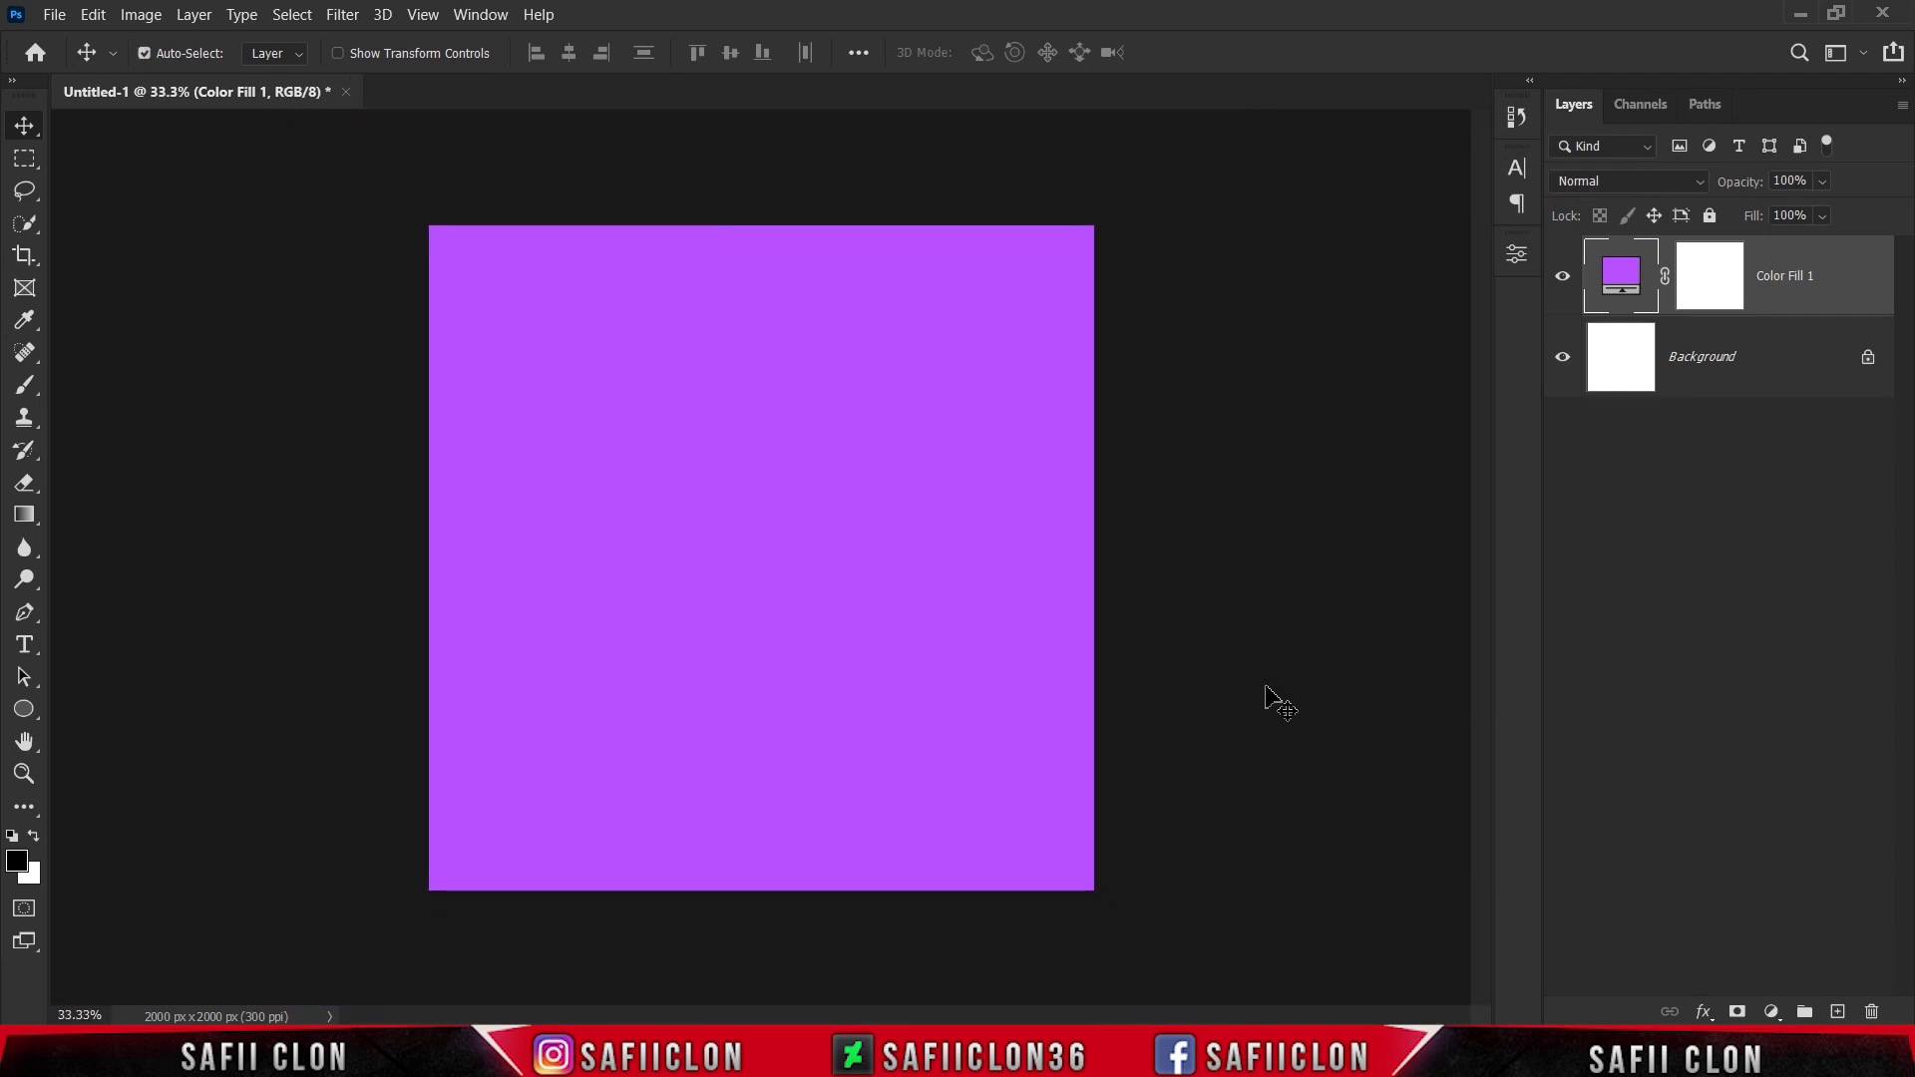
pyautogui.click(25, 714)
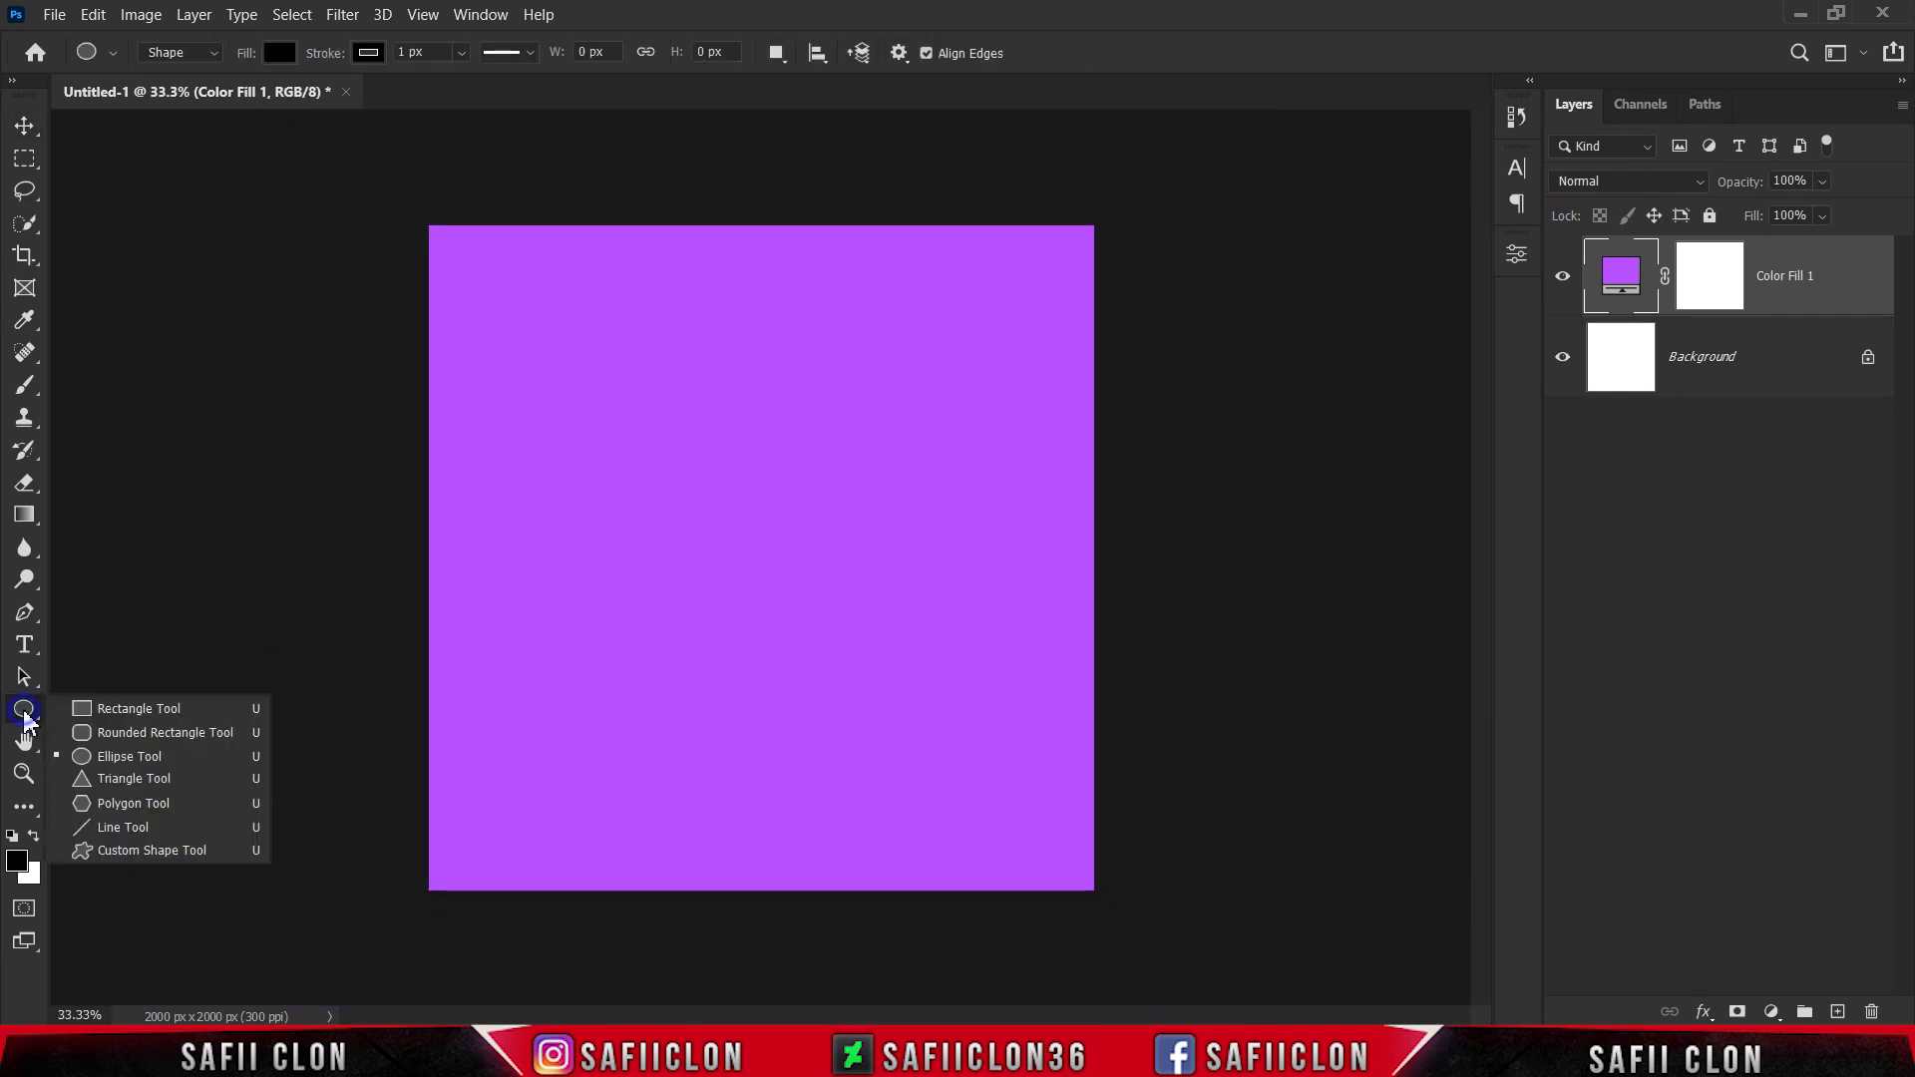
pyautogui.click(163, 710)
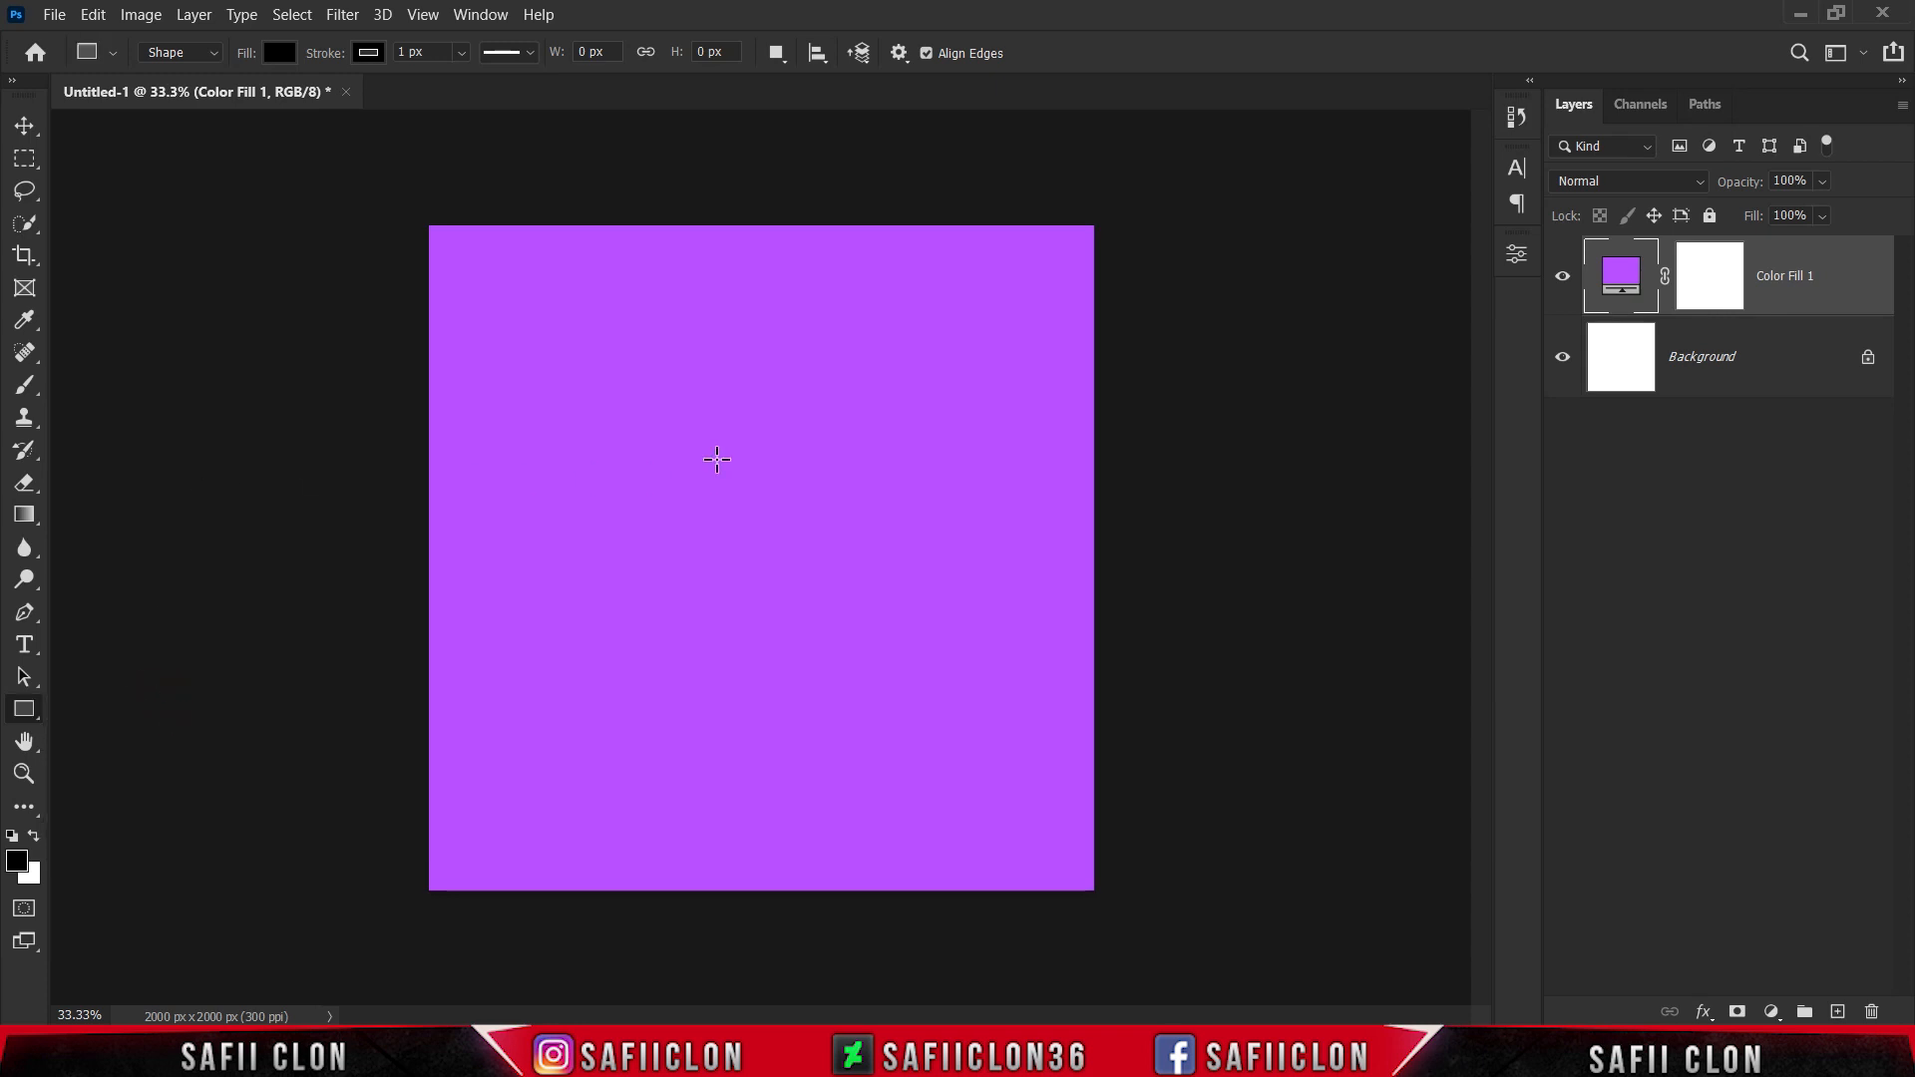
pyautogui.moveTo(609, 361); pyautogui.dragTo(900, 766)
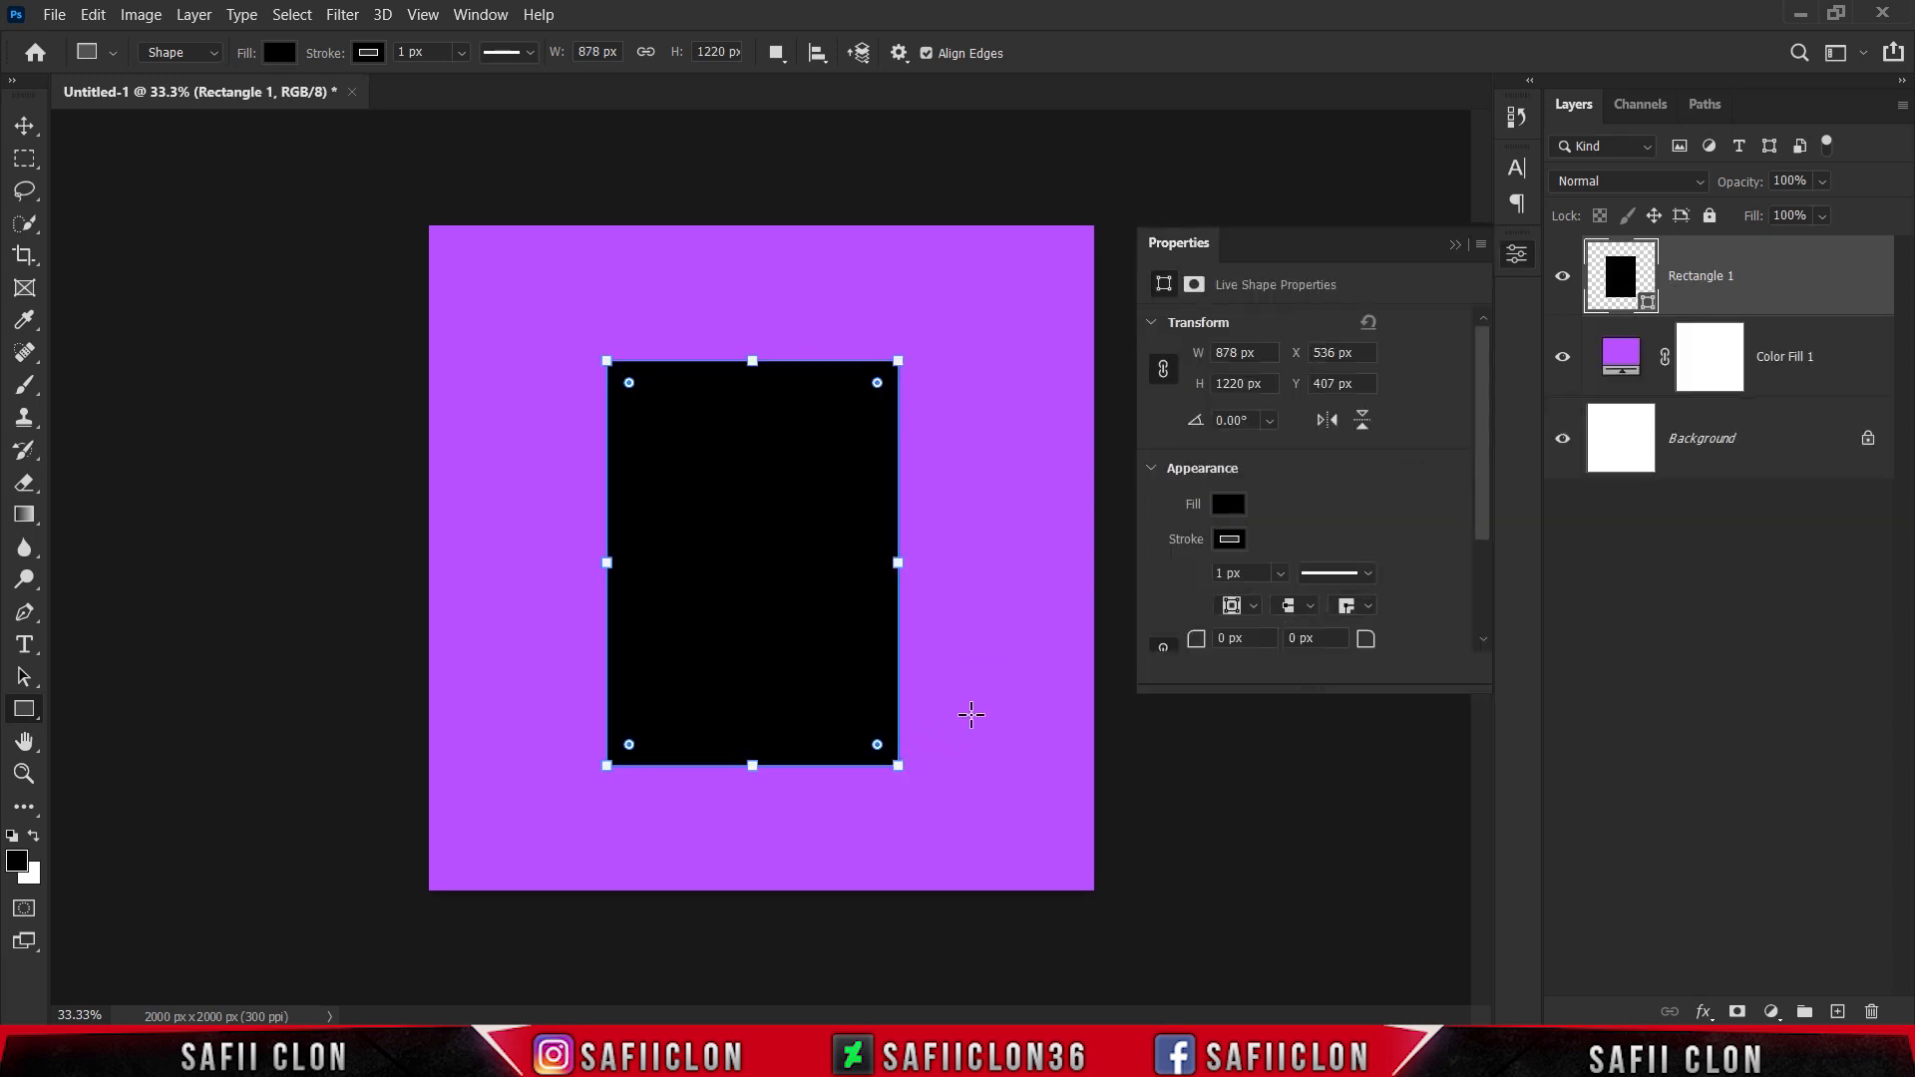
pyautogui.click(1454, 244)
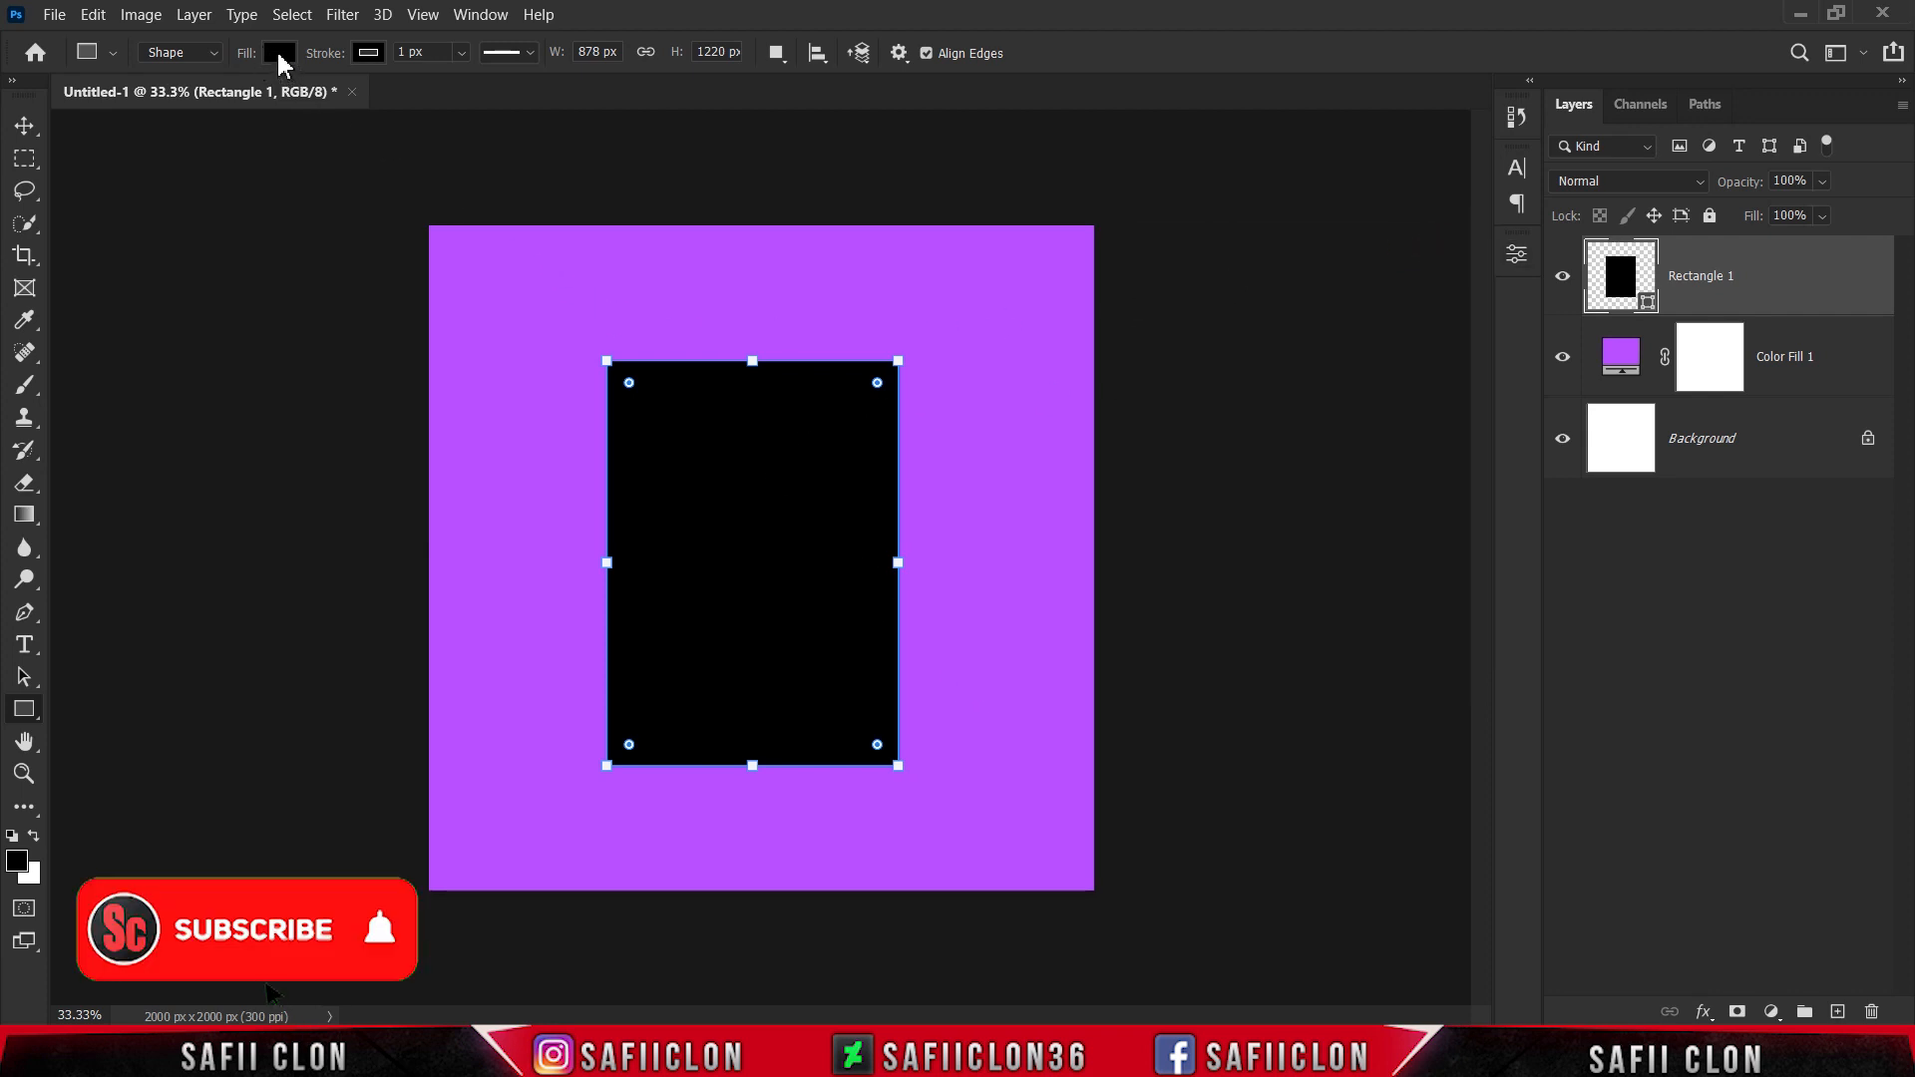
# Set the rectangle's fill to white (#ffffff) and its stroke to none
pyautogui.click(279, 53)
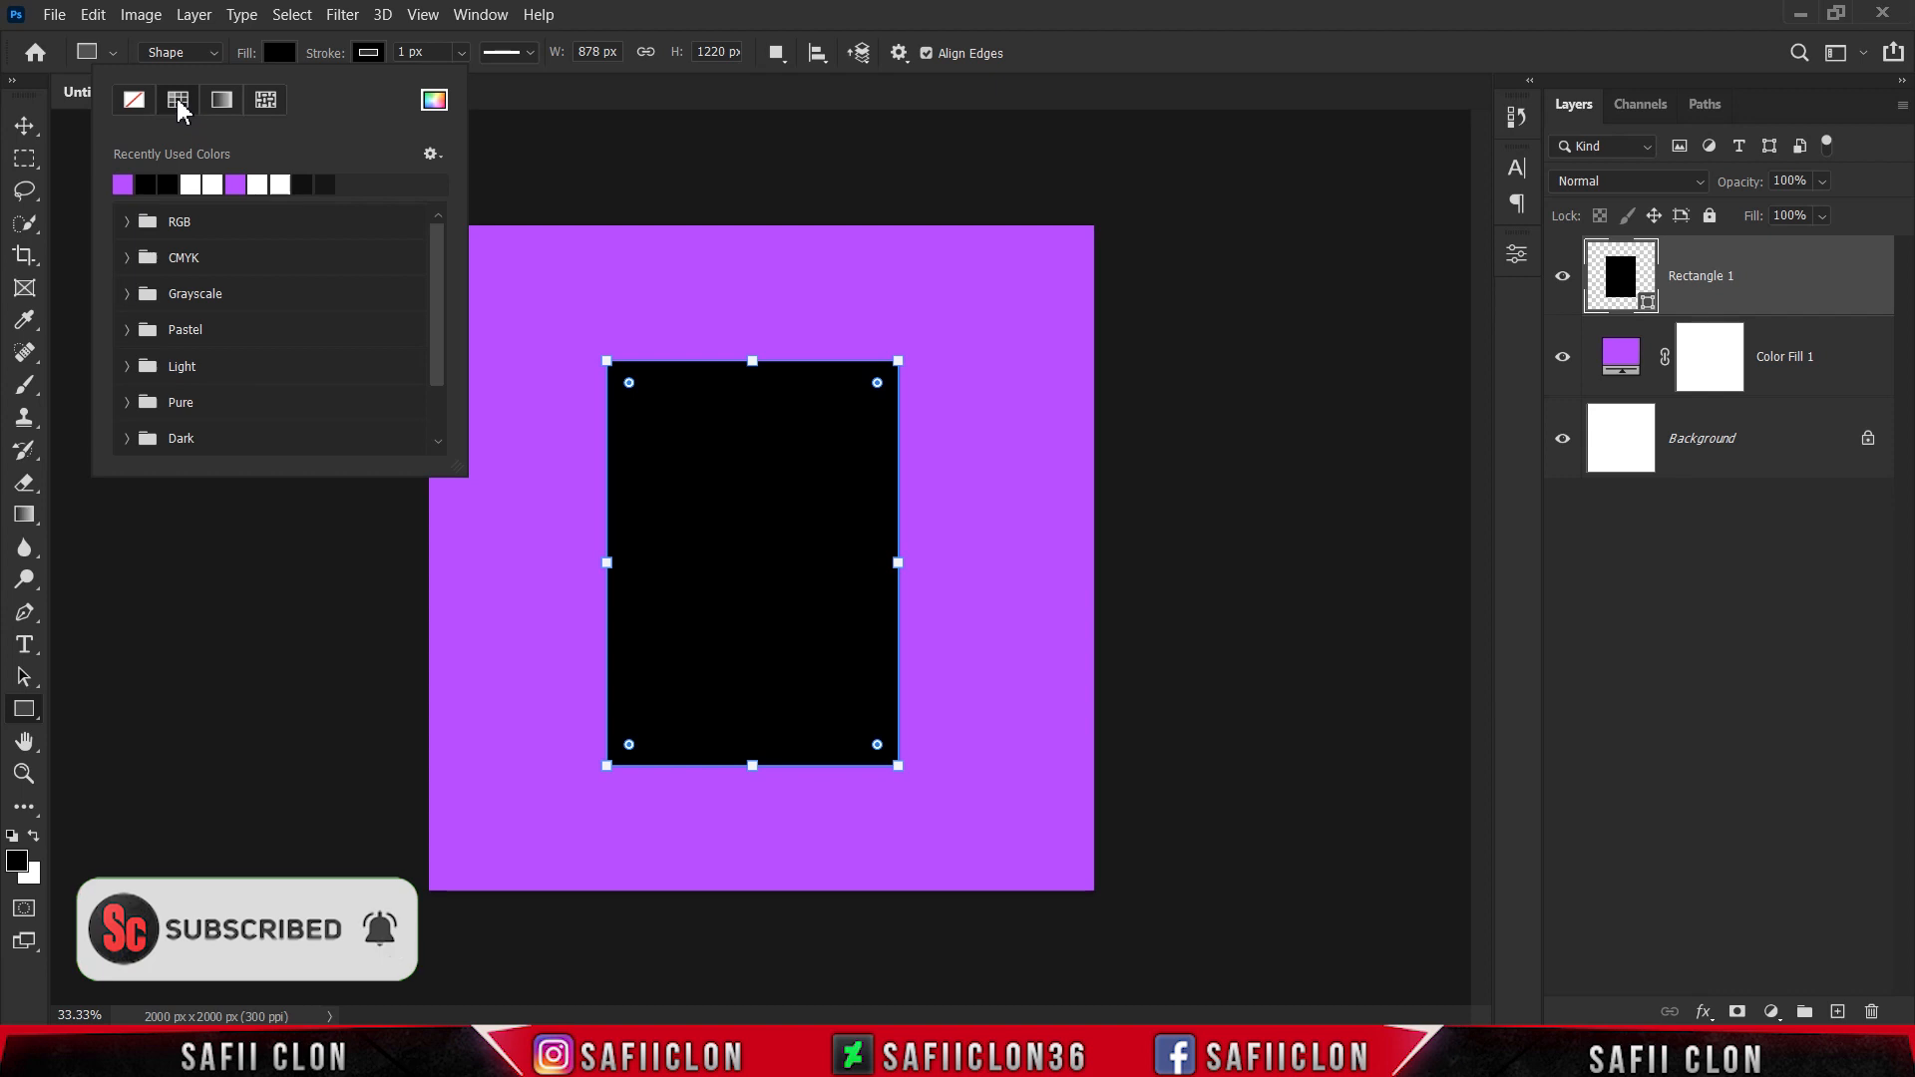
pyautogui.click(210, 185)
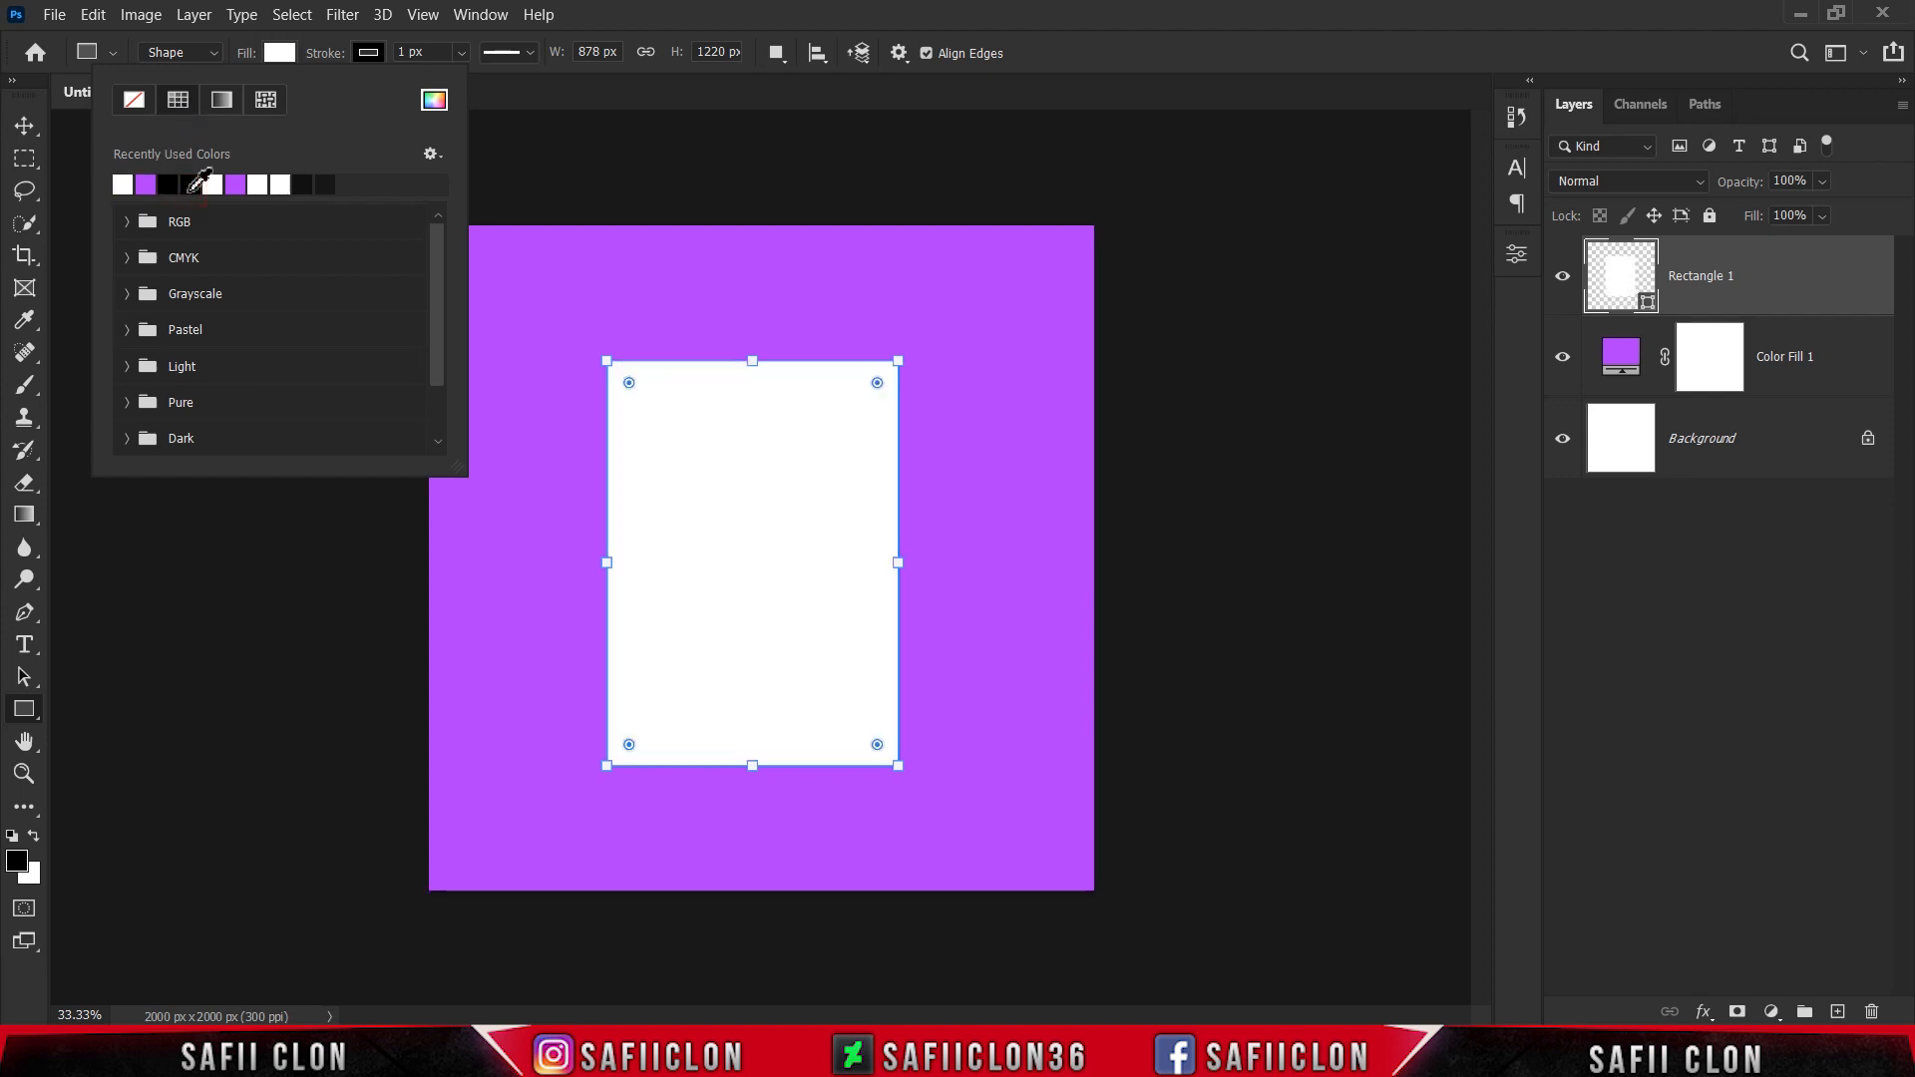
pyautogui.click(434, 100)
pyautogui.moveTo(1147, 349); pyautogui.dragTo(1009, 221)
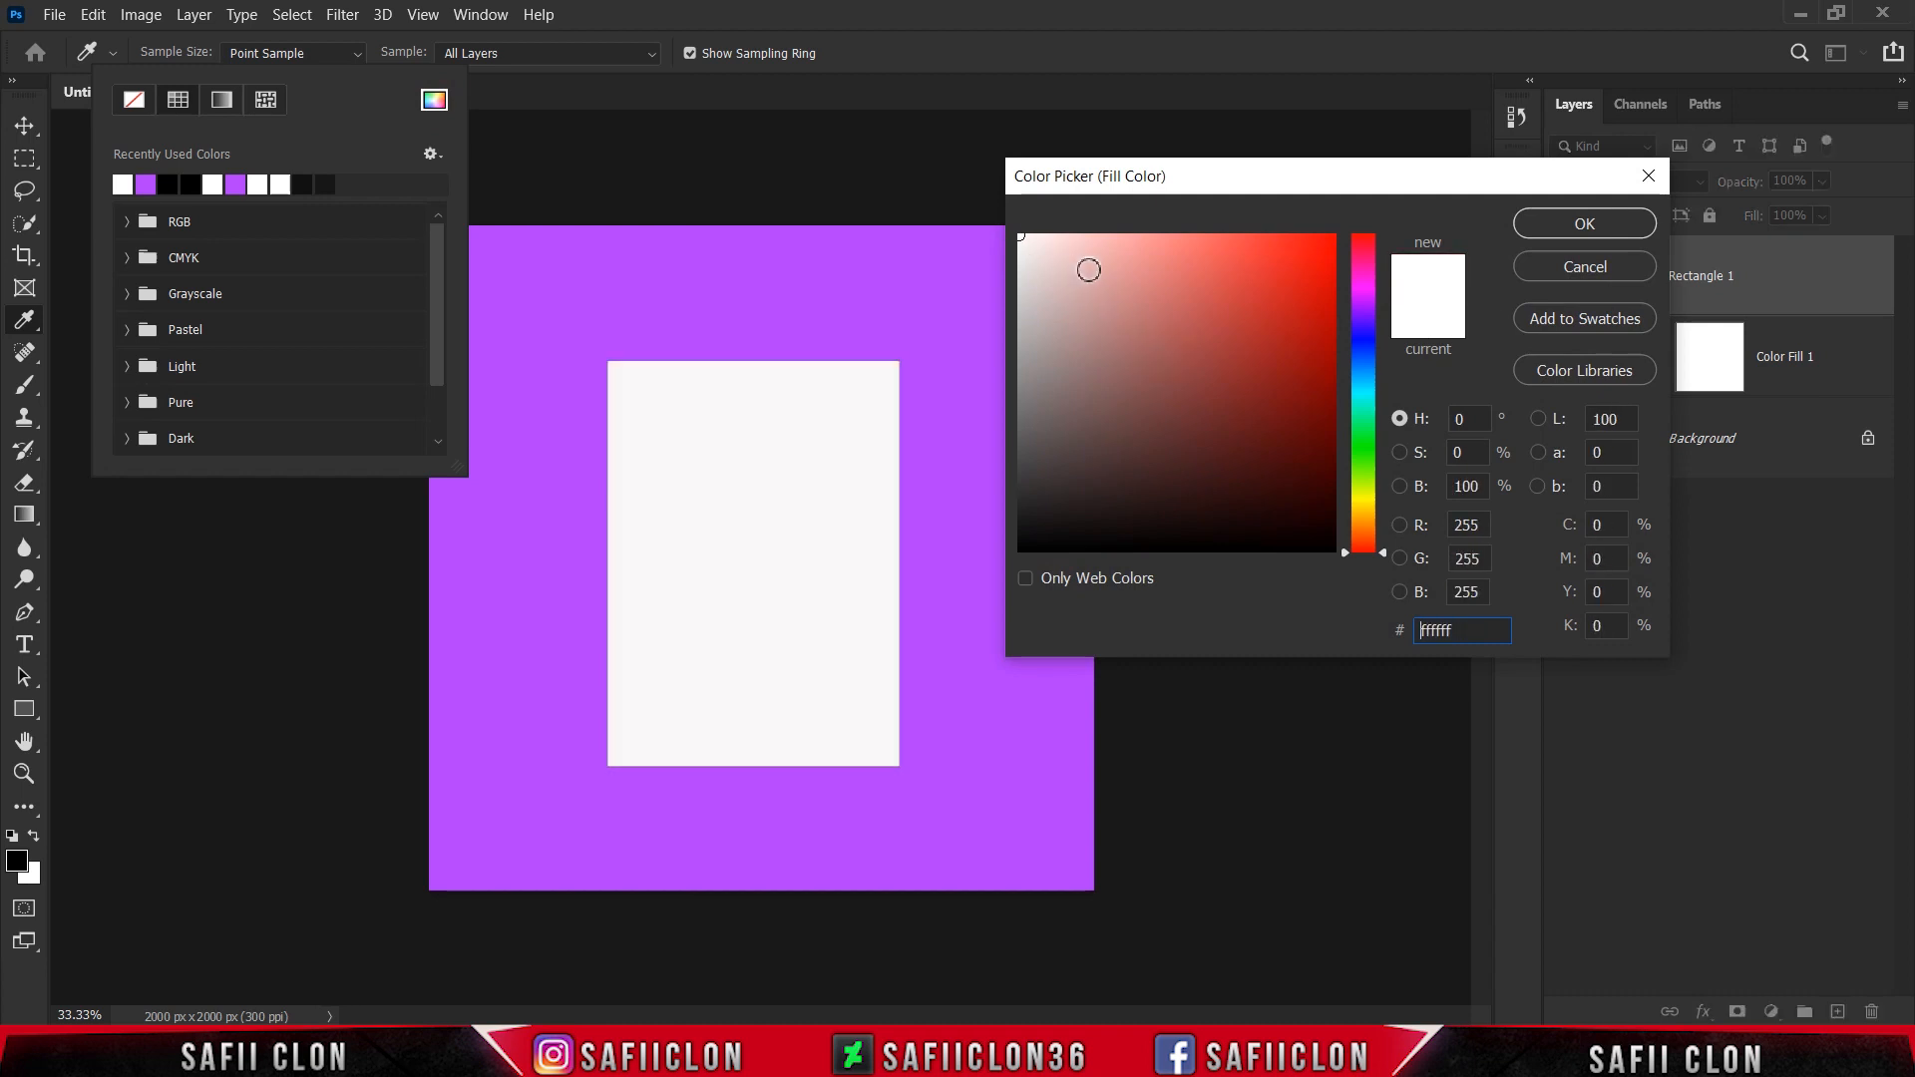
pyautogui.click(1585, 224)
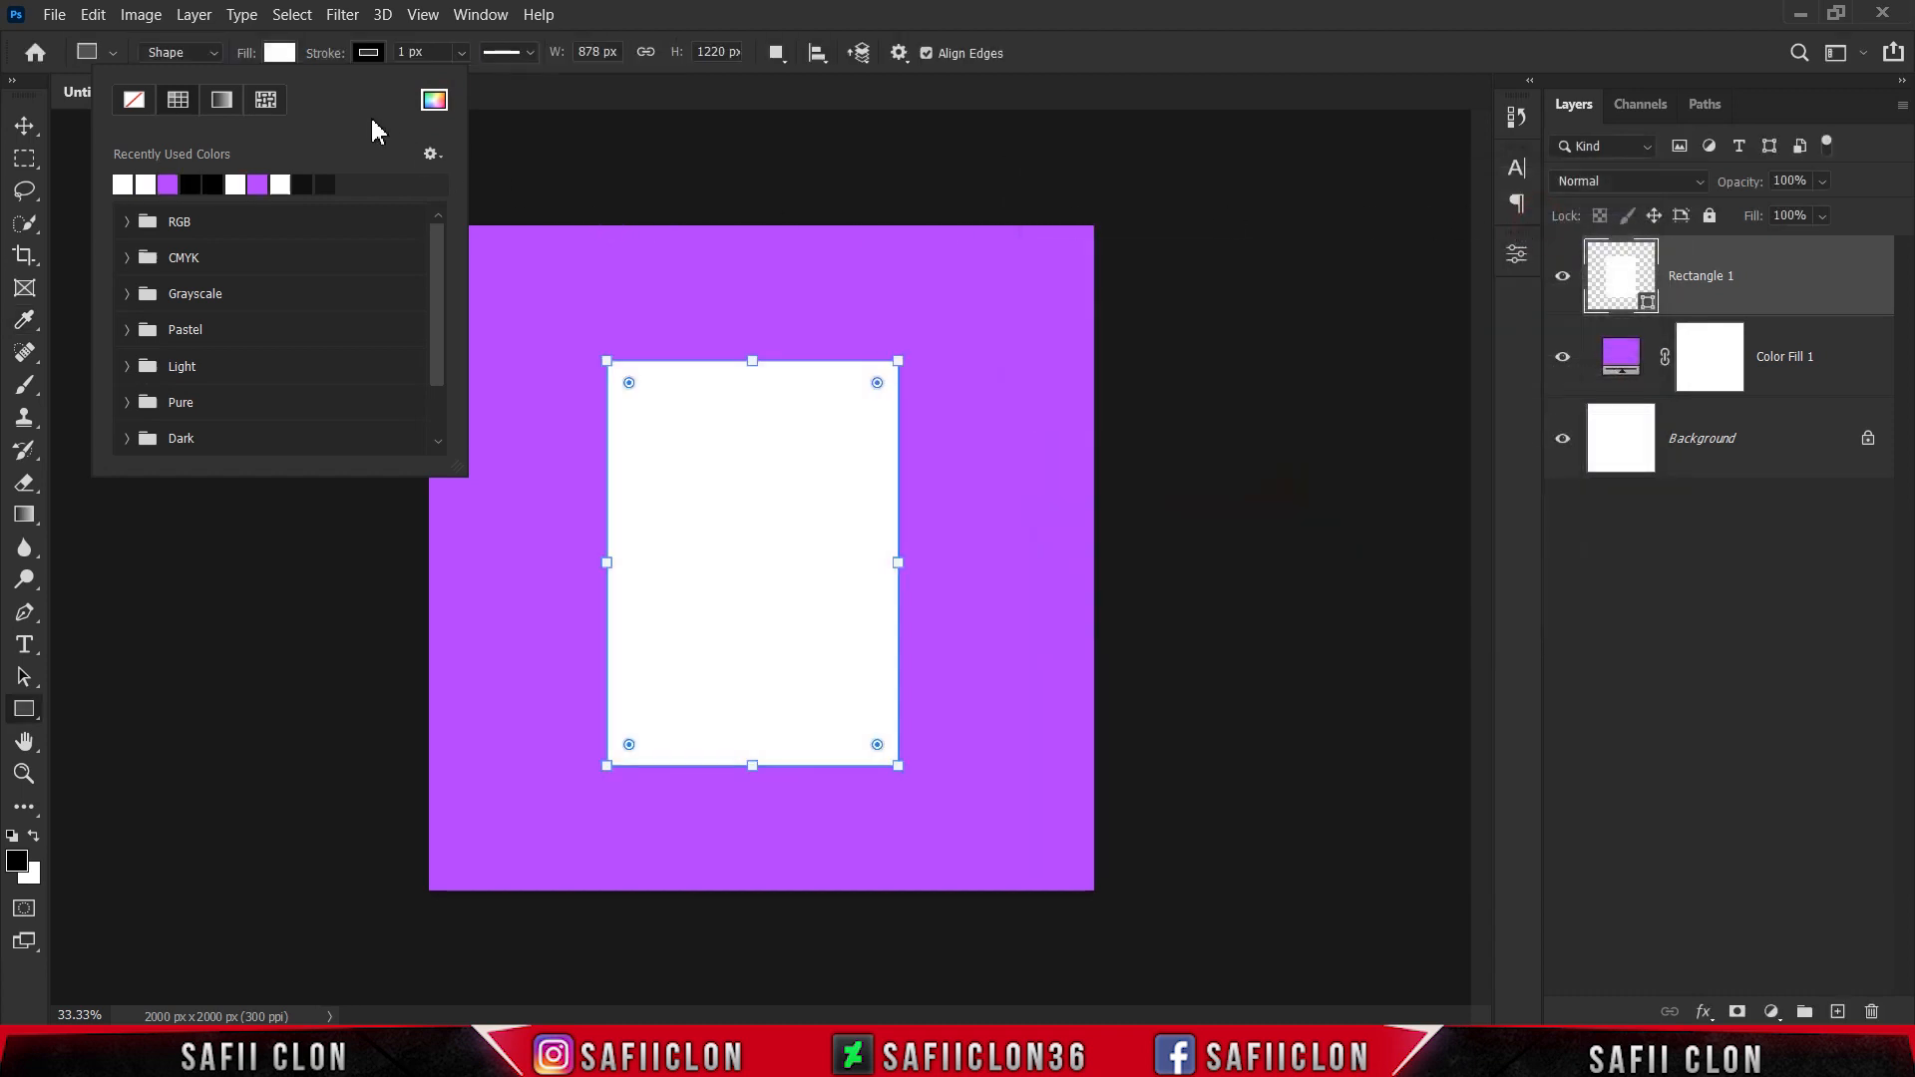
pyautogui.click(280, 55)
pyautogui.click(370, 55)
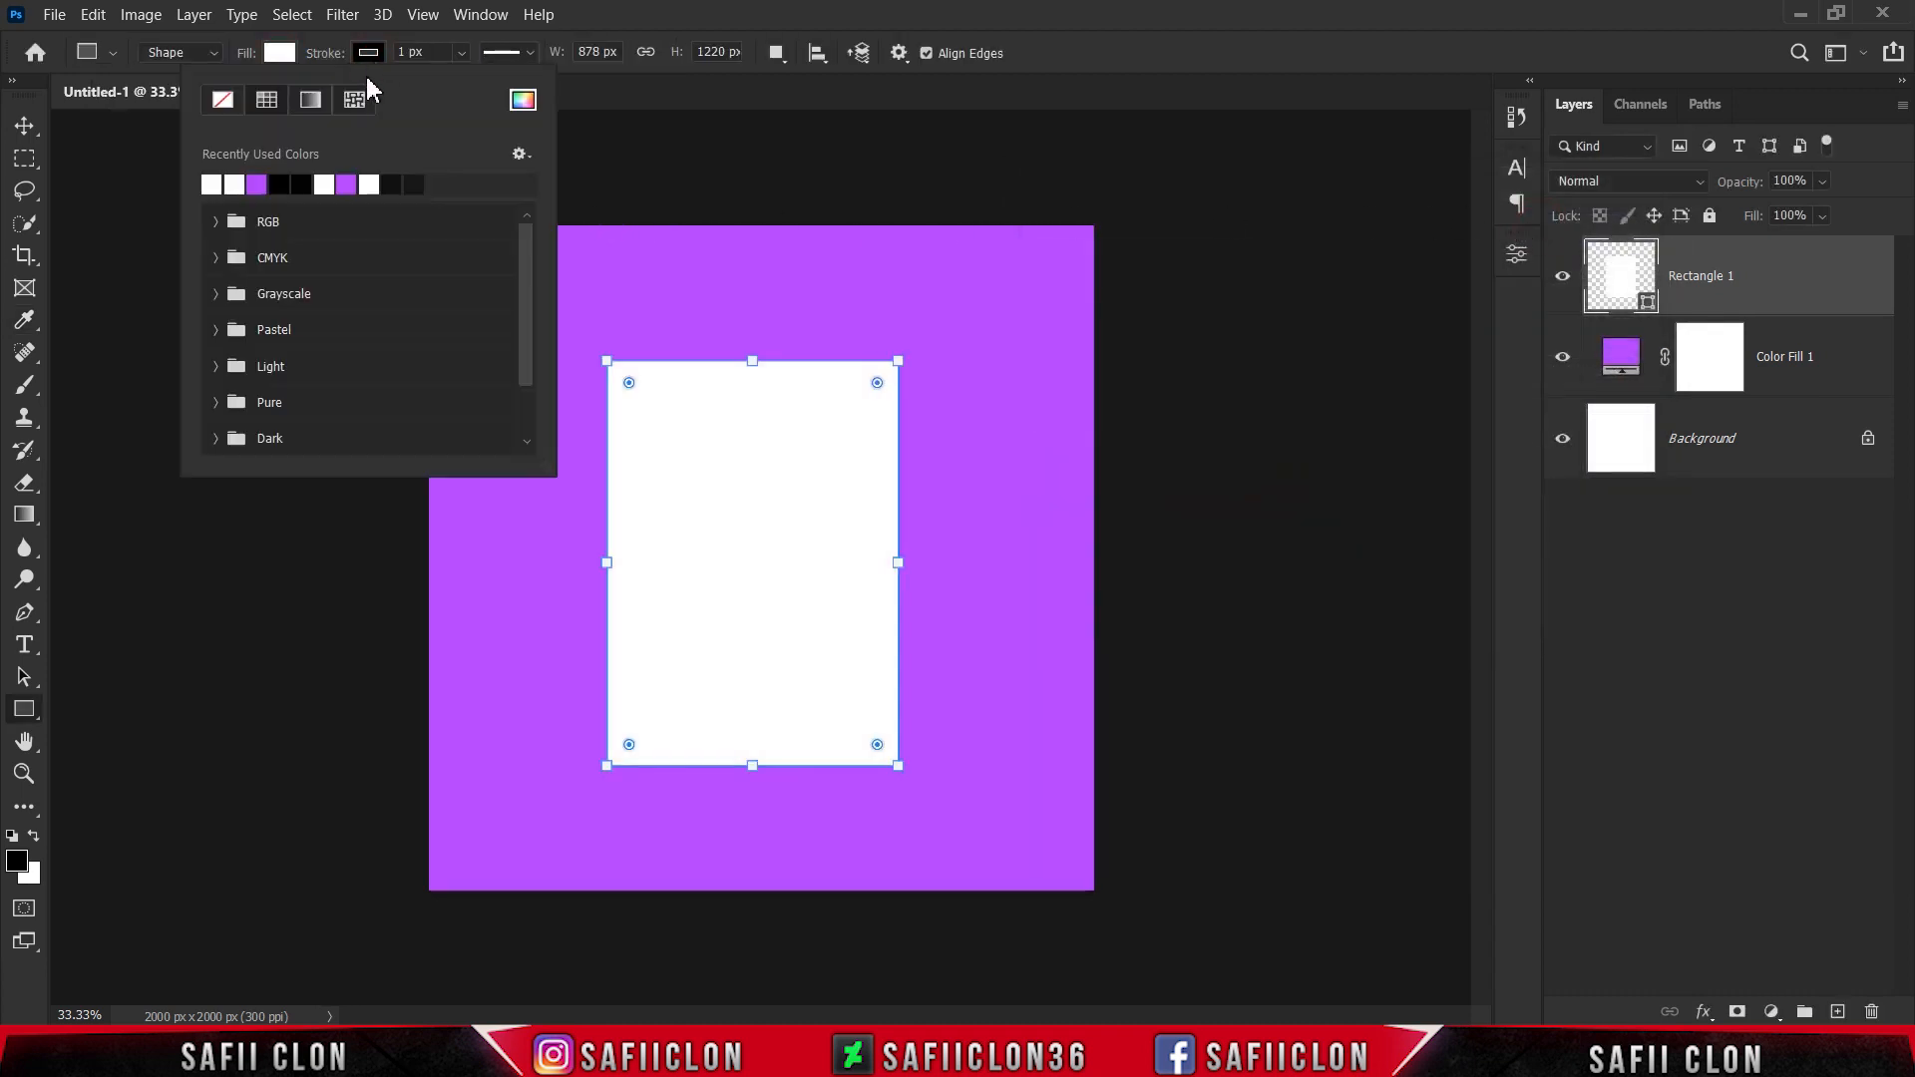
pyautogui.click(224, 100)
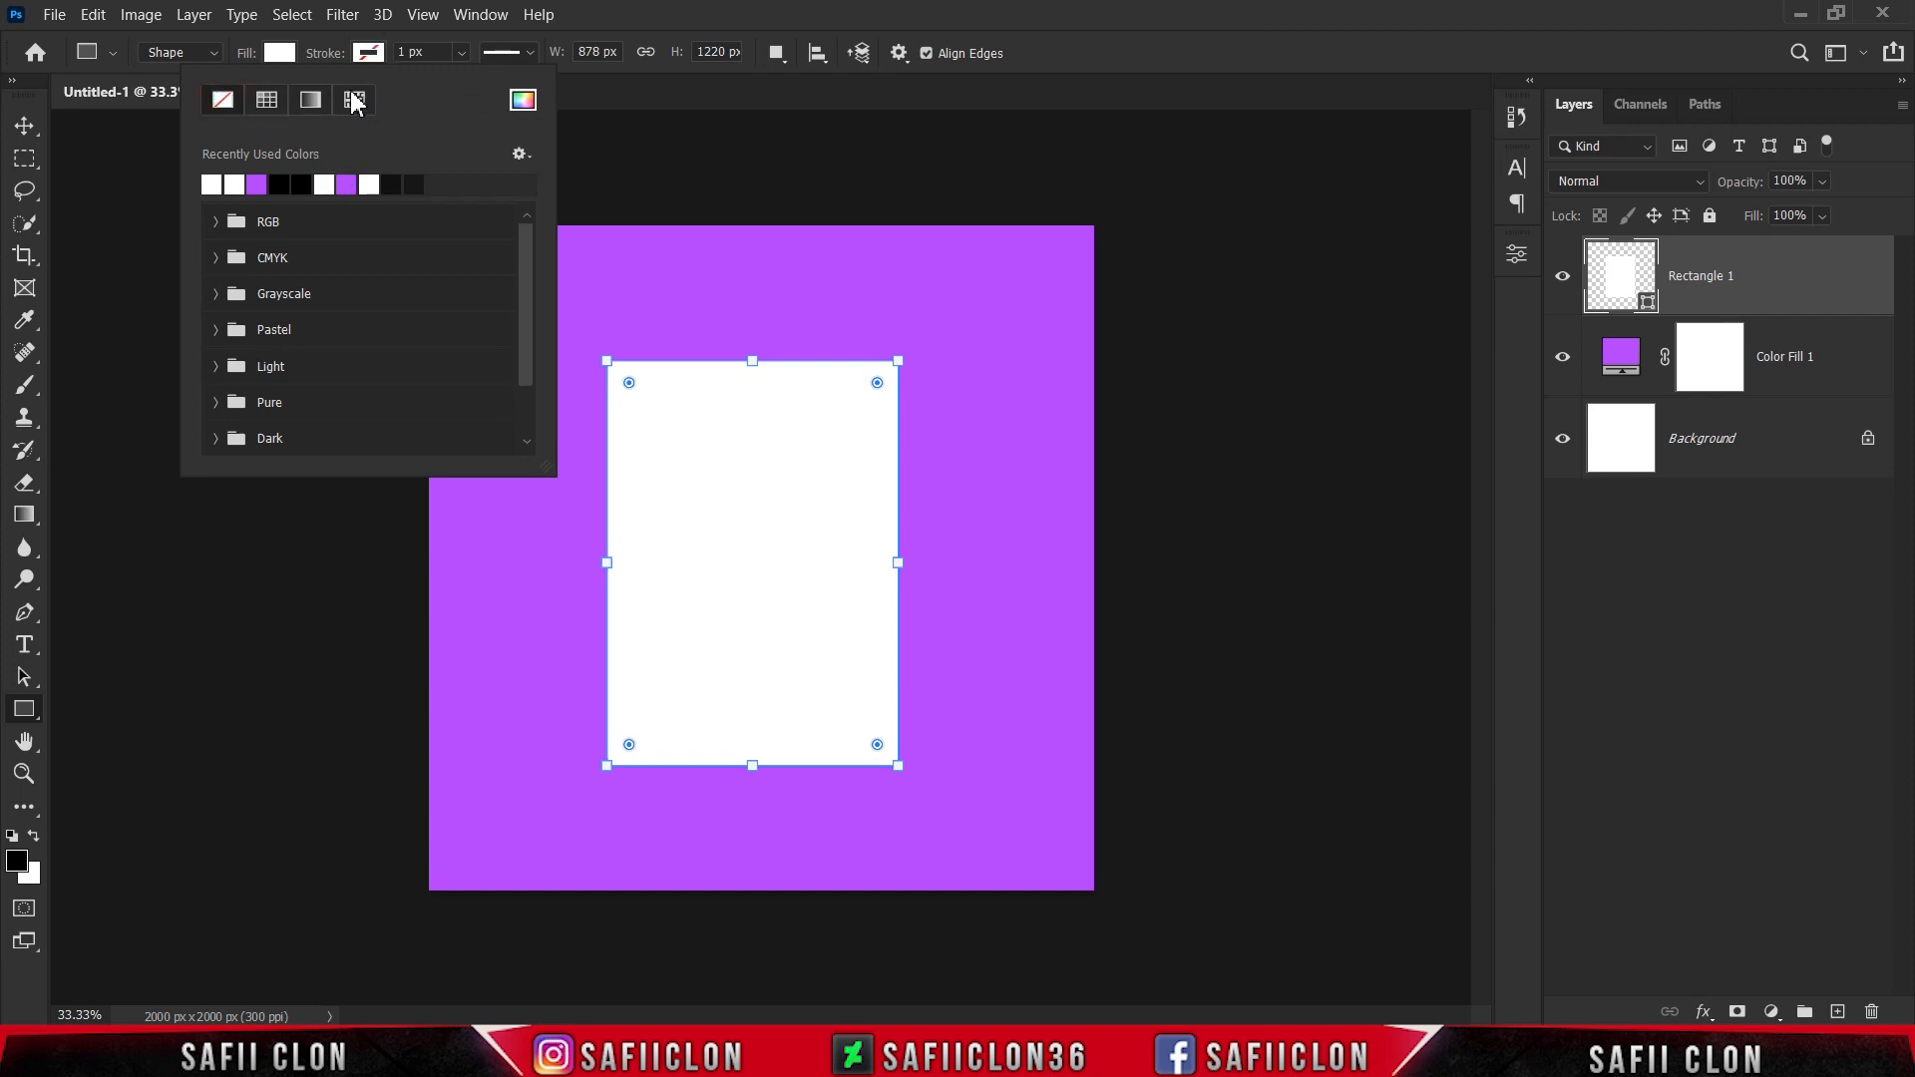
pyautogui.click(371, 55)
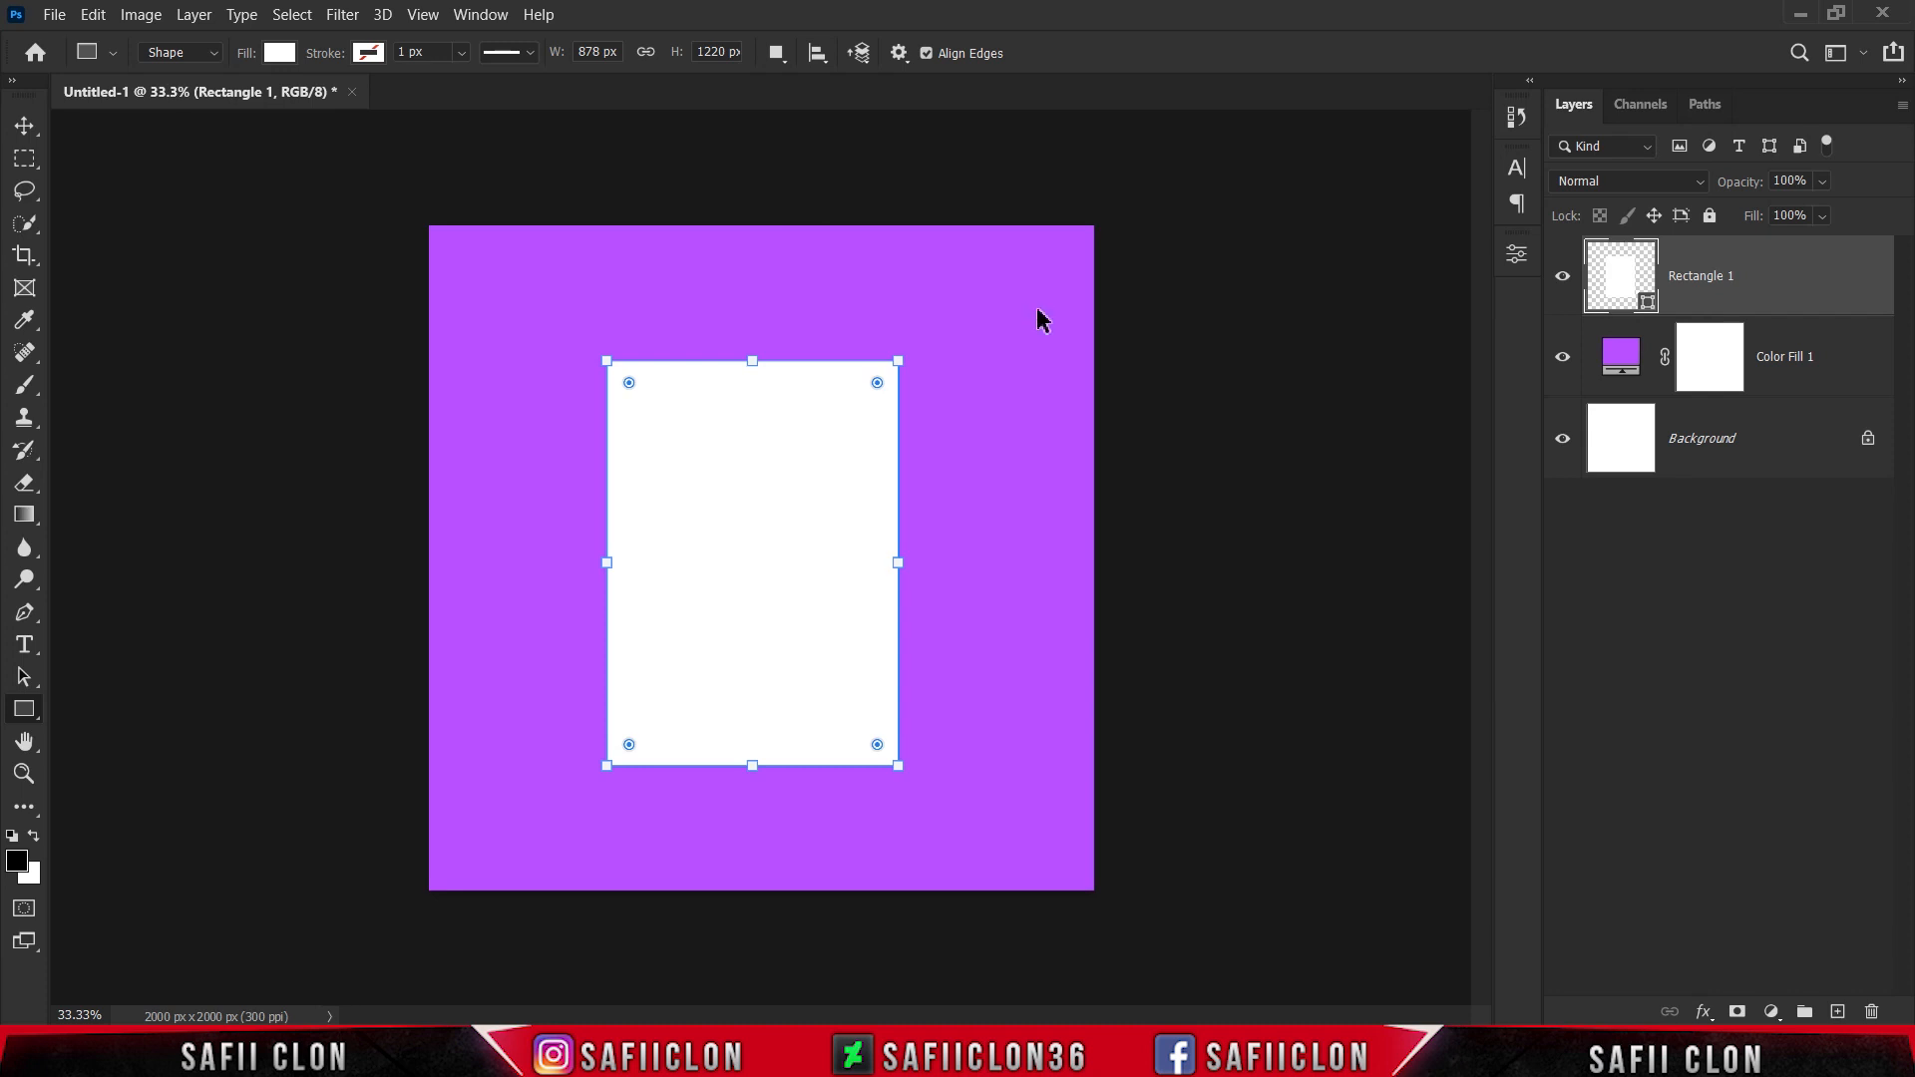
# Free-transform the white rectangle, scaling it to about 106% and centring it on the canvas at X 1000, Y 1000 px
pyautogui.hotkey('ctrl', 't')
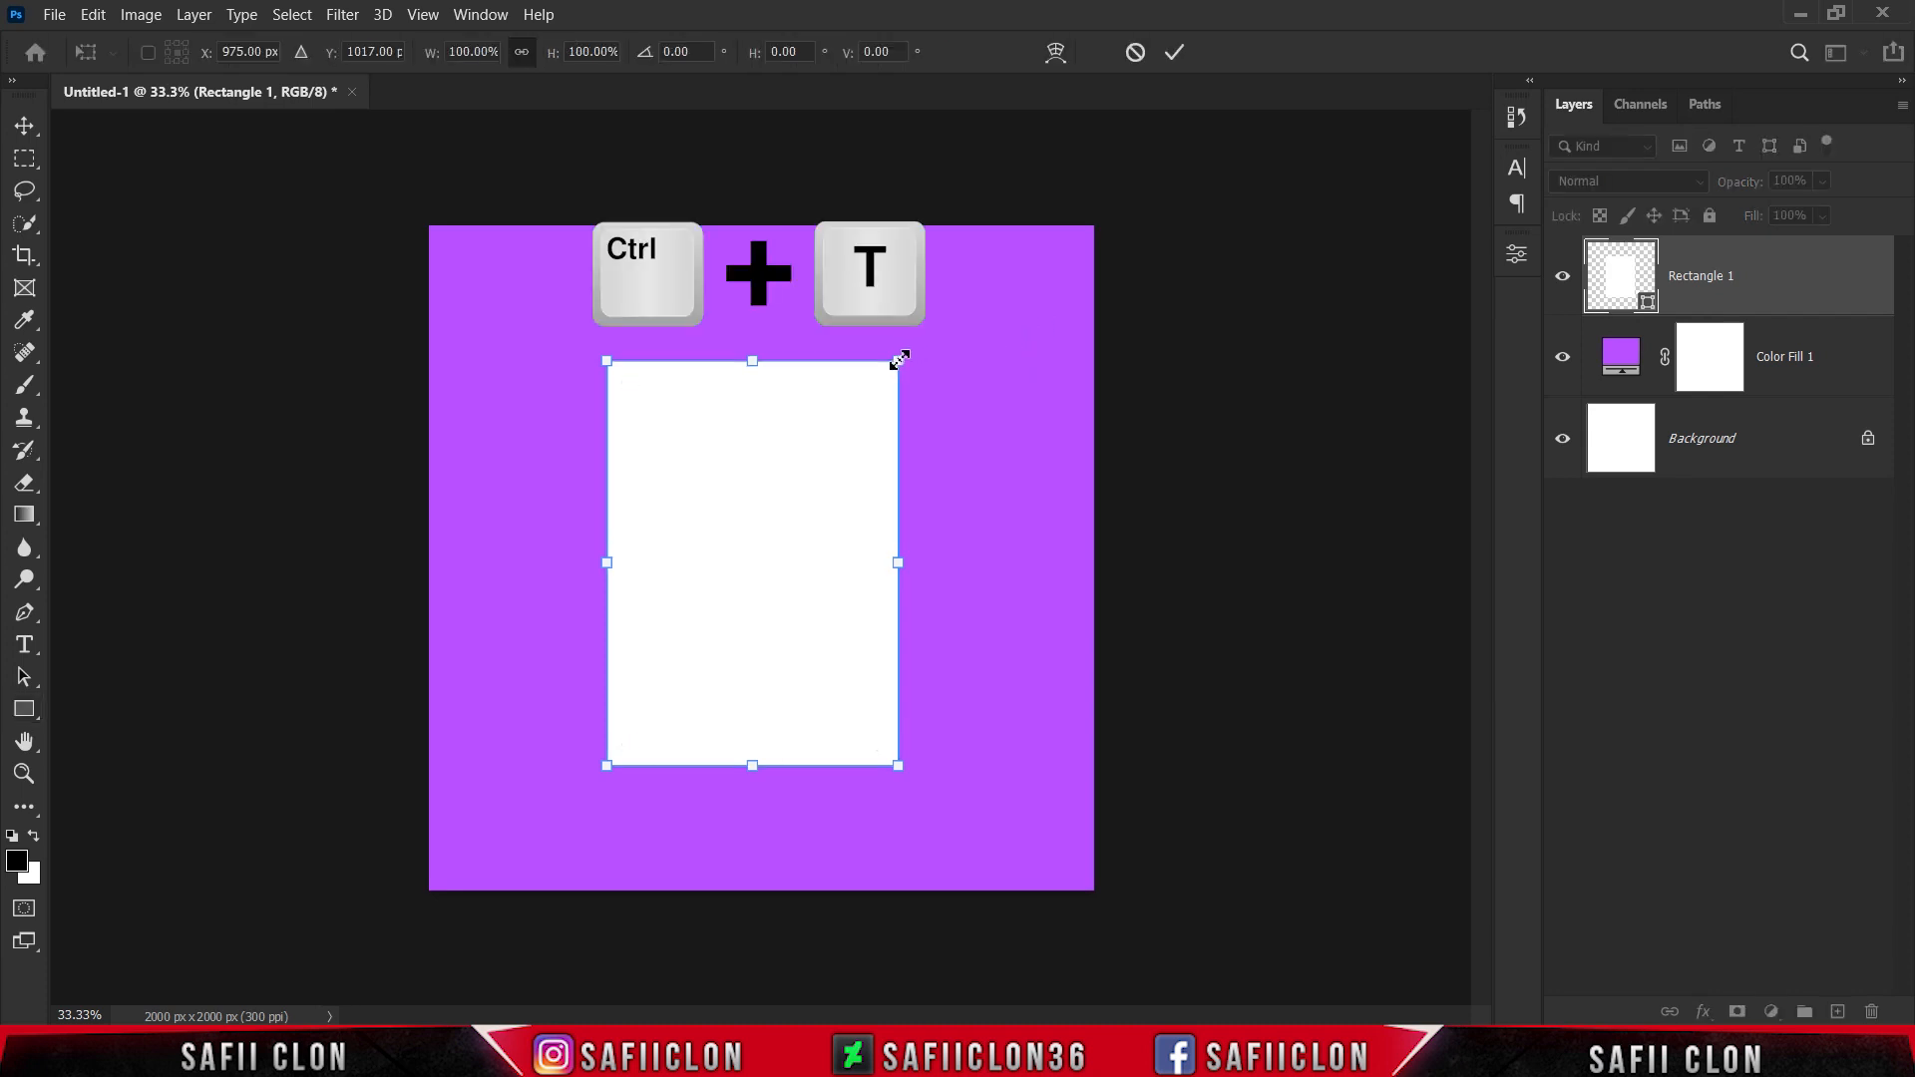
pyautogui.moveTo(846, 423); pyautogui.dragTo(912, 337)
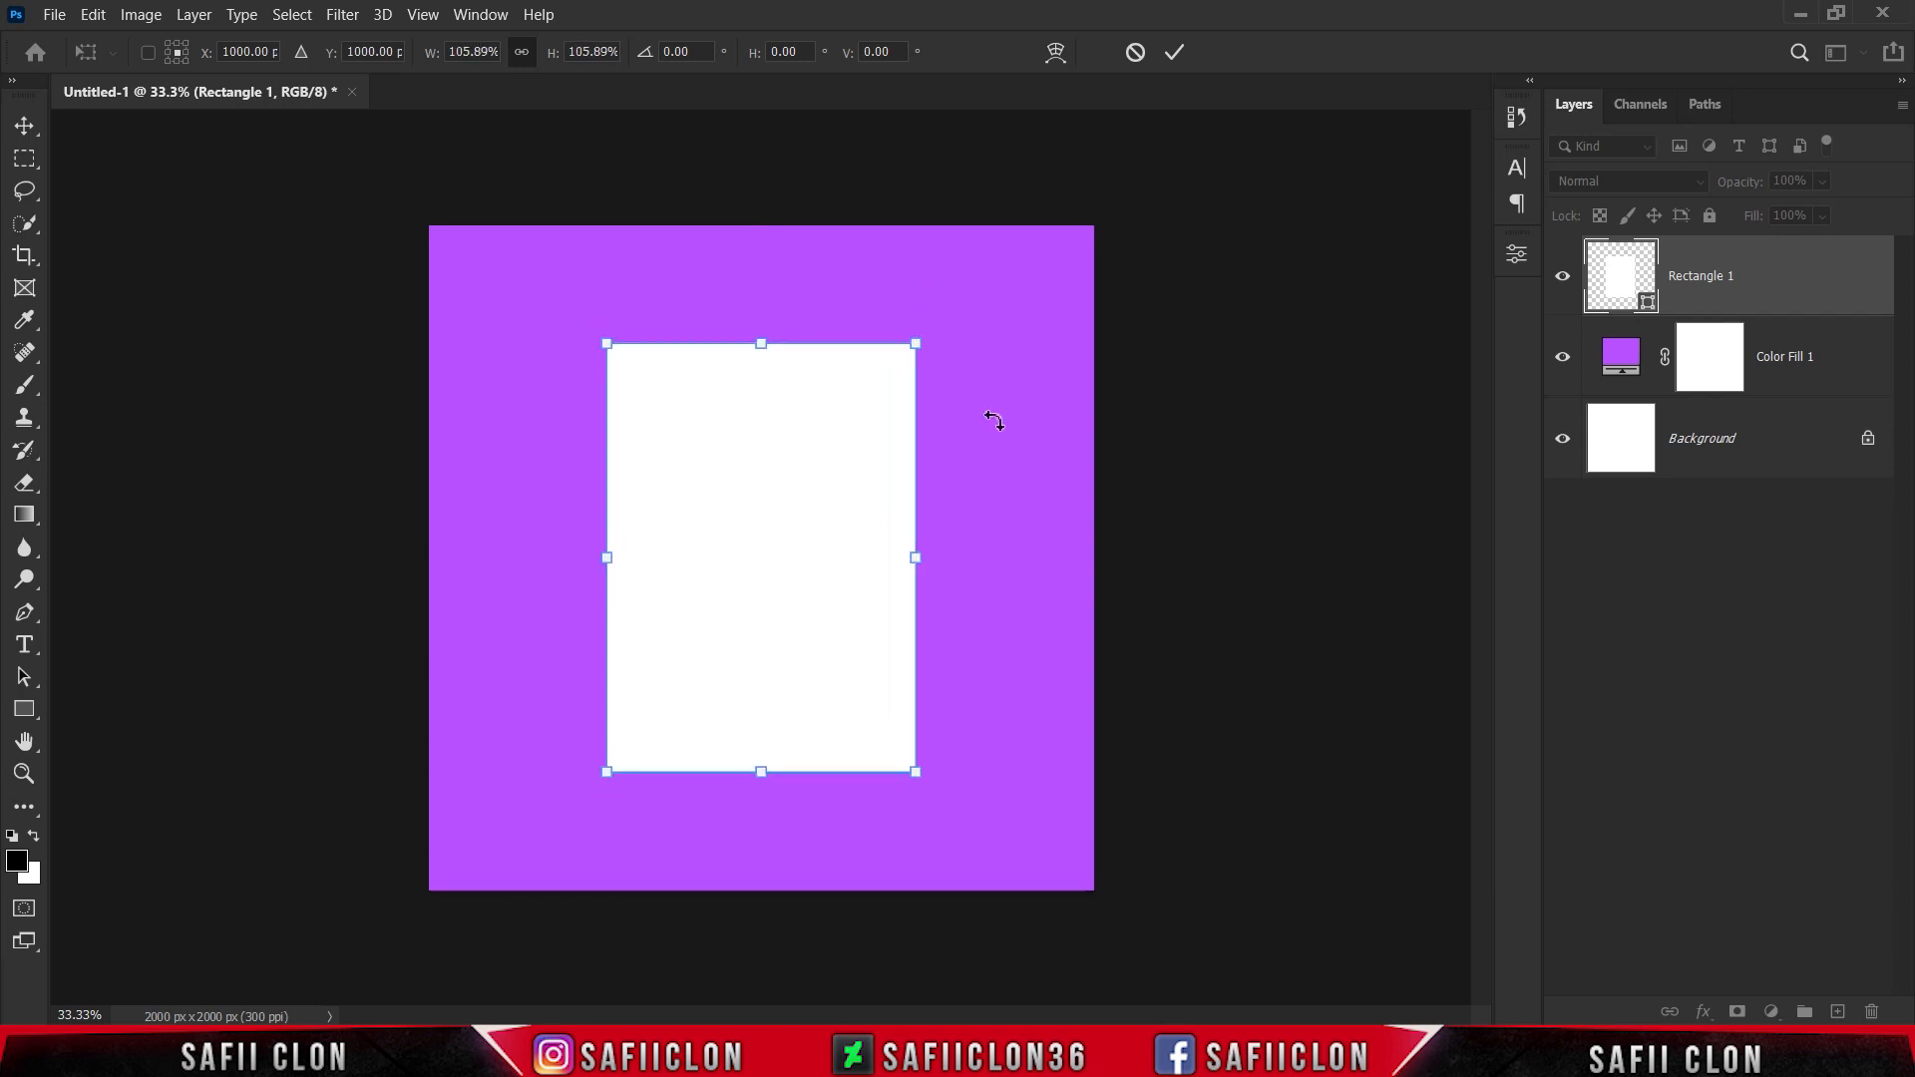
pyautogui.click(1184, 56)
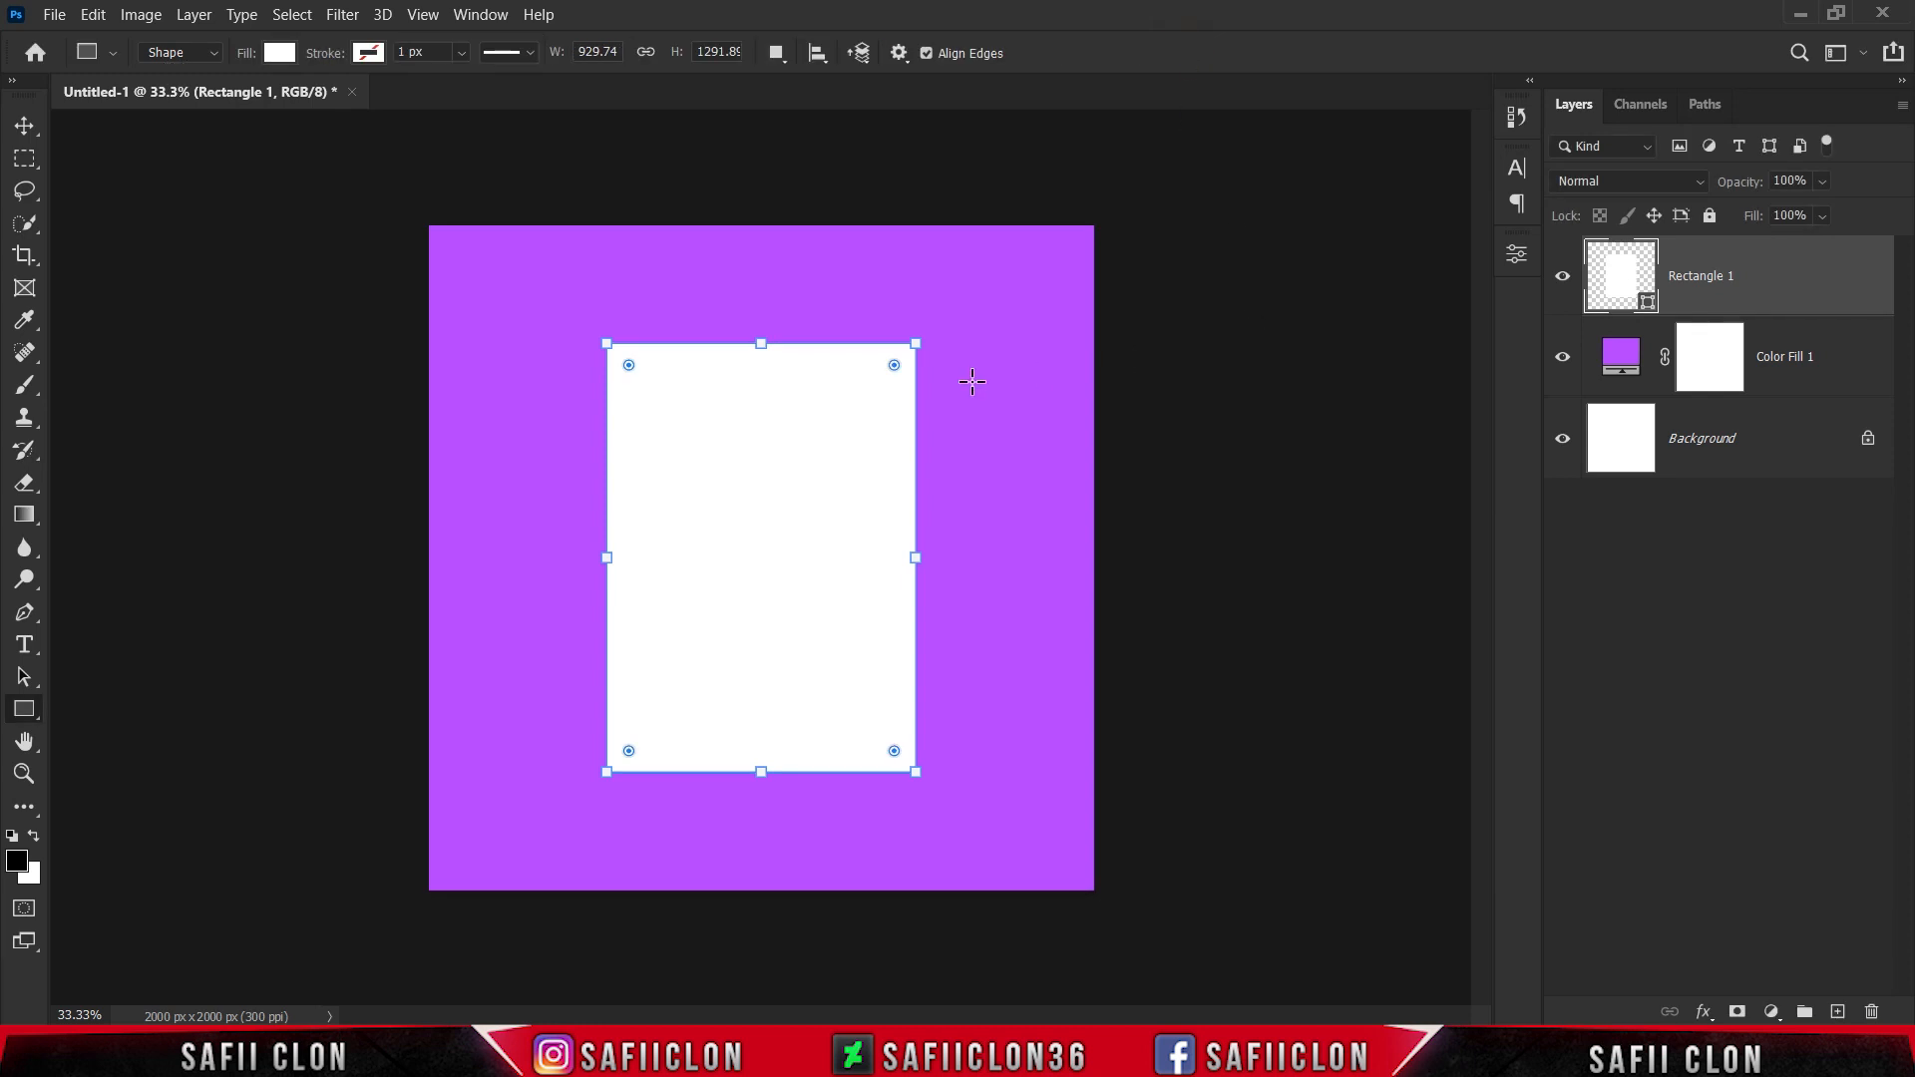
# Make a rectangular marquee selection inside the white rectangle, leaving thin top and side borders and a deeper bottom strip
pyautogui.click(23, 169)
pyautogui.click(128, 157)
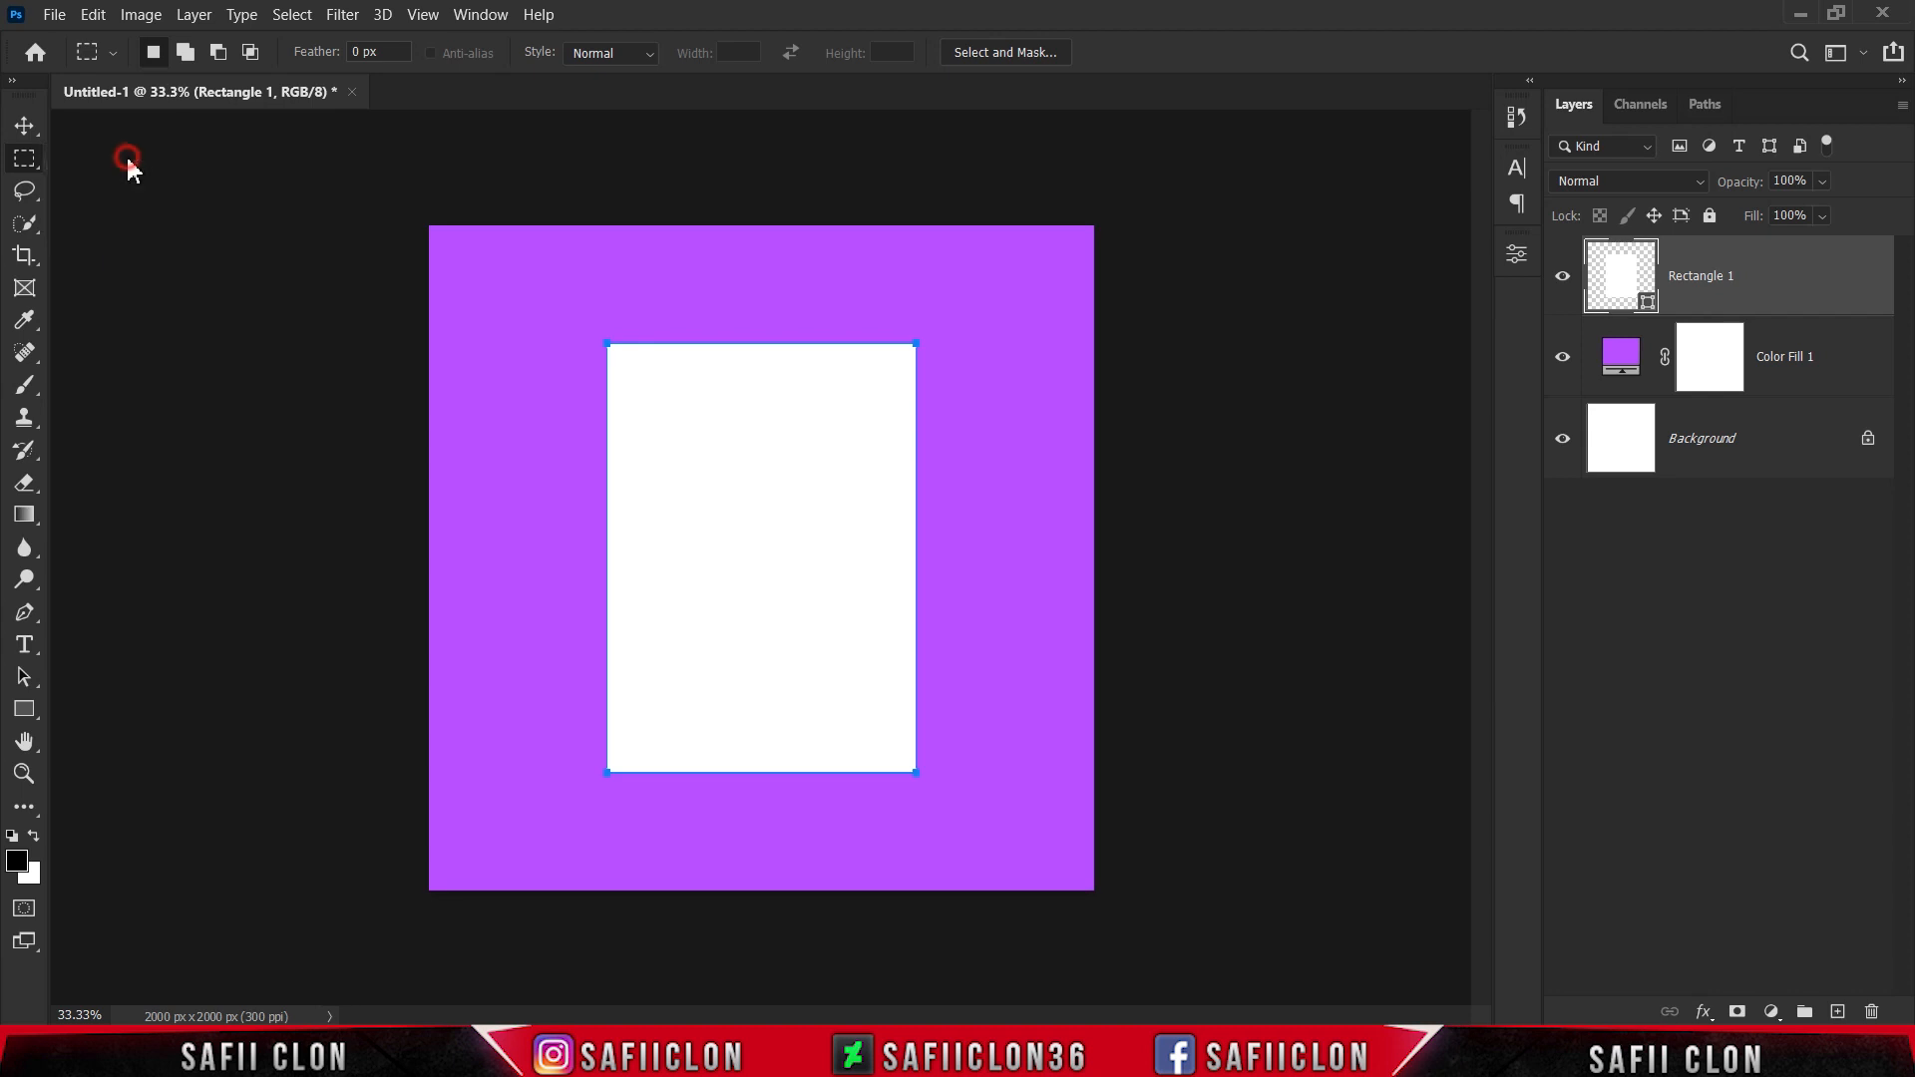
pyautogui.click(153, 52)
pyautogui.hotkey('ctrl', '+')
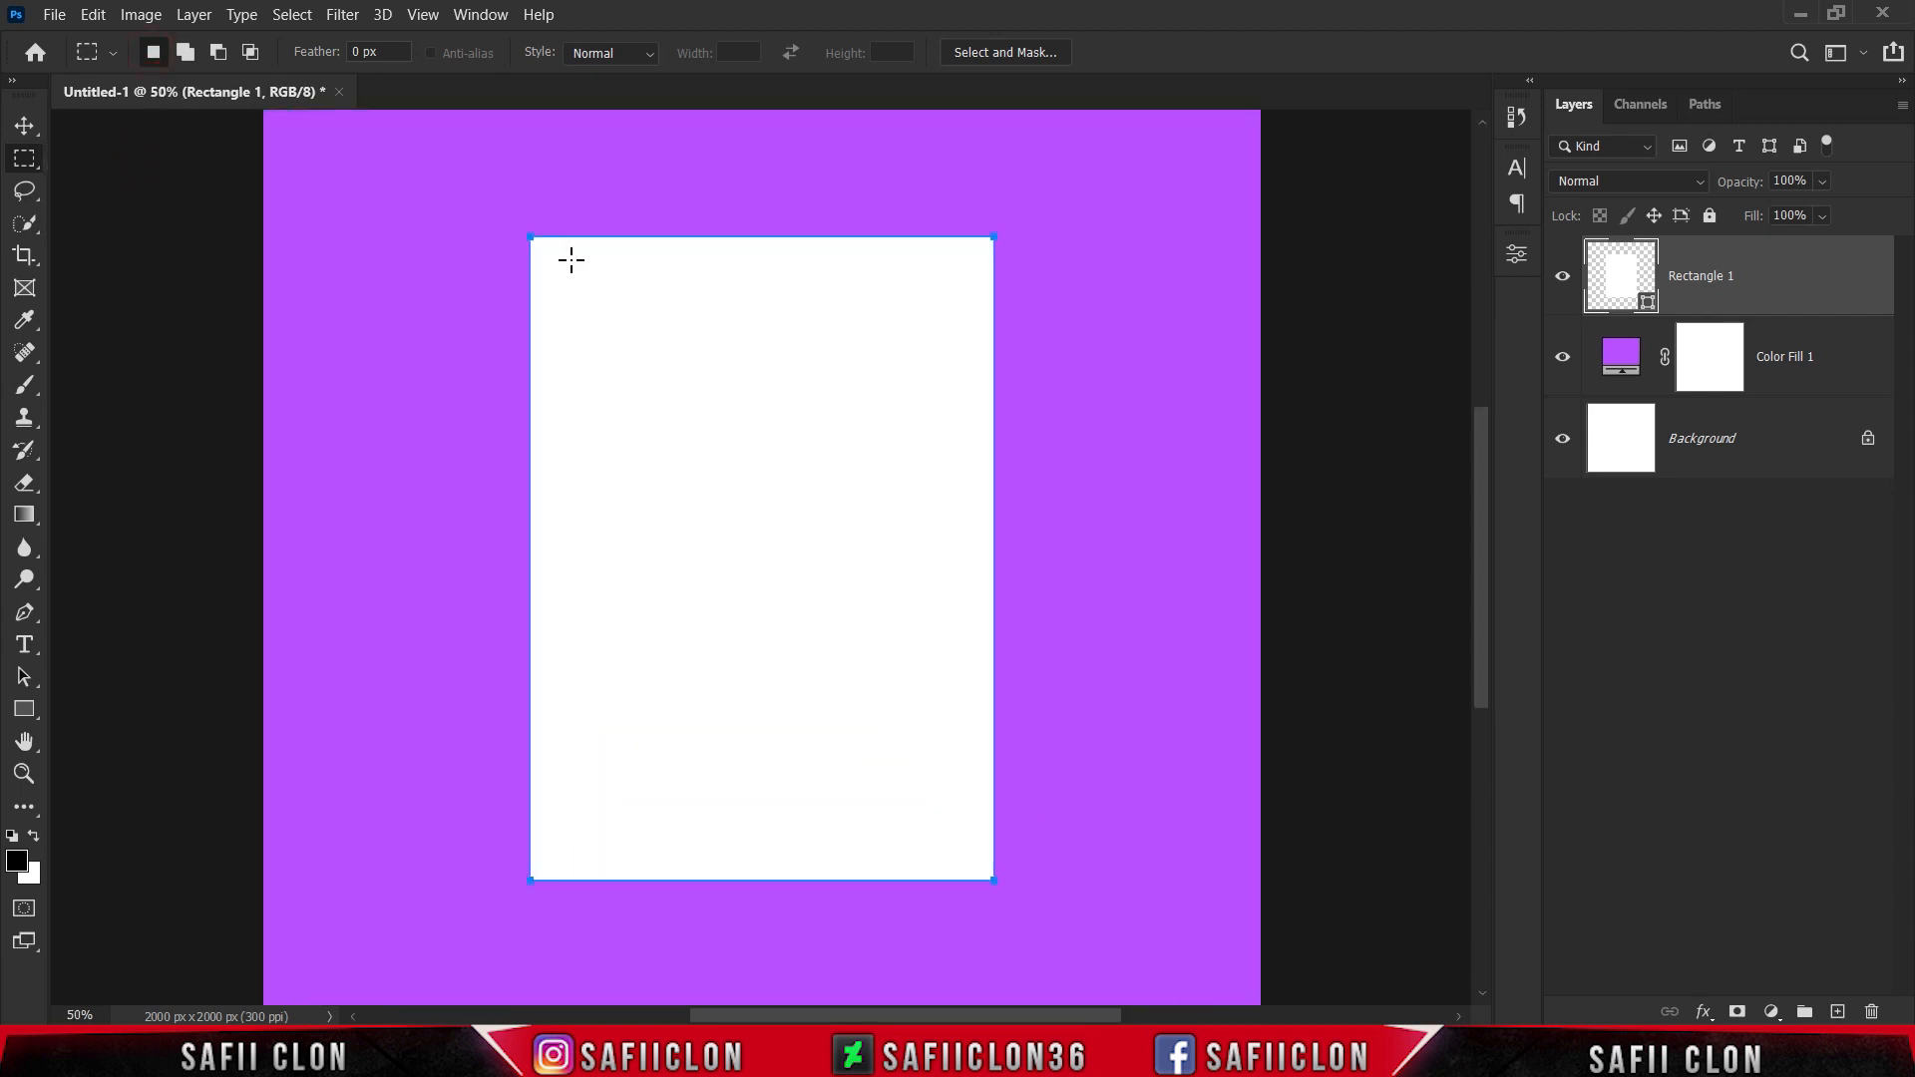
pyautogui.moveTo(546, 252); pyautogui.dragTo(977, 716)
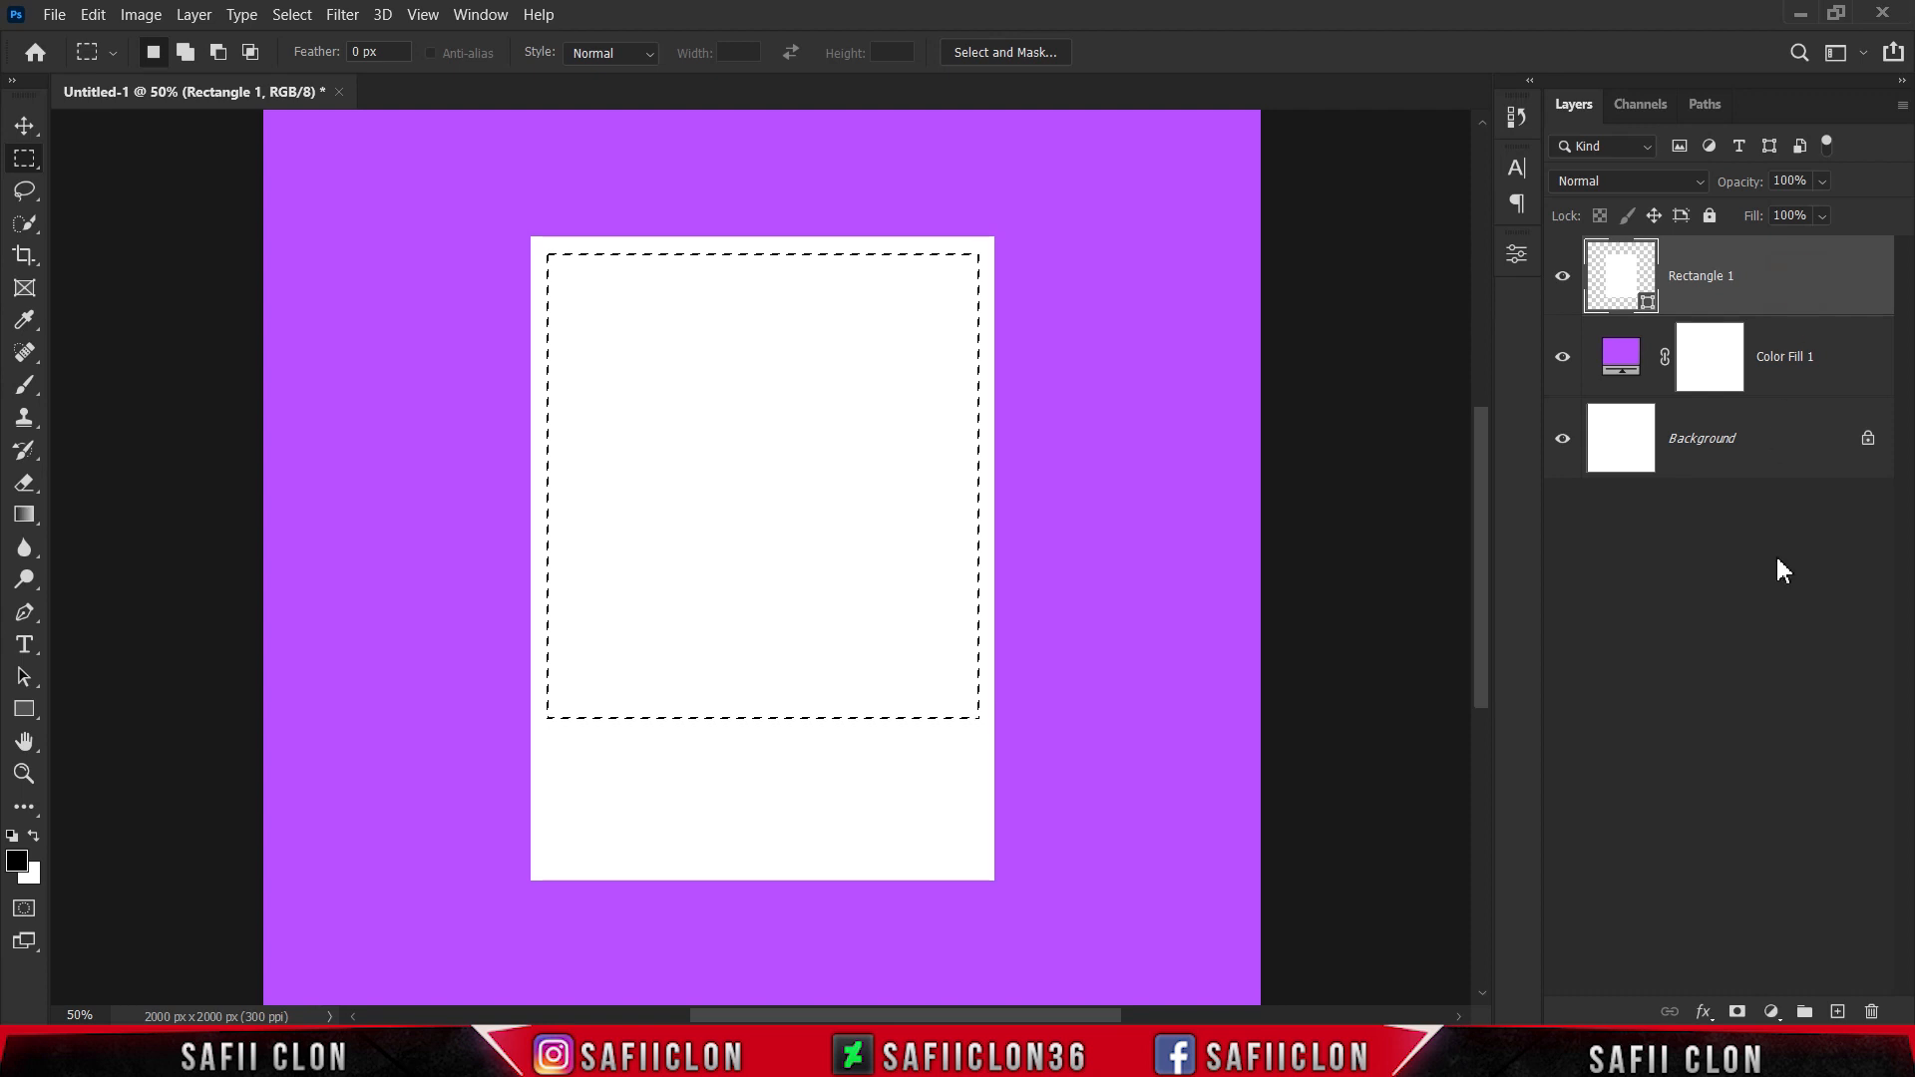
# Add a layer mask to the rectangle layer from the selection and invert it to cut out the frame's opening
pyautogui.click(1737, 1012)
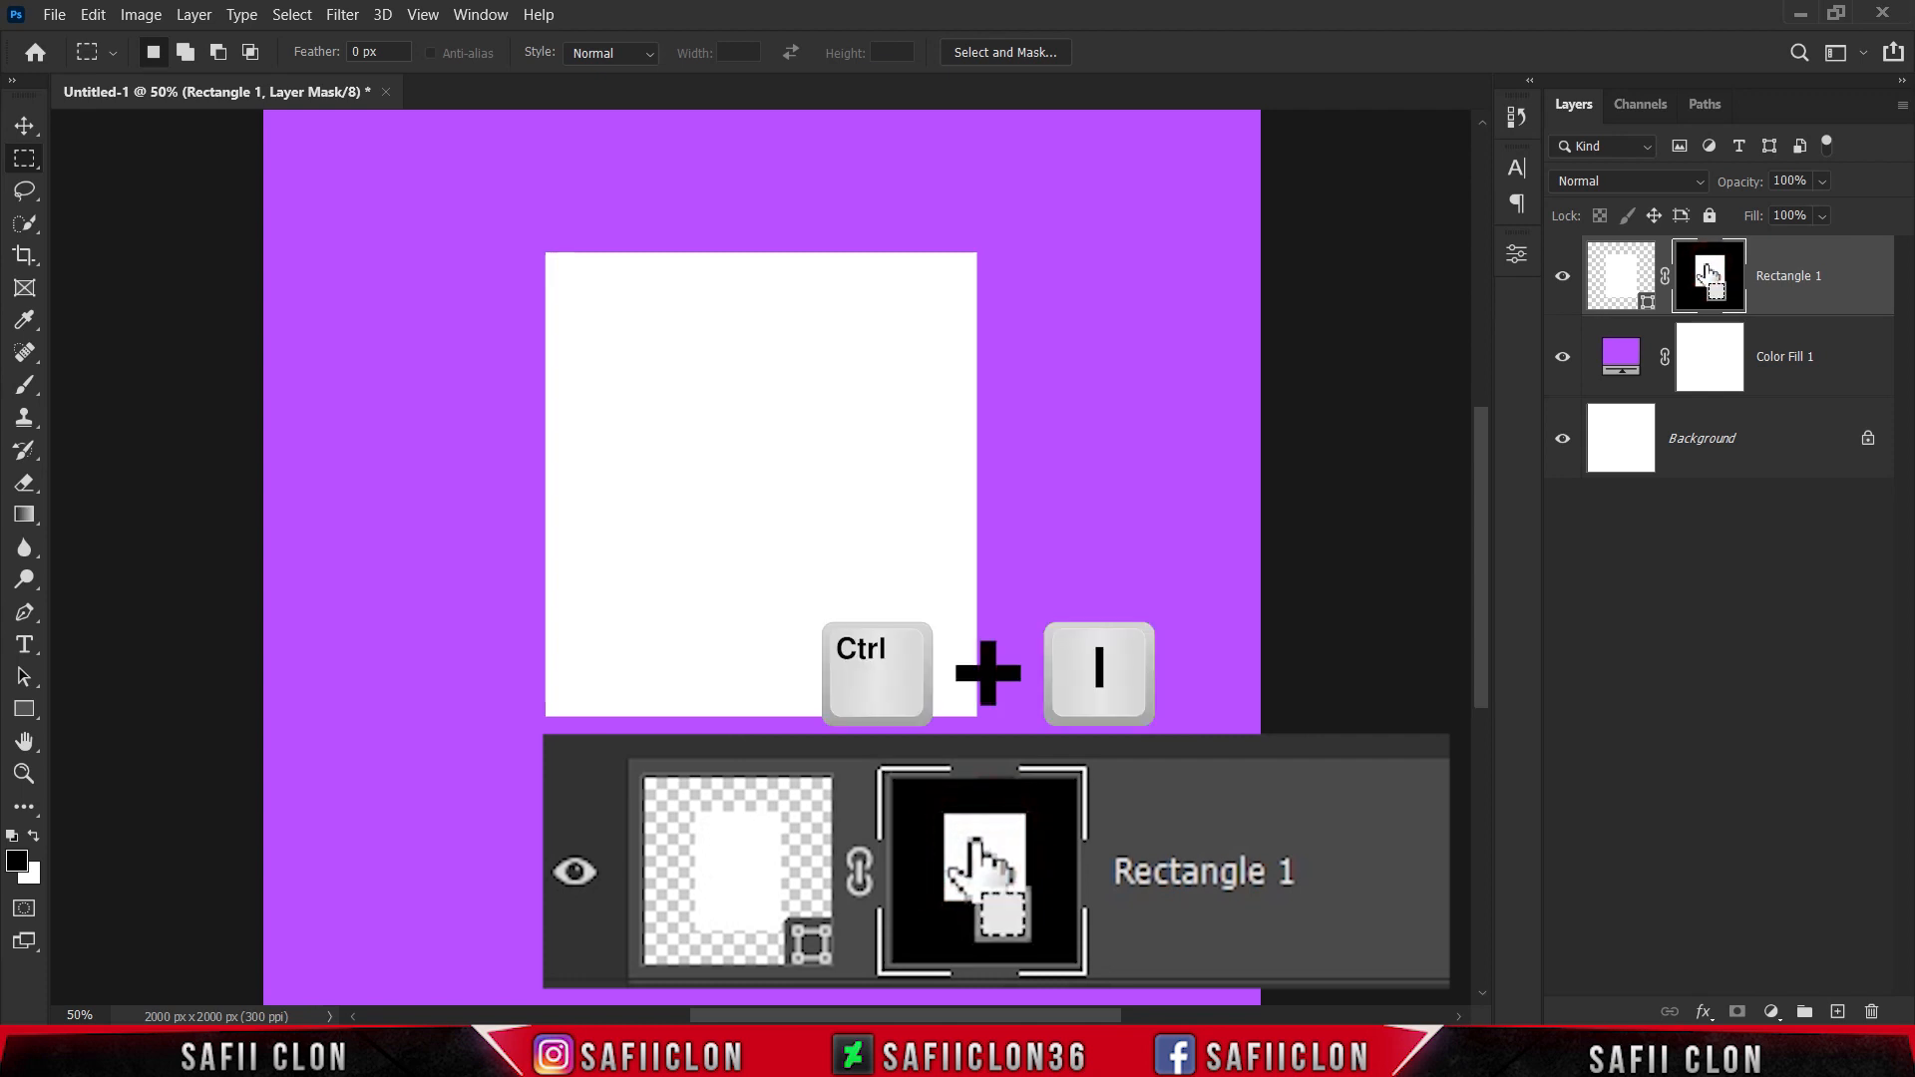
pyautogui.hotkey('ctrl', 'i')
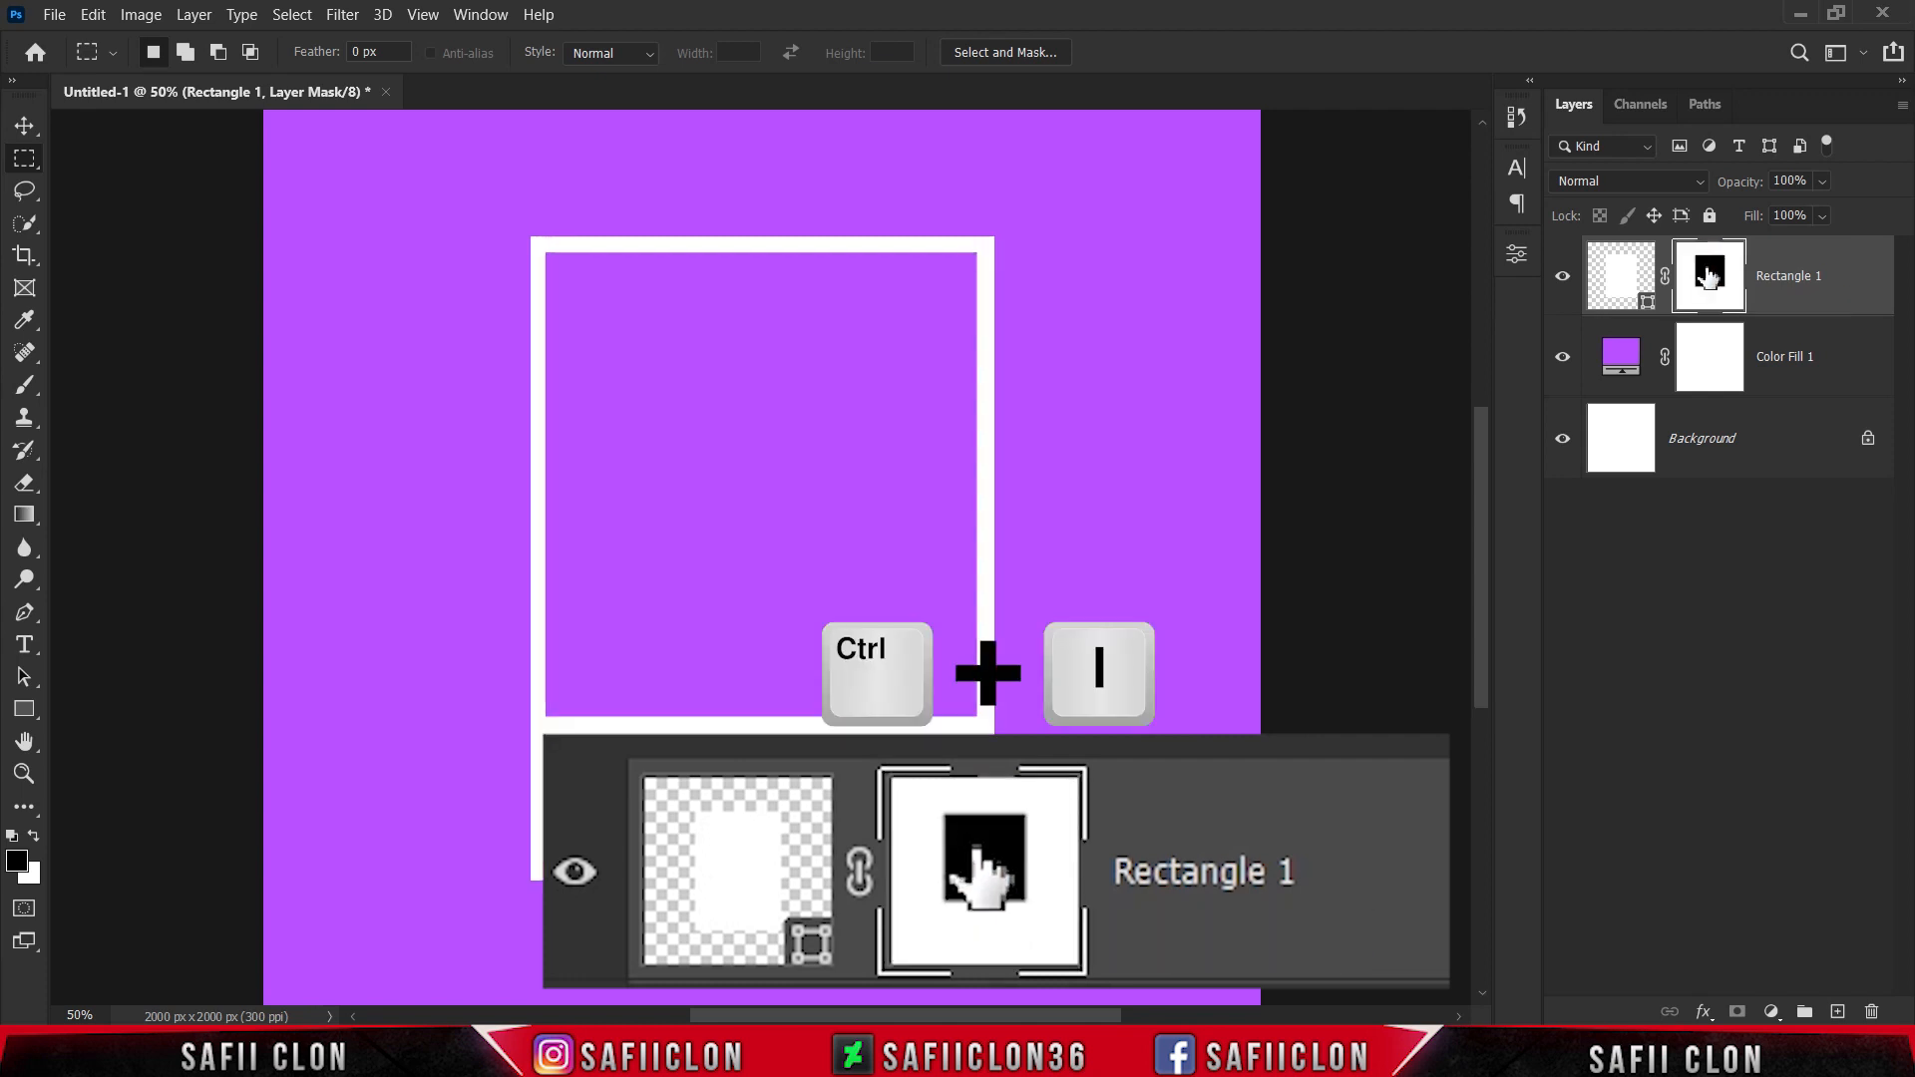
pyautogui.hotkey('ctrl', '-')
pyautogui.hotkey('ctrl', '-')
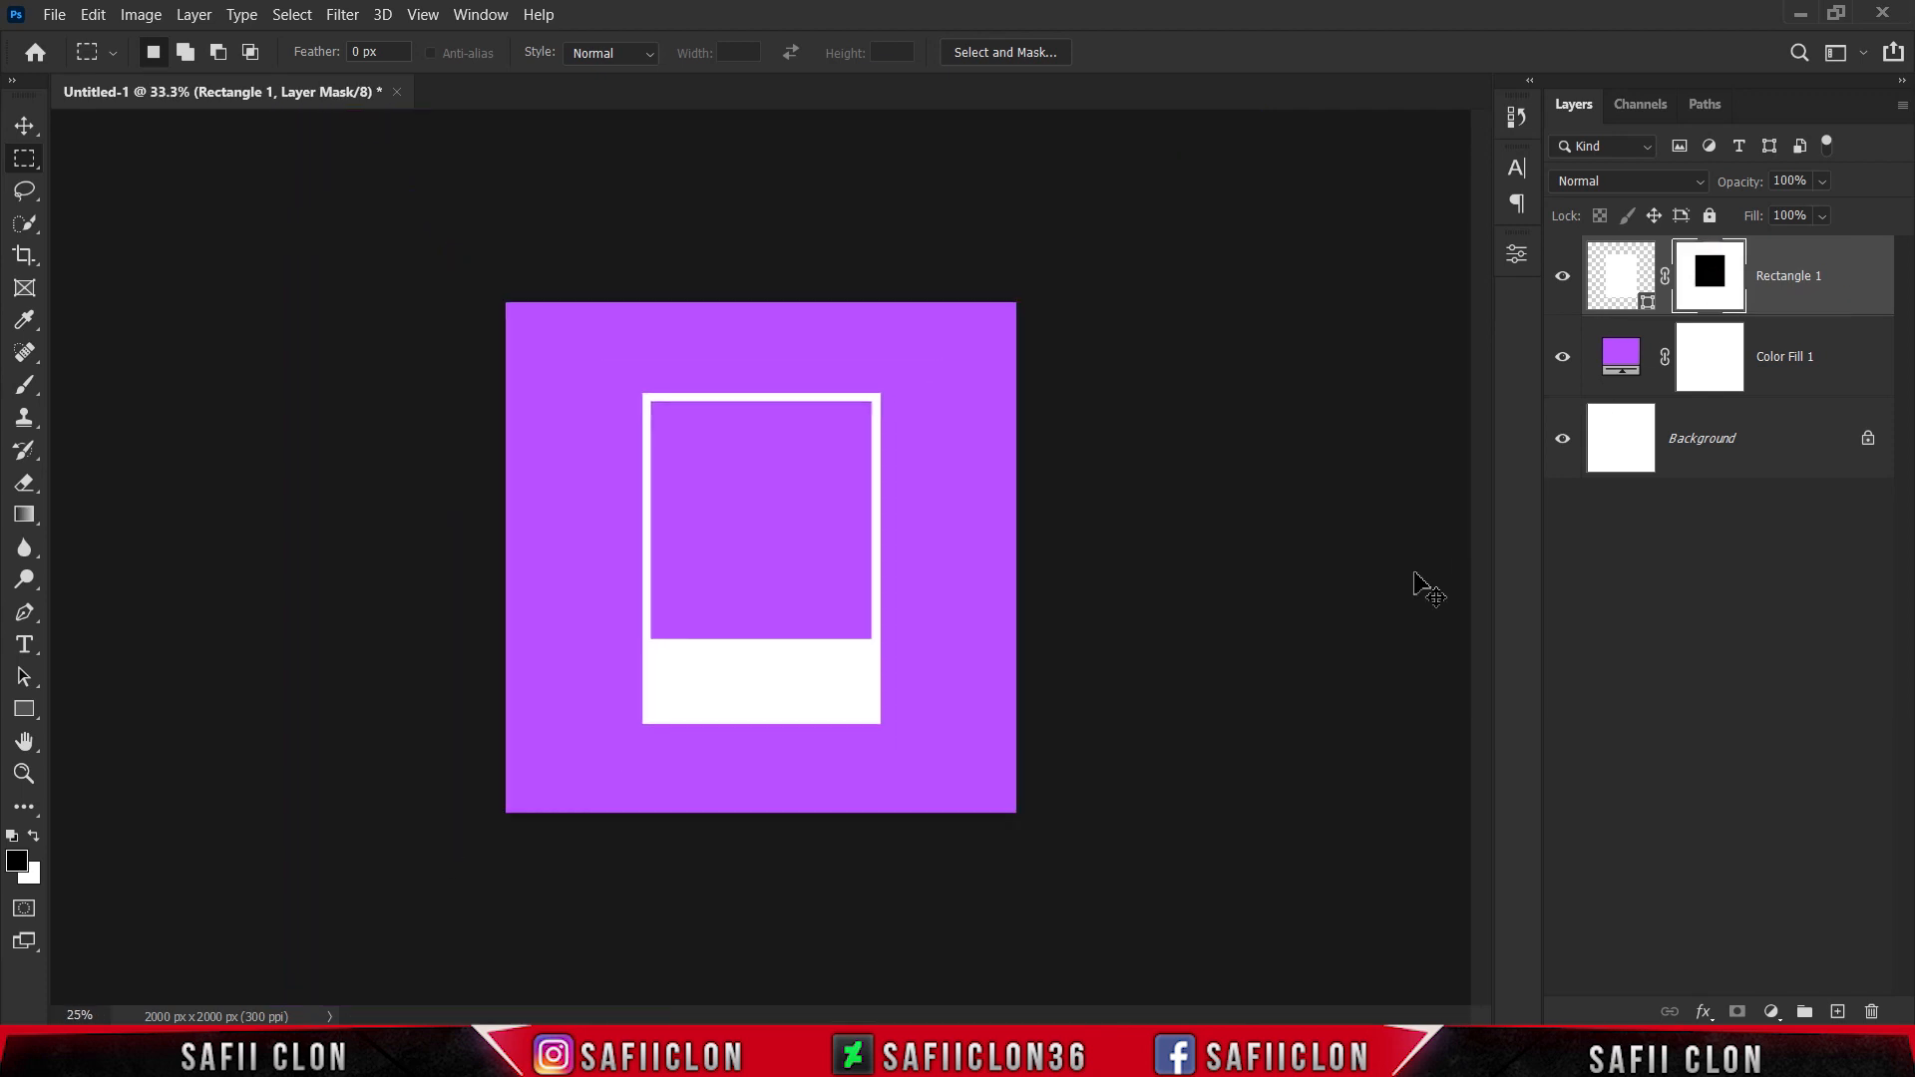
pyautogui.hotkey('ctrl', '+')
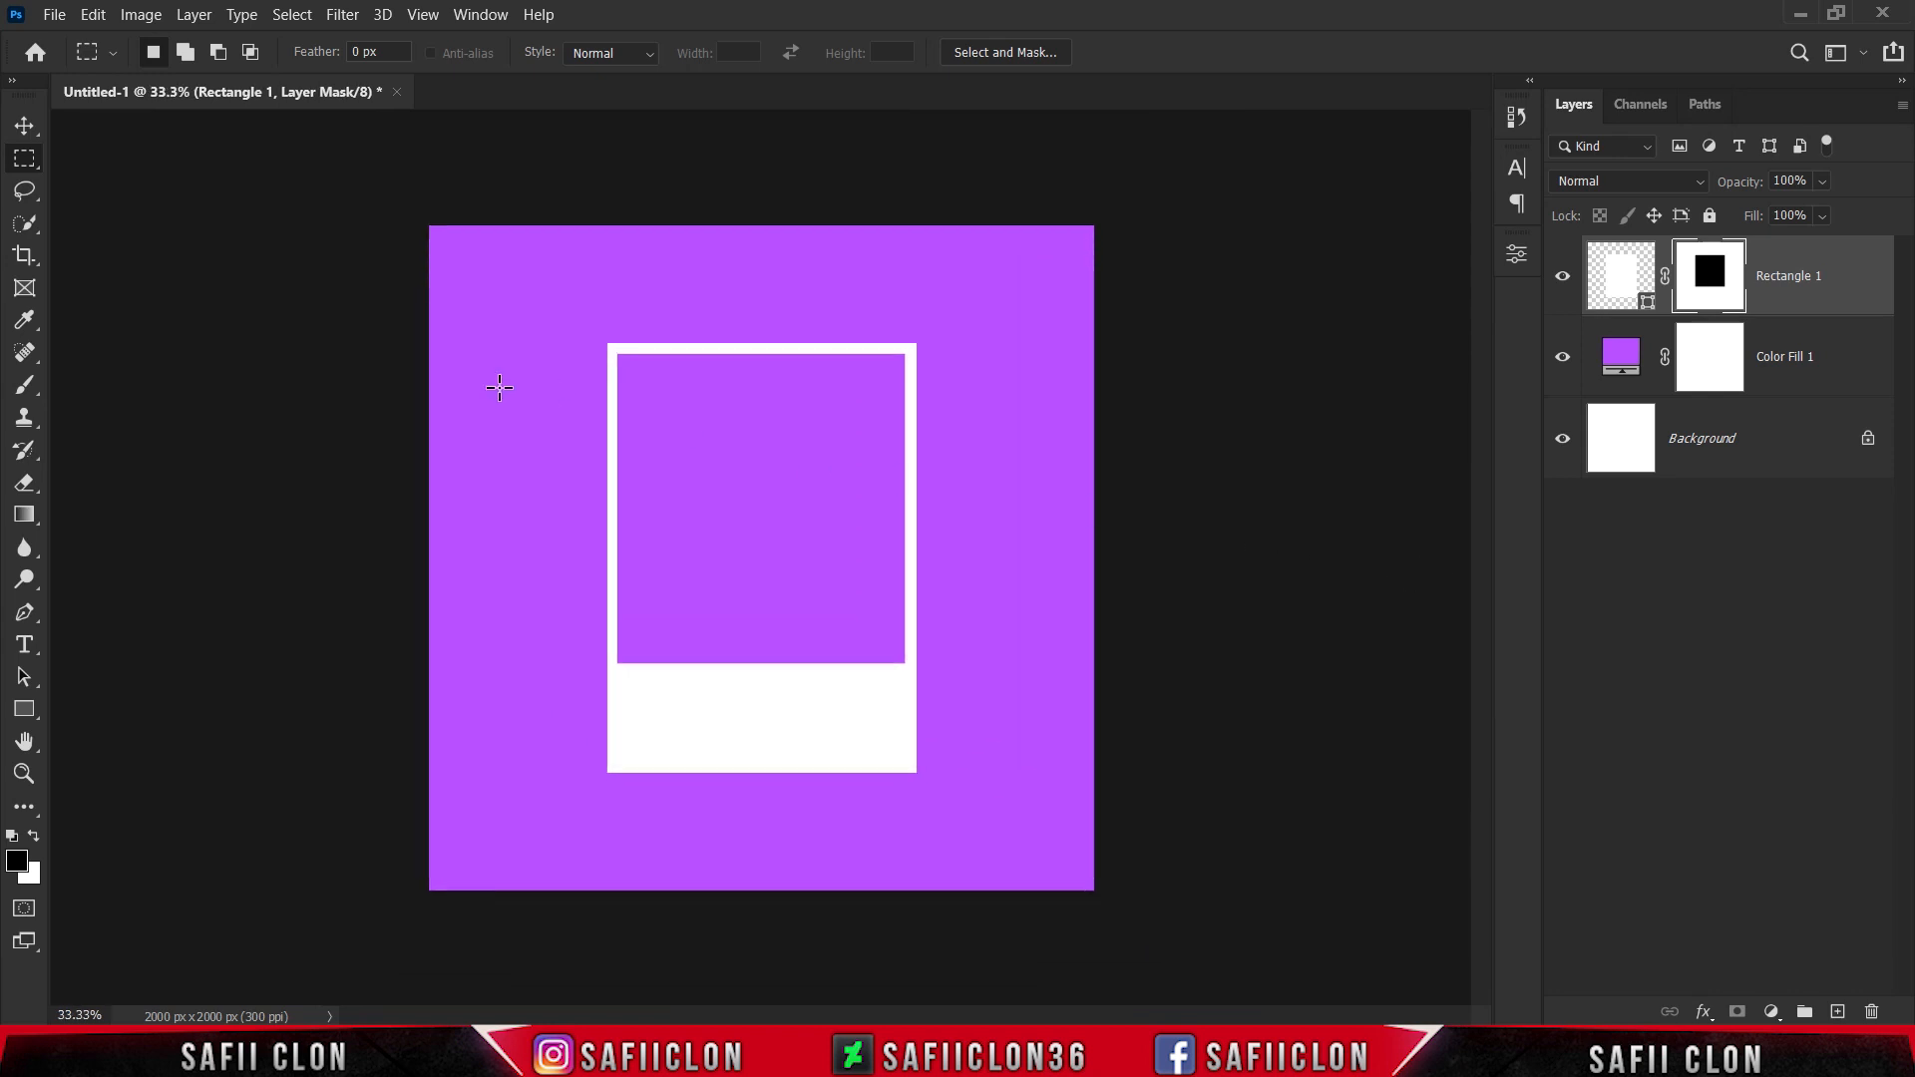
# Open the Unsplash photo of the woman on the road from the Pop Frame folder as a separate document
pyautogui.click(54, 14)
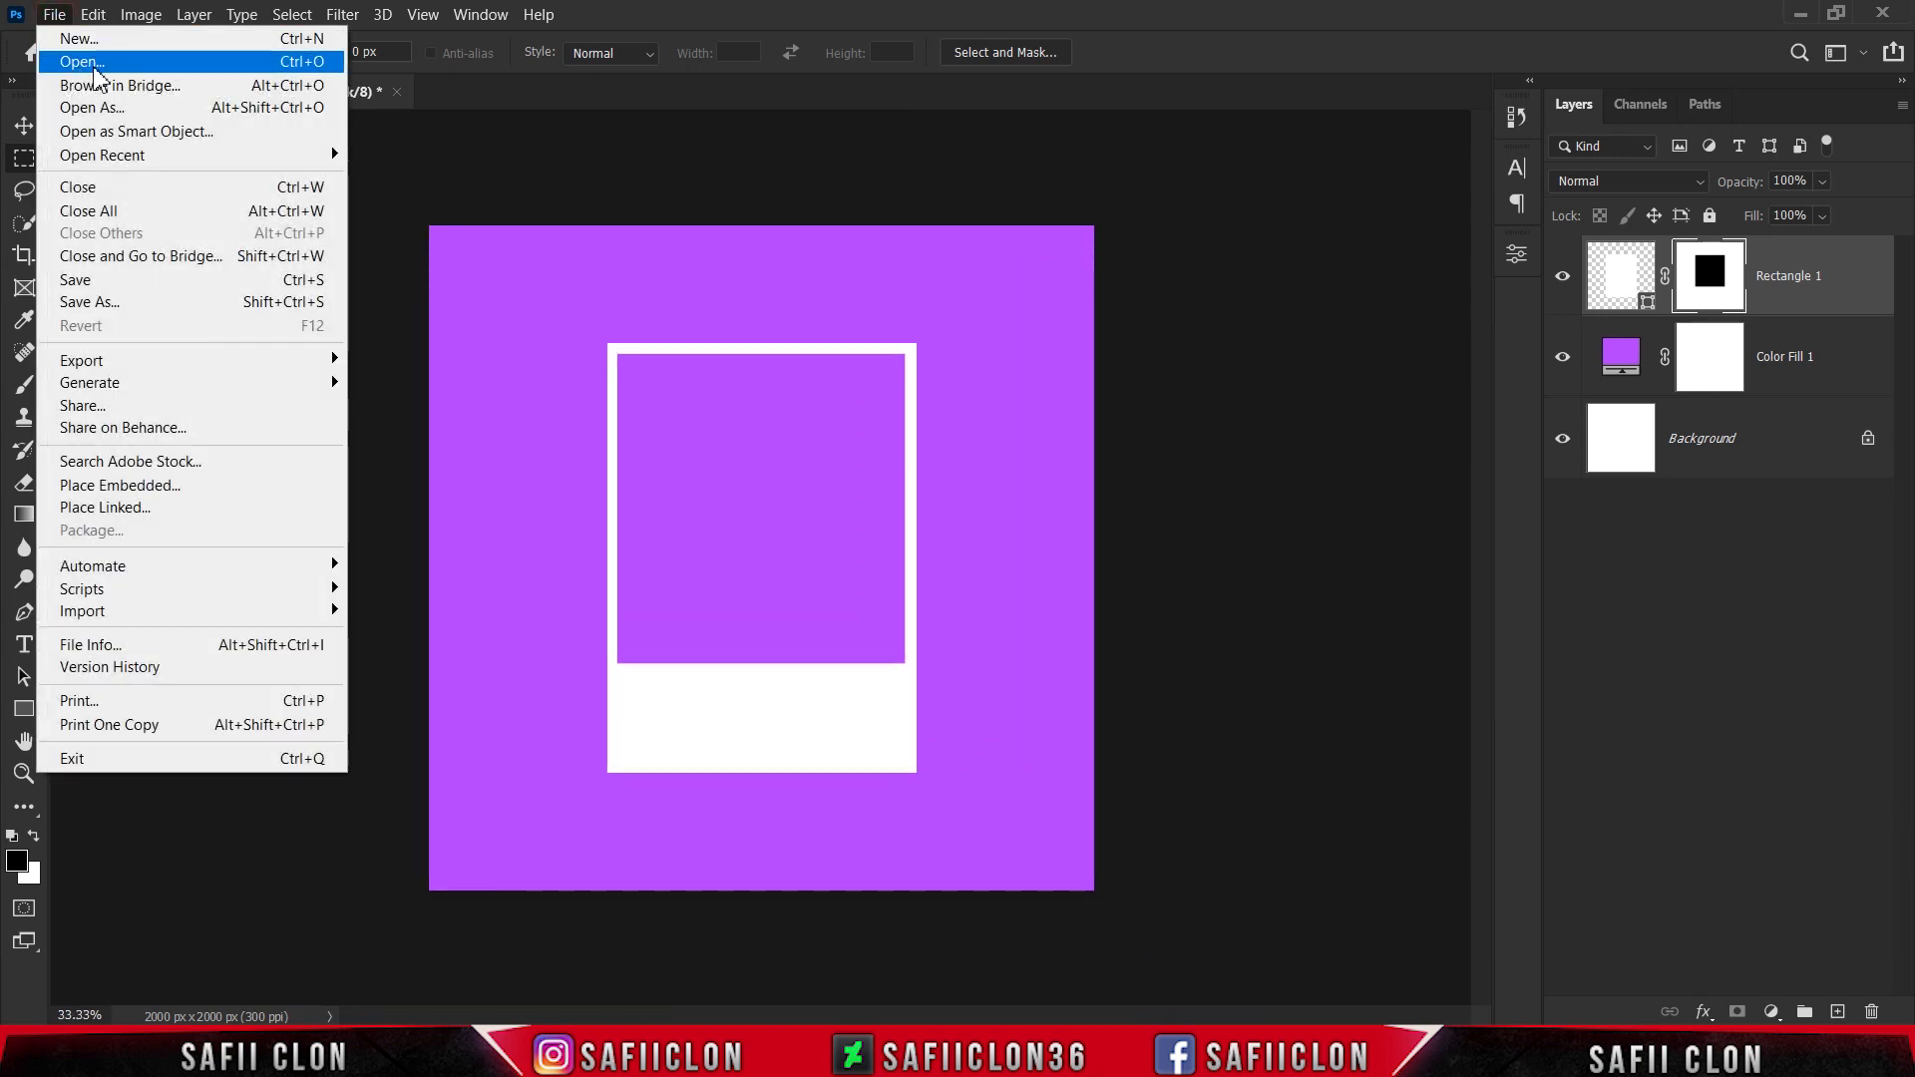
pyautogui.click(80, 62)
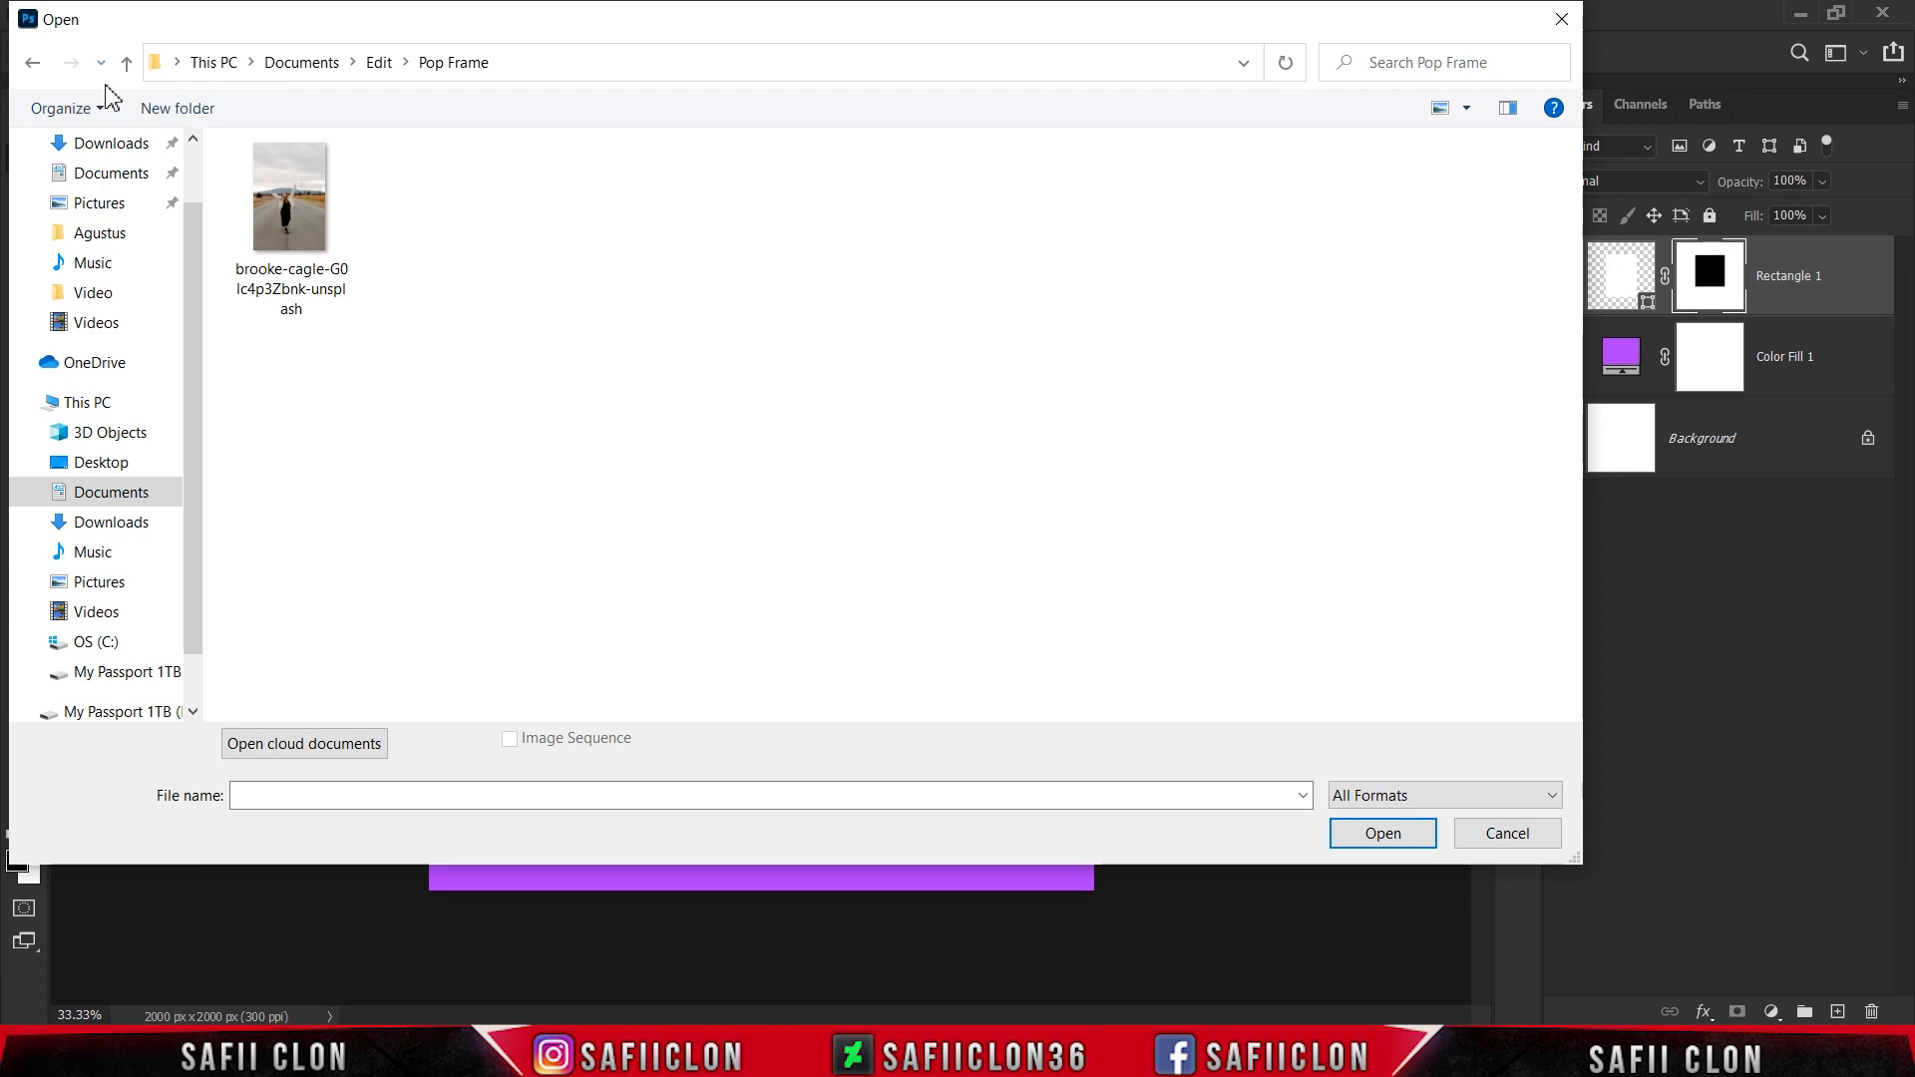
pyautogui.click(294, 217)
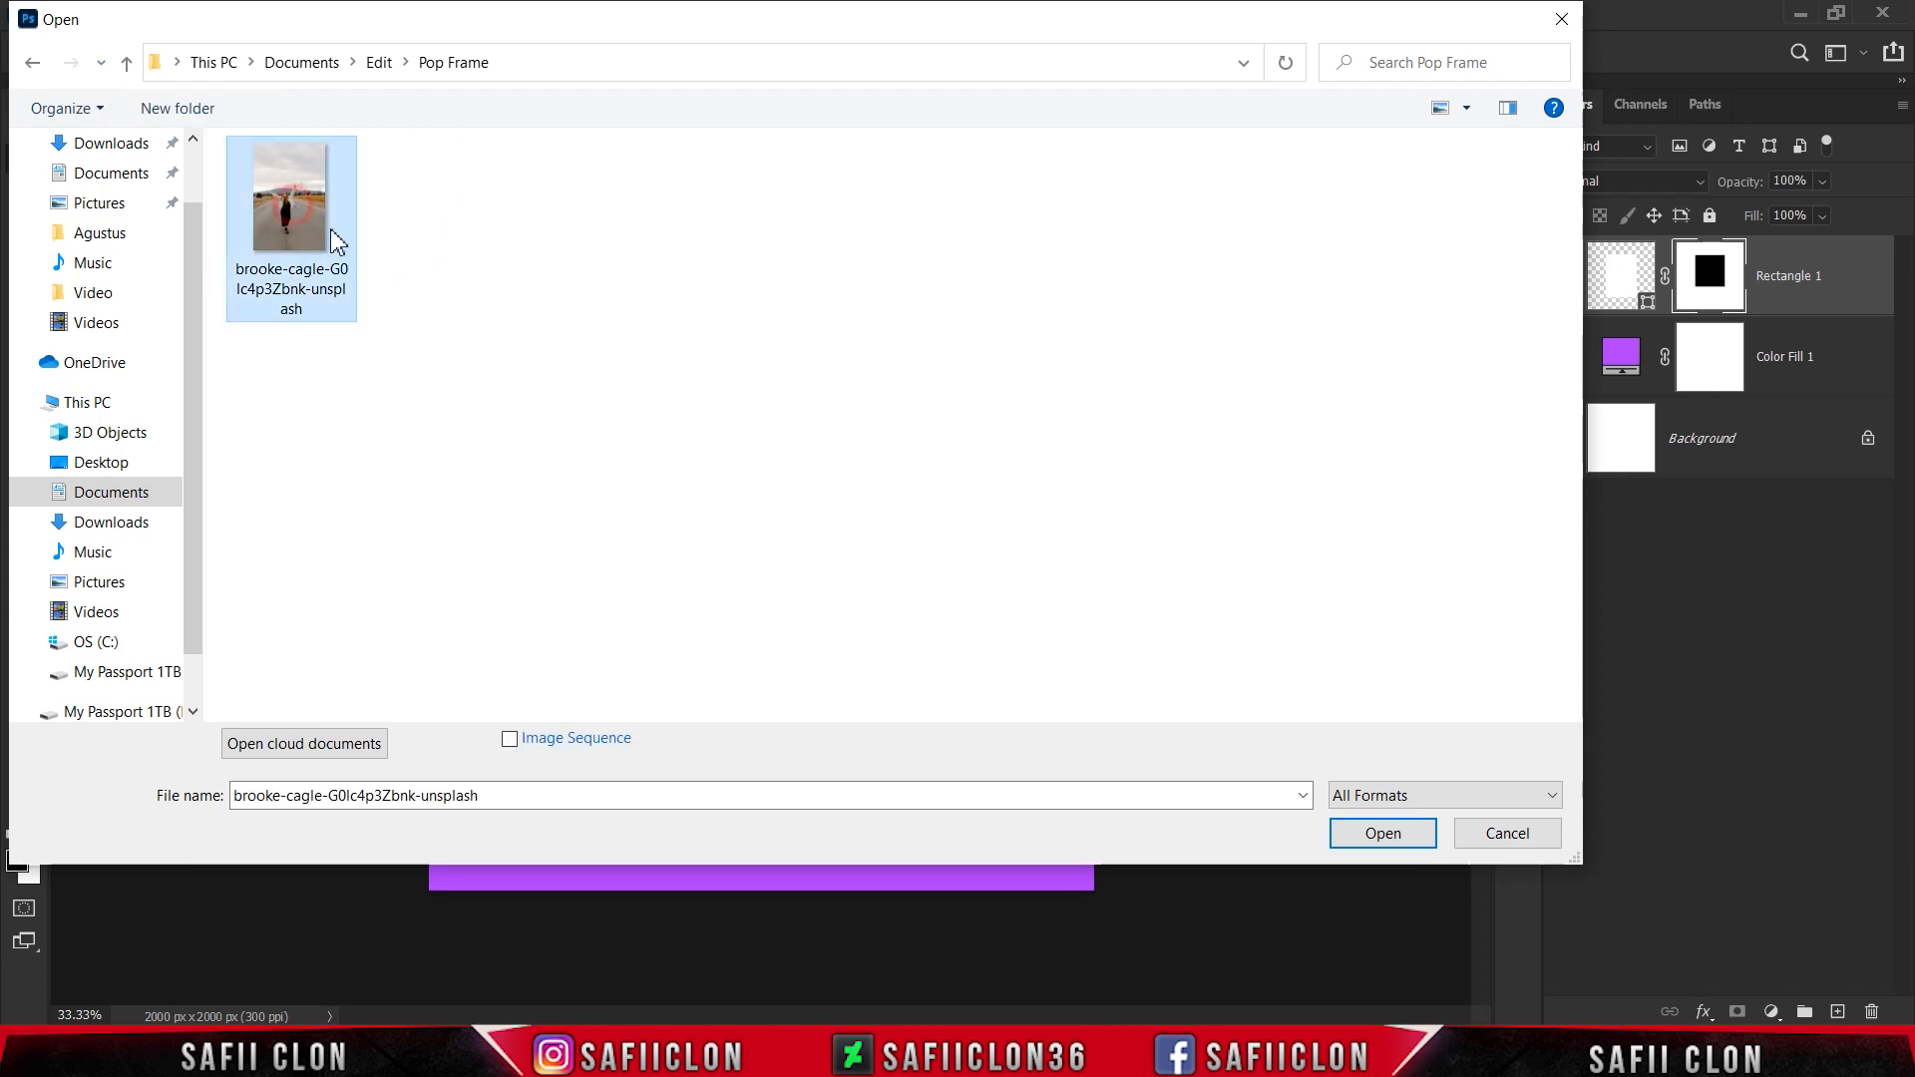
pyautogui.click(1383, 833)
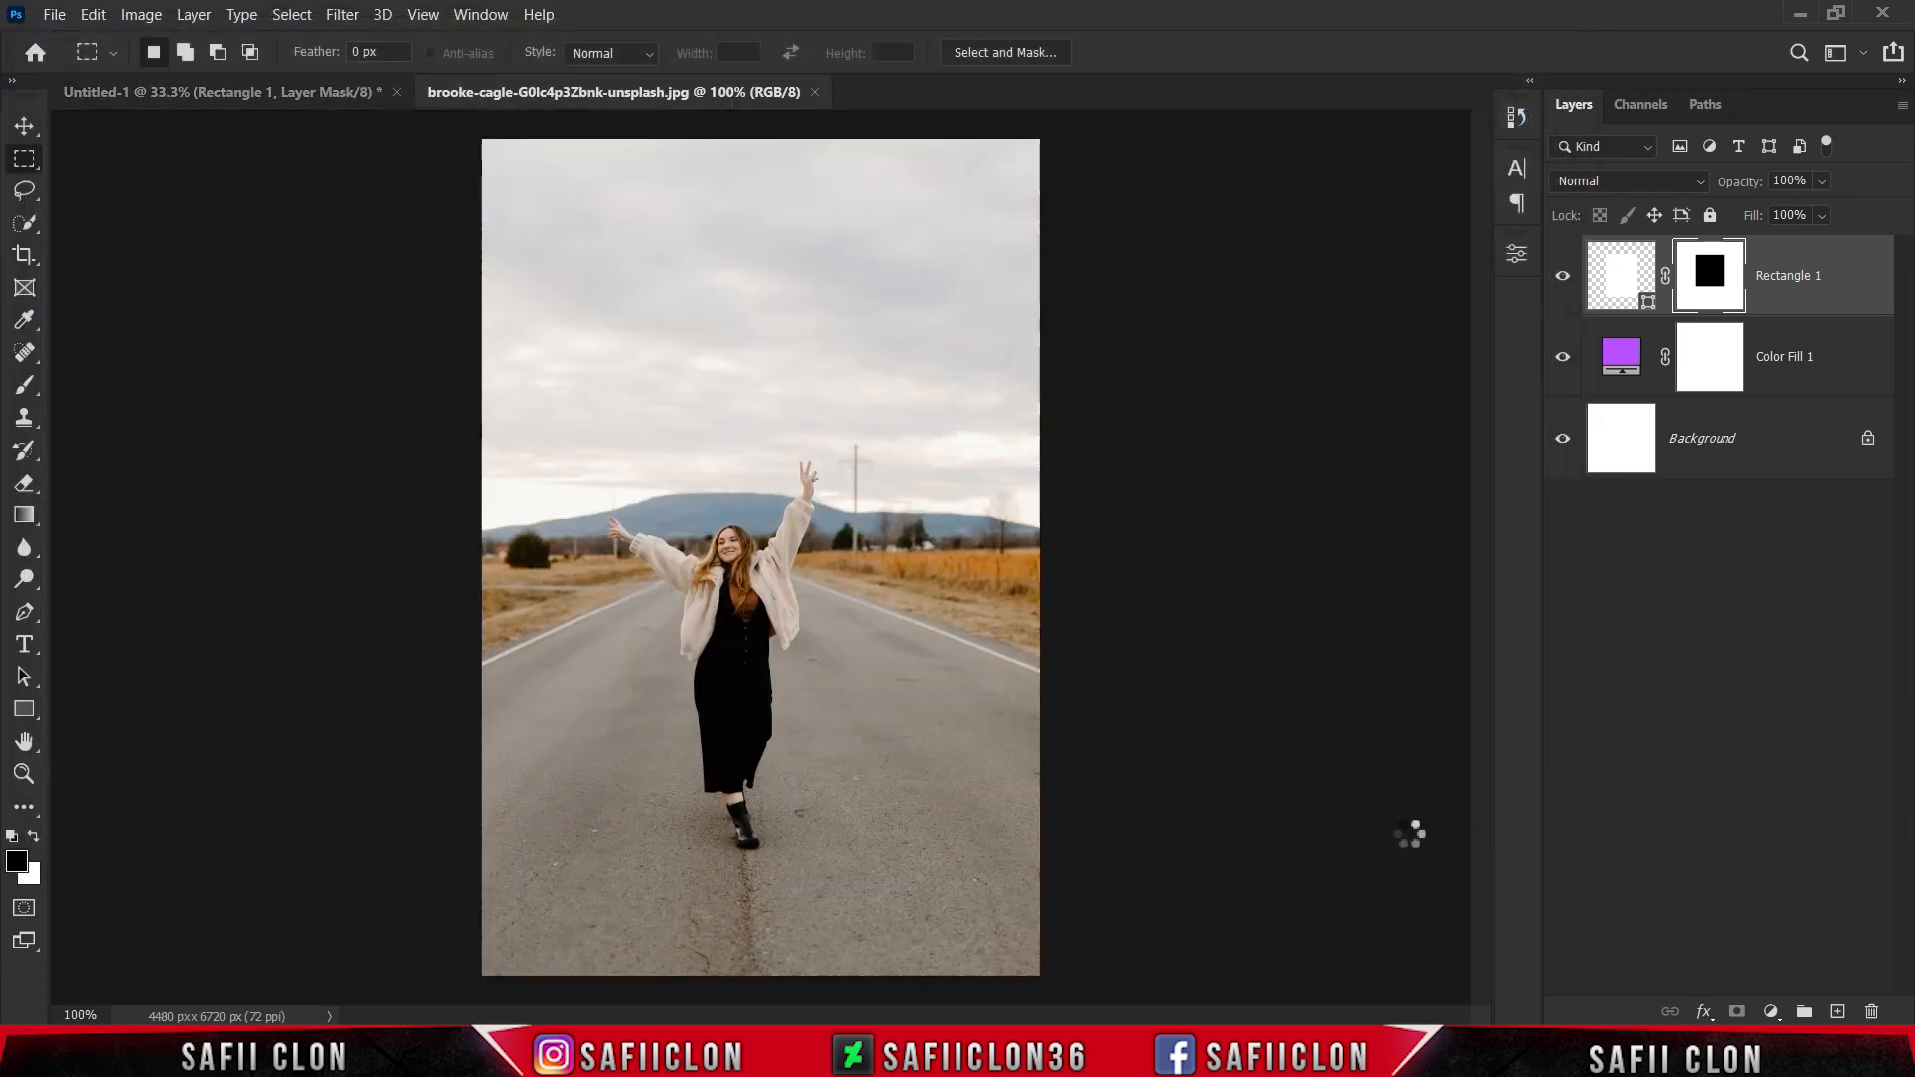
pyautogui.hotkey('ctrl', '+')
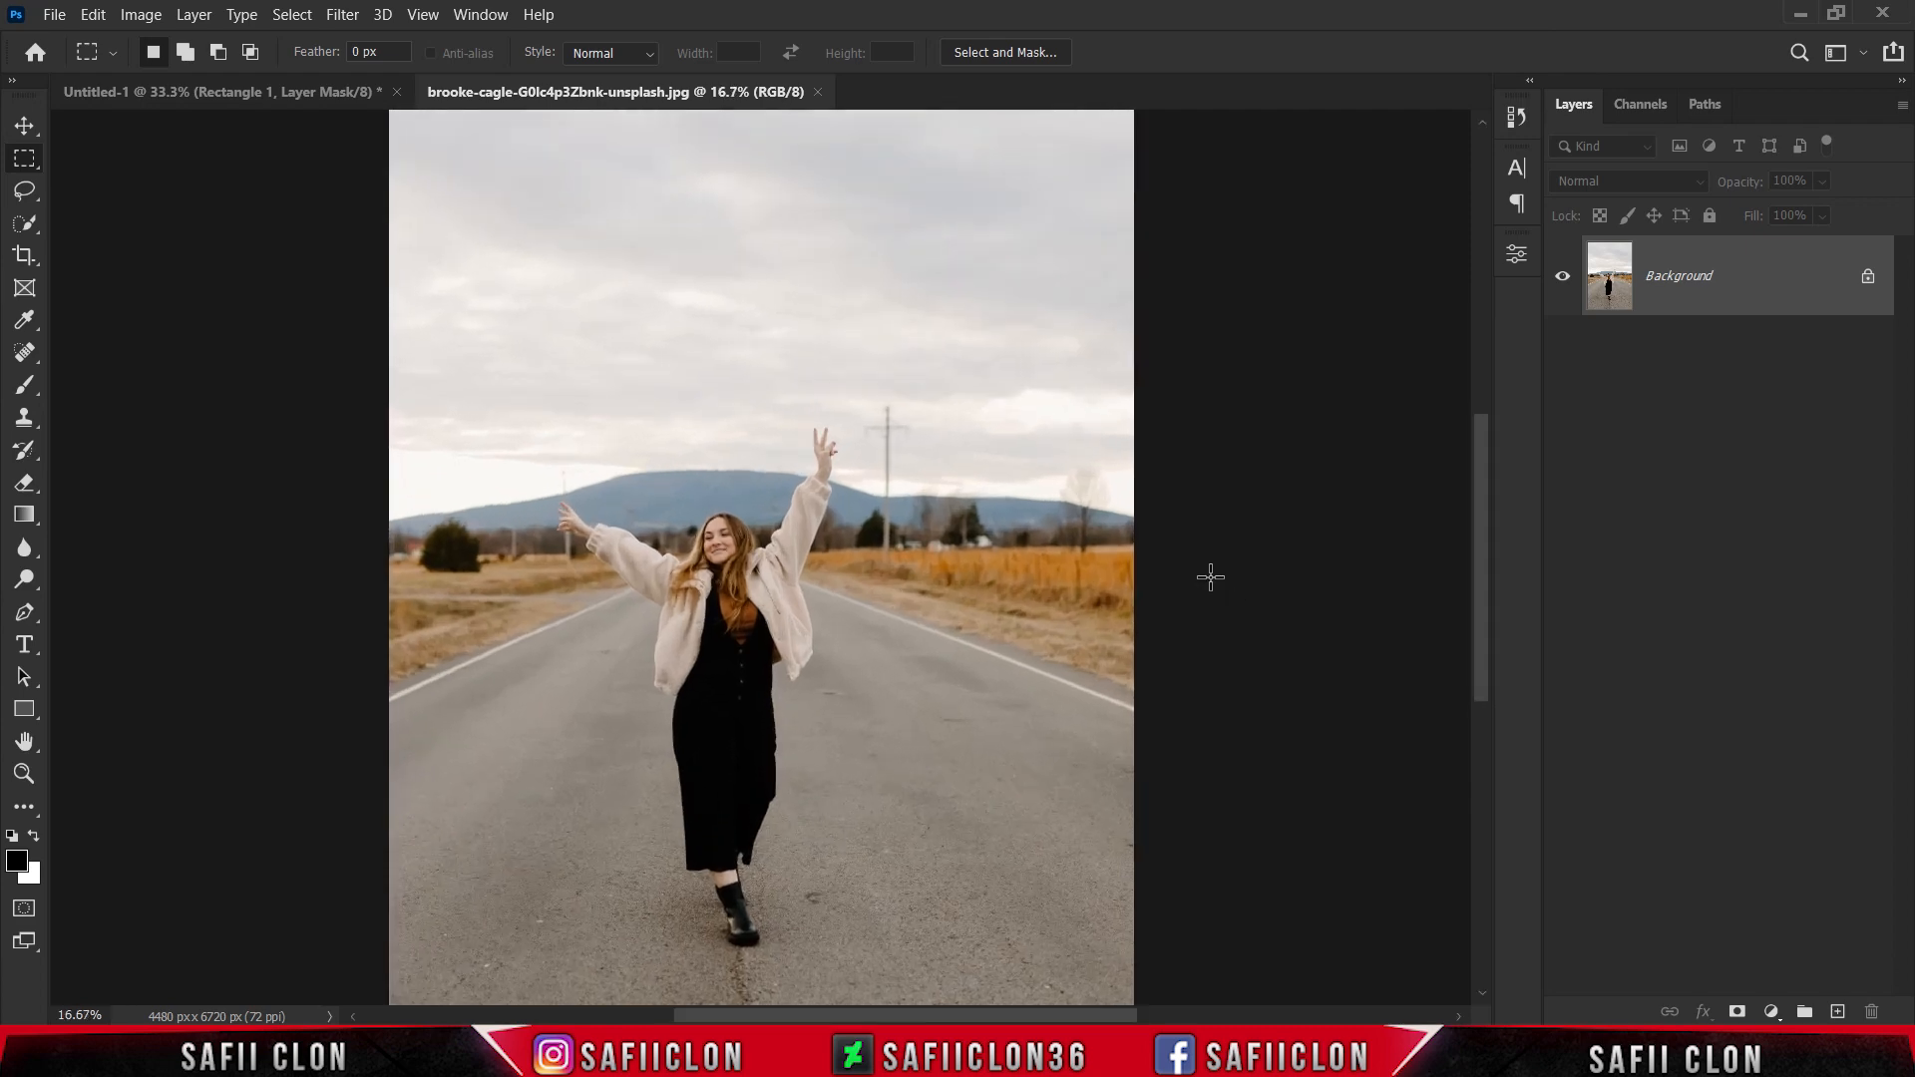
pyautogui.scroll(-2, 1196, 568)
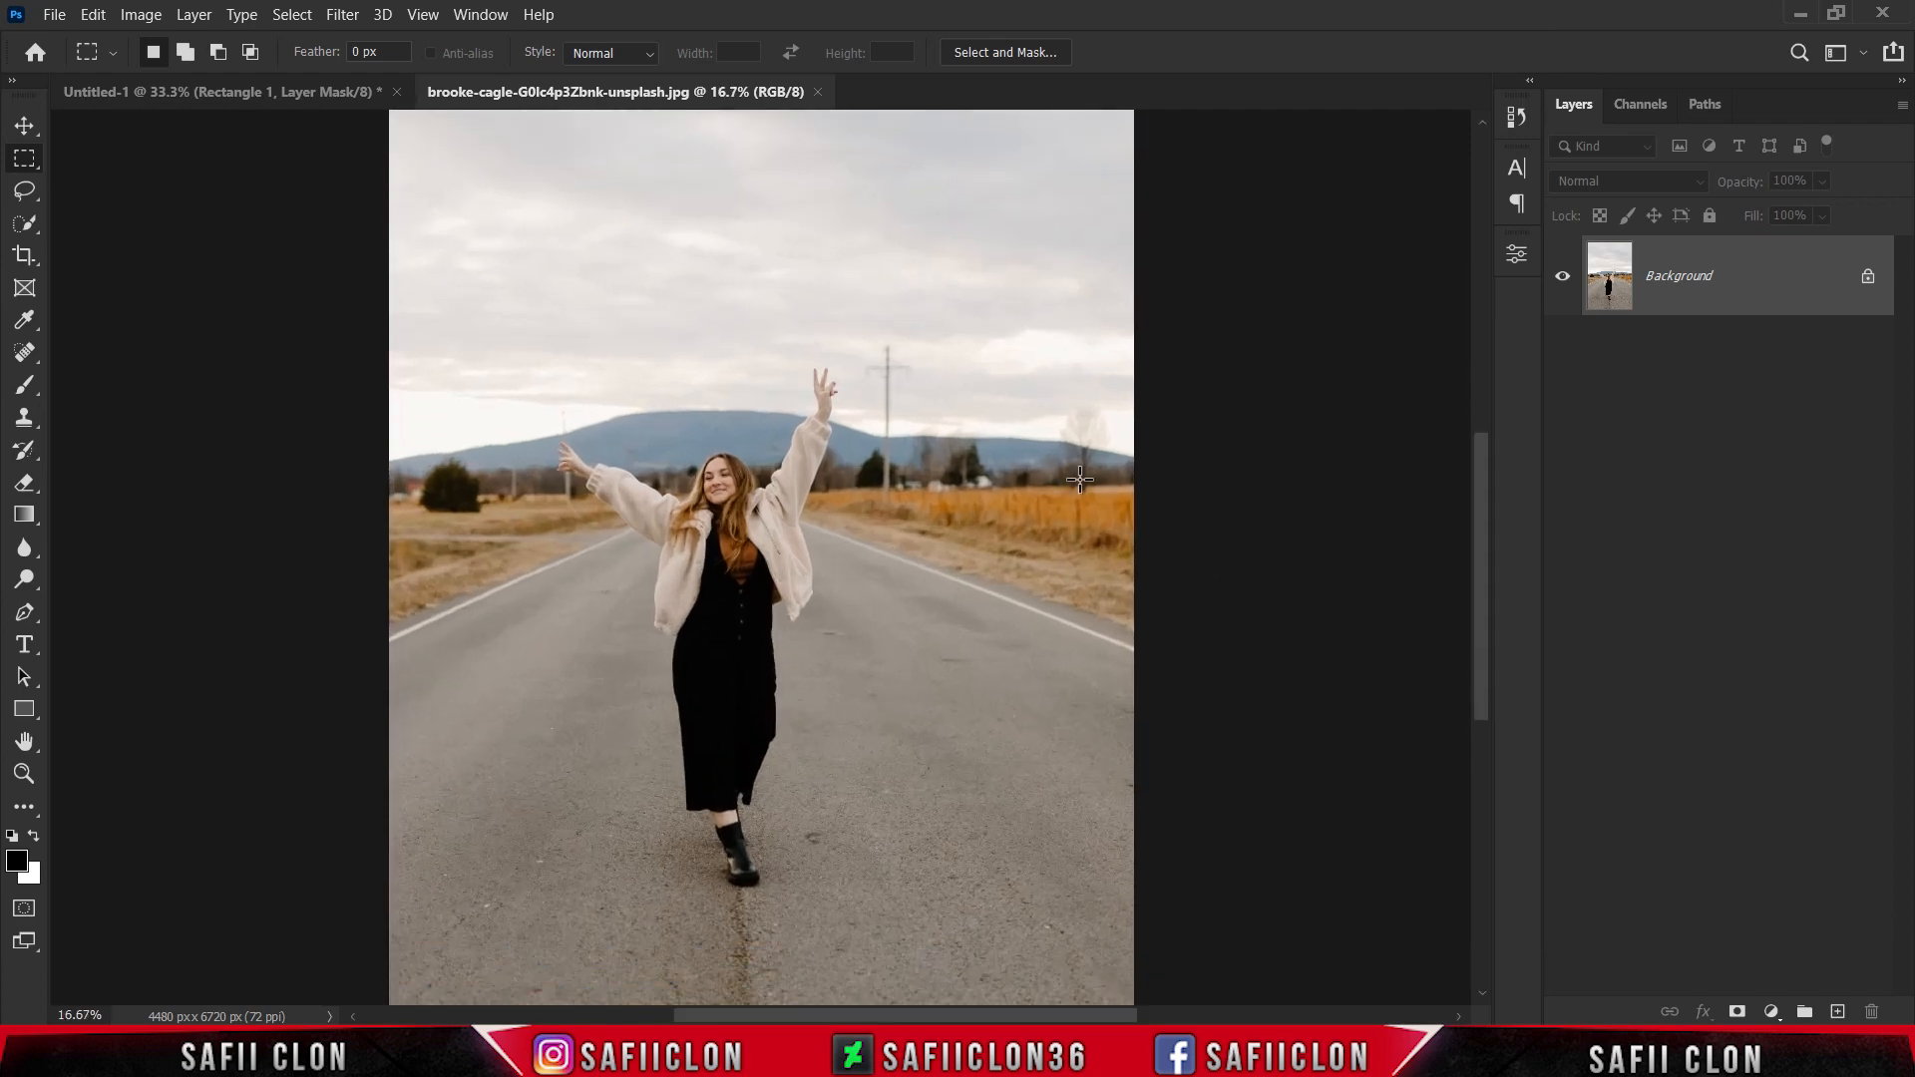
# Unlock the Background layer and prepare the Quick Selection tool in new-selection mode with a 37 px brush
pyautogui.click(1867, 276)
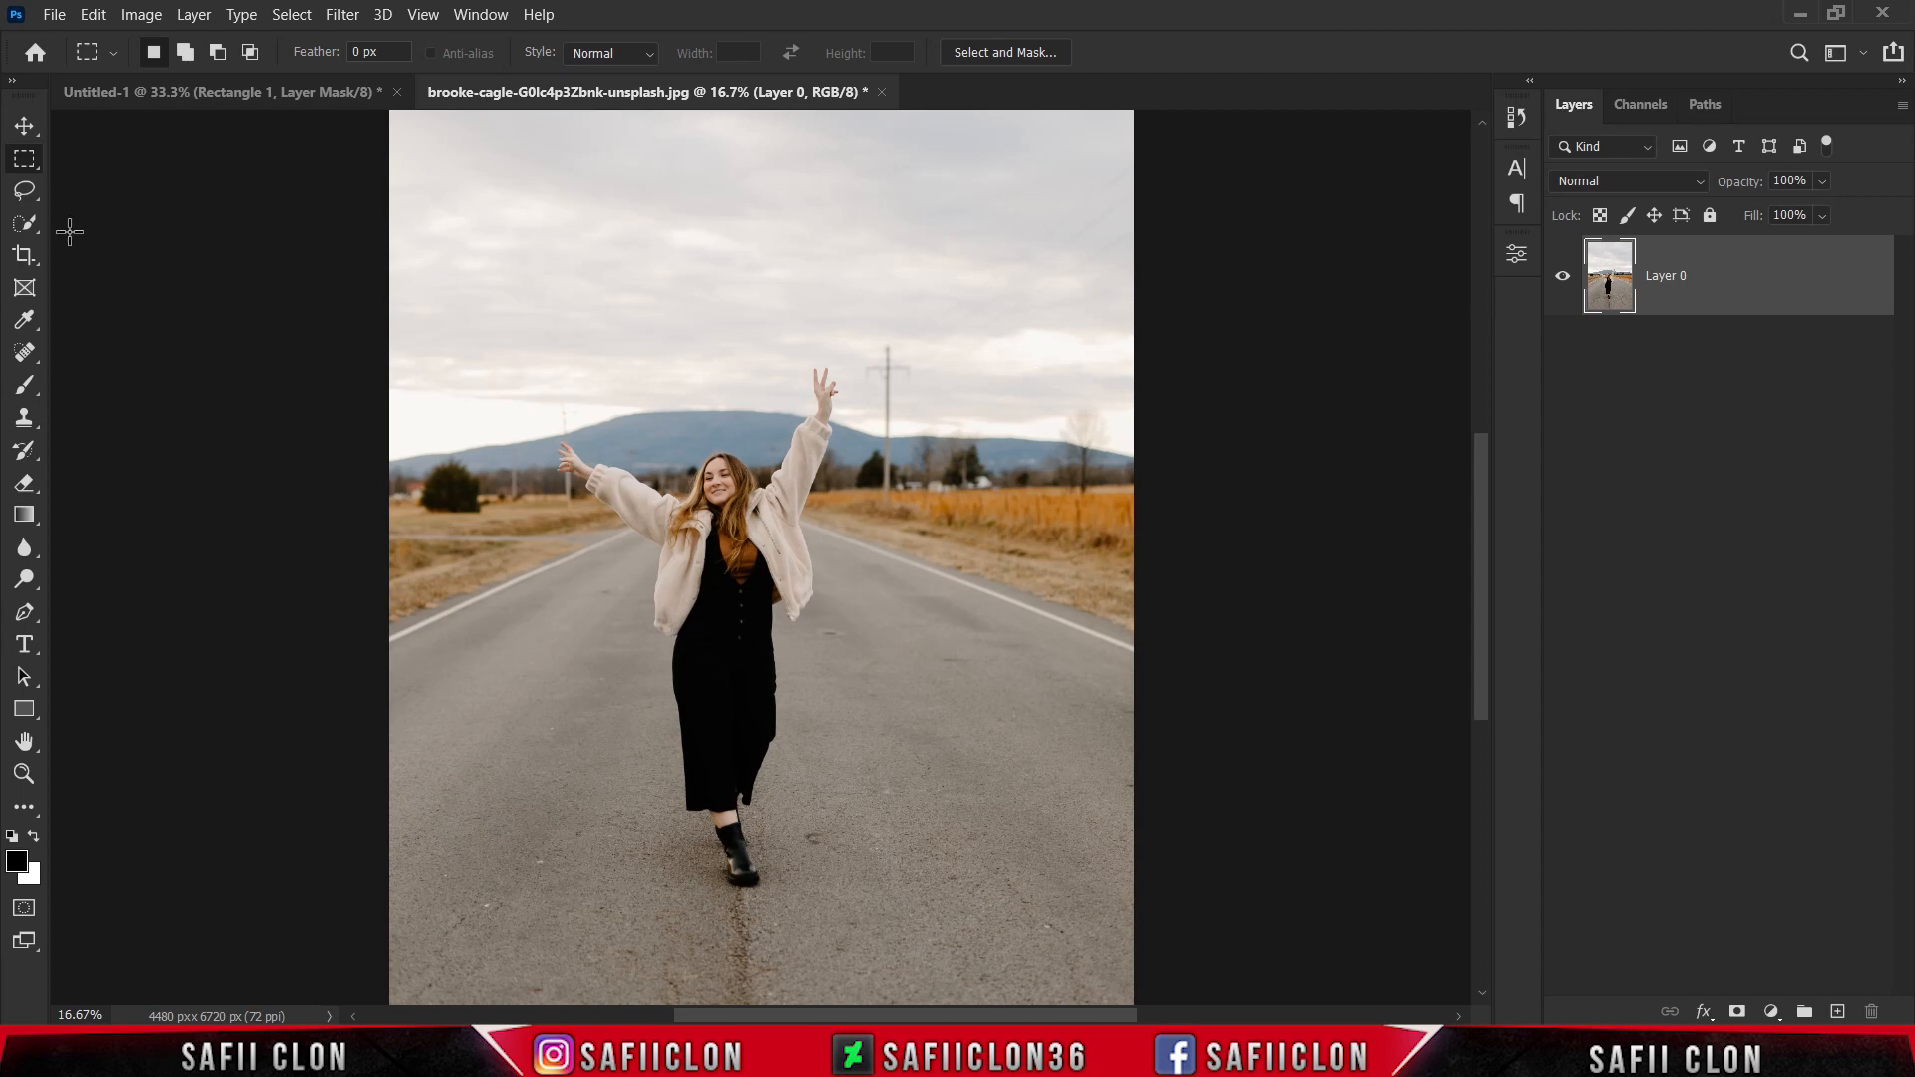
pyautogui.click(25, 222)
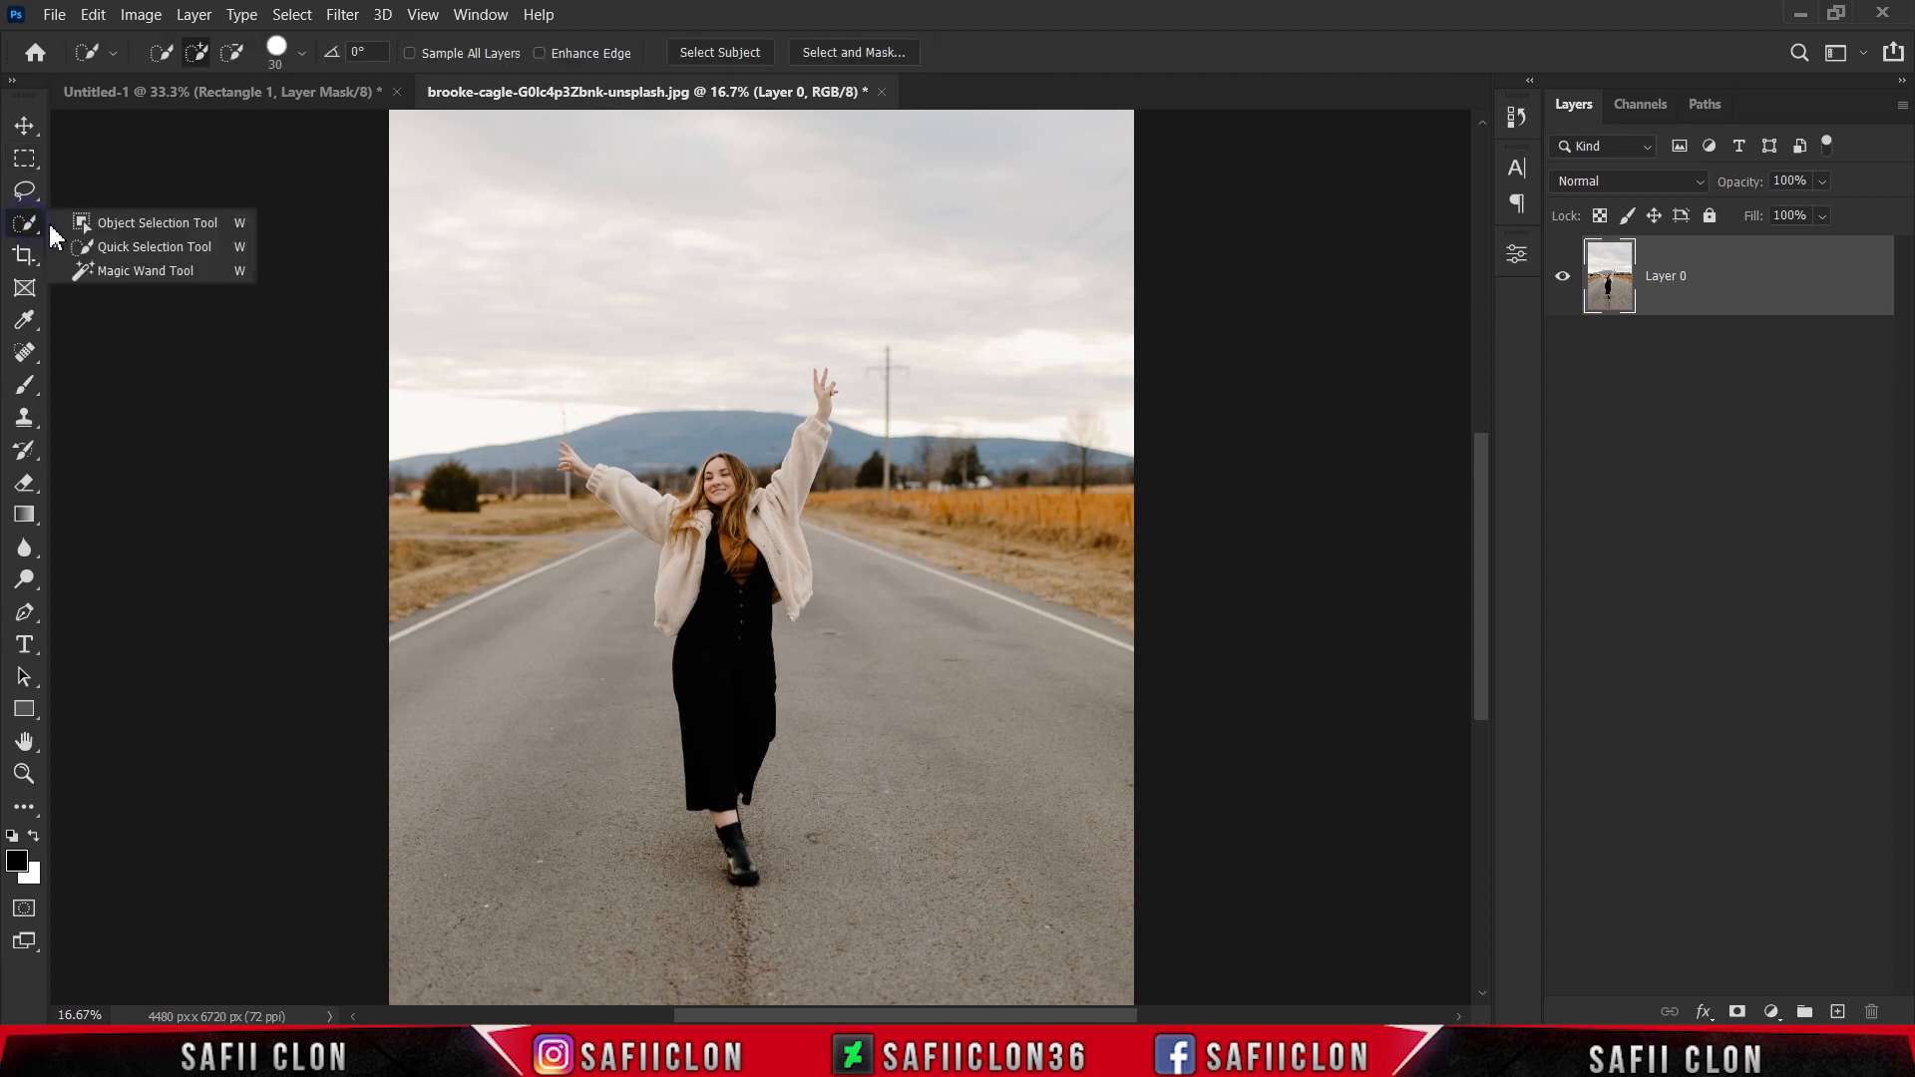
pyautogui.click(142, 245)
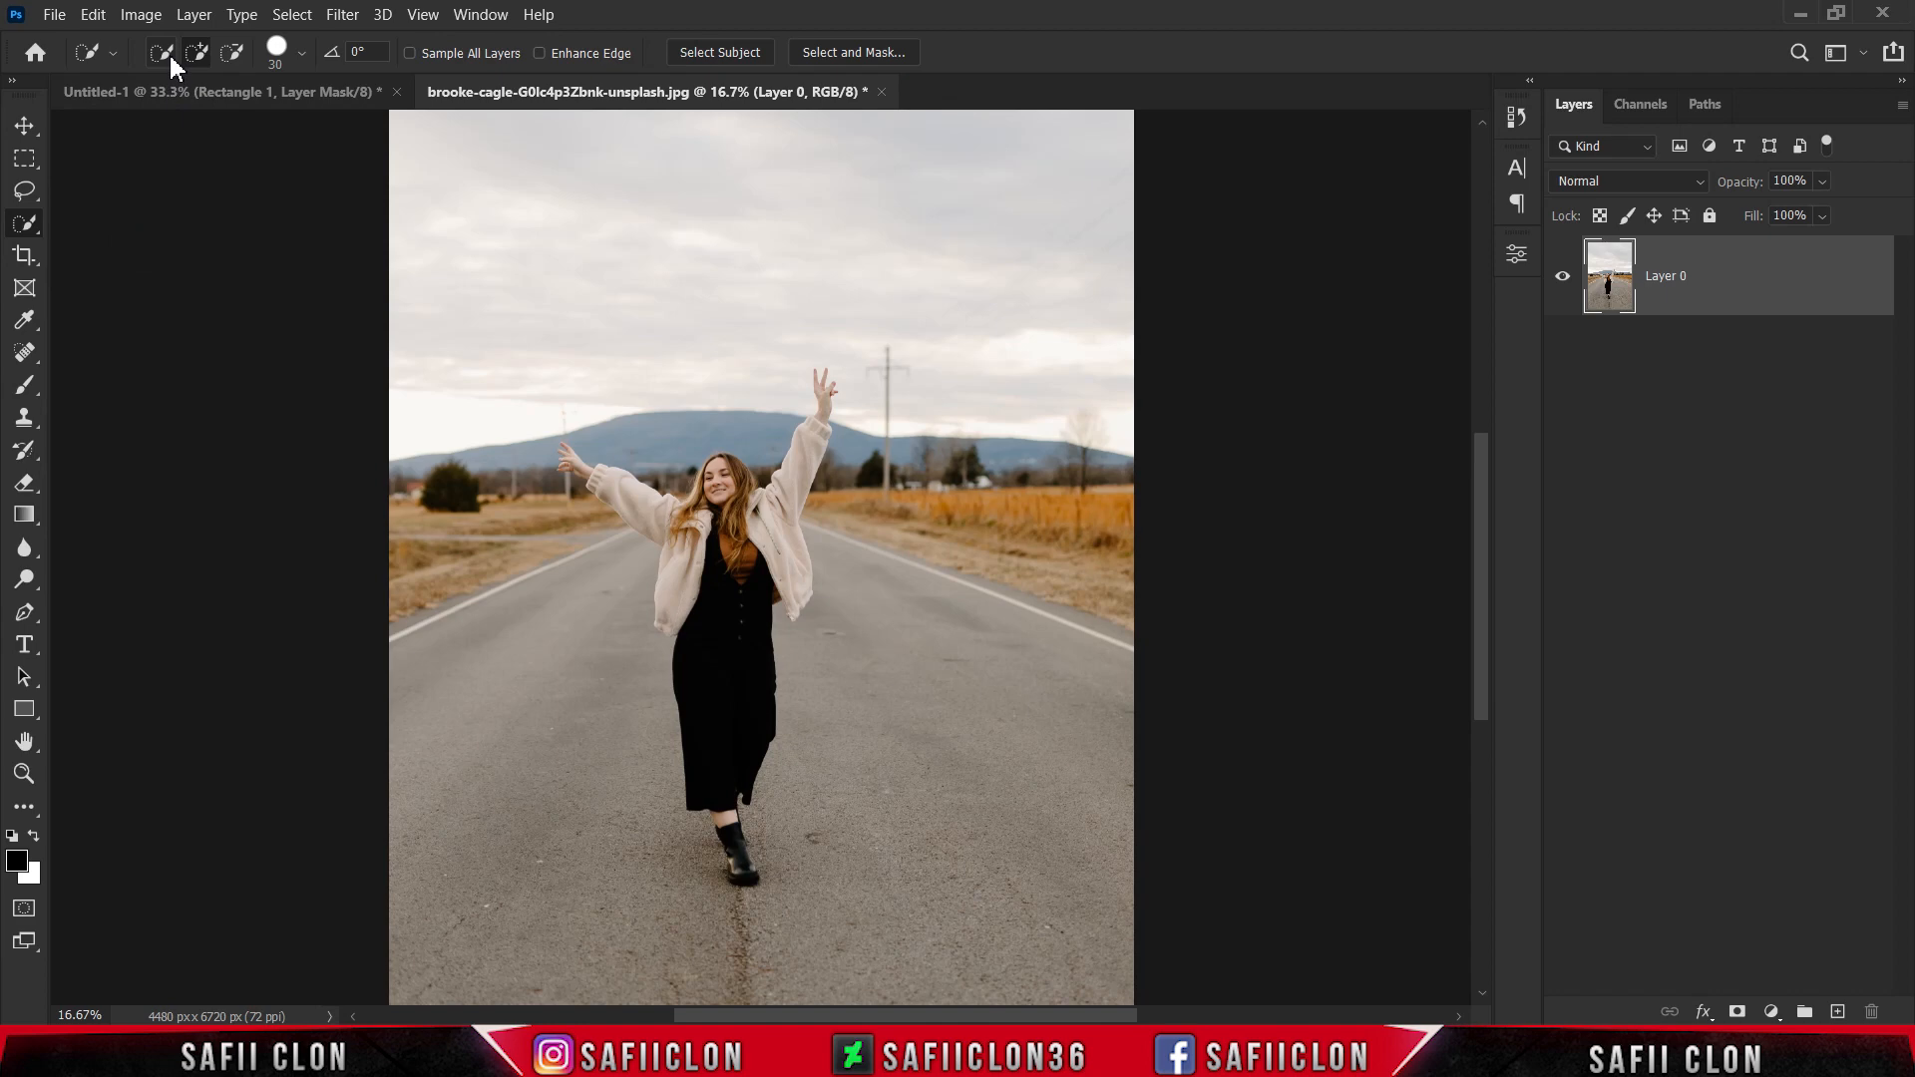
pyautogui.click(301, 54)
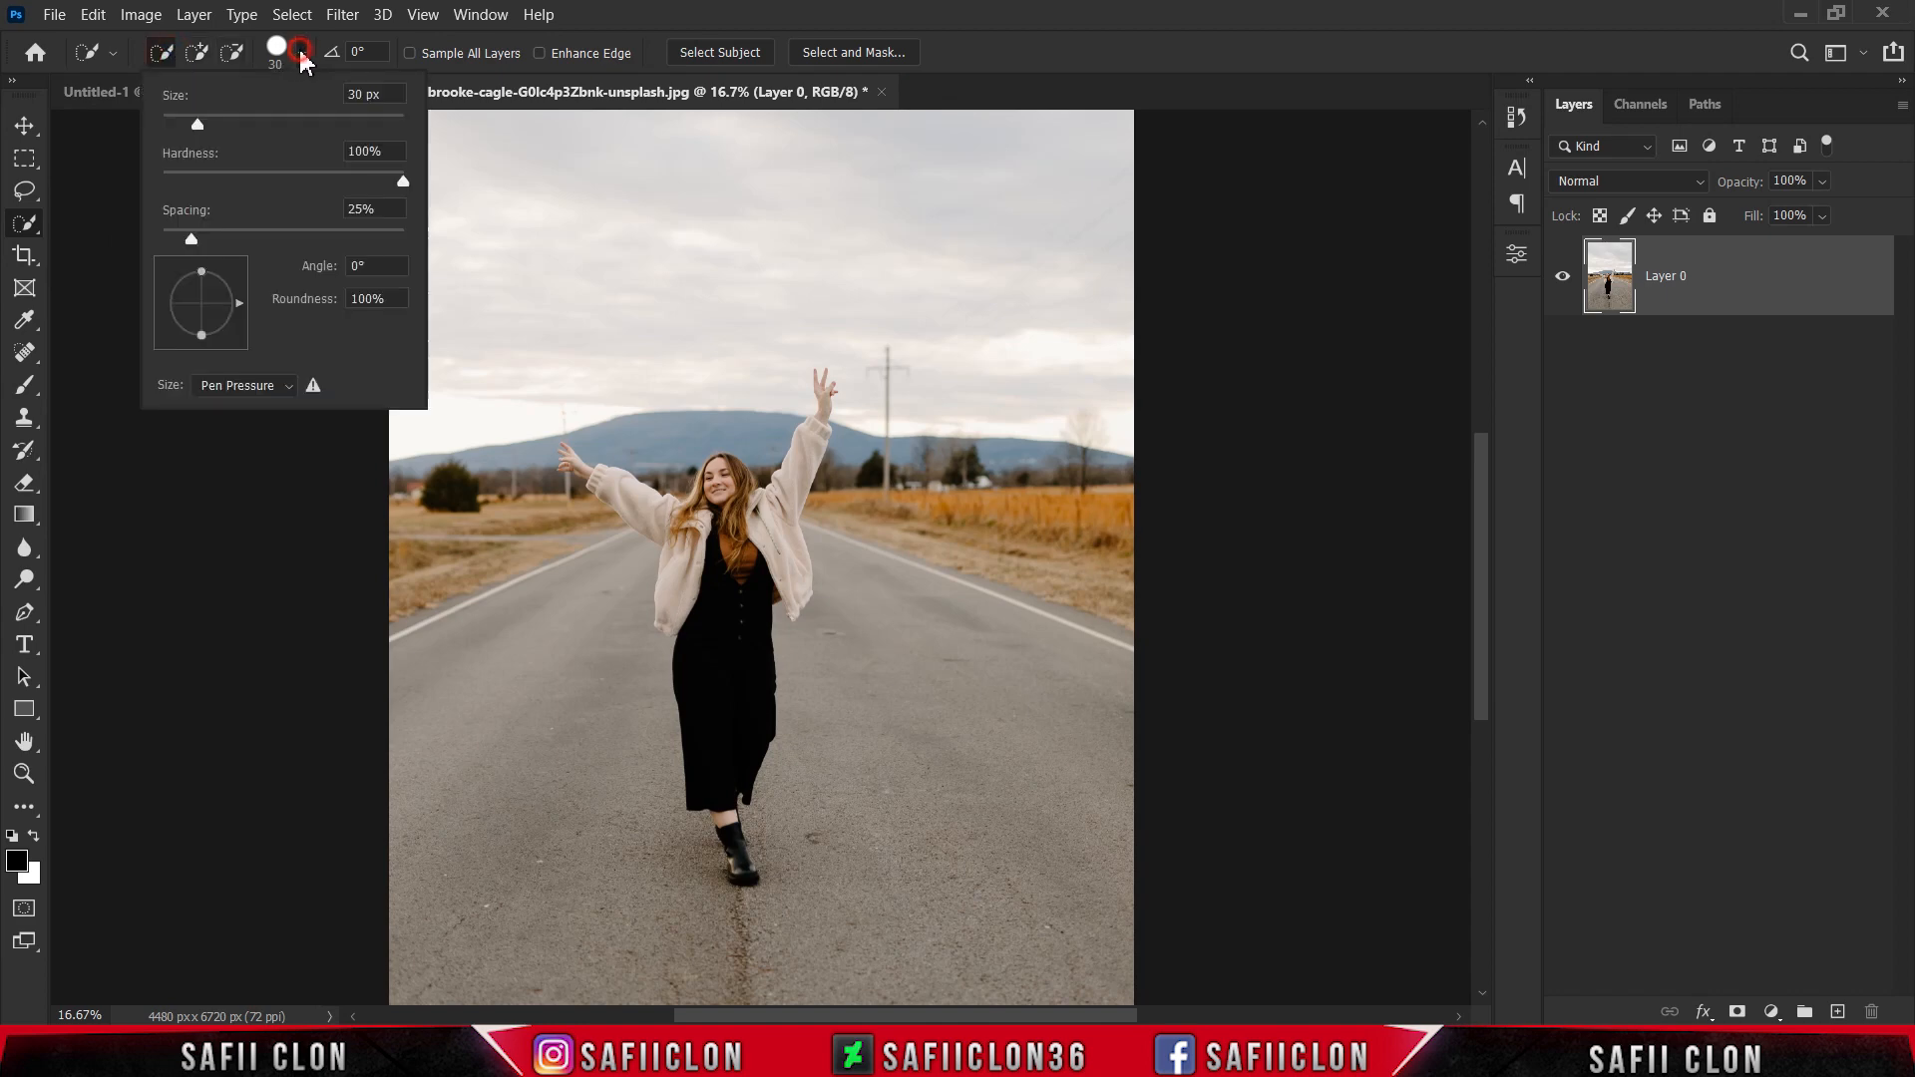
pyautogui.moveTo(197, 124); pyautogui.dragTo(207, 124)
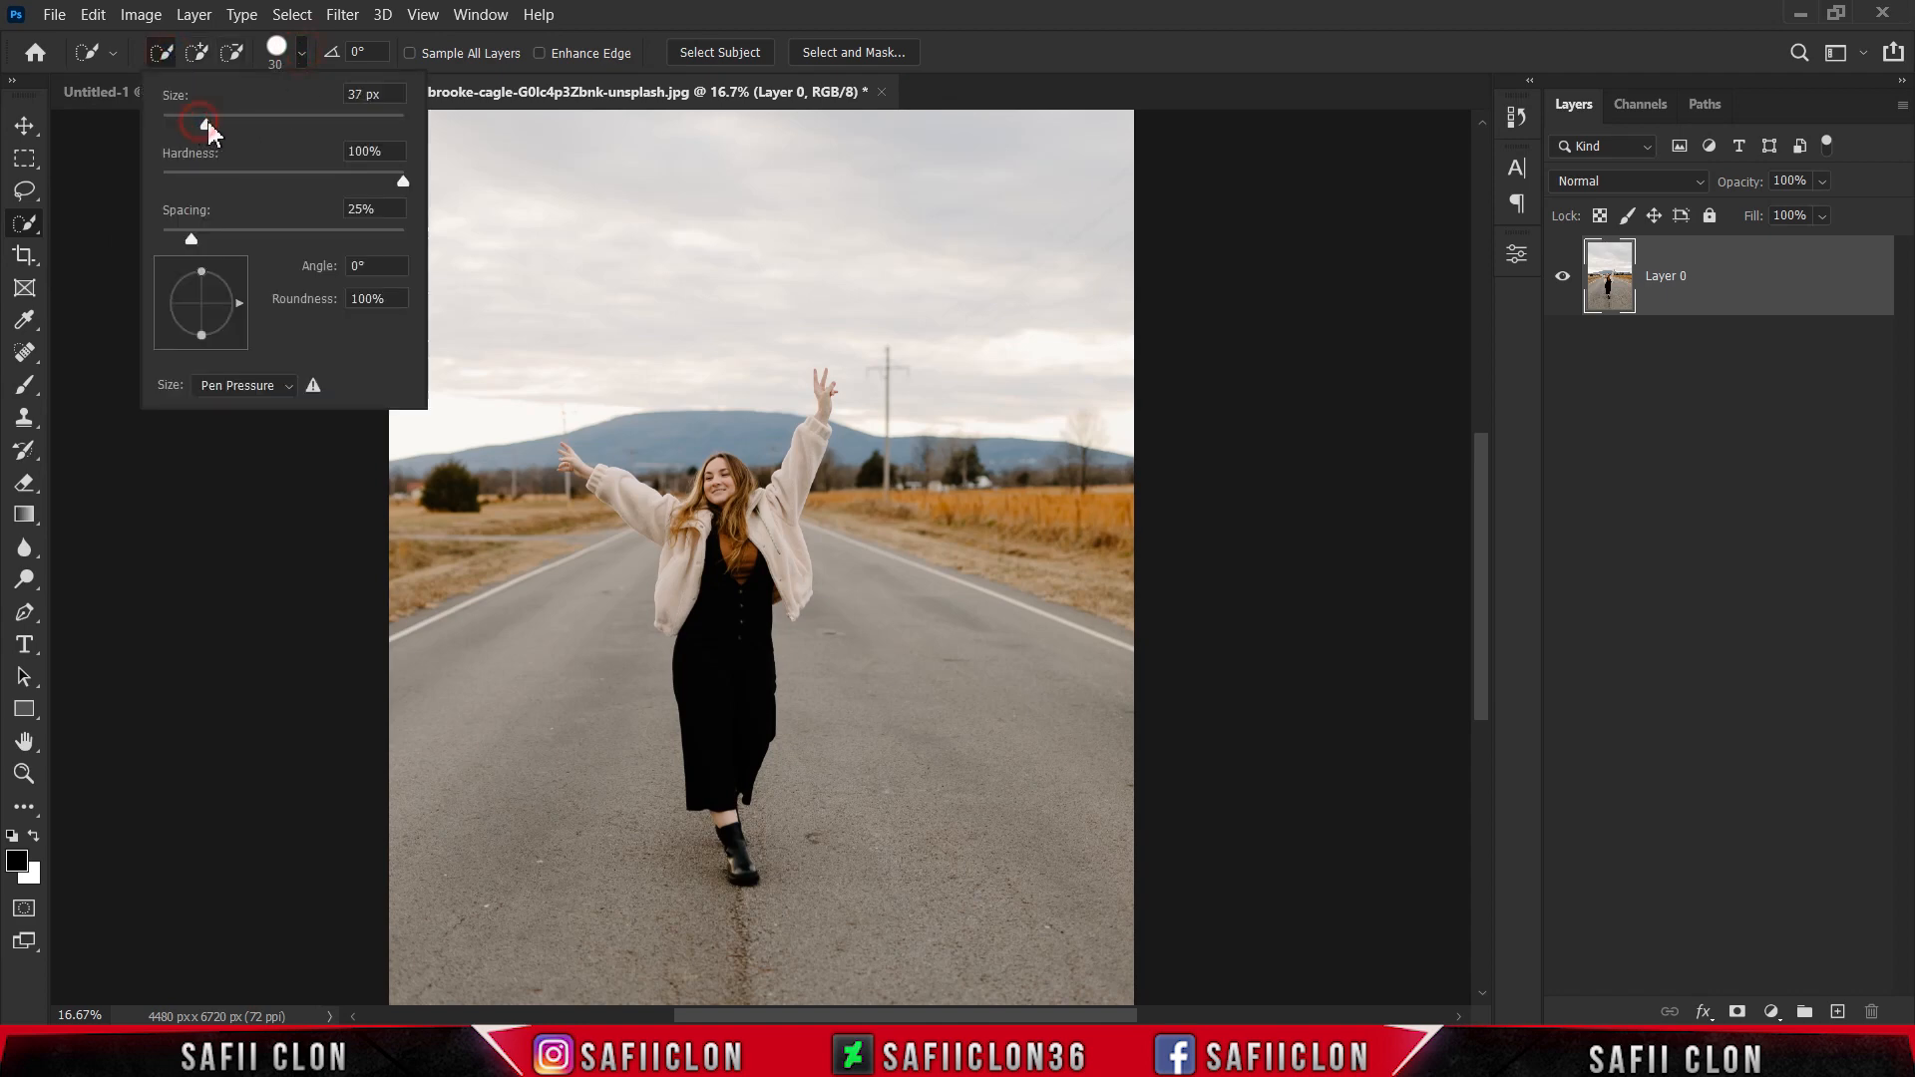
pyautogui.click(302, 54)
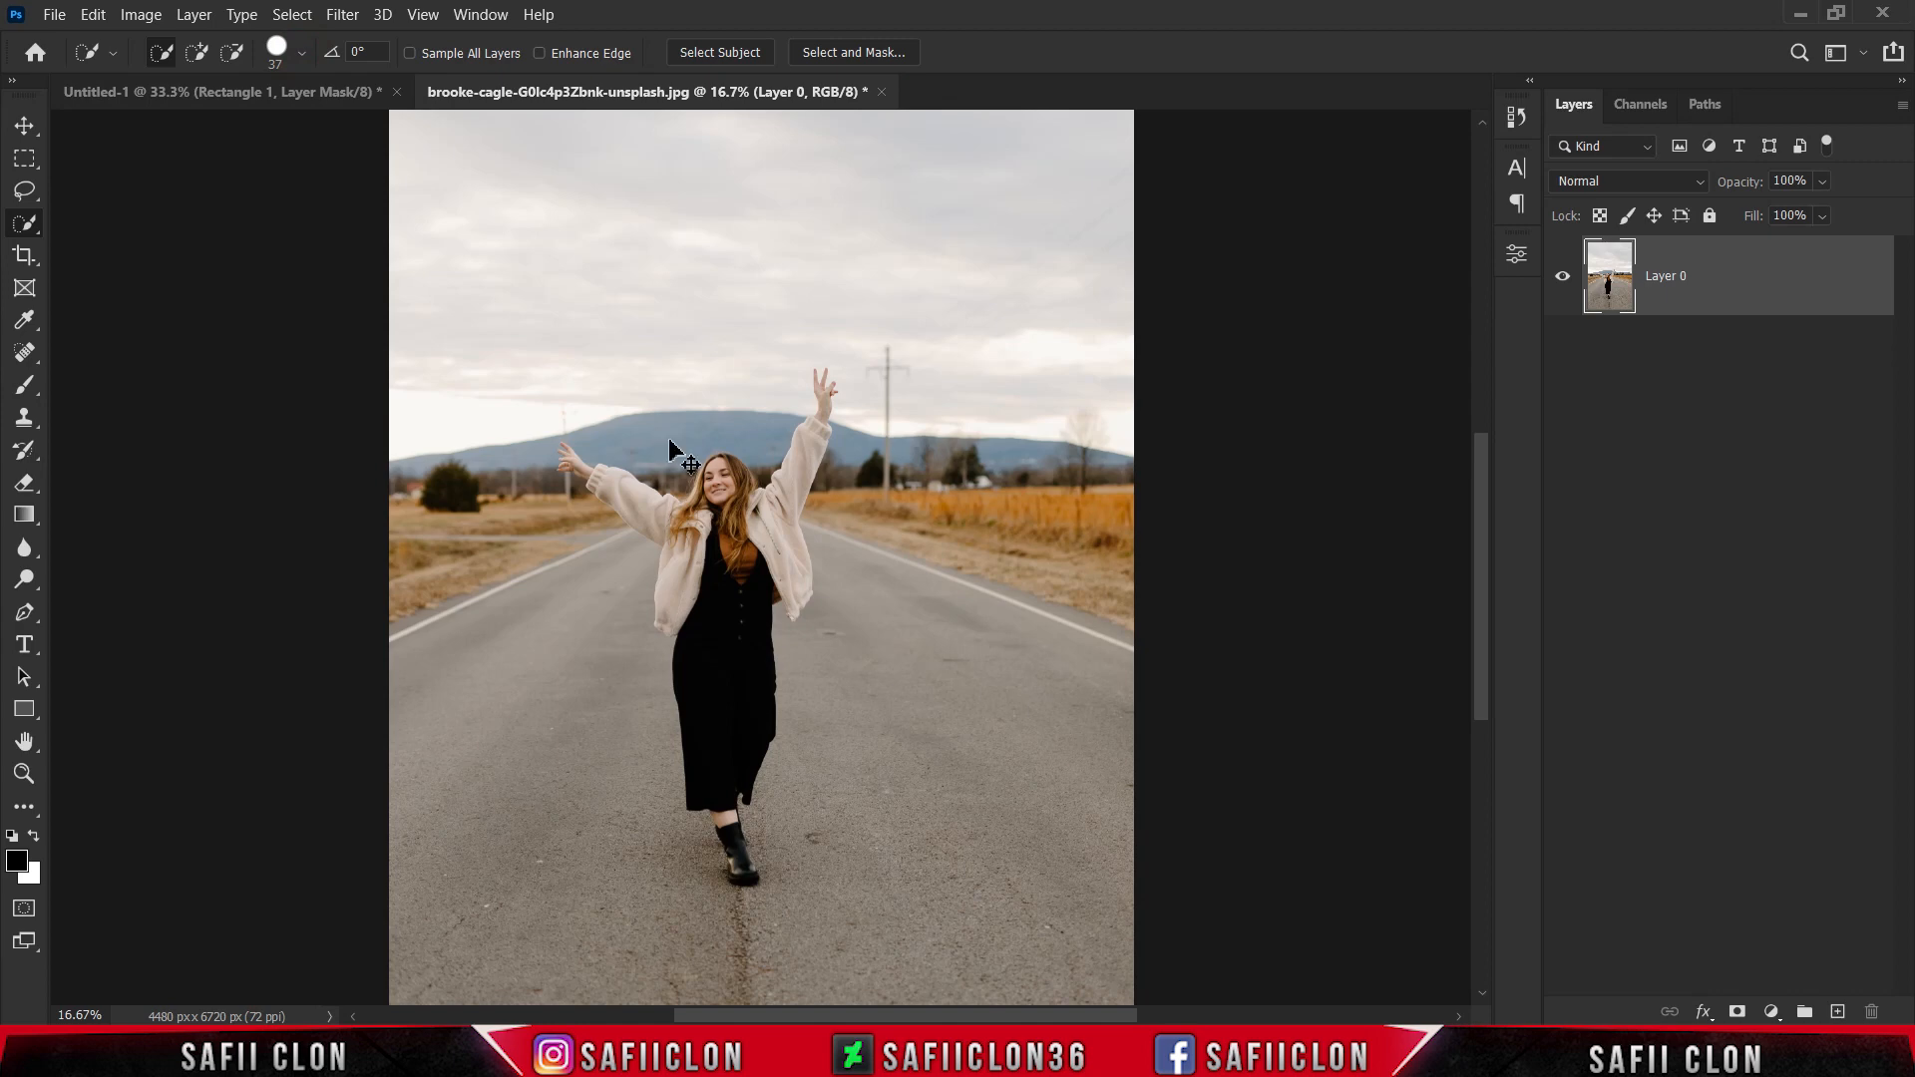
# Quick-select the woman's black dress, jacket, face and both raised arms, using a smaller brush for the finer parts
pyautogui.hotkey('ctrl', '+')
pyautogui.hotkey('ctrl', '+')
pyautogui.scroll(-2, 669, 437)
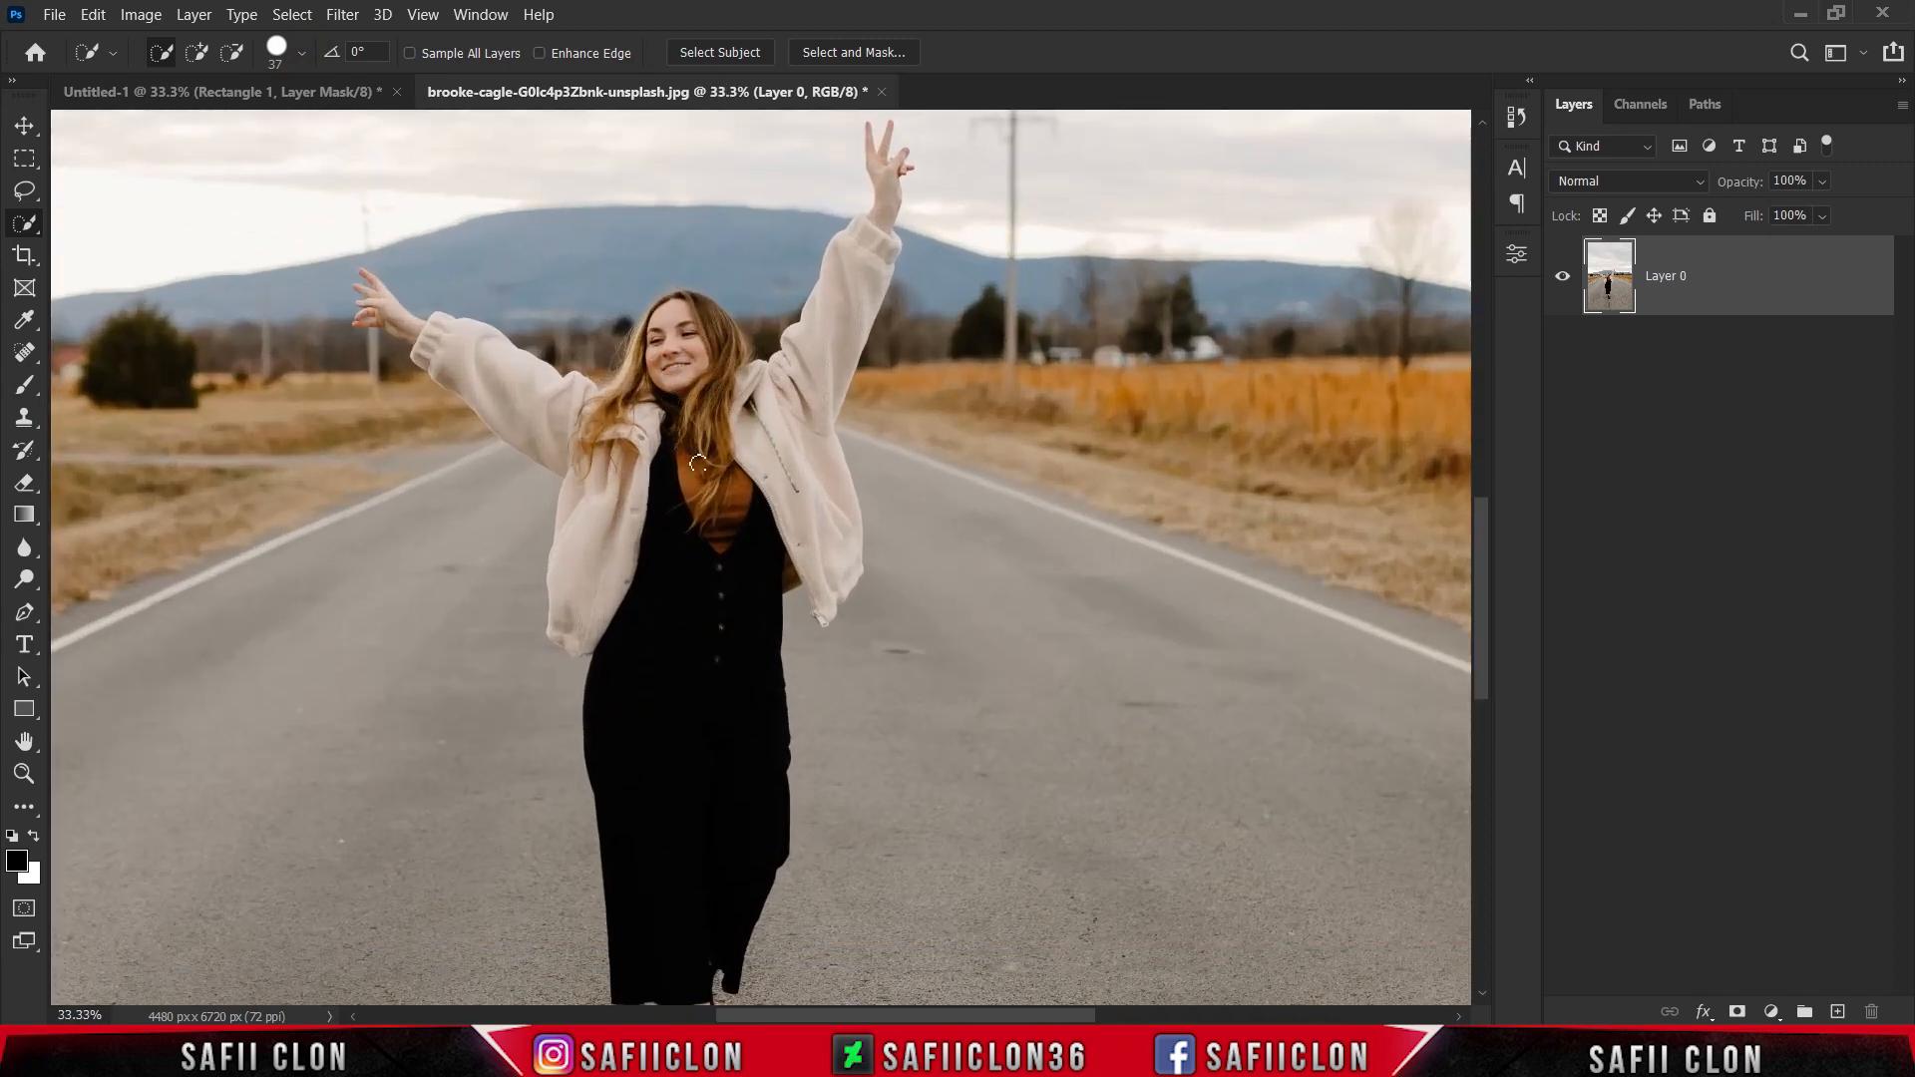
pyautogui.moveTo(662, 881); pyautogui.dragTo(680, 744)
pyautogui.scroll(2, 680, 742)
pyautogui.moveTo(602, 676)
pyautogui.mouseDown()
pyautogui.moveTo(592, 596)
pyautogui.moveTo(459, 417)
pyautogui.moveTo(381, 385)
pyautogui.mouseUp()
pyautogui.press('[')
pyautogui.press('[')
pyautogui.press('[')
pyautogui.moveTo(678, 468); pyautogui.dragTo(690, 411)
pyautogui.moveTo(776, 519)
pyautogui.mouseDown()
pyautogui.moveTo(818, 589)
pyautogui.moveTo(803, 492)
pyautogui.moveTo(870, 327)
pyautogui.moveTo(880, 240)
pyautogui.moveTo(956, 232)
pyautogui.mouseUp()
# Extend the quick selection around the woman's fingers and hair with small brushes of about 10 to 20 px
pyautogui.hotkey('ctrl', '+')
pyautogui.scroll(3, 933, 270)
pyautogui.press('[')
pyautogui.press('[')
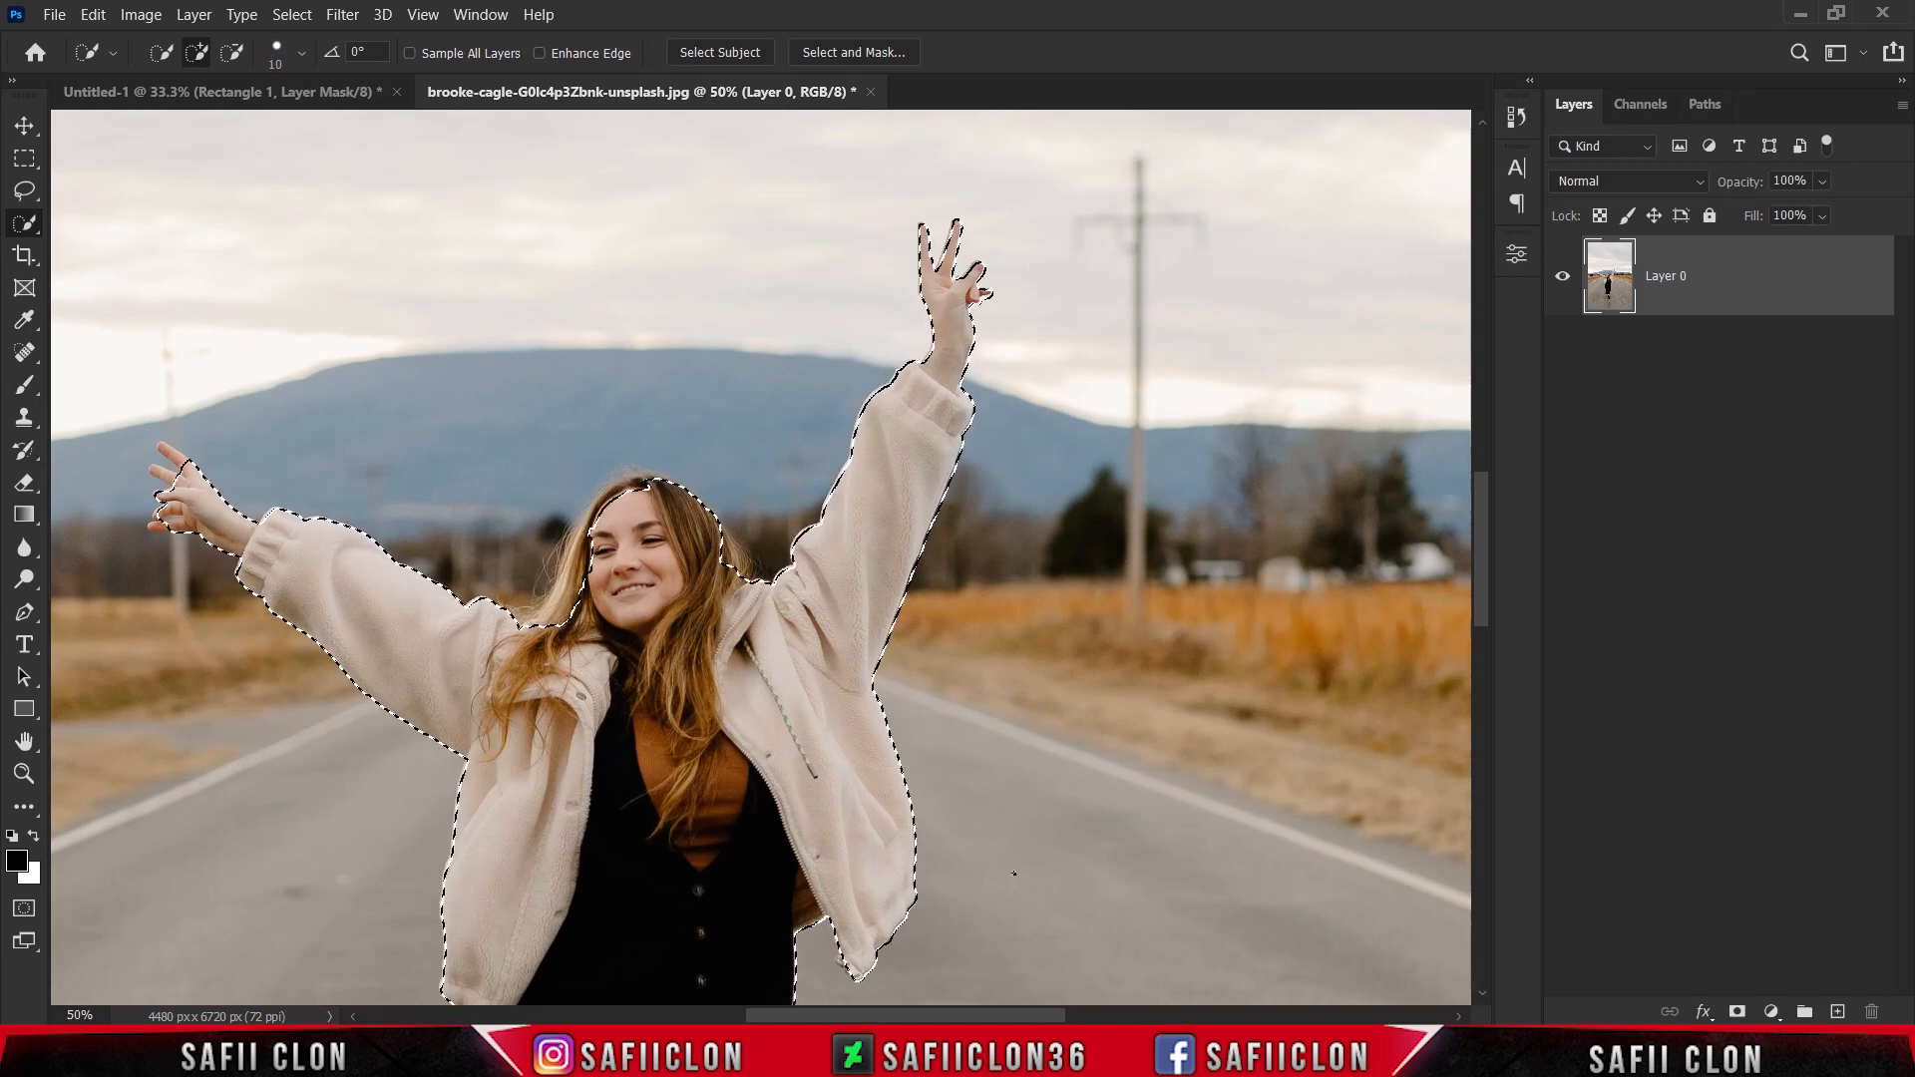
pyautogui.hscroll(-3, 758, 558)
pyautogui.press(']')
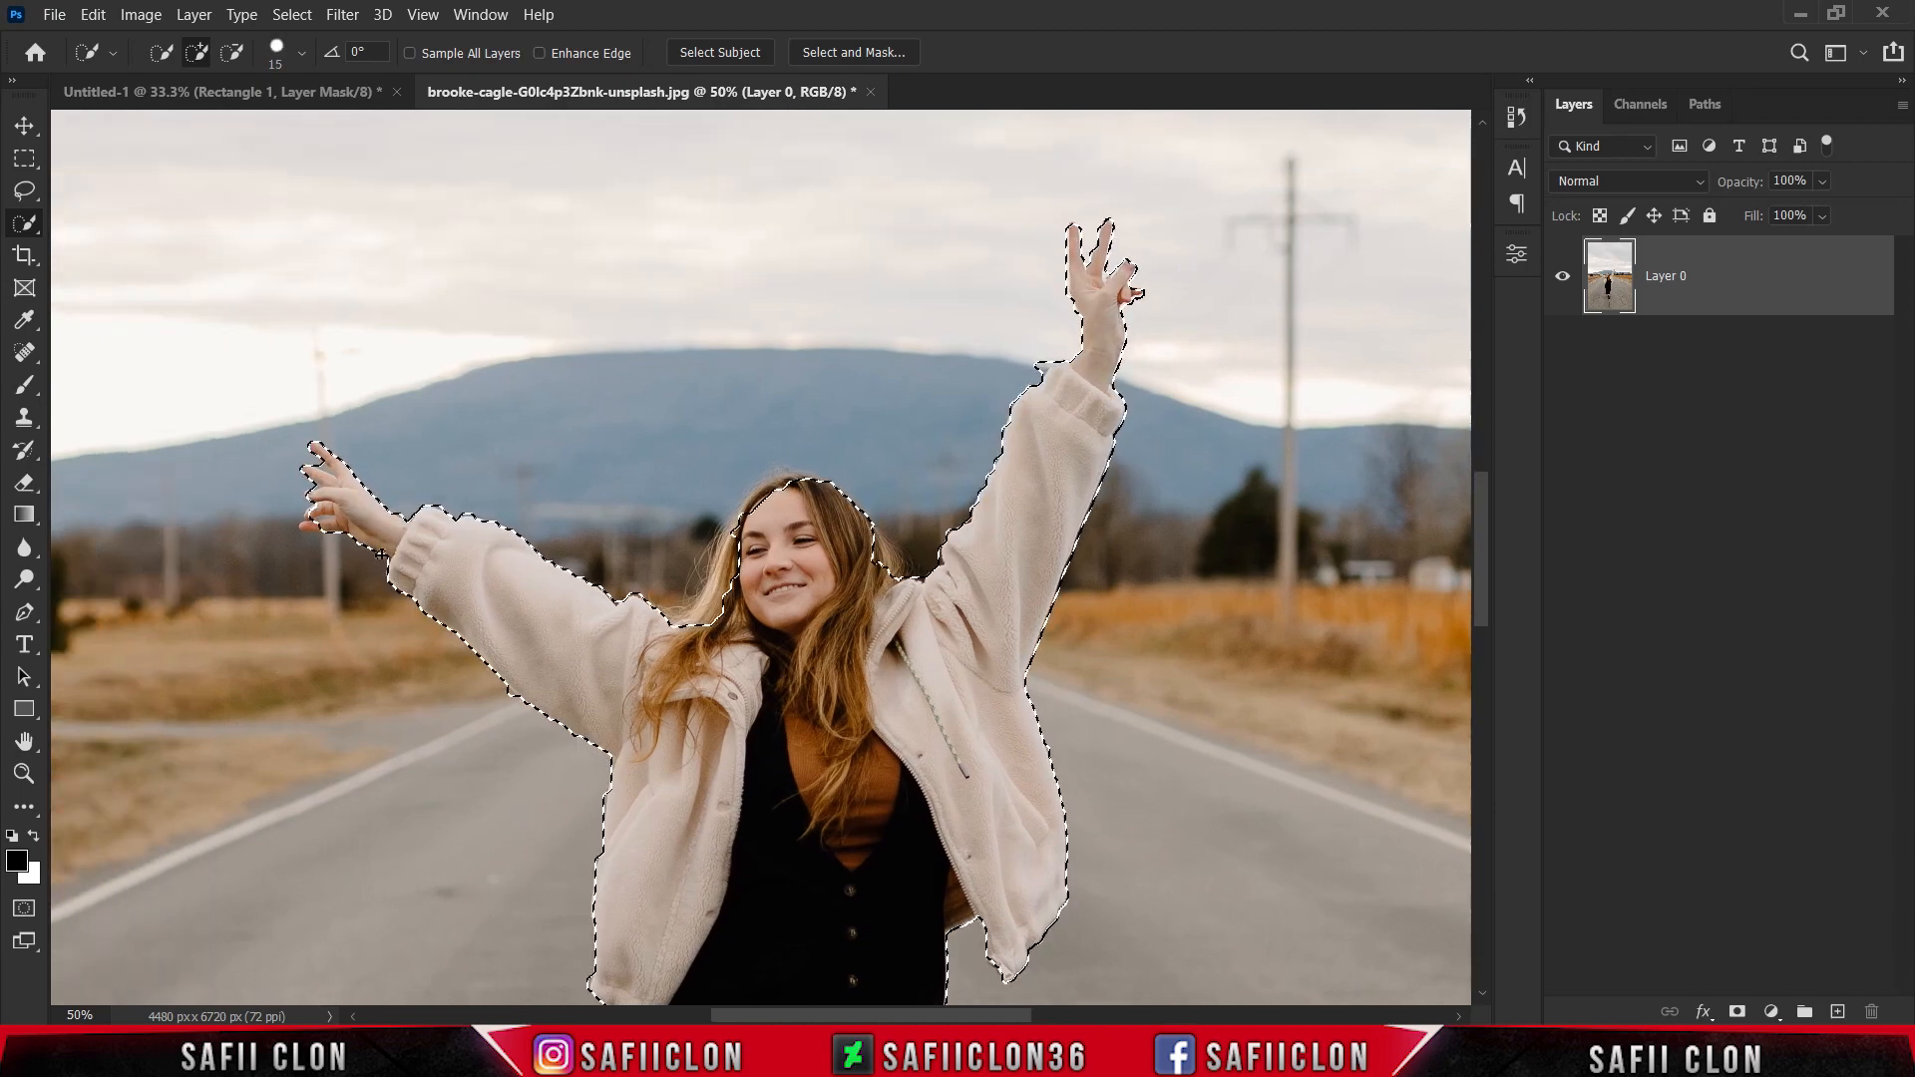
pyautogui.click(310, 526)
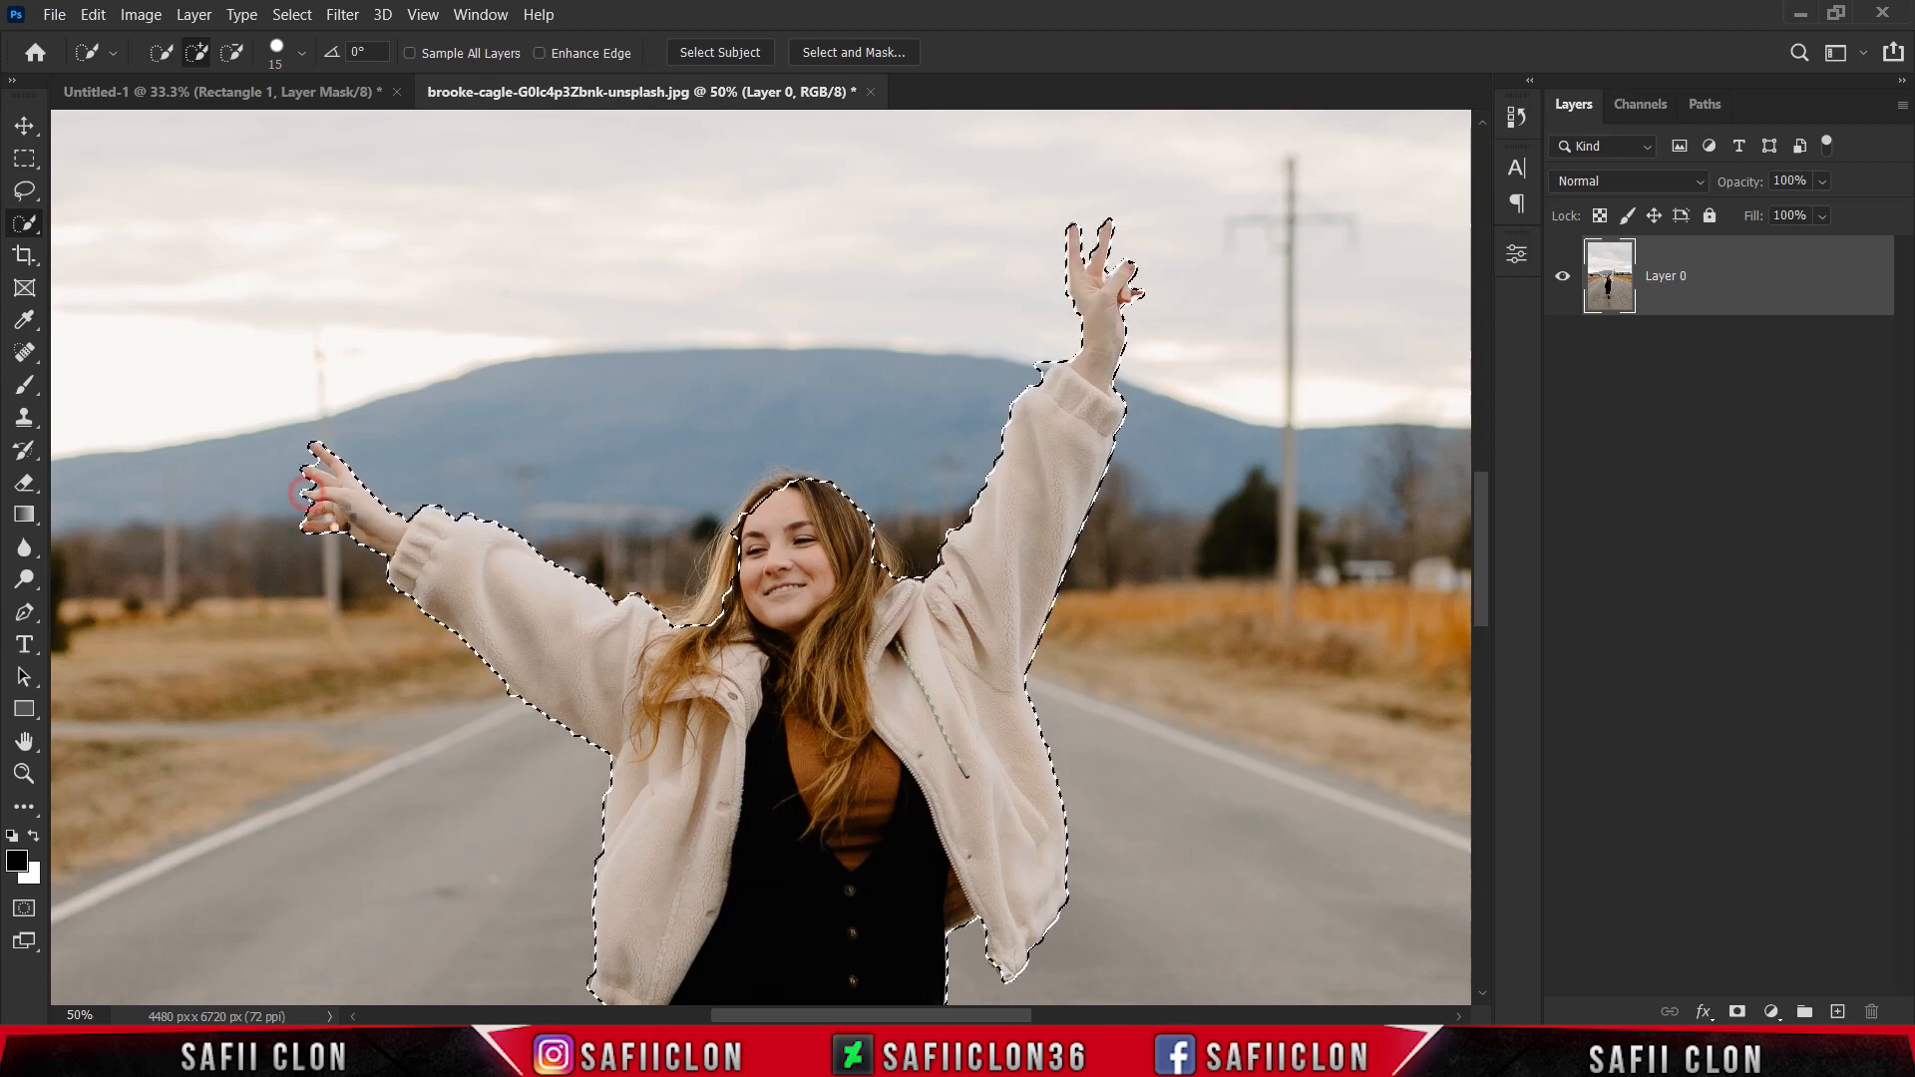
pyautogui.press(']')
pyautogui.click(820, 482)
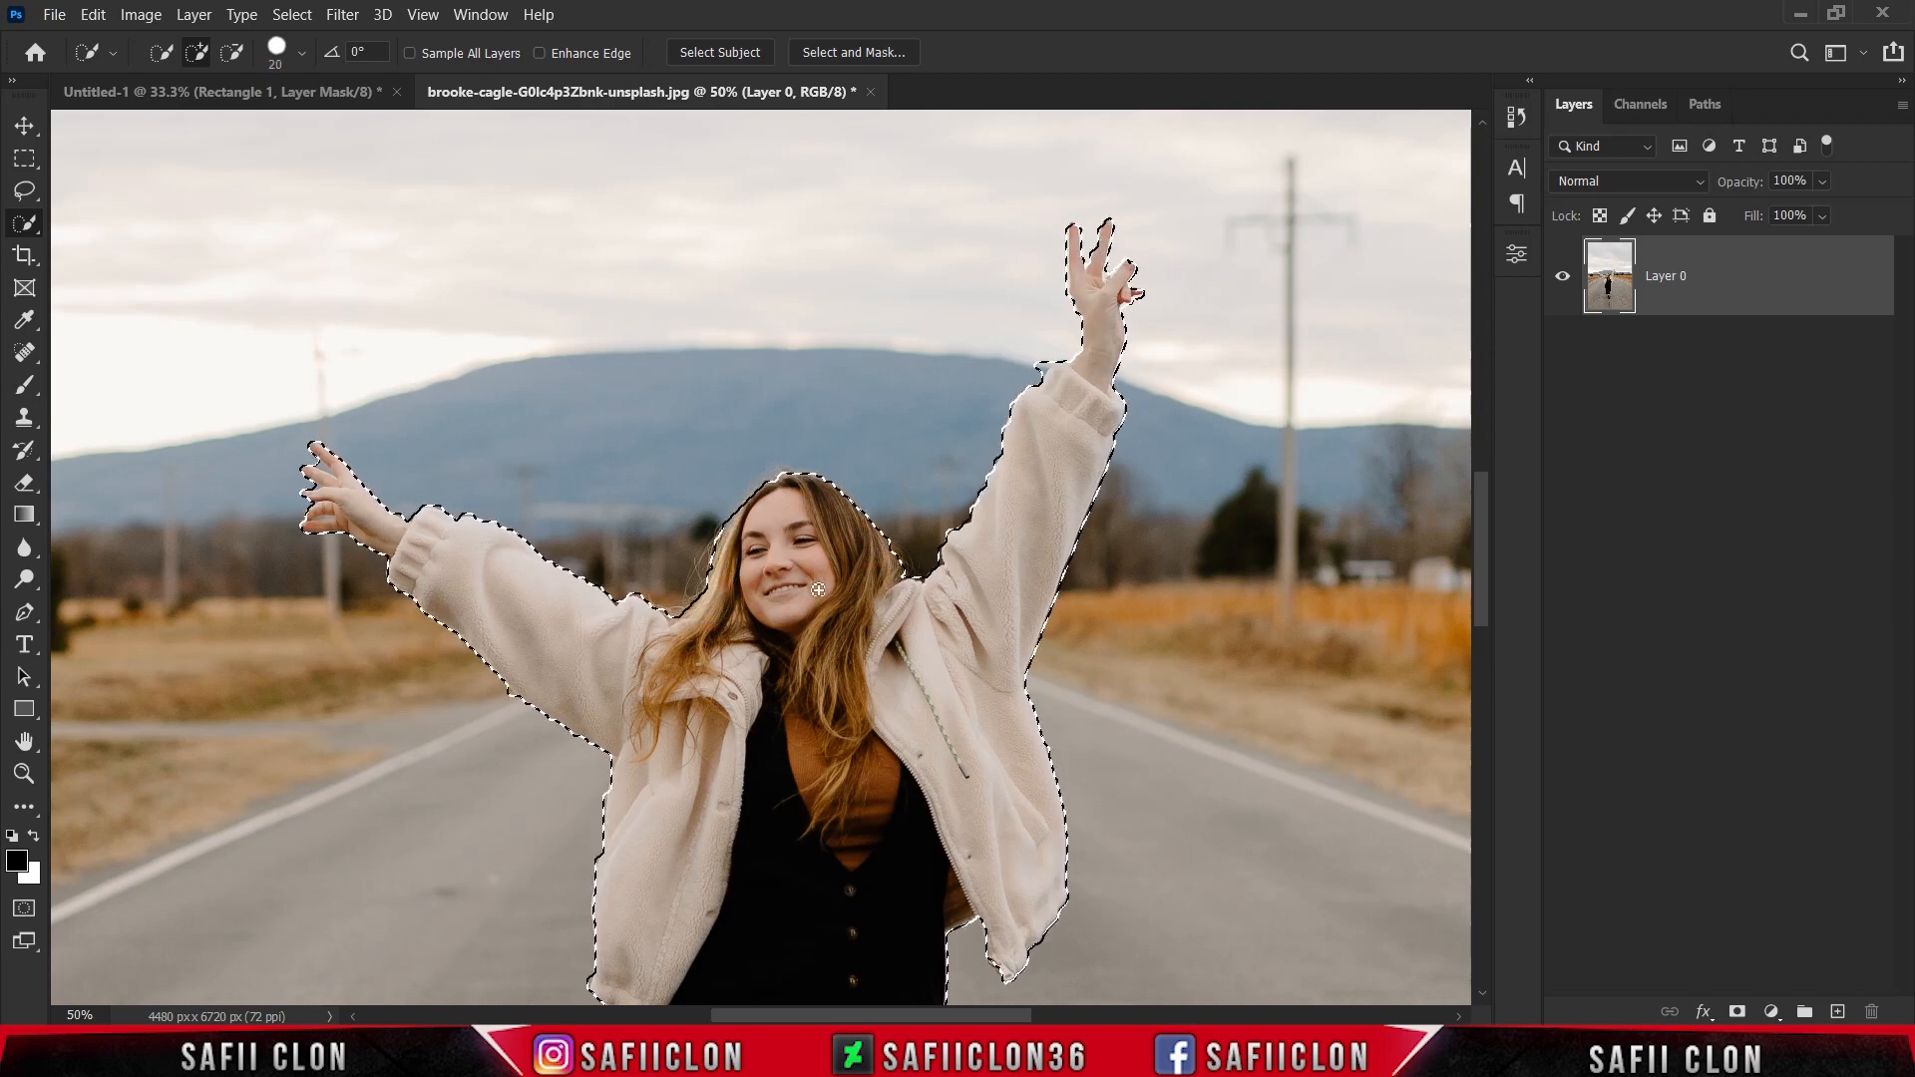
pyautogui.click(685, 624)
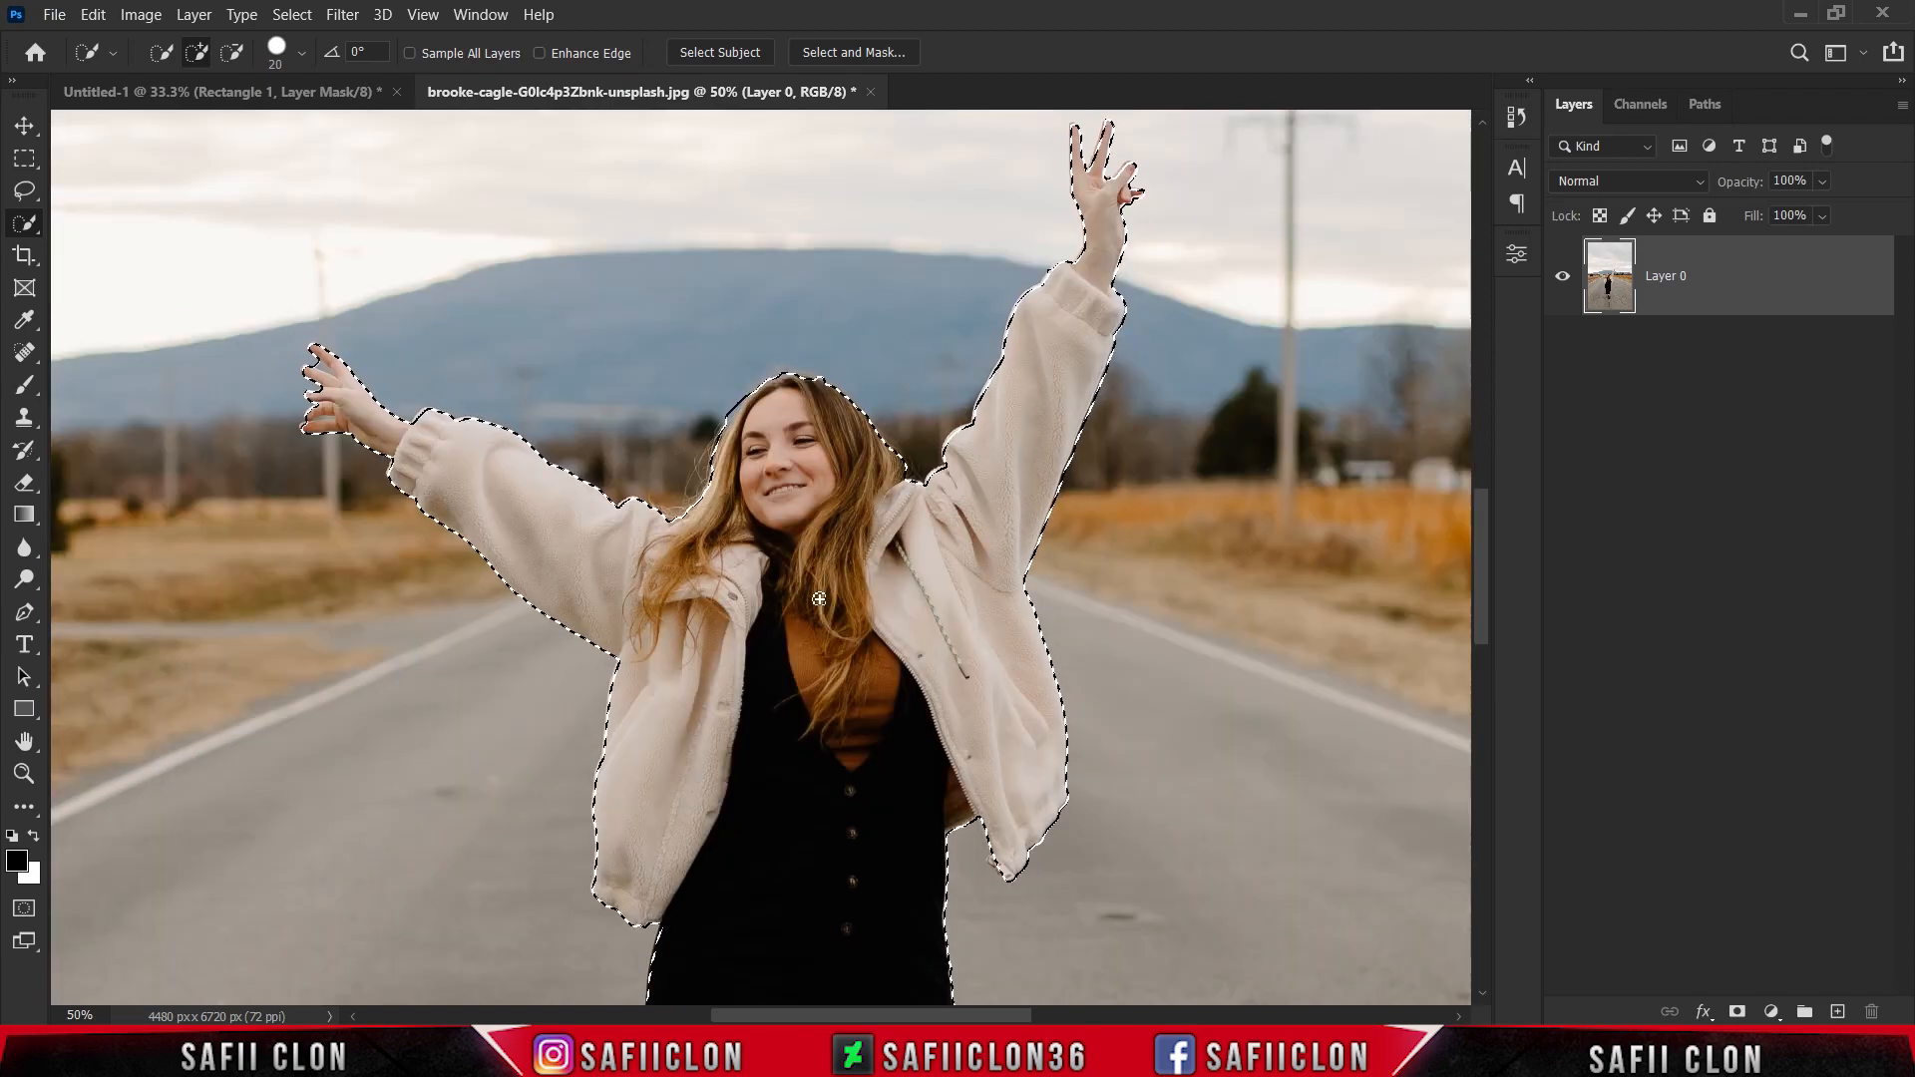
# Check the selection along the woman's body and add a layer mask from it to the photo layer
pyautogui.scroll(-5, 812, 592)
pyautogui.scroll(5, 812, 592)
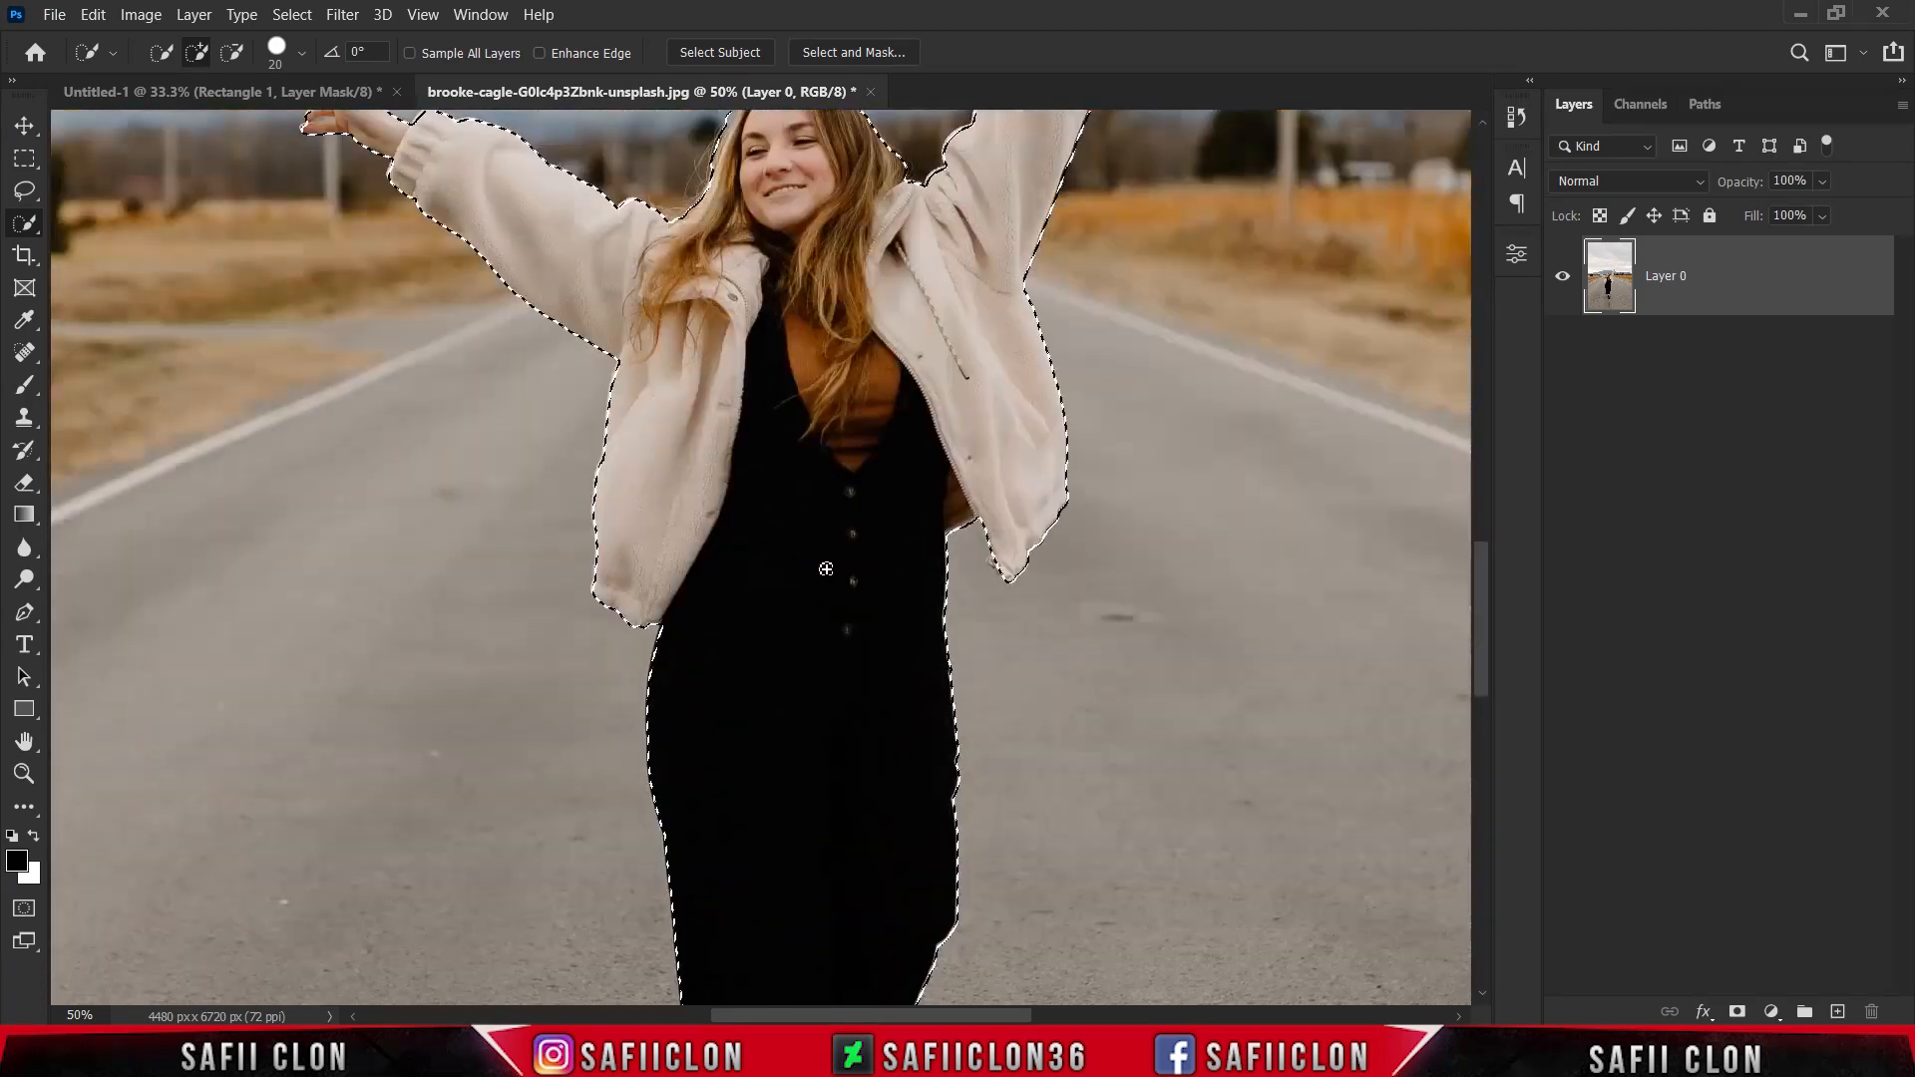
pyautogui.click(1712, 291)
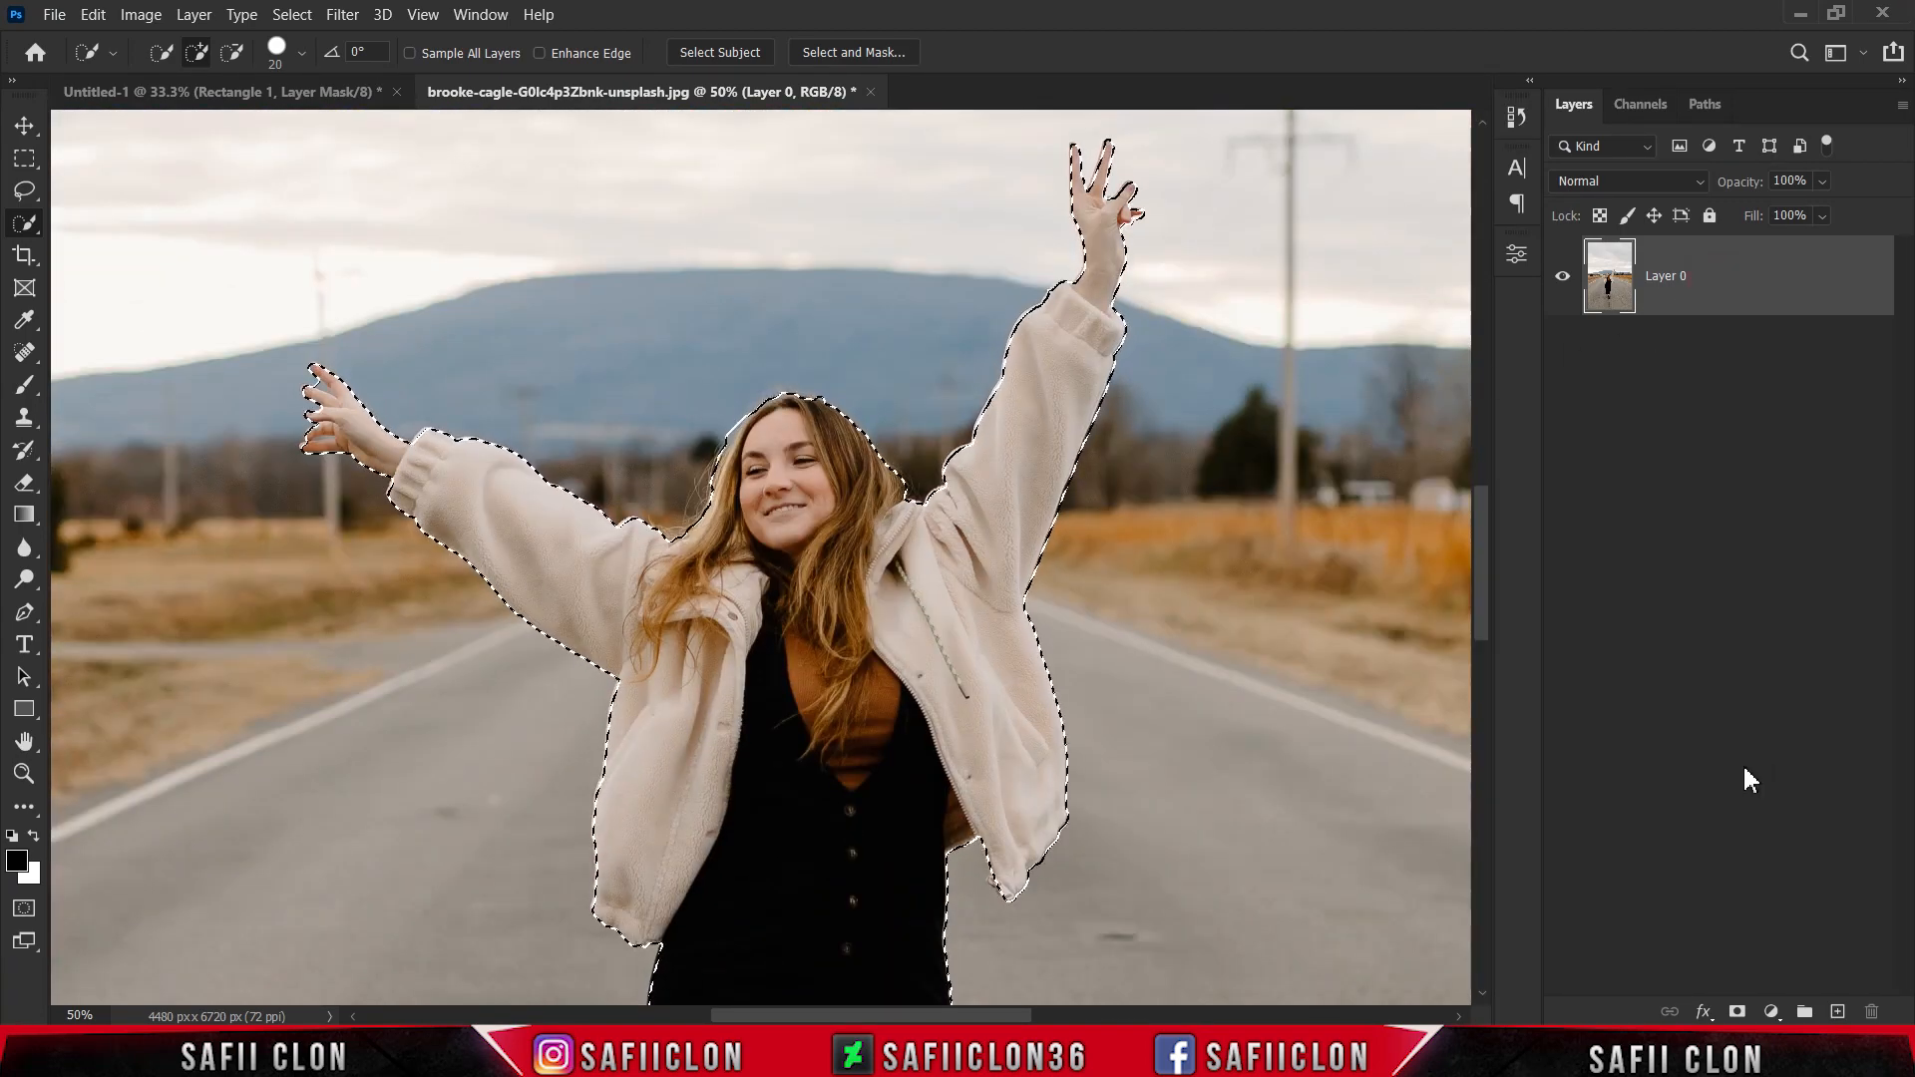
pyautogui.click(1738, 1012)
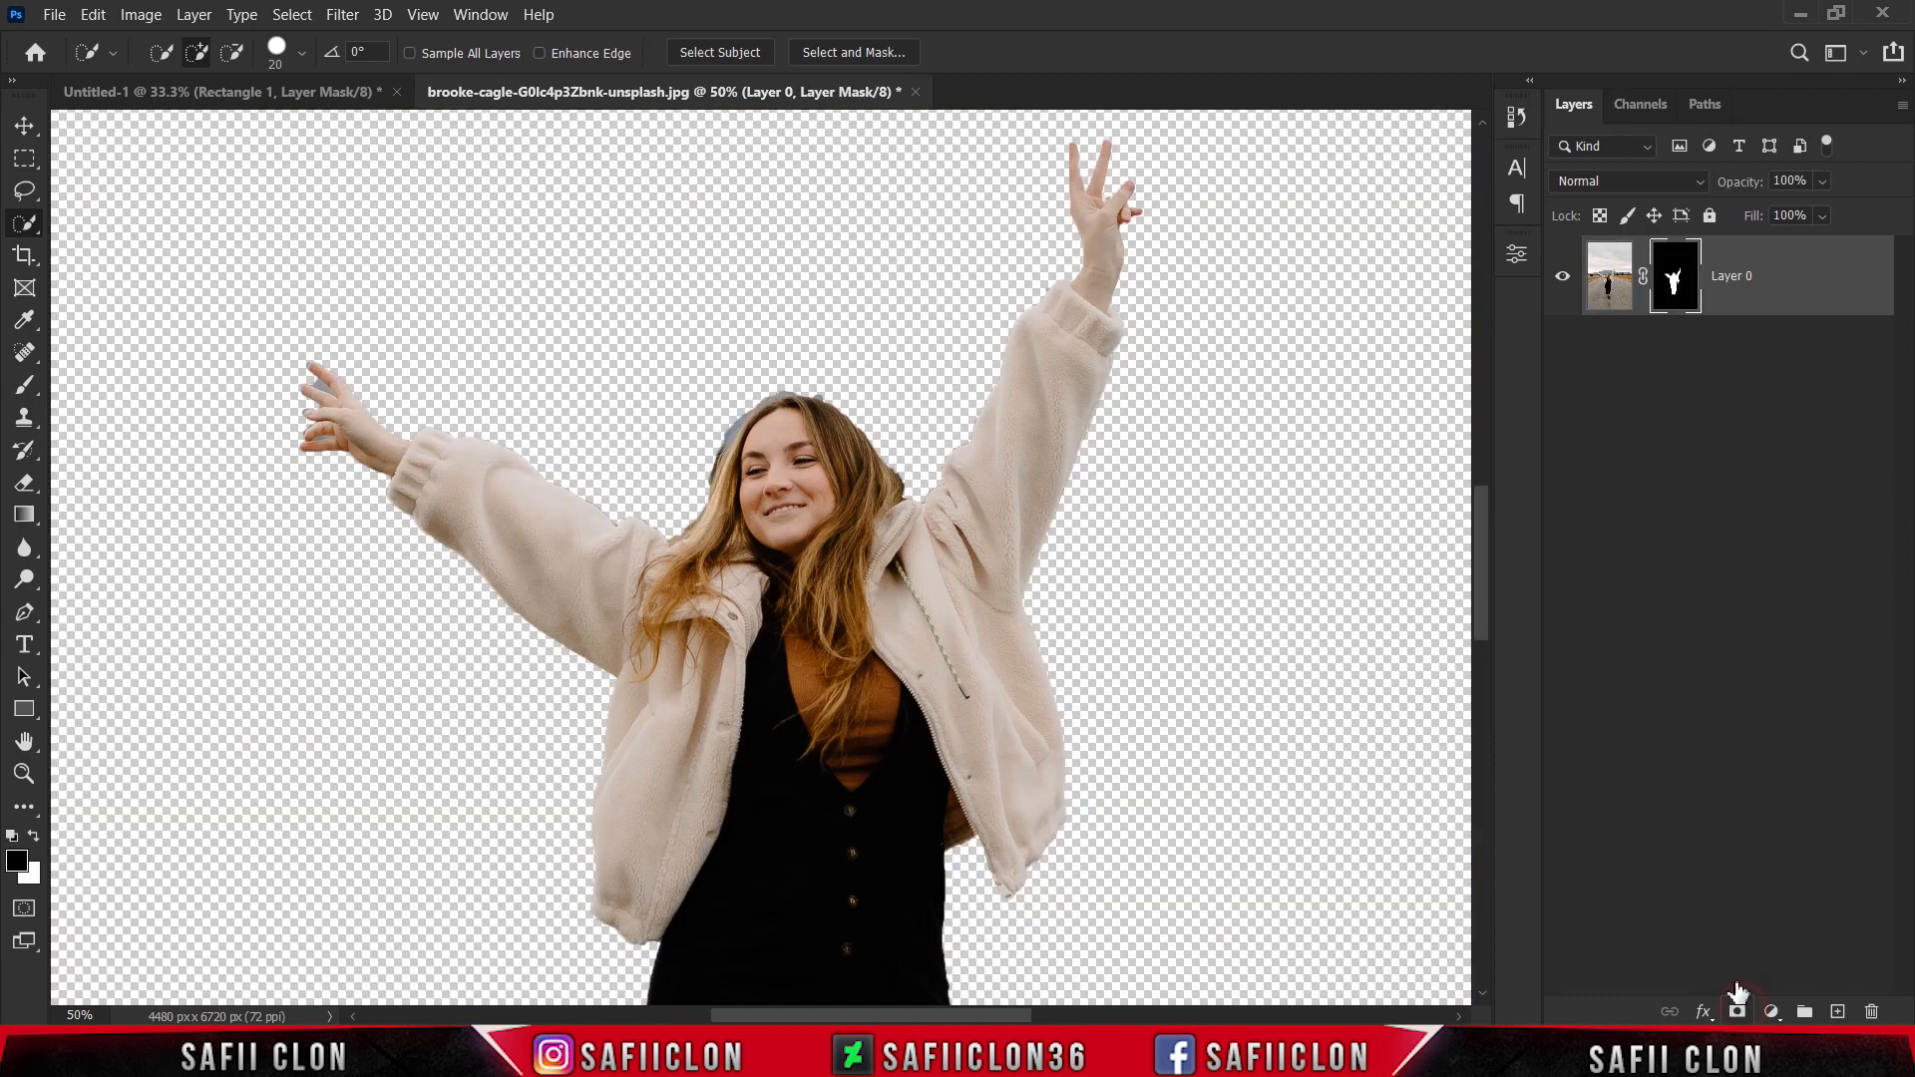
# Open the photo's layer mask in Select and Mask and set the Refine Edge Brush size to 13 px
pyautogui.rightClick(1675, 284)
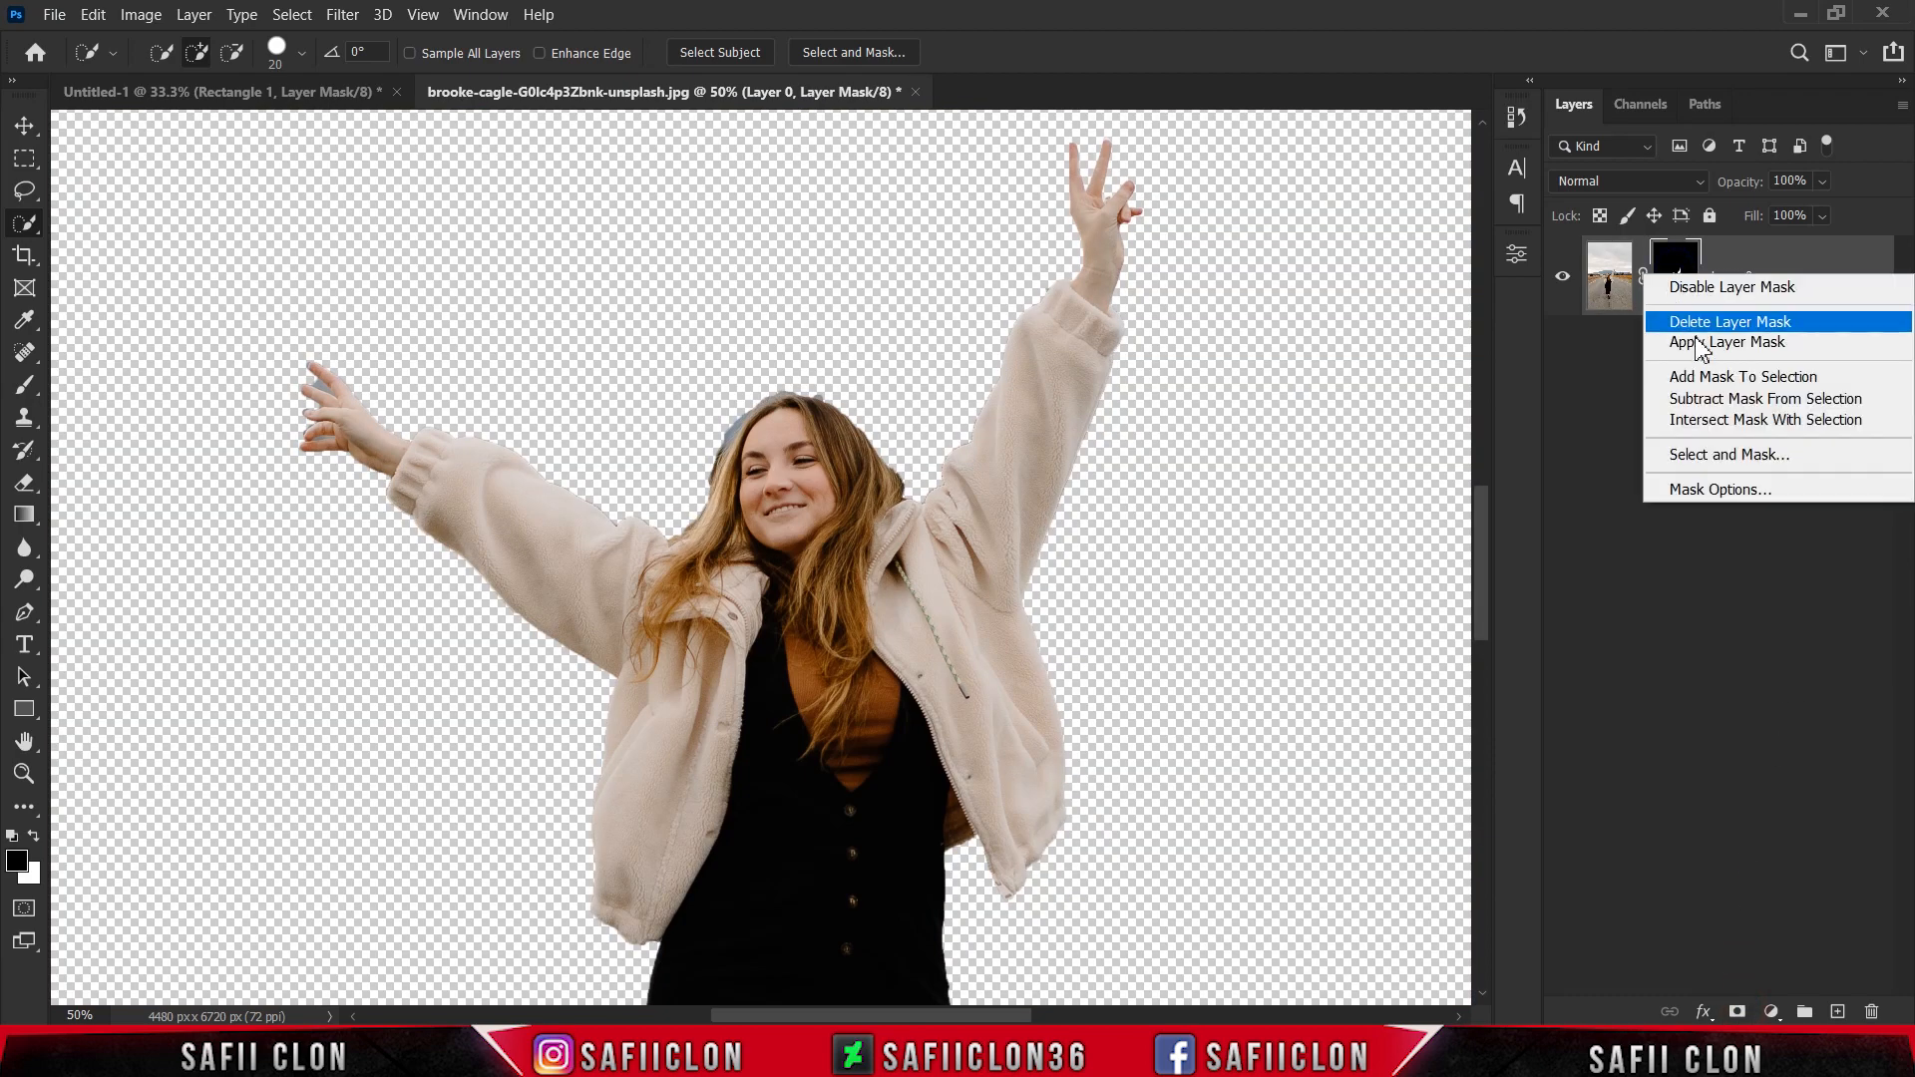
pyautogui.click(1732, 456)
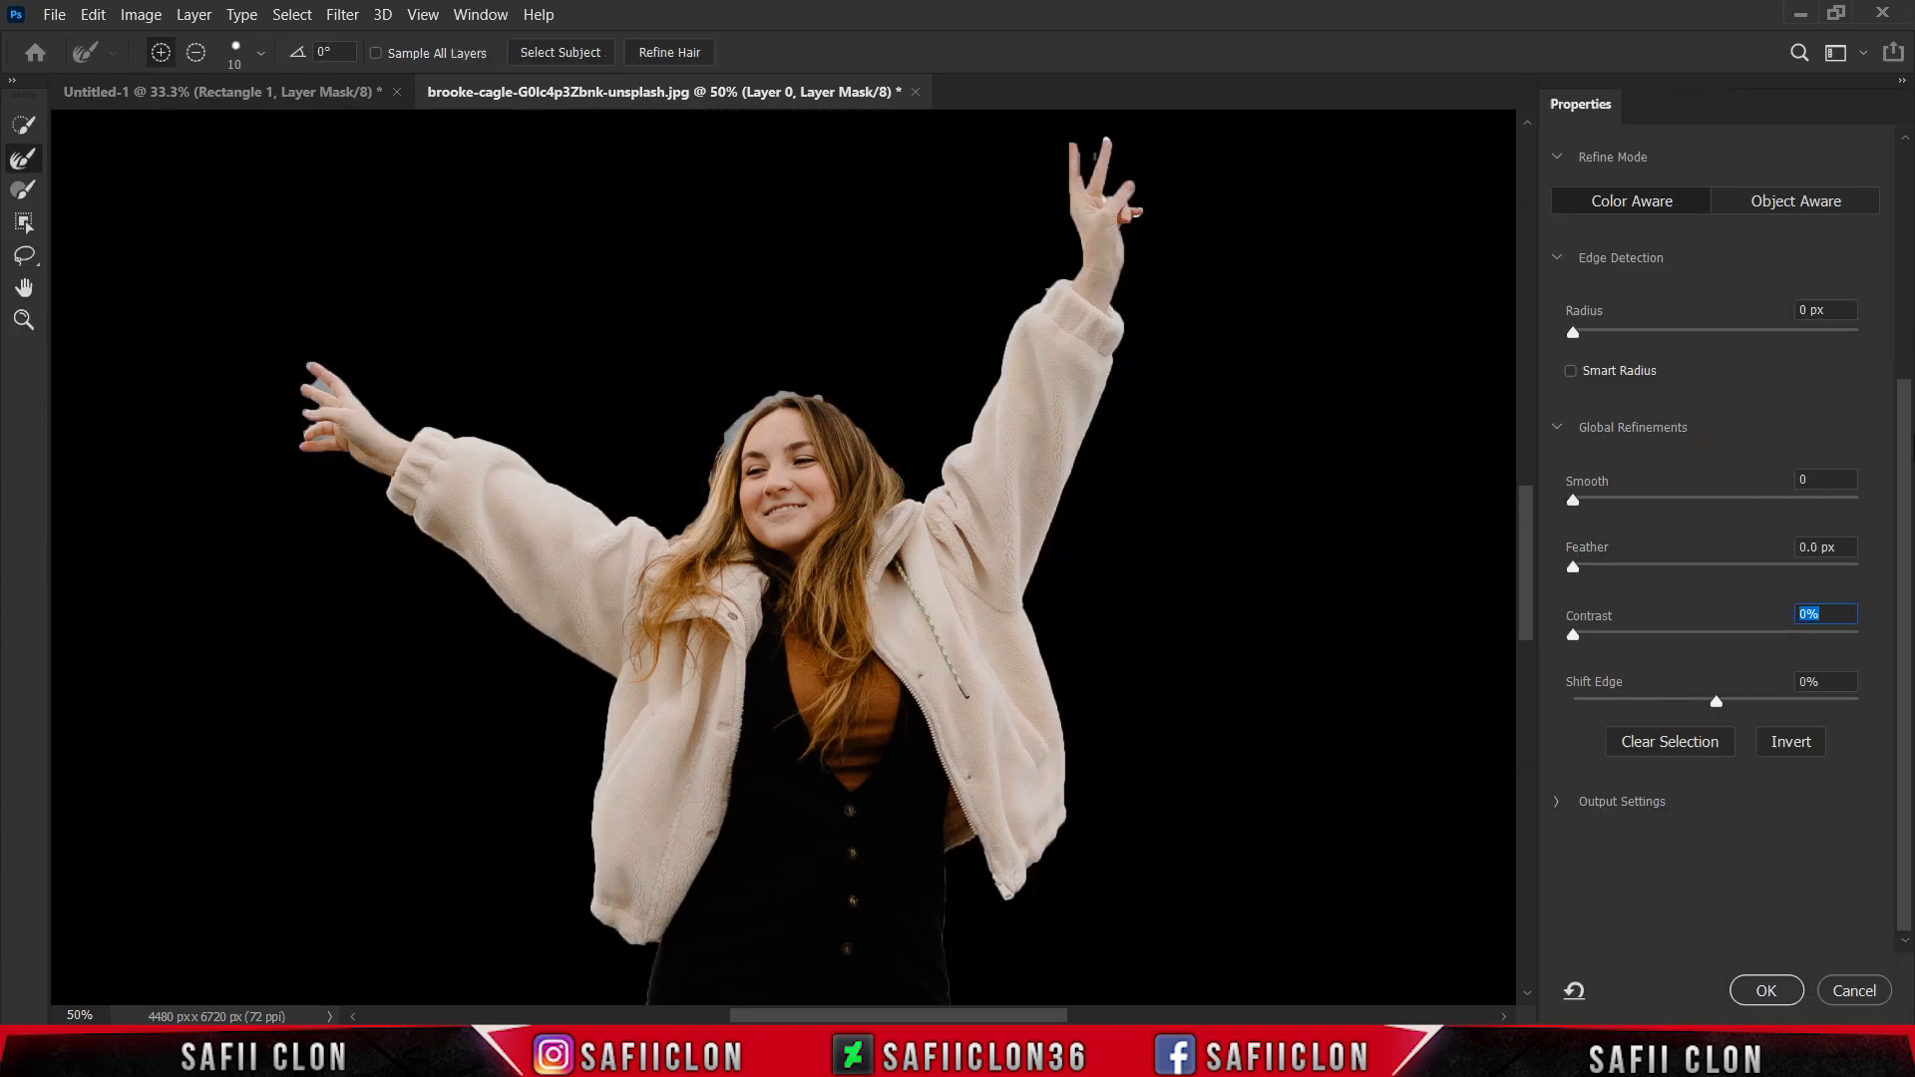
pyautogui.moveTo(1905, 437); pyautogui.dragTo(1840, 225)
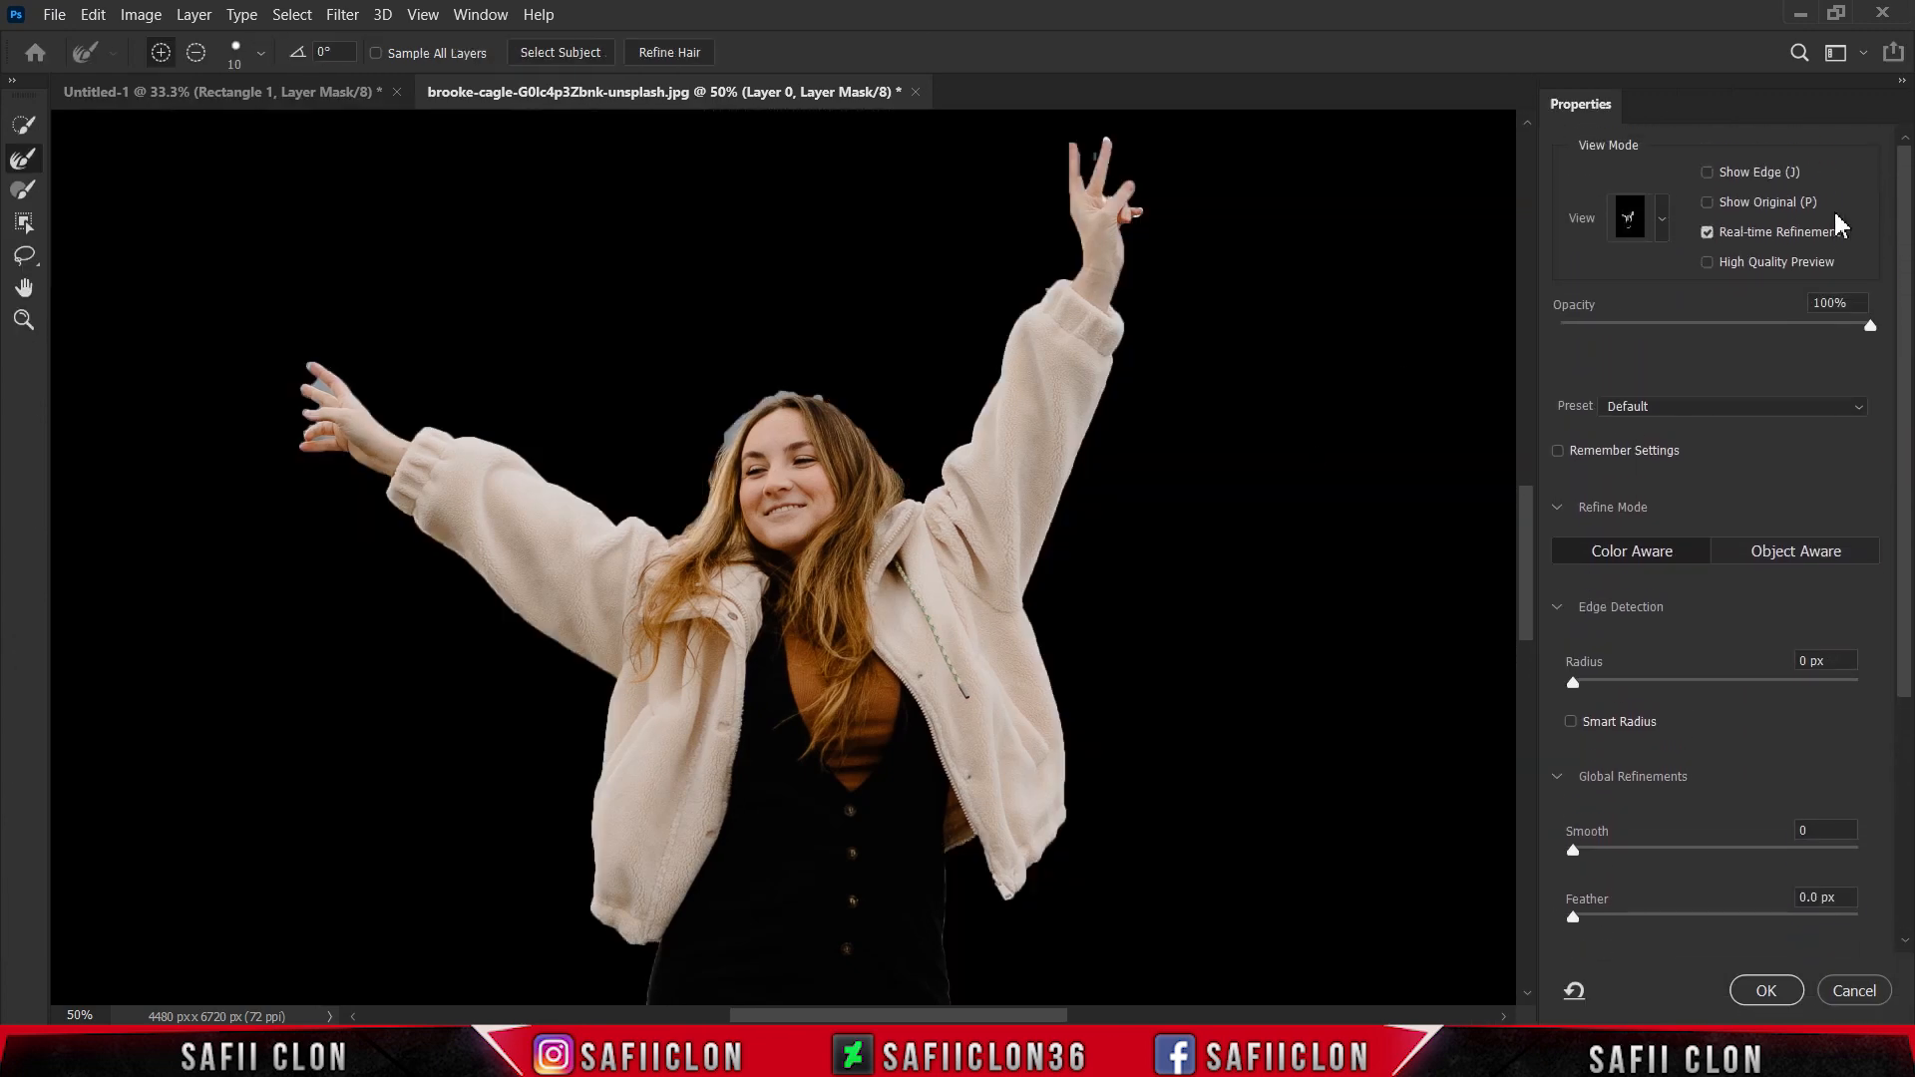
pyautogui.click(1663, 223)
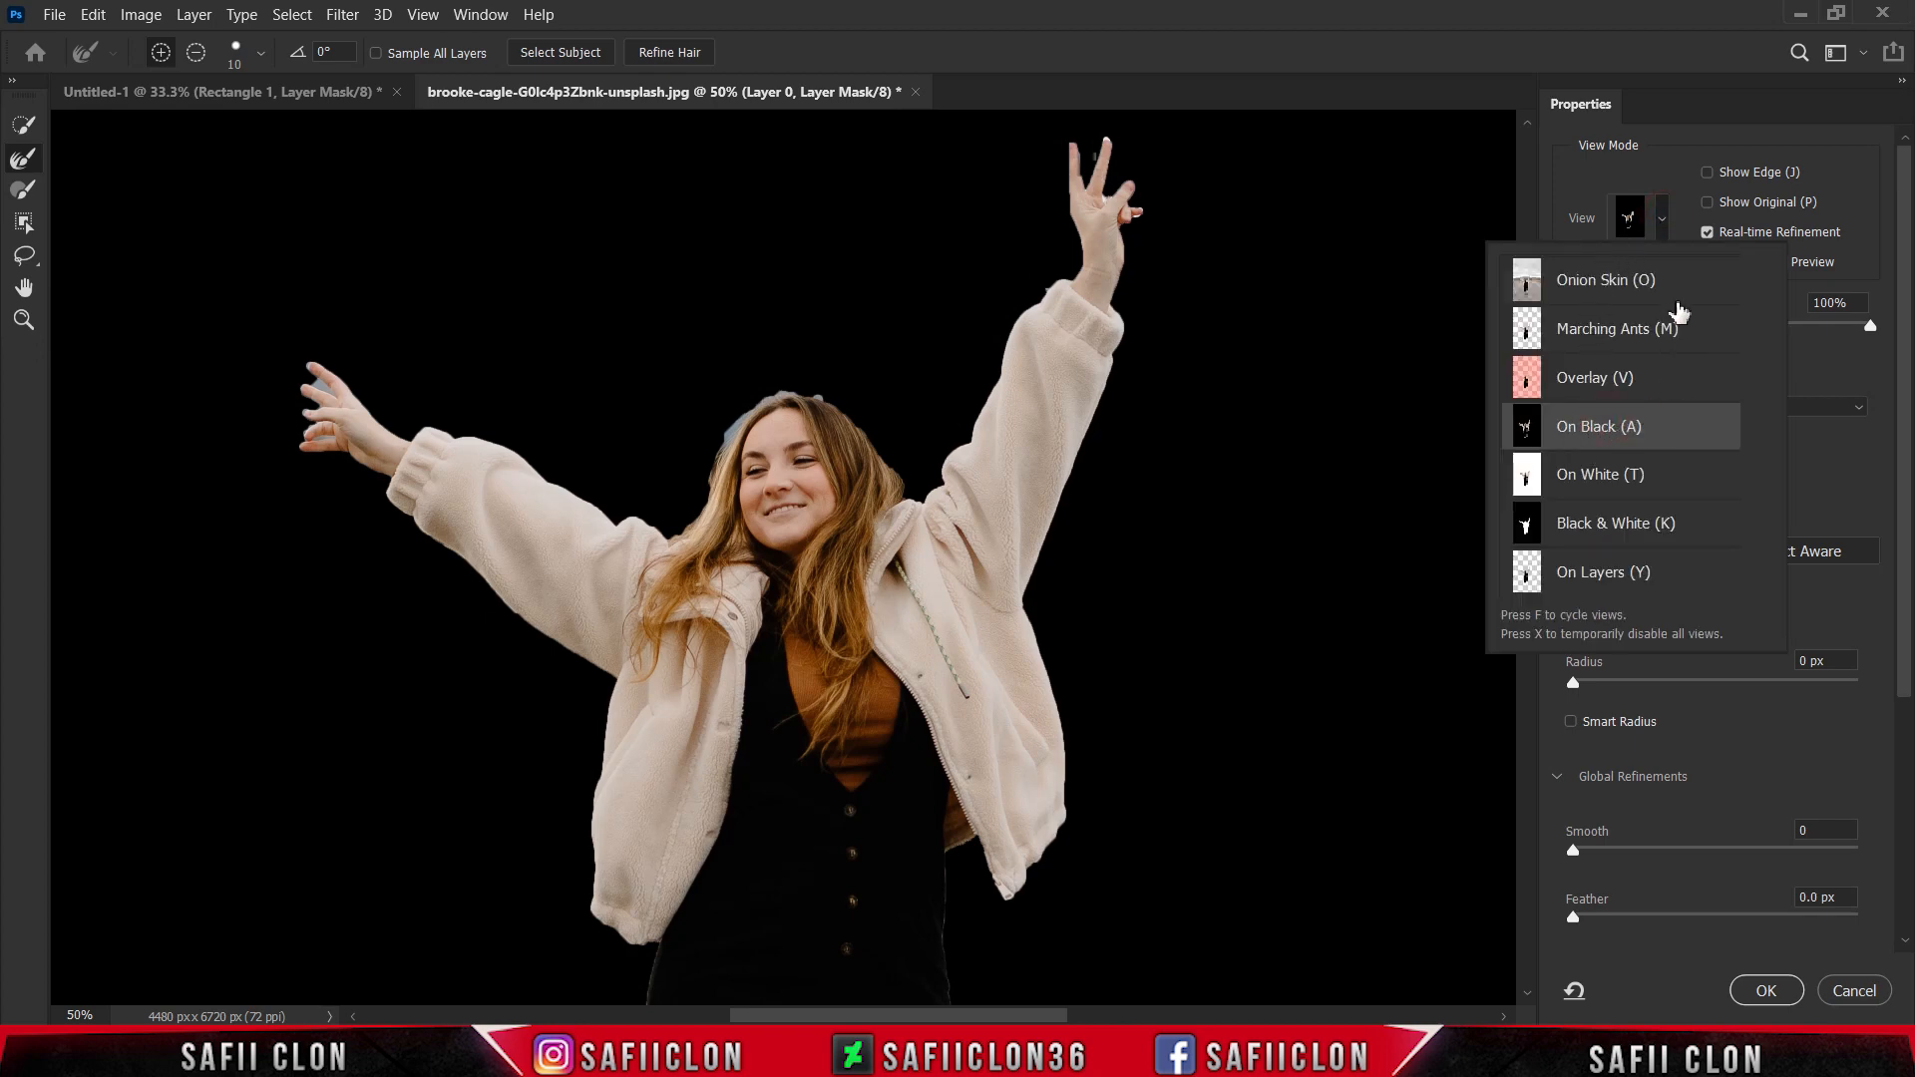
pyautogui.click(1663, 227)
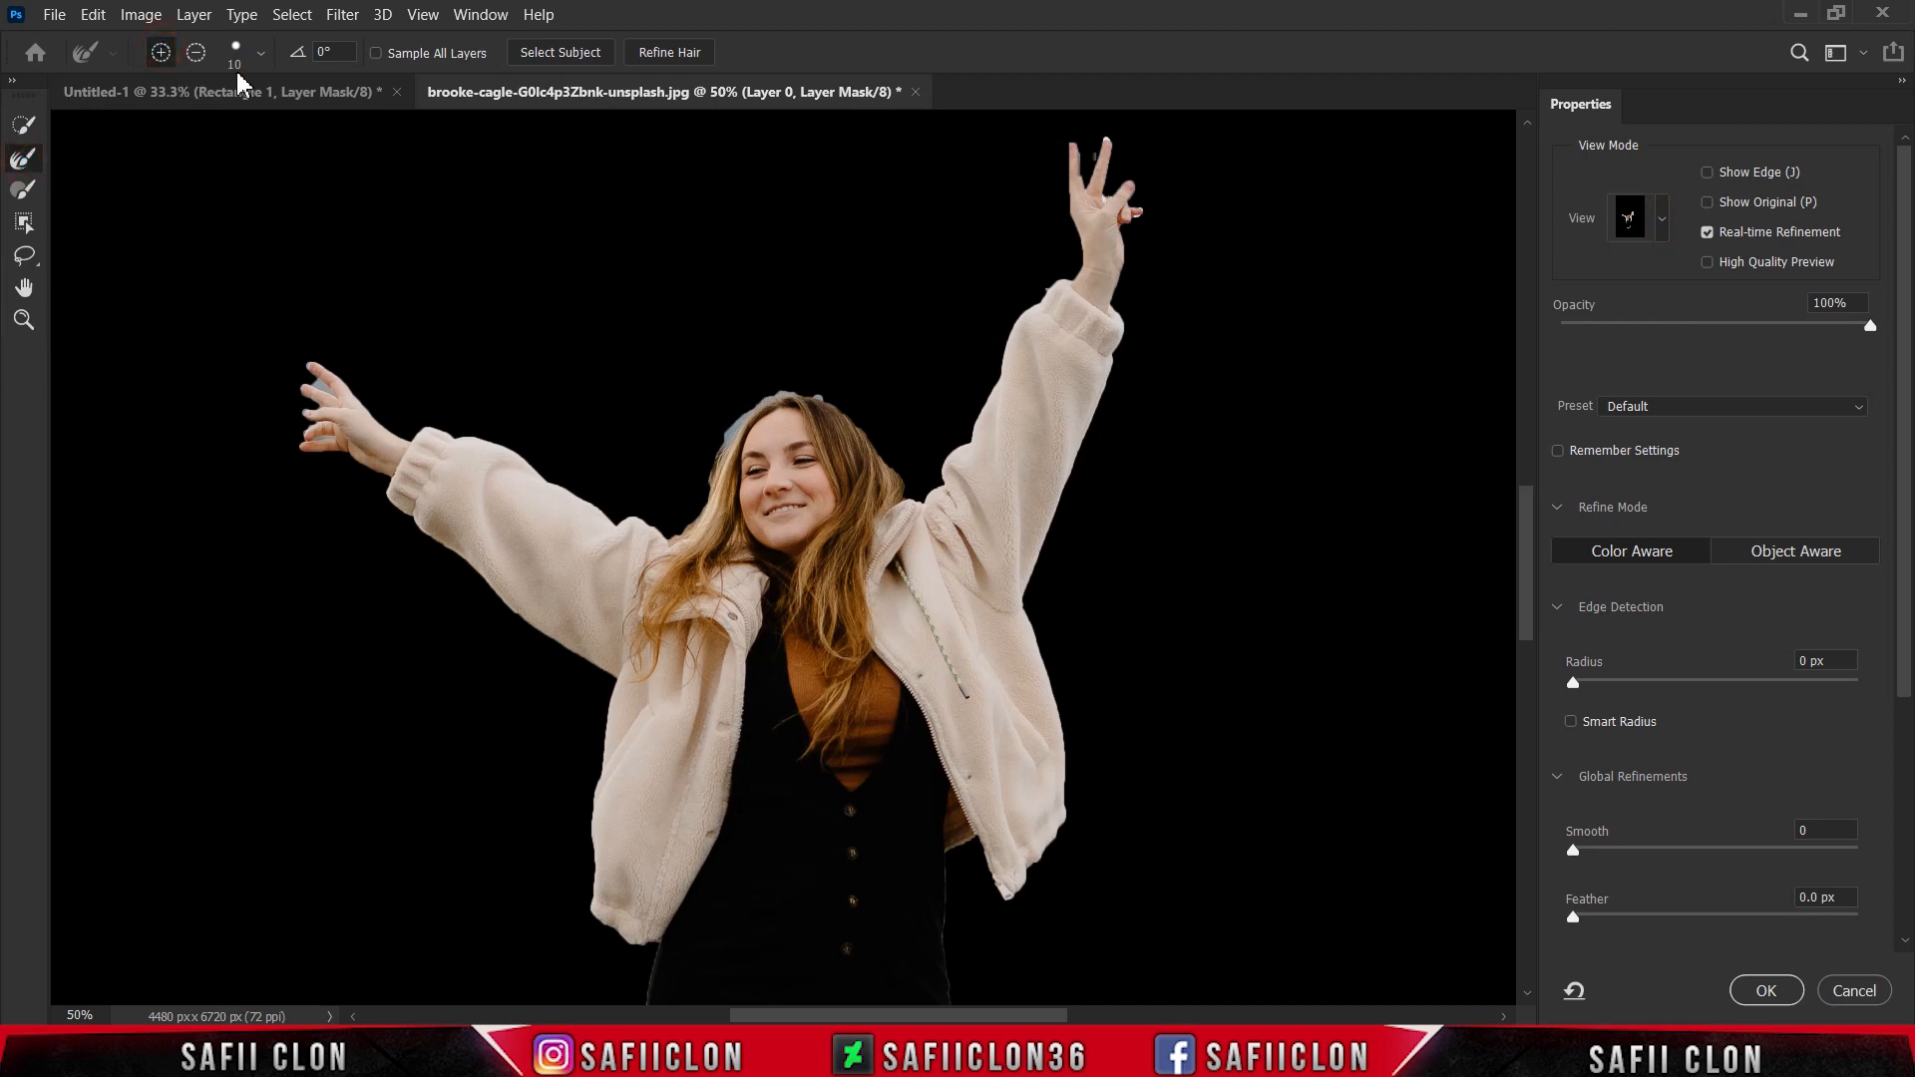
pyautogui.click(262, 56)
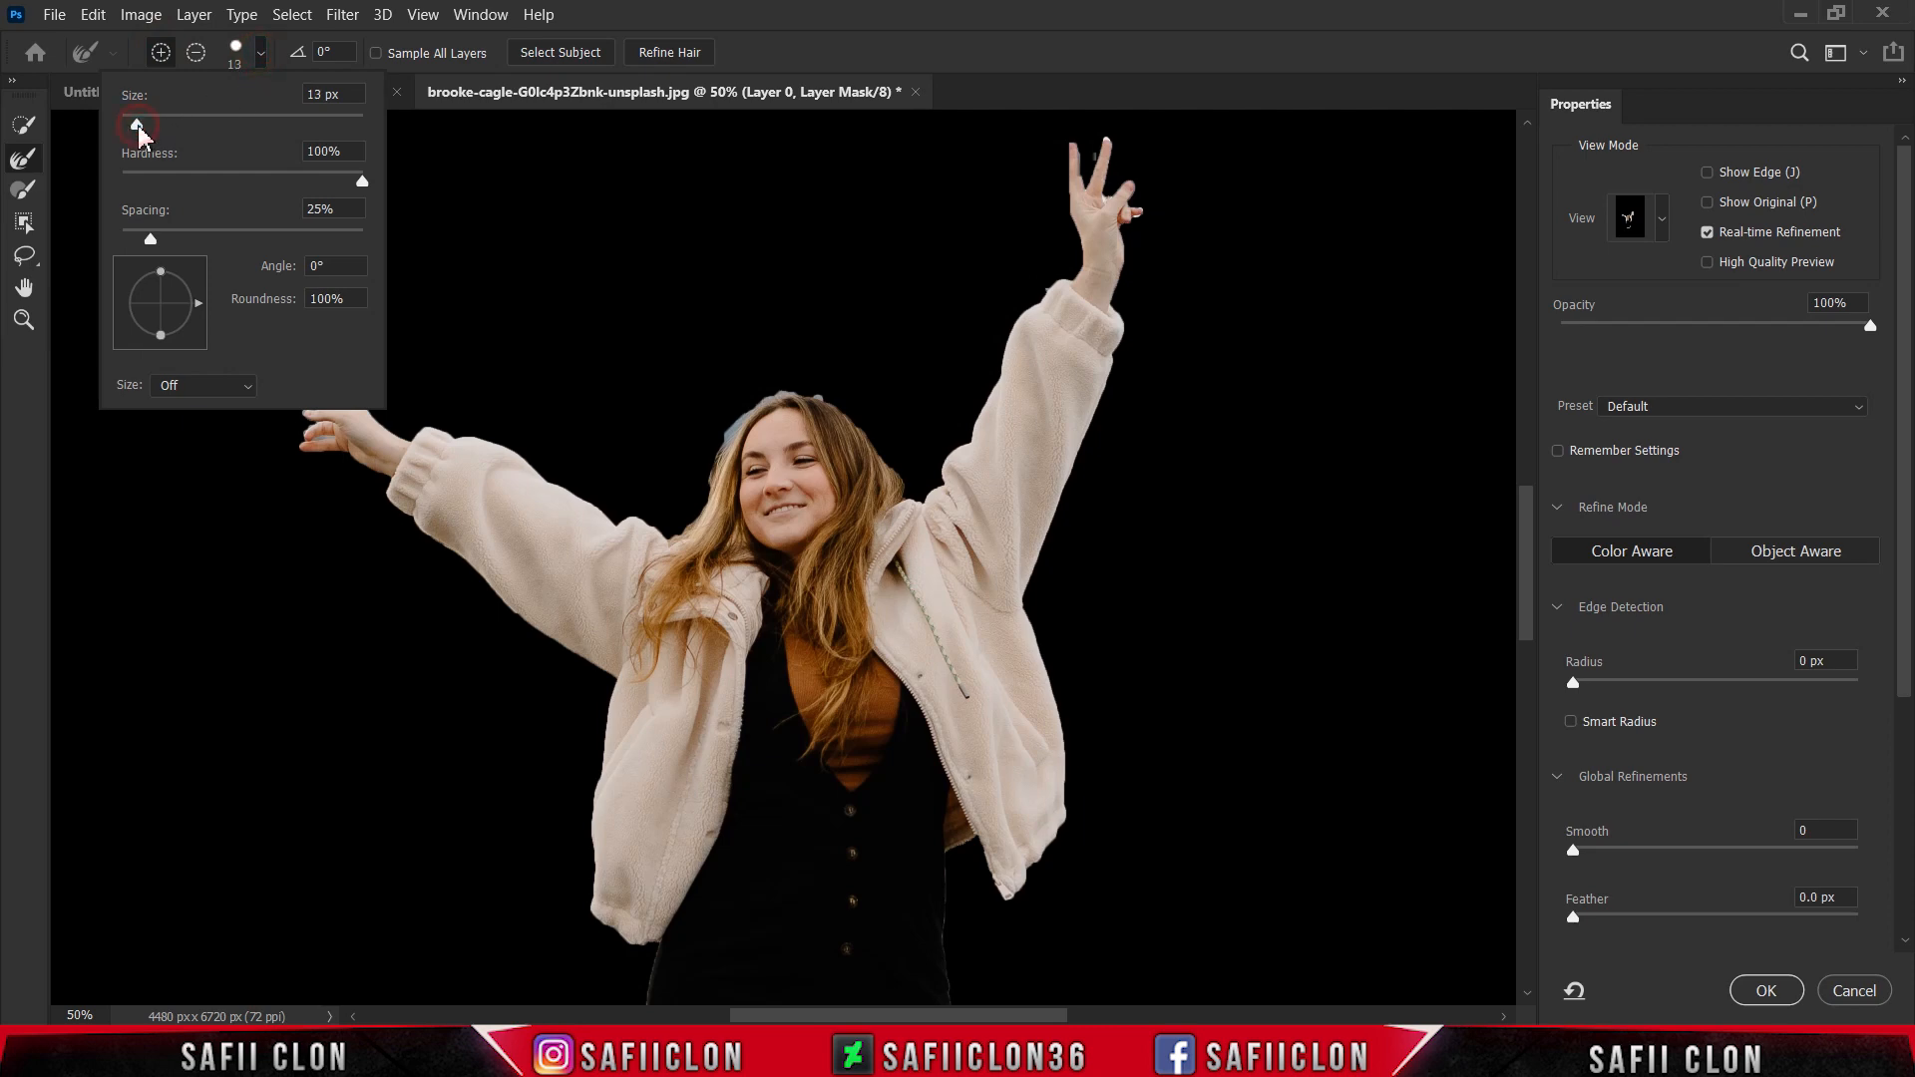
pyautogui.click(262, 56)
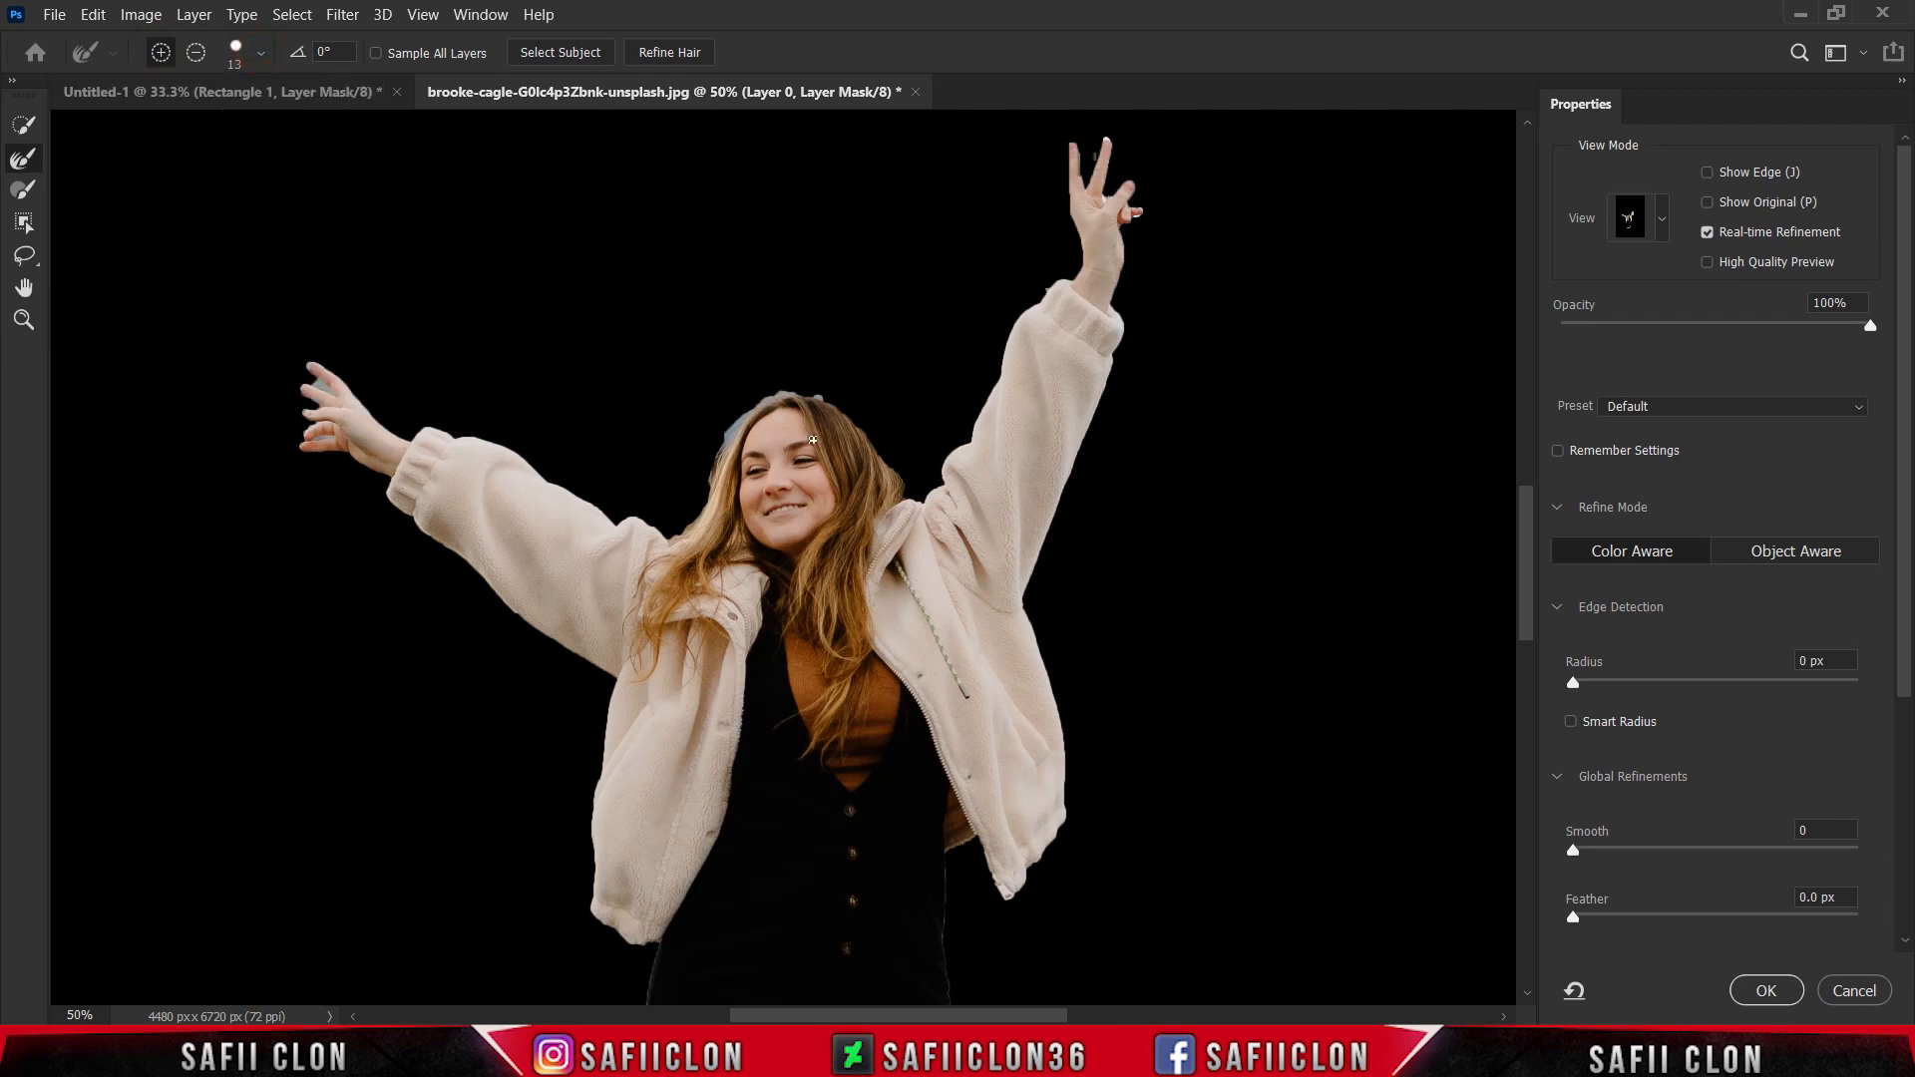
# Refine the mask edges around the woman's hair, both hands and jacket, using brush sizes from 20 px down to 9 px
pyautogui.scroll(1, 813, 440)
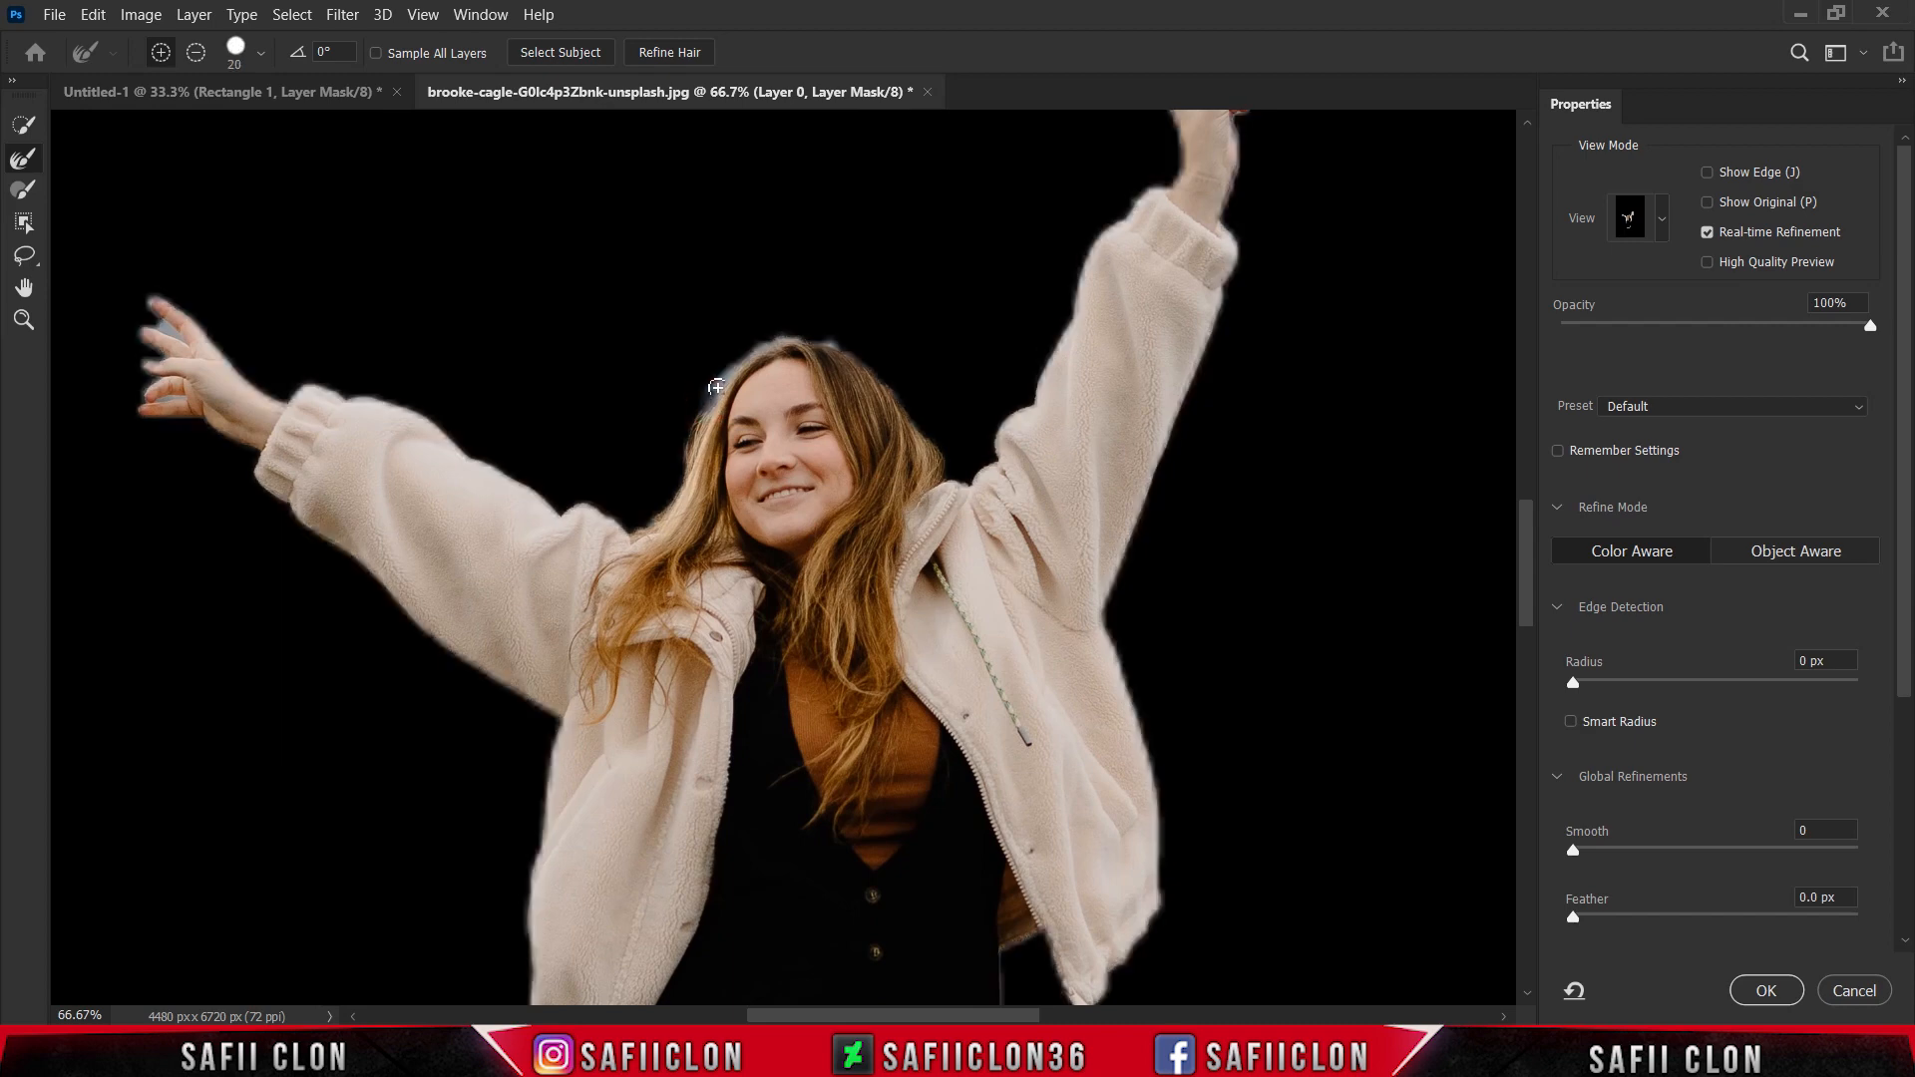
pyautogui.press('[')
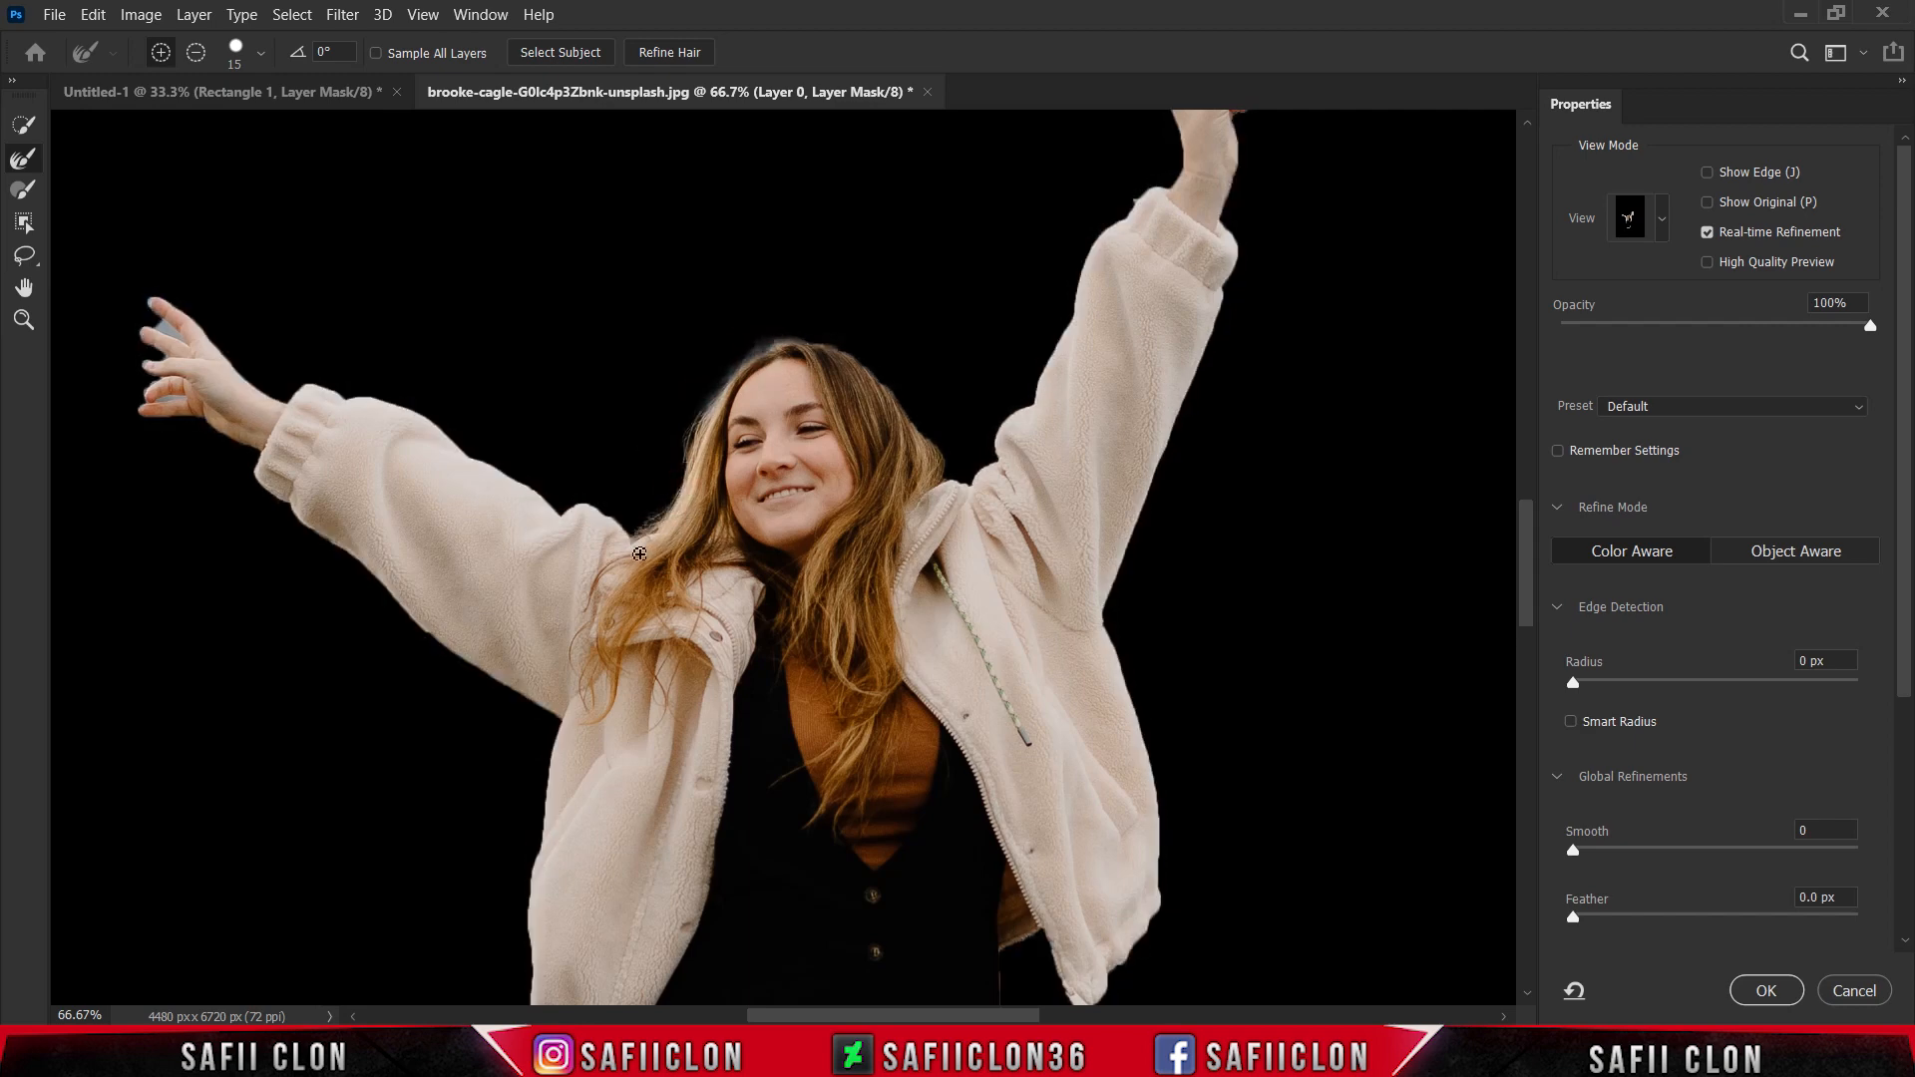
pyautogui.scroll(1, 187, 400)
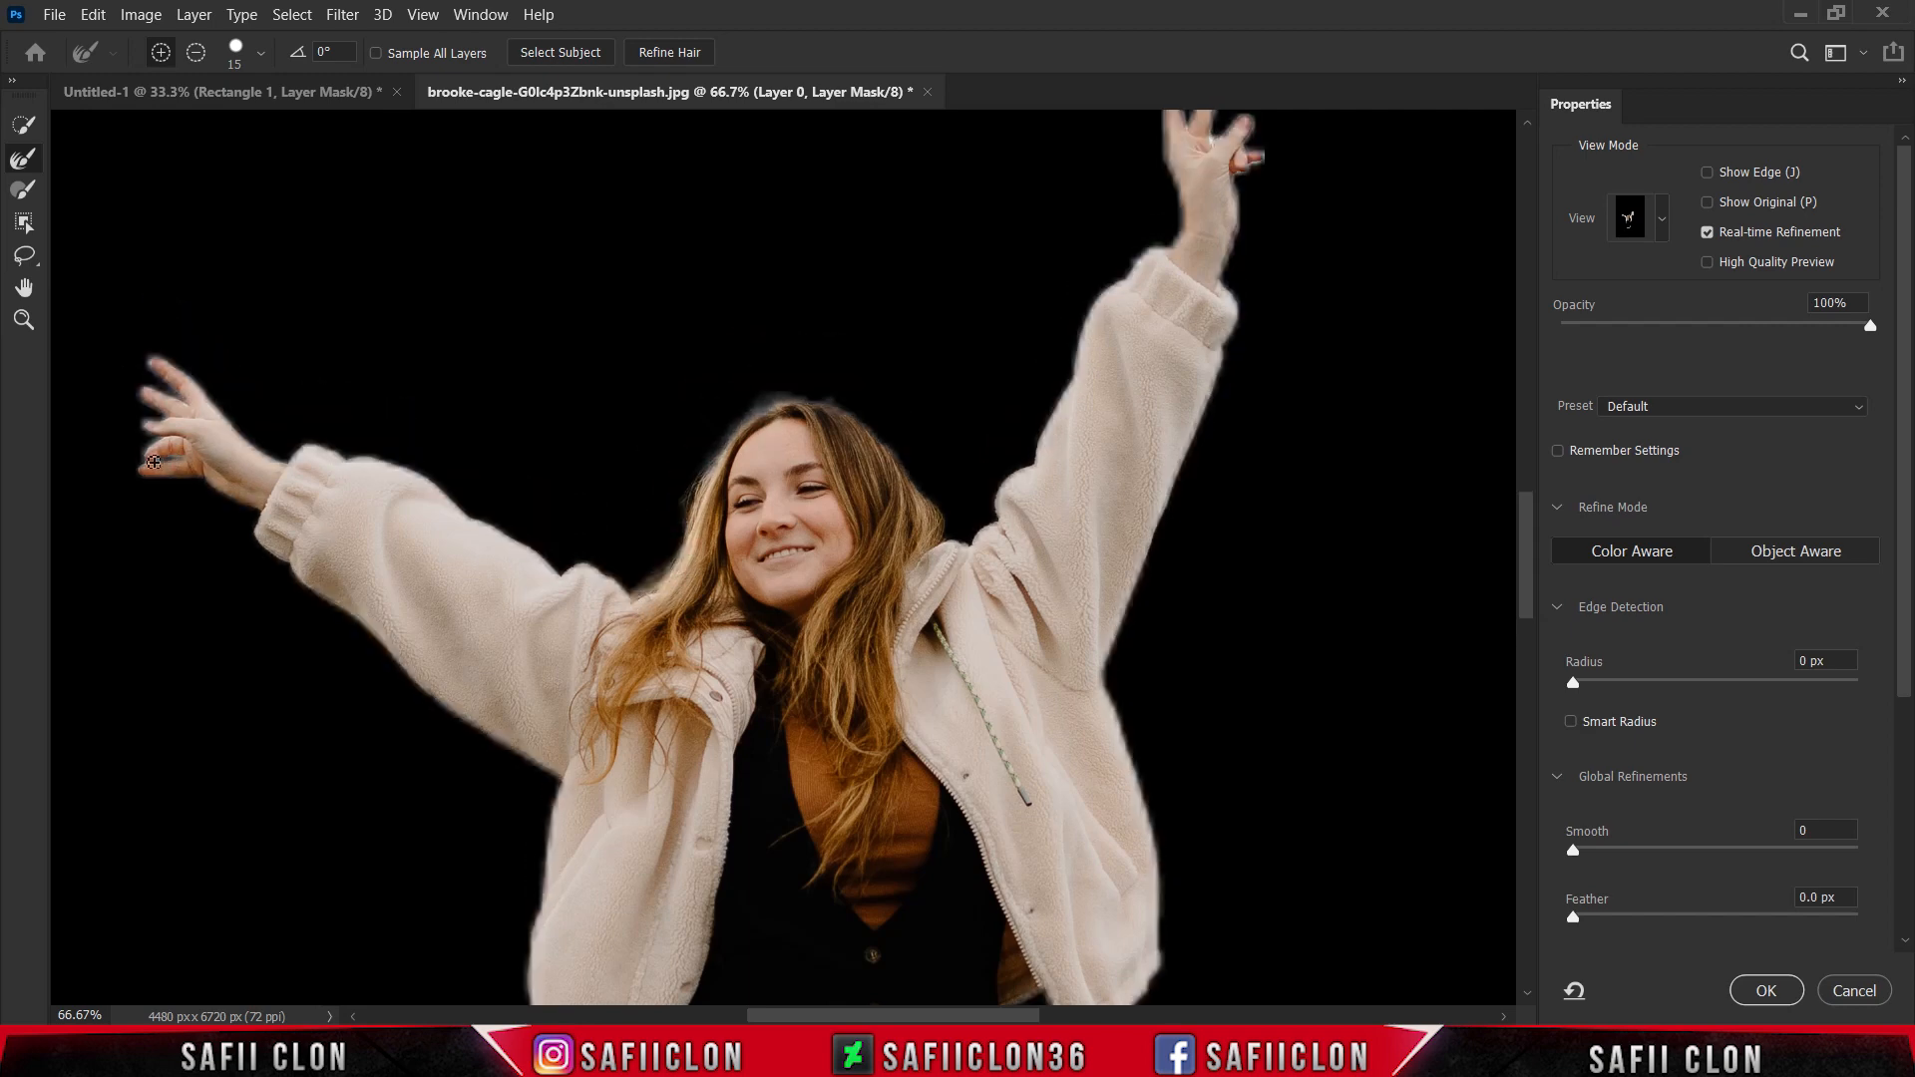
pyautogui.scroll(3, 1080, 647)
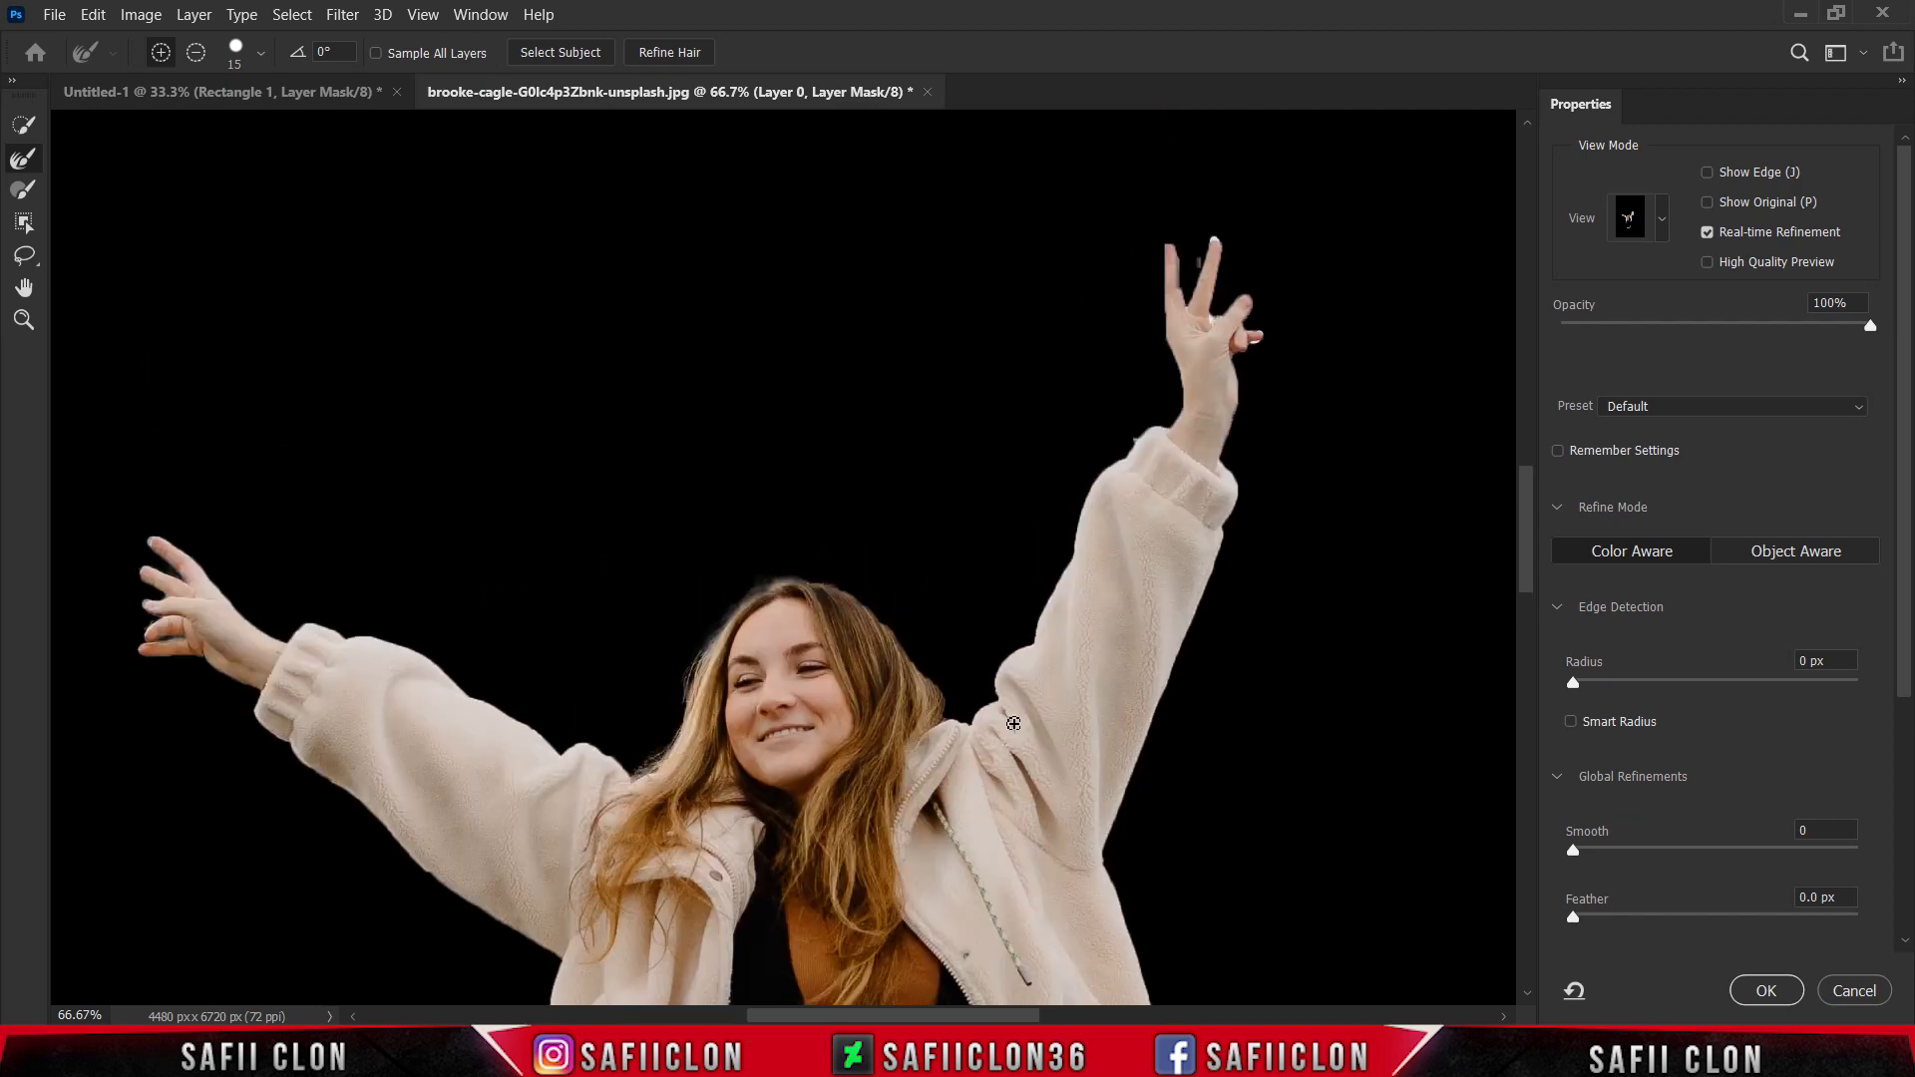
pyautogui.press('[')
pyautogui.scroll(2, 953, 653)
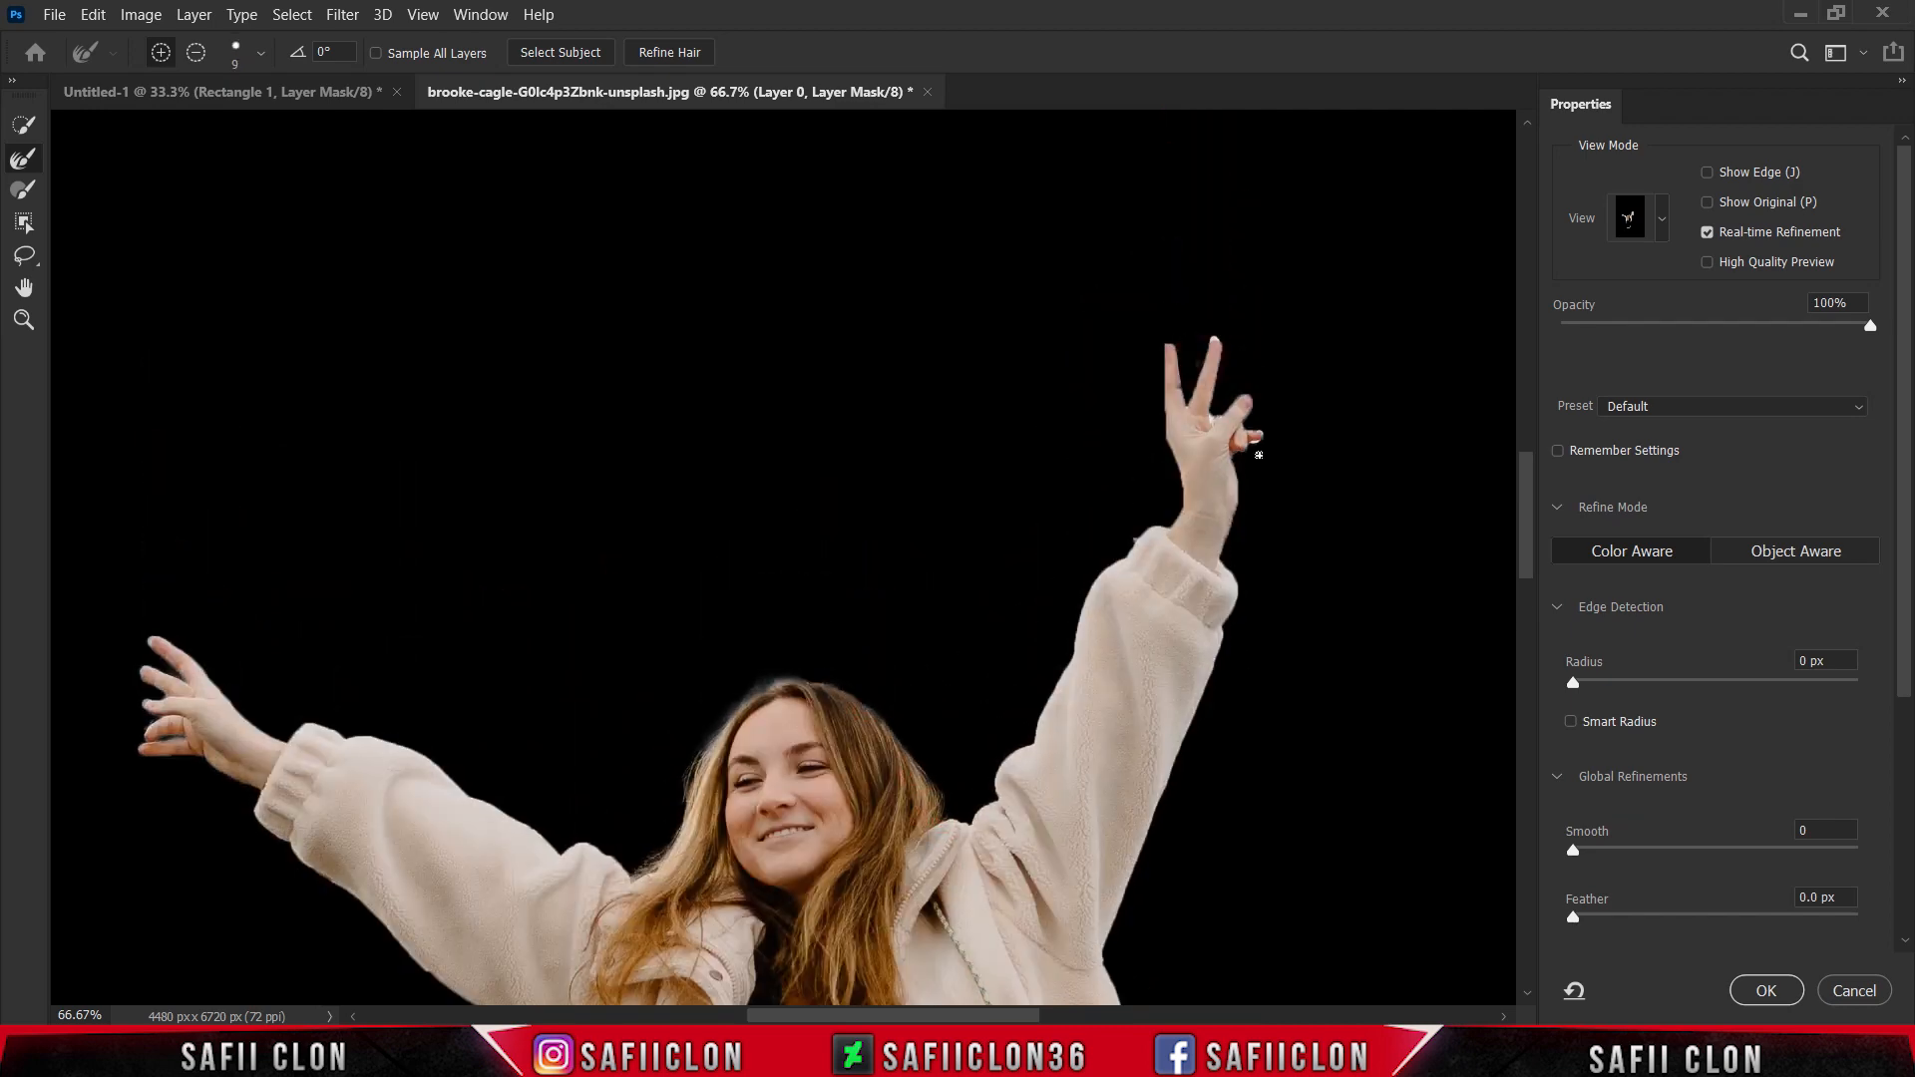
pyautogui.scroll(-5, 1207, 518)
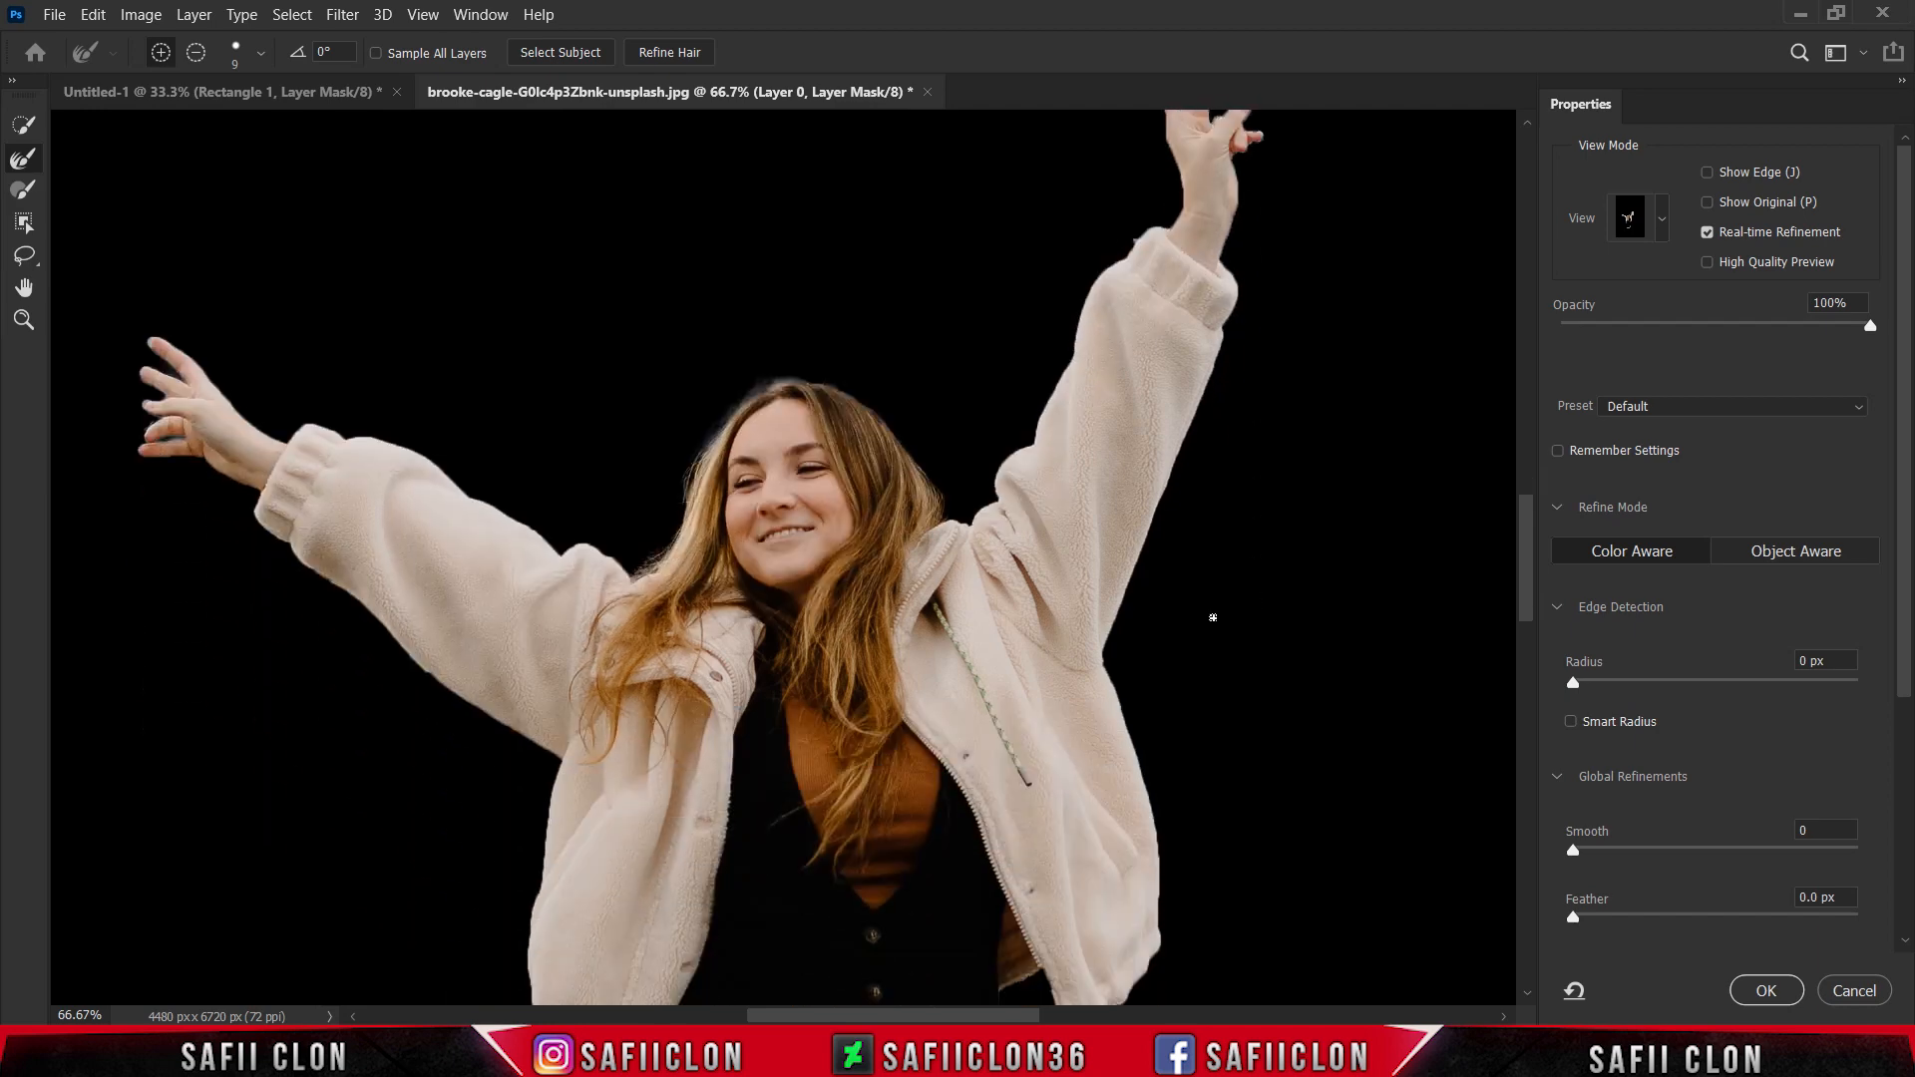
pyautogui.scroll(-4, 1213, 618)
pyautogui.scroll(3, 1197, 648)
pyautogui.hotkey('ctrl', '-')
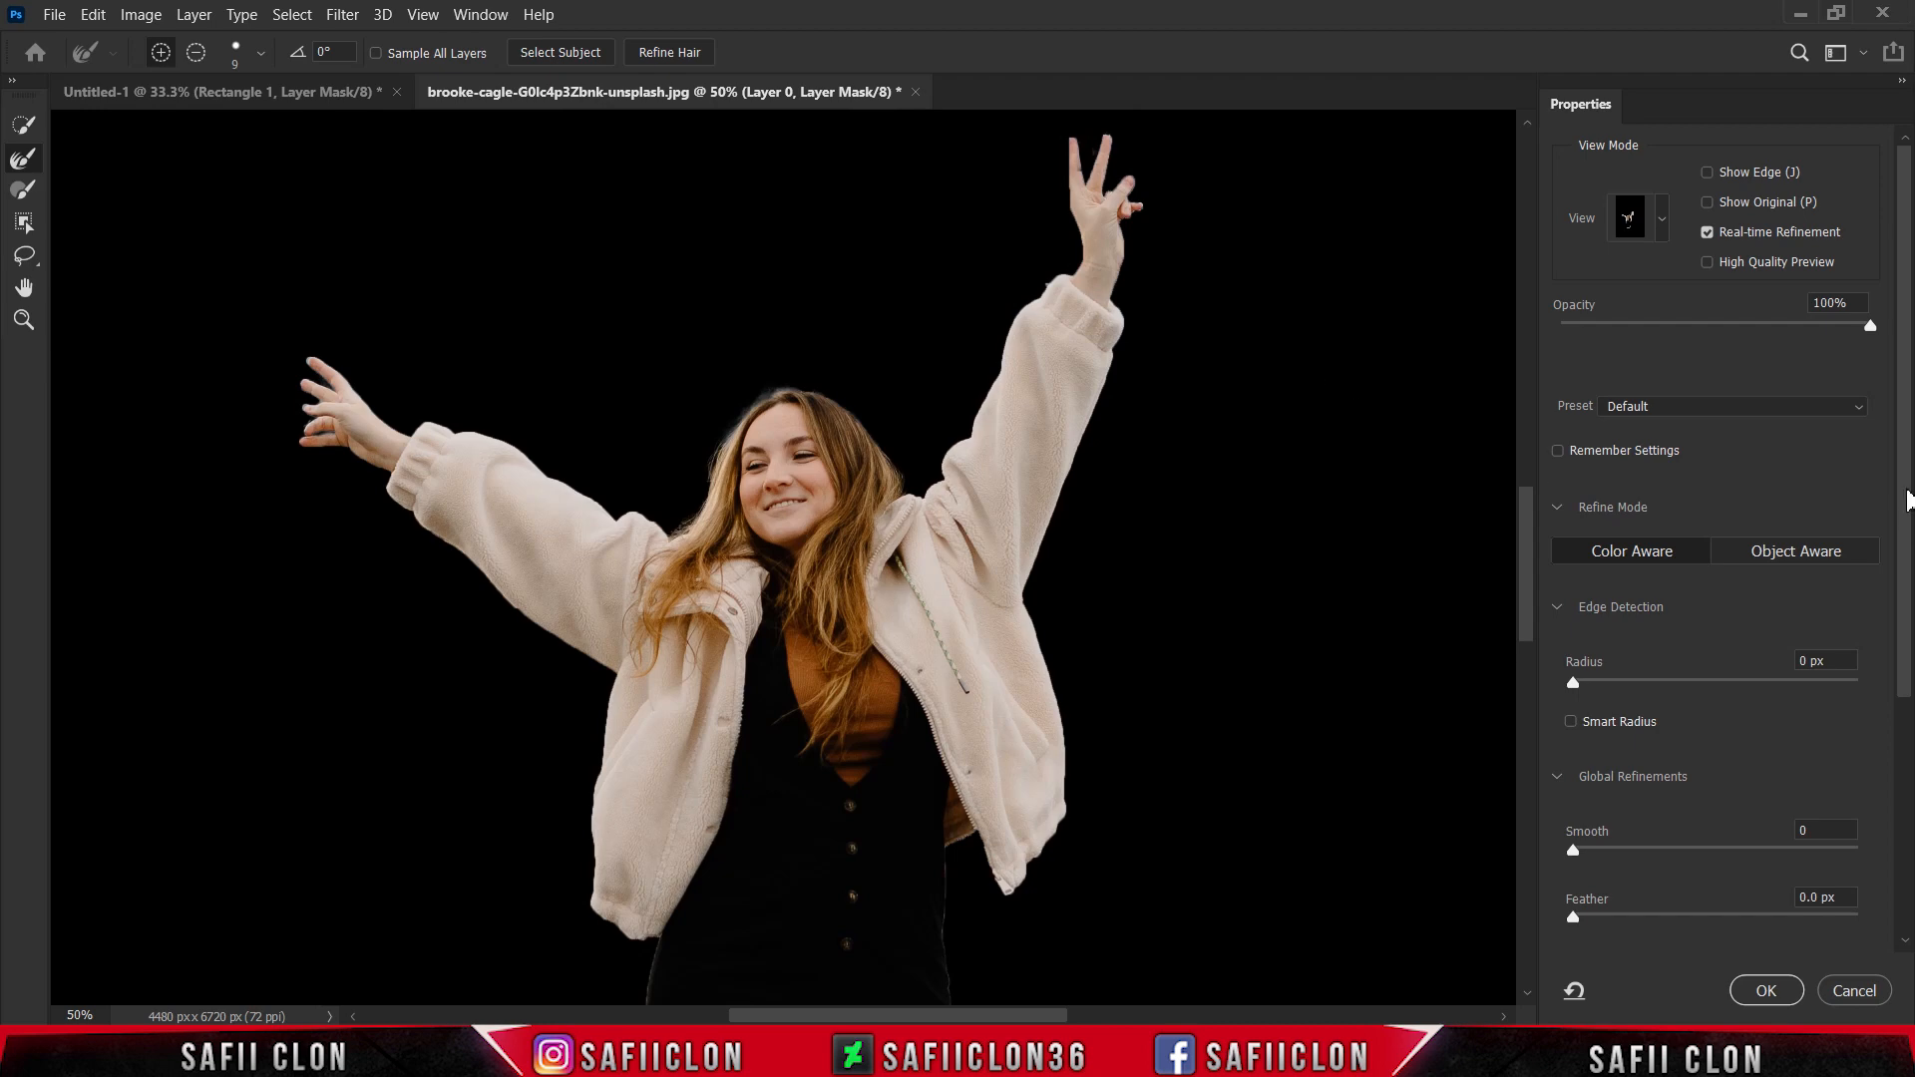
# Set the mask's Shift Edge to -15% and Contrast to 6%, and apply the refinement
pyautogui.moveTo(1908, 499); pyautogui.dragTo(1908, 735)
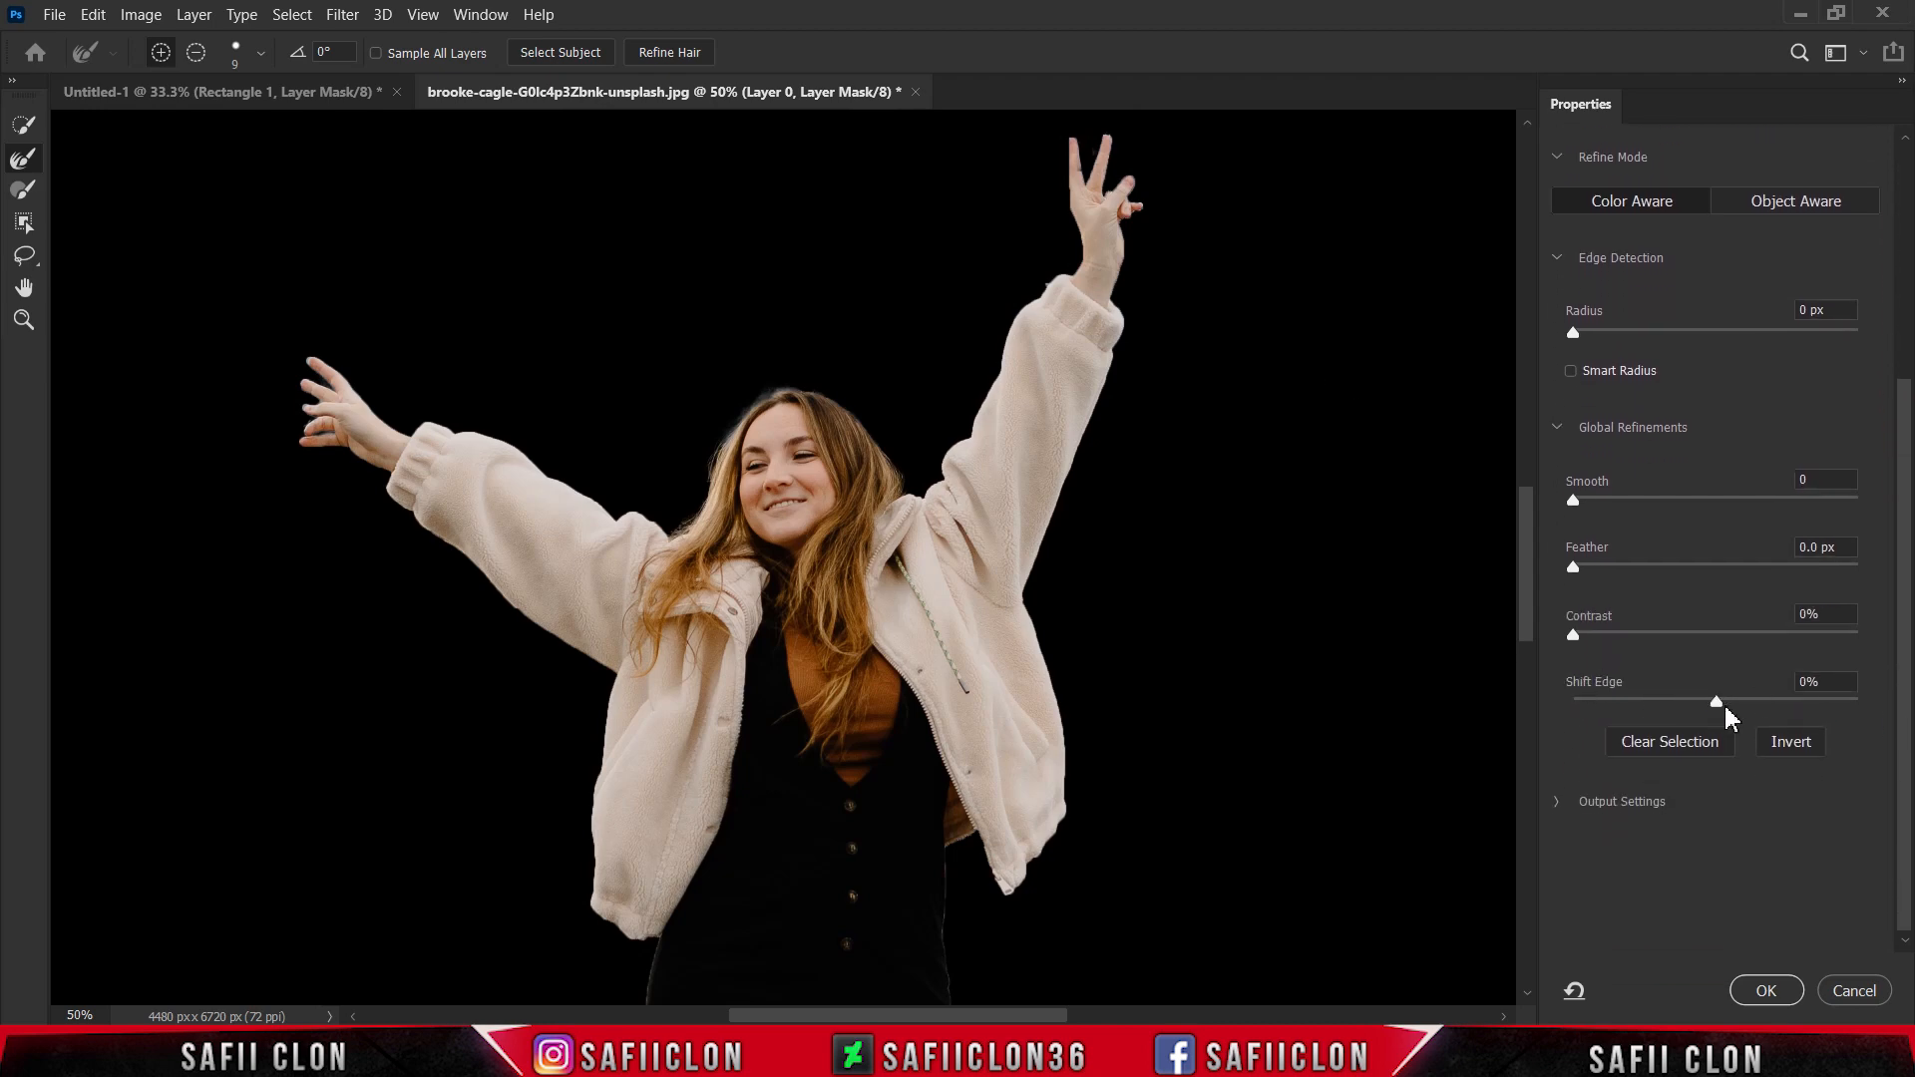
pyautogui.moveTo(1716, 711); pyautogui.dragTo(1698, 714)
pyautogui.moveTo(1574, 636); pyautogui.dragTo(1536, 618)
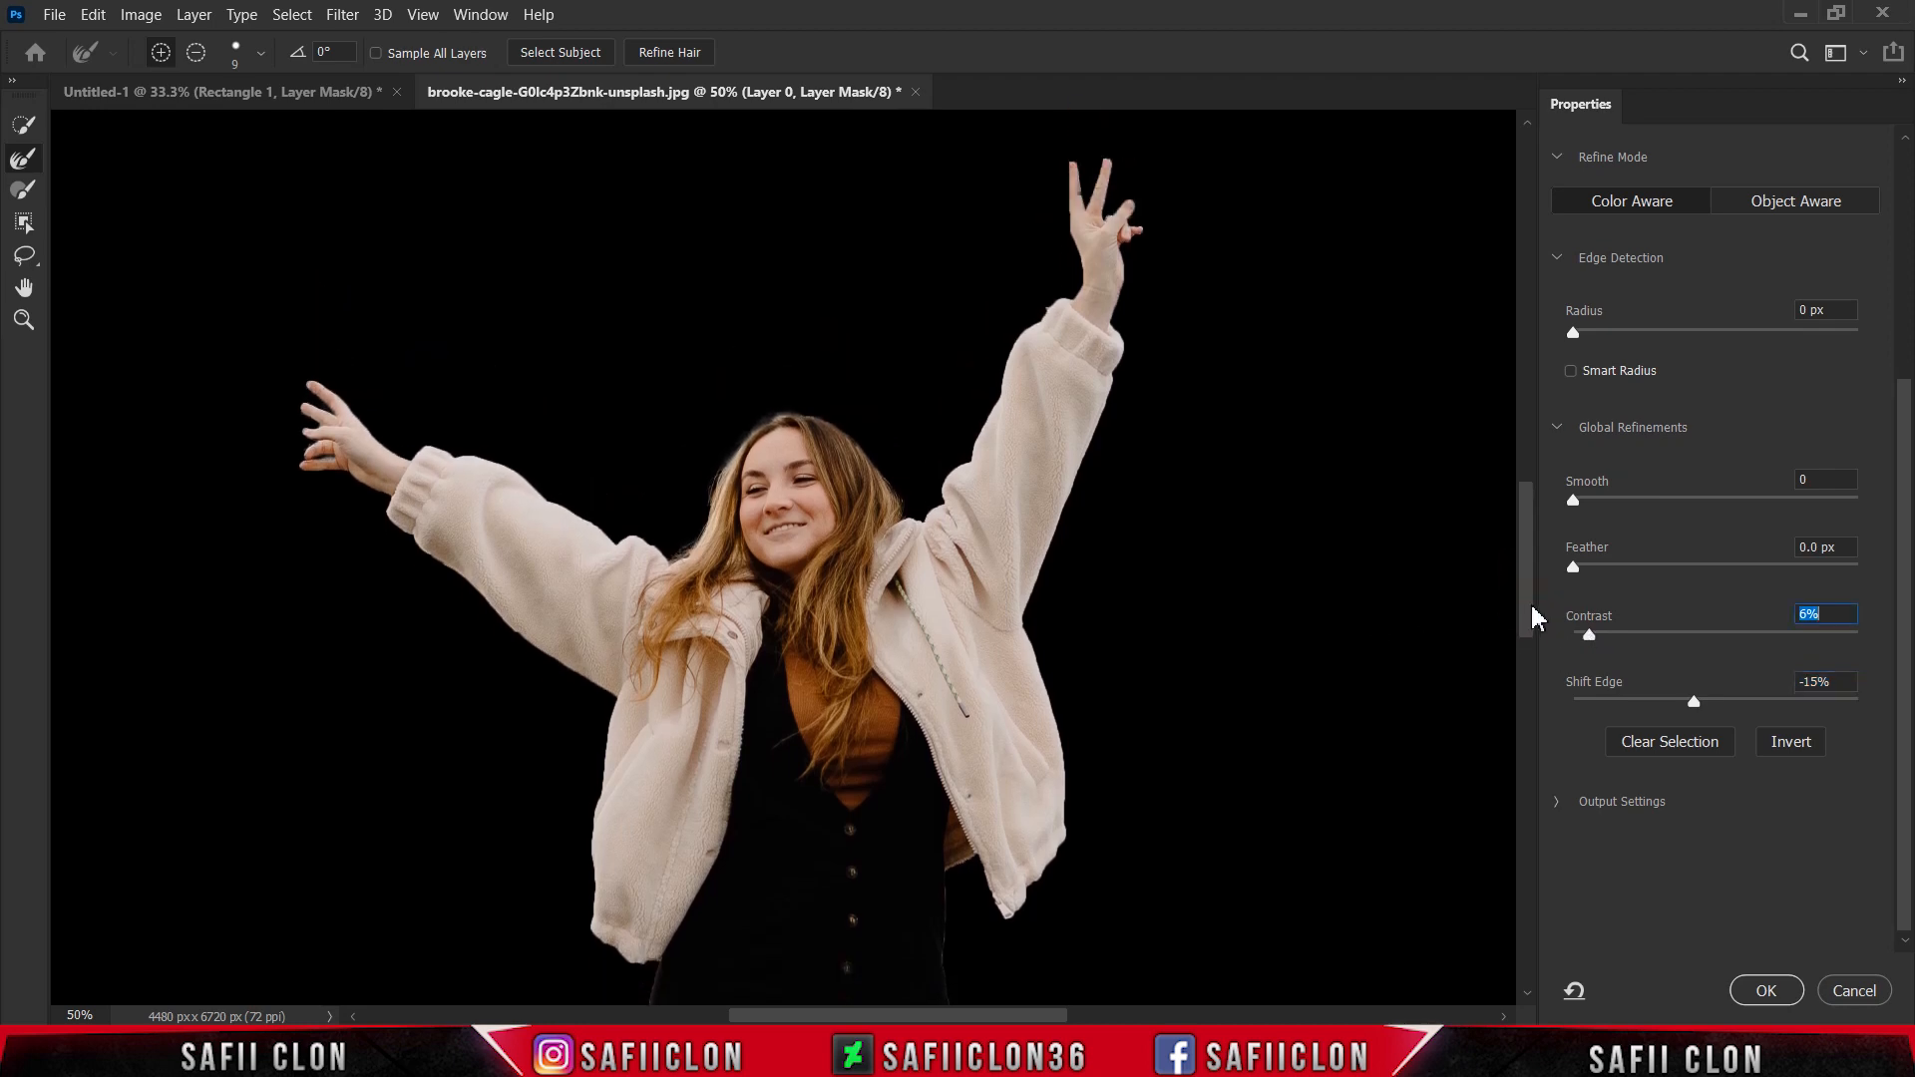
pyautogui.click(1766, 991)
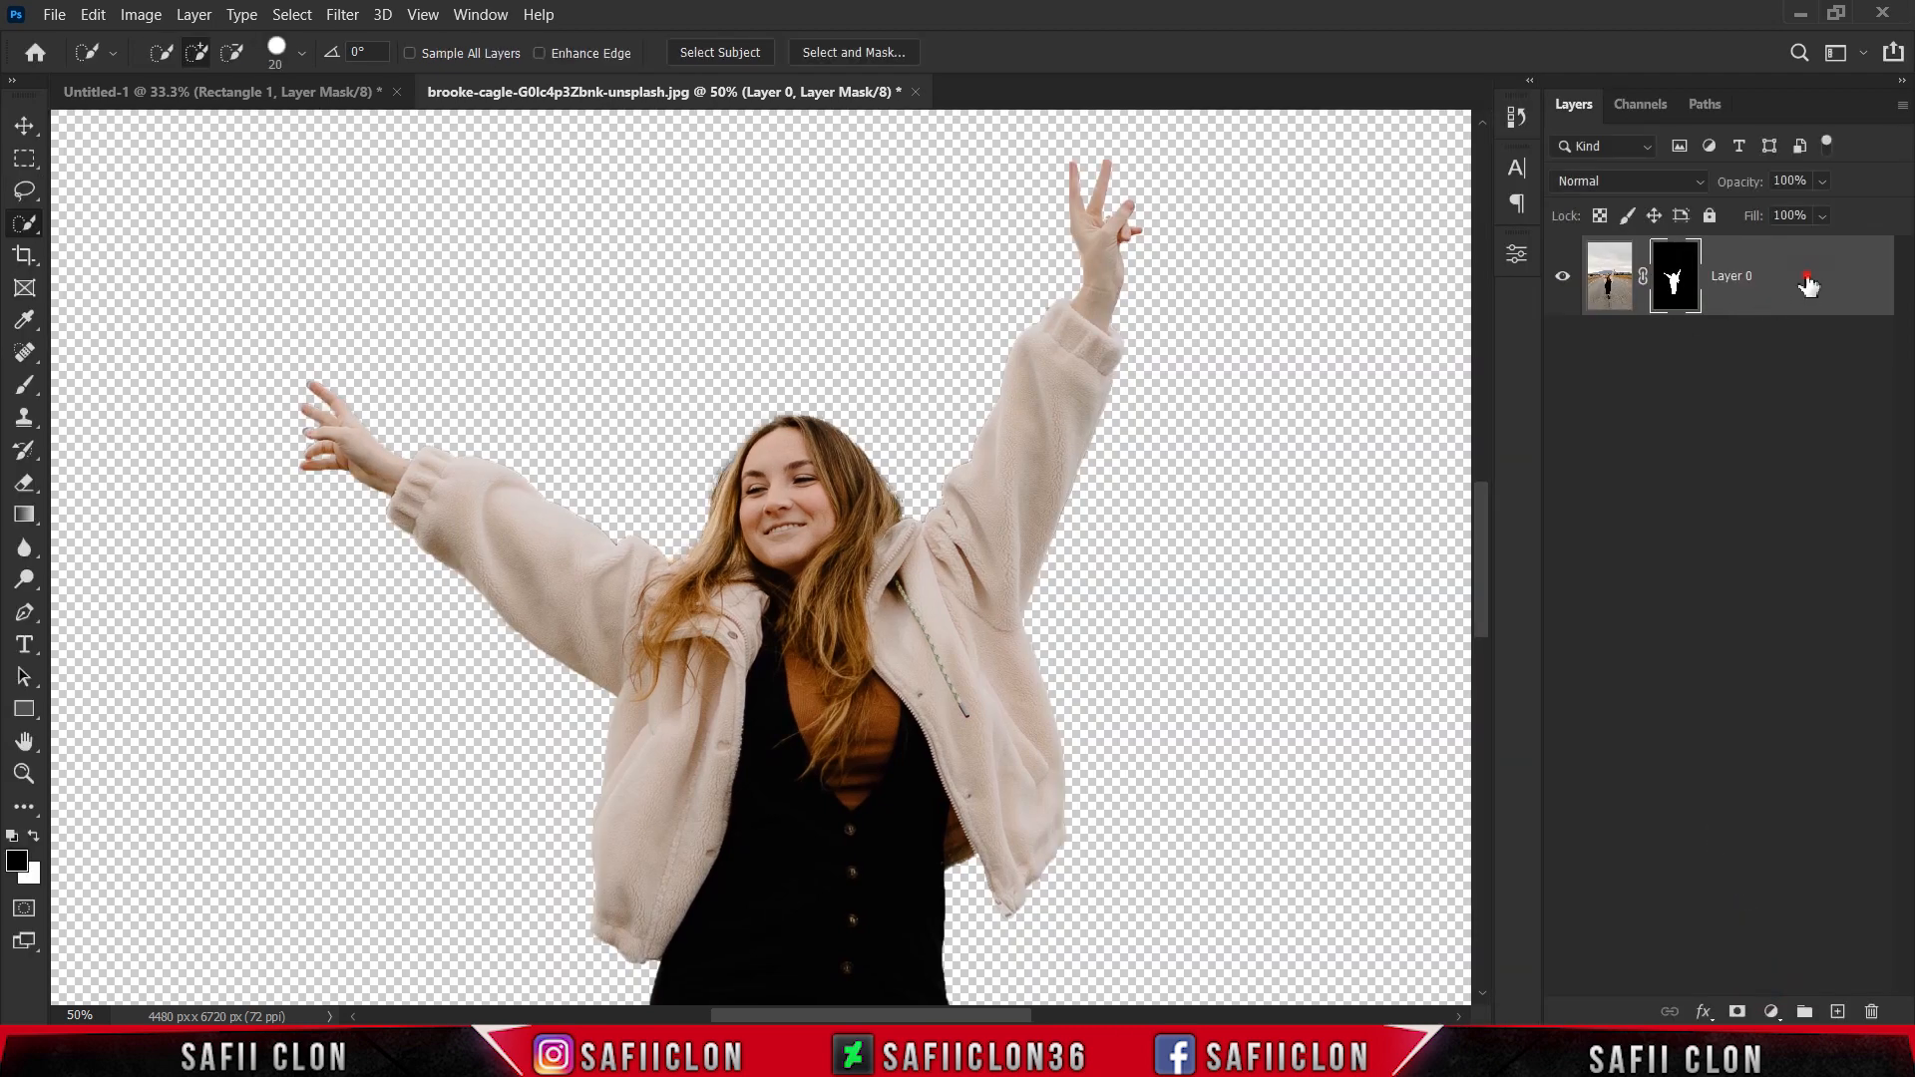
# Bring the cut-out woman layer into the Untitled-1 document and scale it down to 59.56% over the white frame
pyautogui.moveTo(1808, 286); pyautogui.dragTo(841, 505)
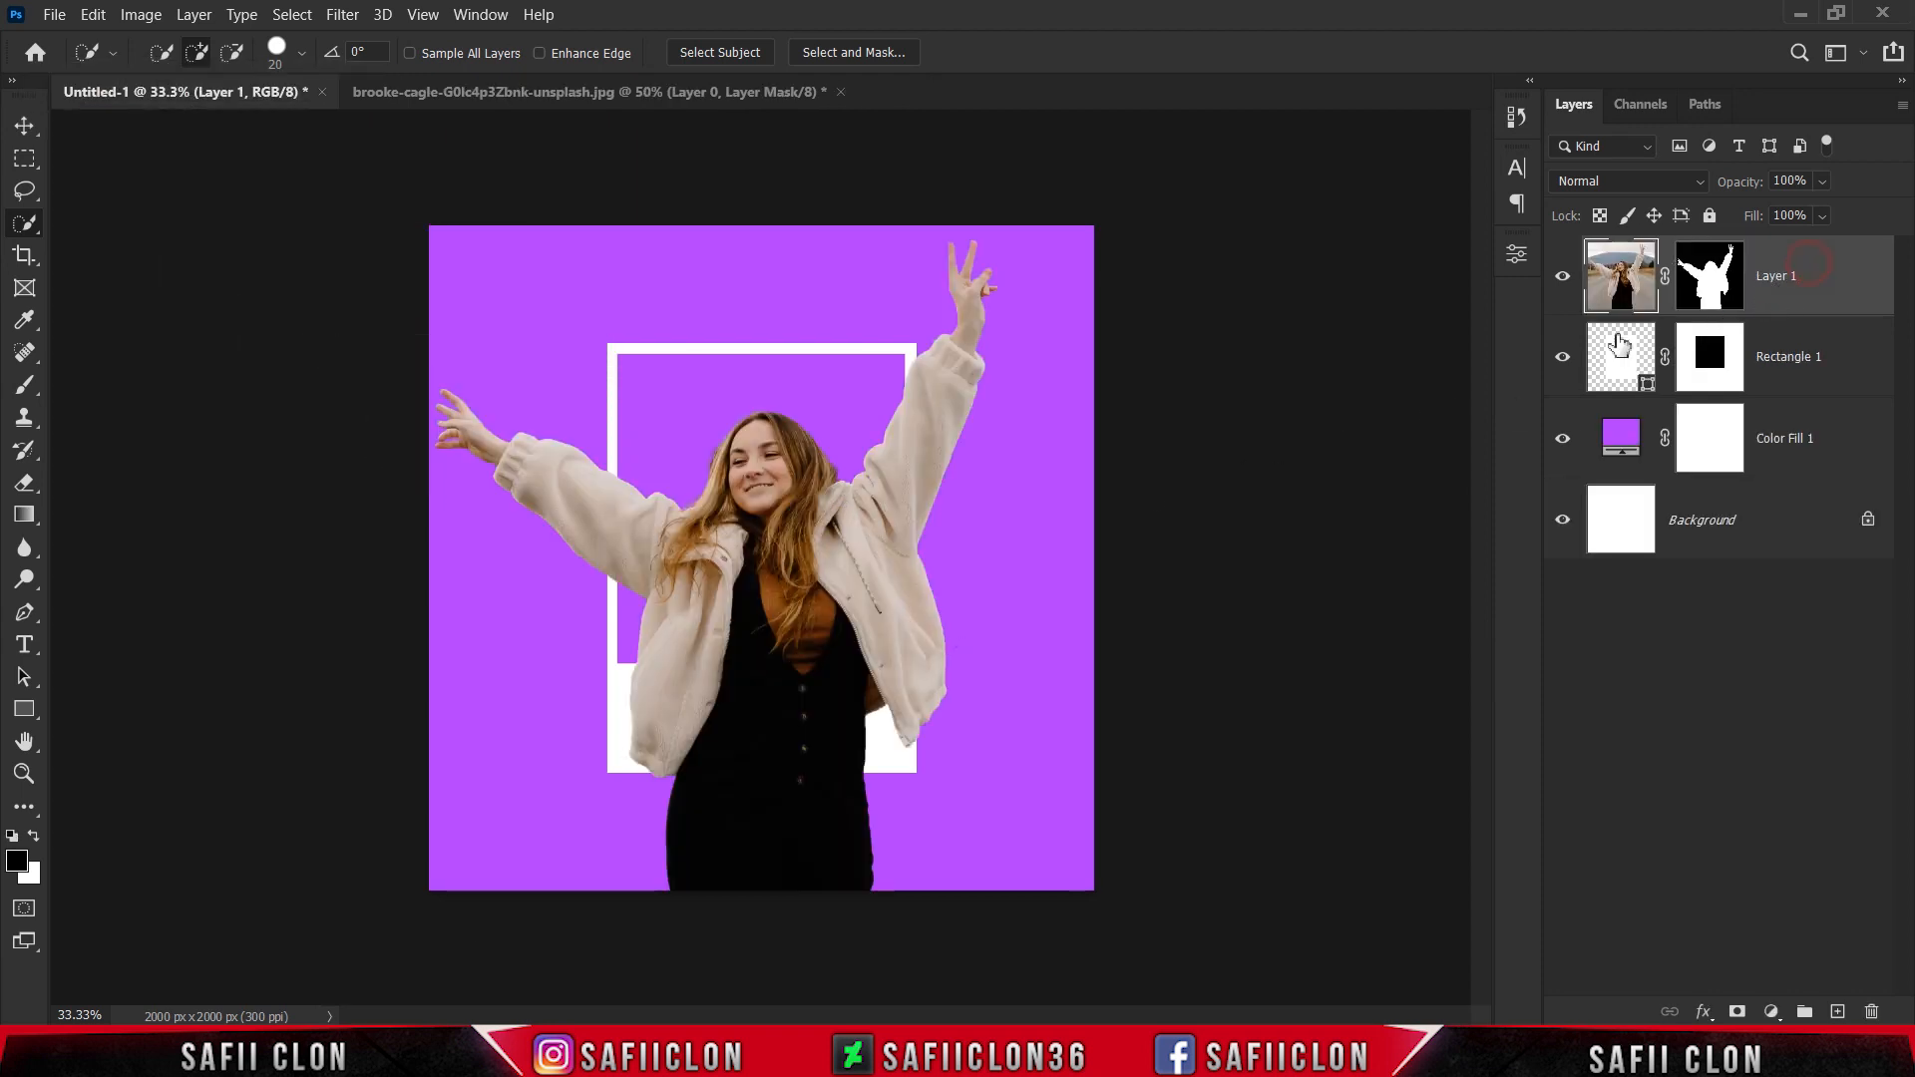
pyautogui.hotkey('ctrl', 't')
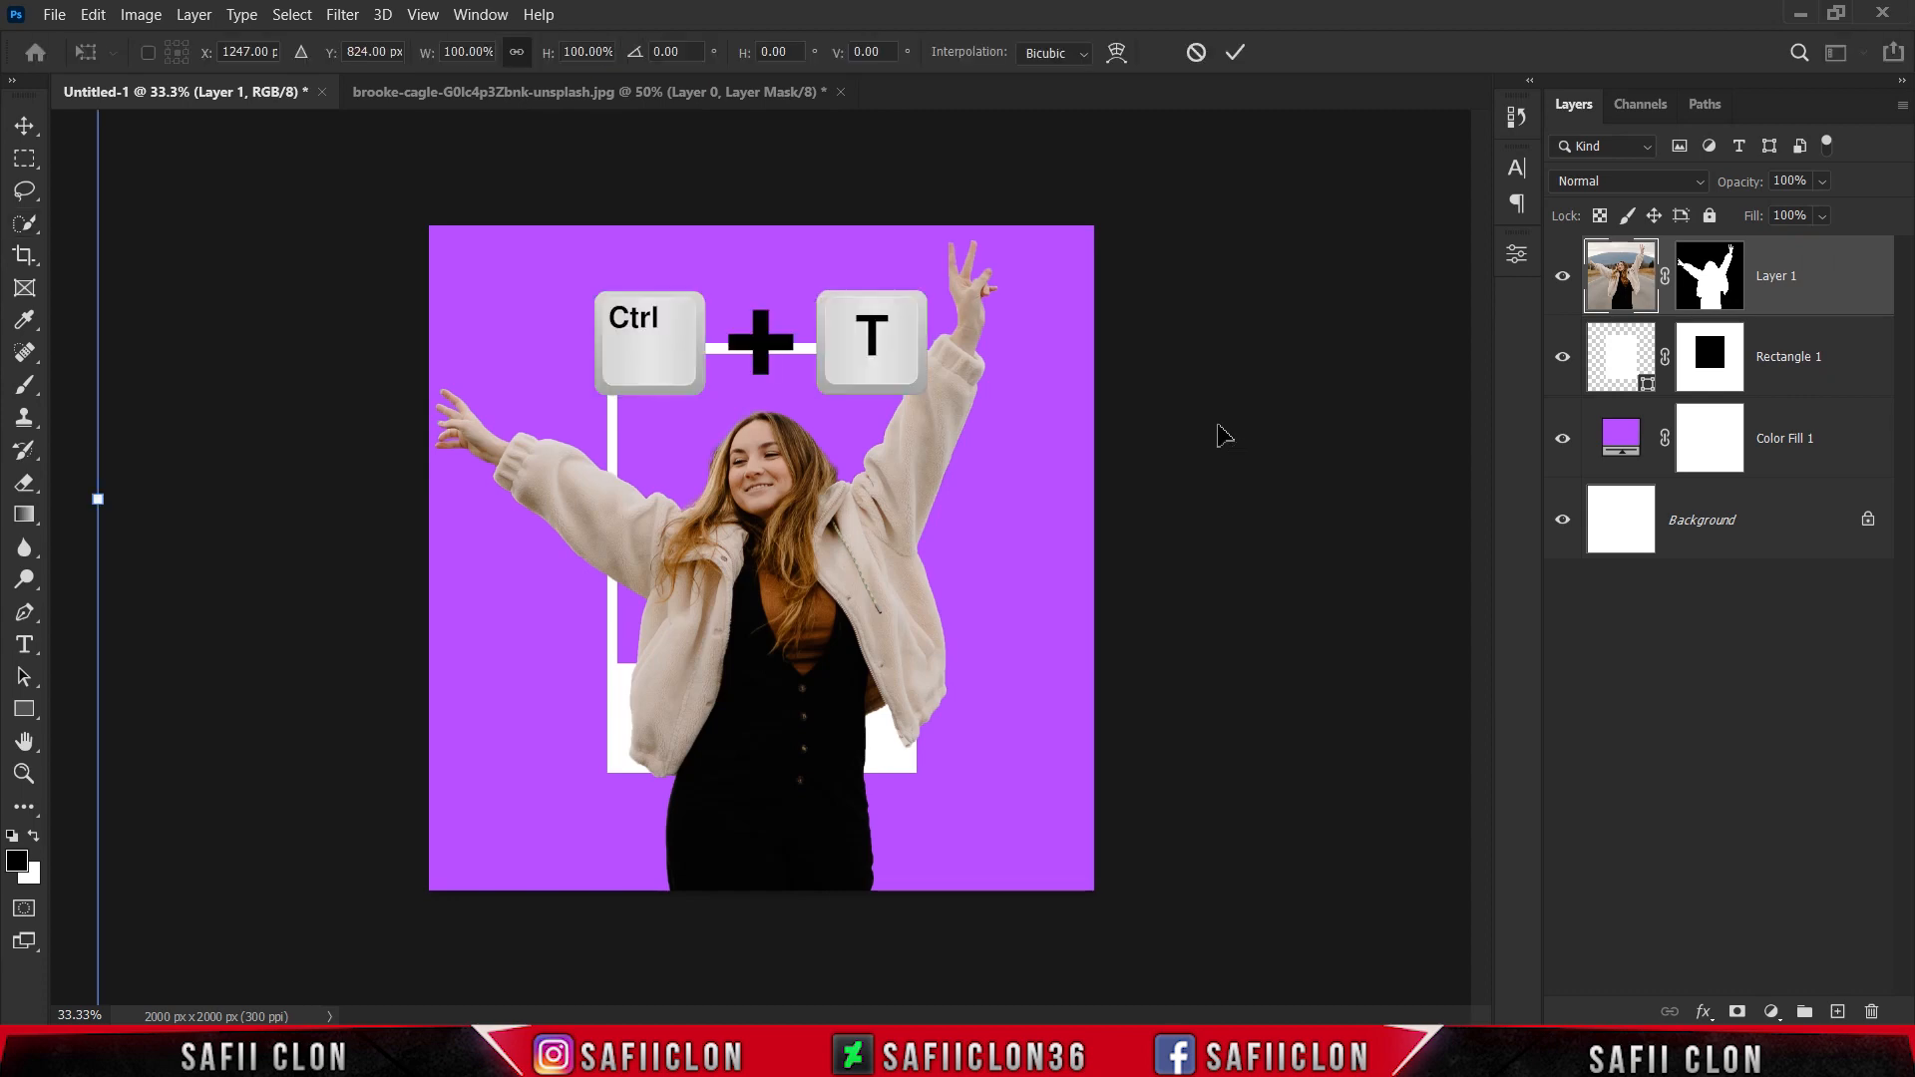
pyautogui.hotkey('ctrl', '0')
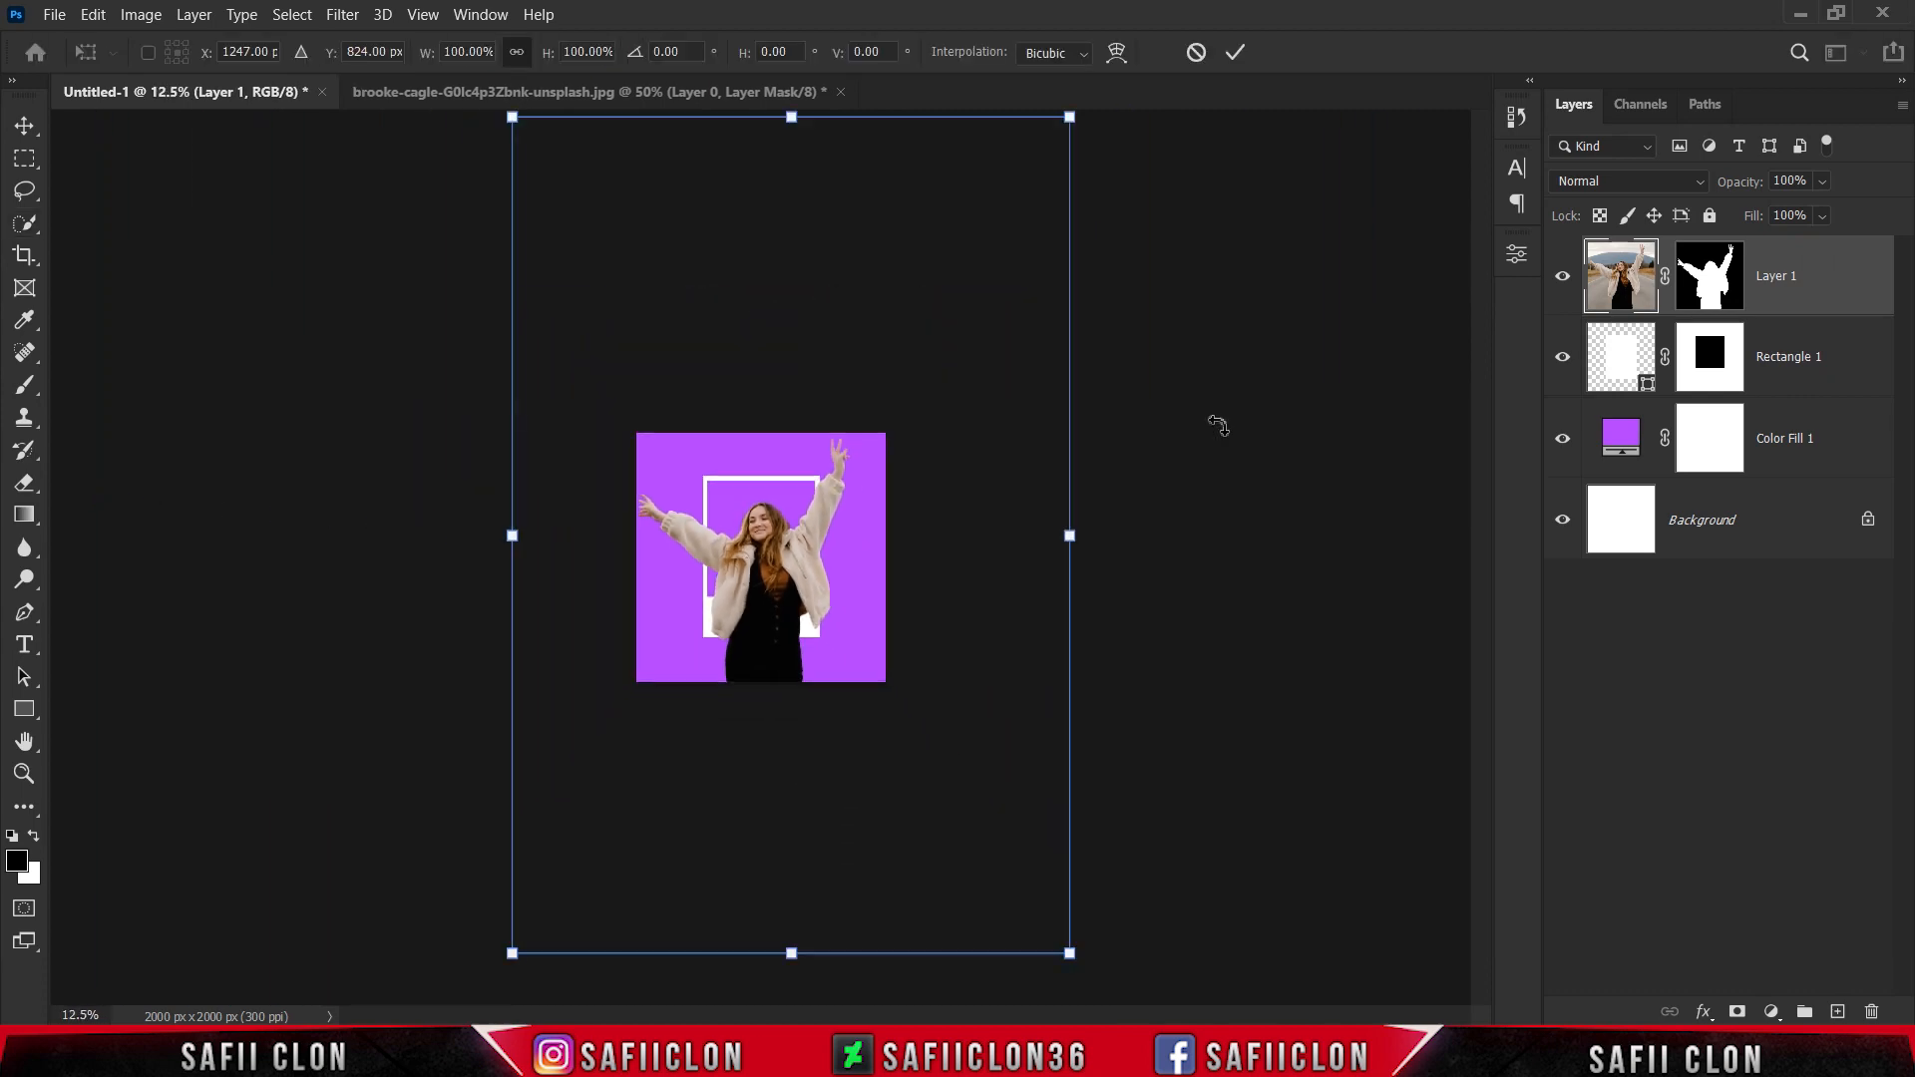
pyautogui.moveTo(512, 116); pyautogui.dragTo(677, 274)
pyautogui.hotkey('ctrl', '+')
pyautogui.hotkey('ctrl', '+')
pyautogui.moveTo(798, 518); pyautogui.dragTo(775, 438)
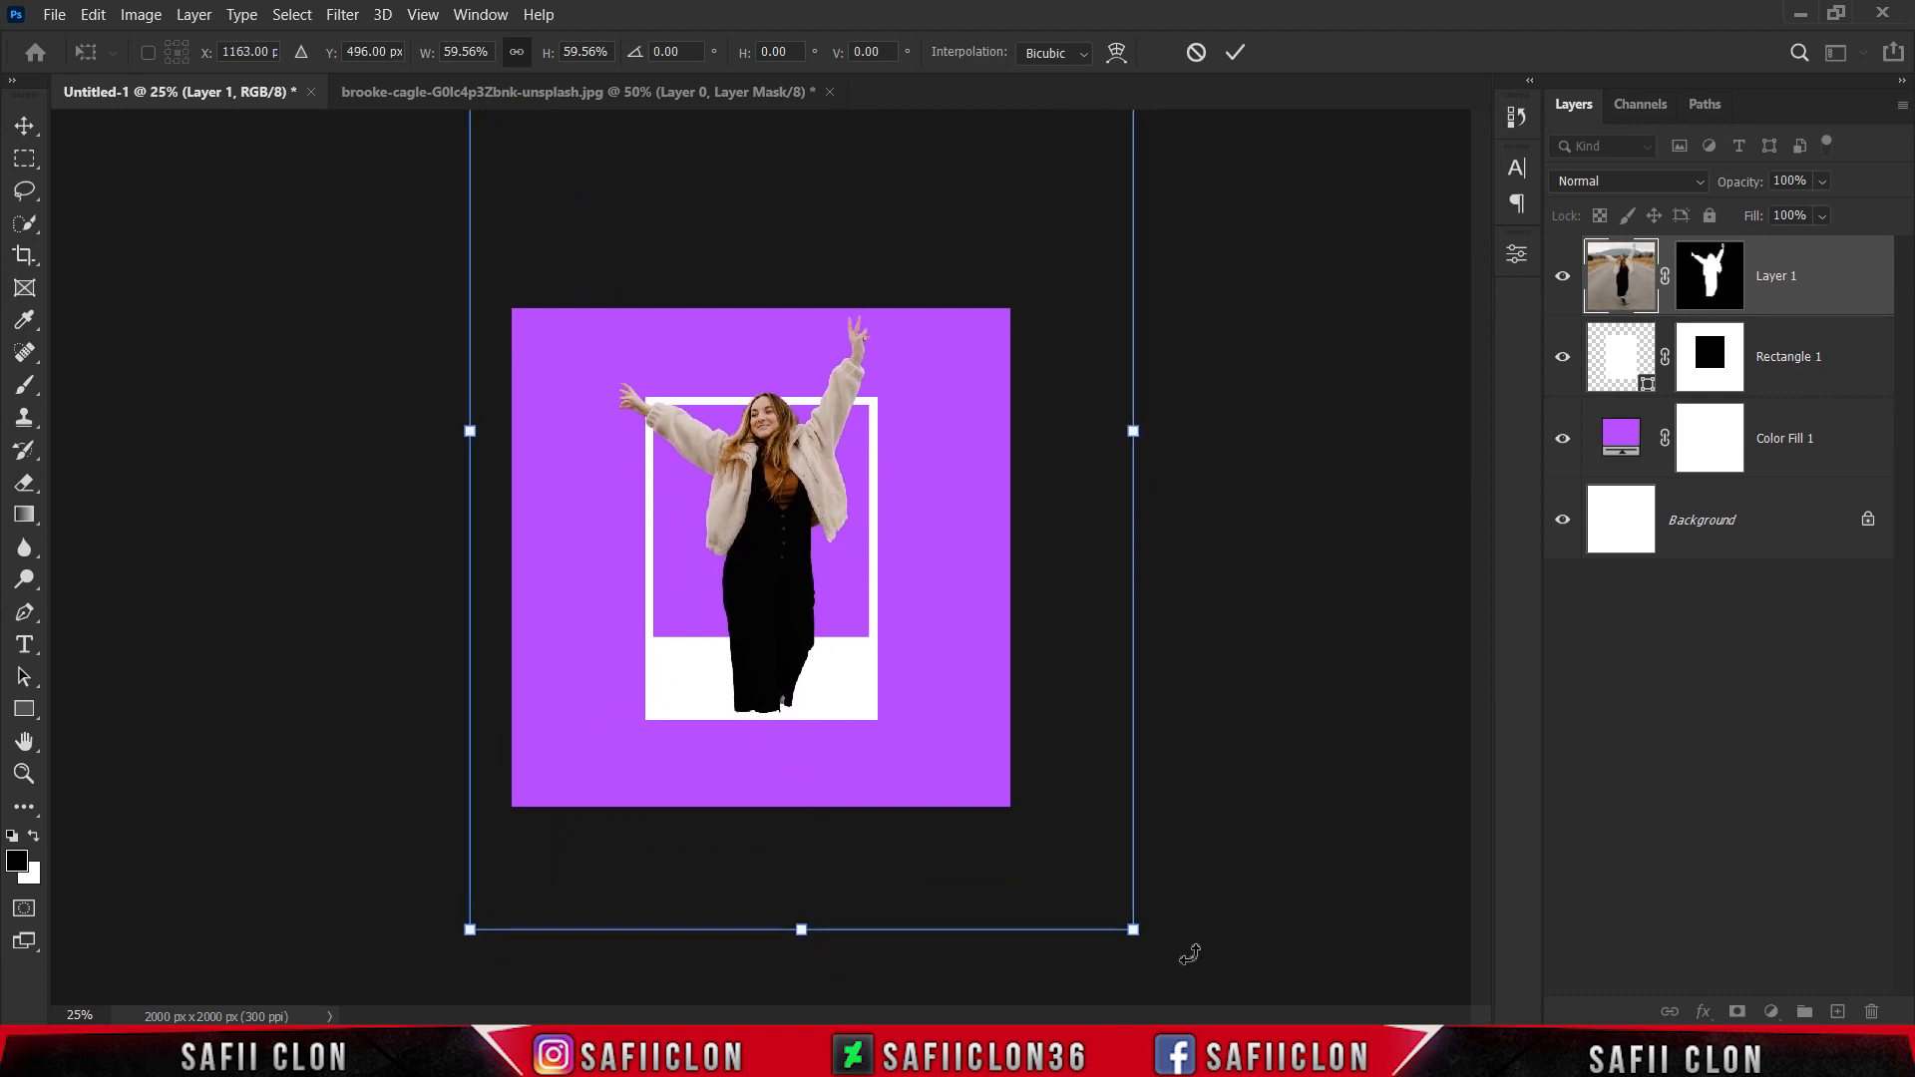
# Enlarge the woman to 65.89%, rotate her 0.32°, centre her over the white frame and apply the transform
pyautogui.moveTo(1133, 929); pyautogui.dragTo(1164, 976)
pyautogui.moveTo(907, 540); pyautogui.dragTo(908, 551)
pyautogui.moveTo(1178, 996); pyautogui.dragTo(1174, 998)
pyautogui.moveTo(1166, 990); pyautogui.dragTo(1176, 1005)
pyautogui.moveTo(934, 695); pyautogui.dragTo(929, 695)
pyautogui.moveTo(1170, 1003); pyautogui.dragTo(1182, 1019)
pyautogui.moveTo(807, 590); pyautogui.dragTo(807, 593)
pyautogui.hotkey('ctrl', '-')
pyautogui.moveTo(1038, 872); pyautogui.dragTo(1025, 862)
pyautogui.hotkey('ctrl', '+')
pyautogui.hotkey('ctrl', '+')
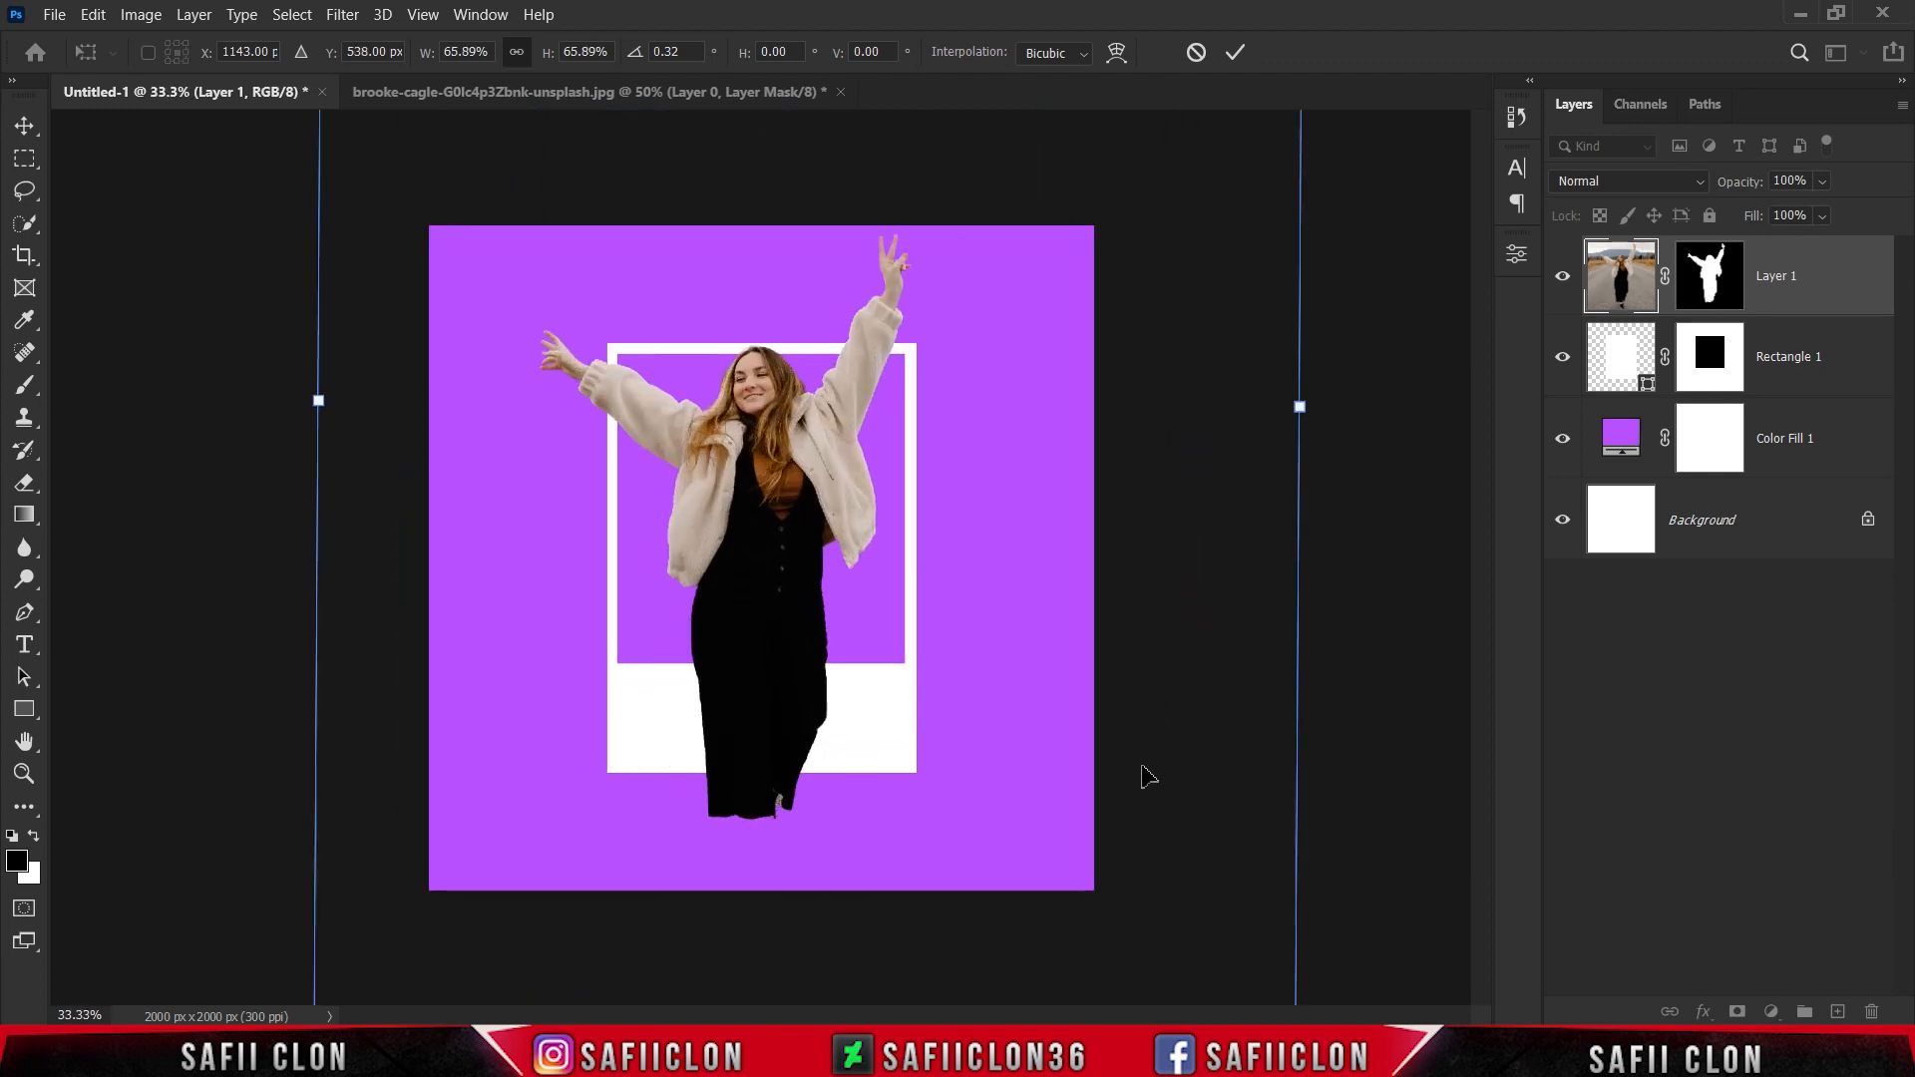
pyautogui.click(1235, 53)
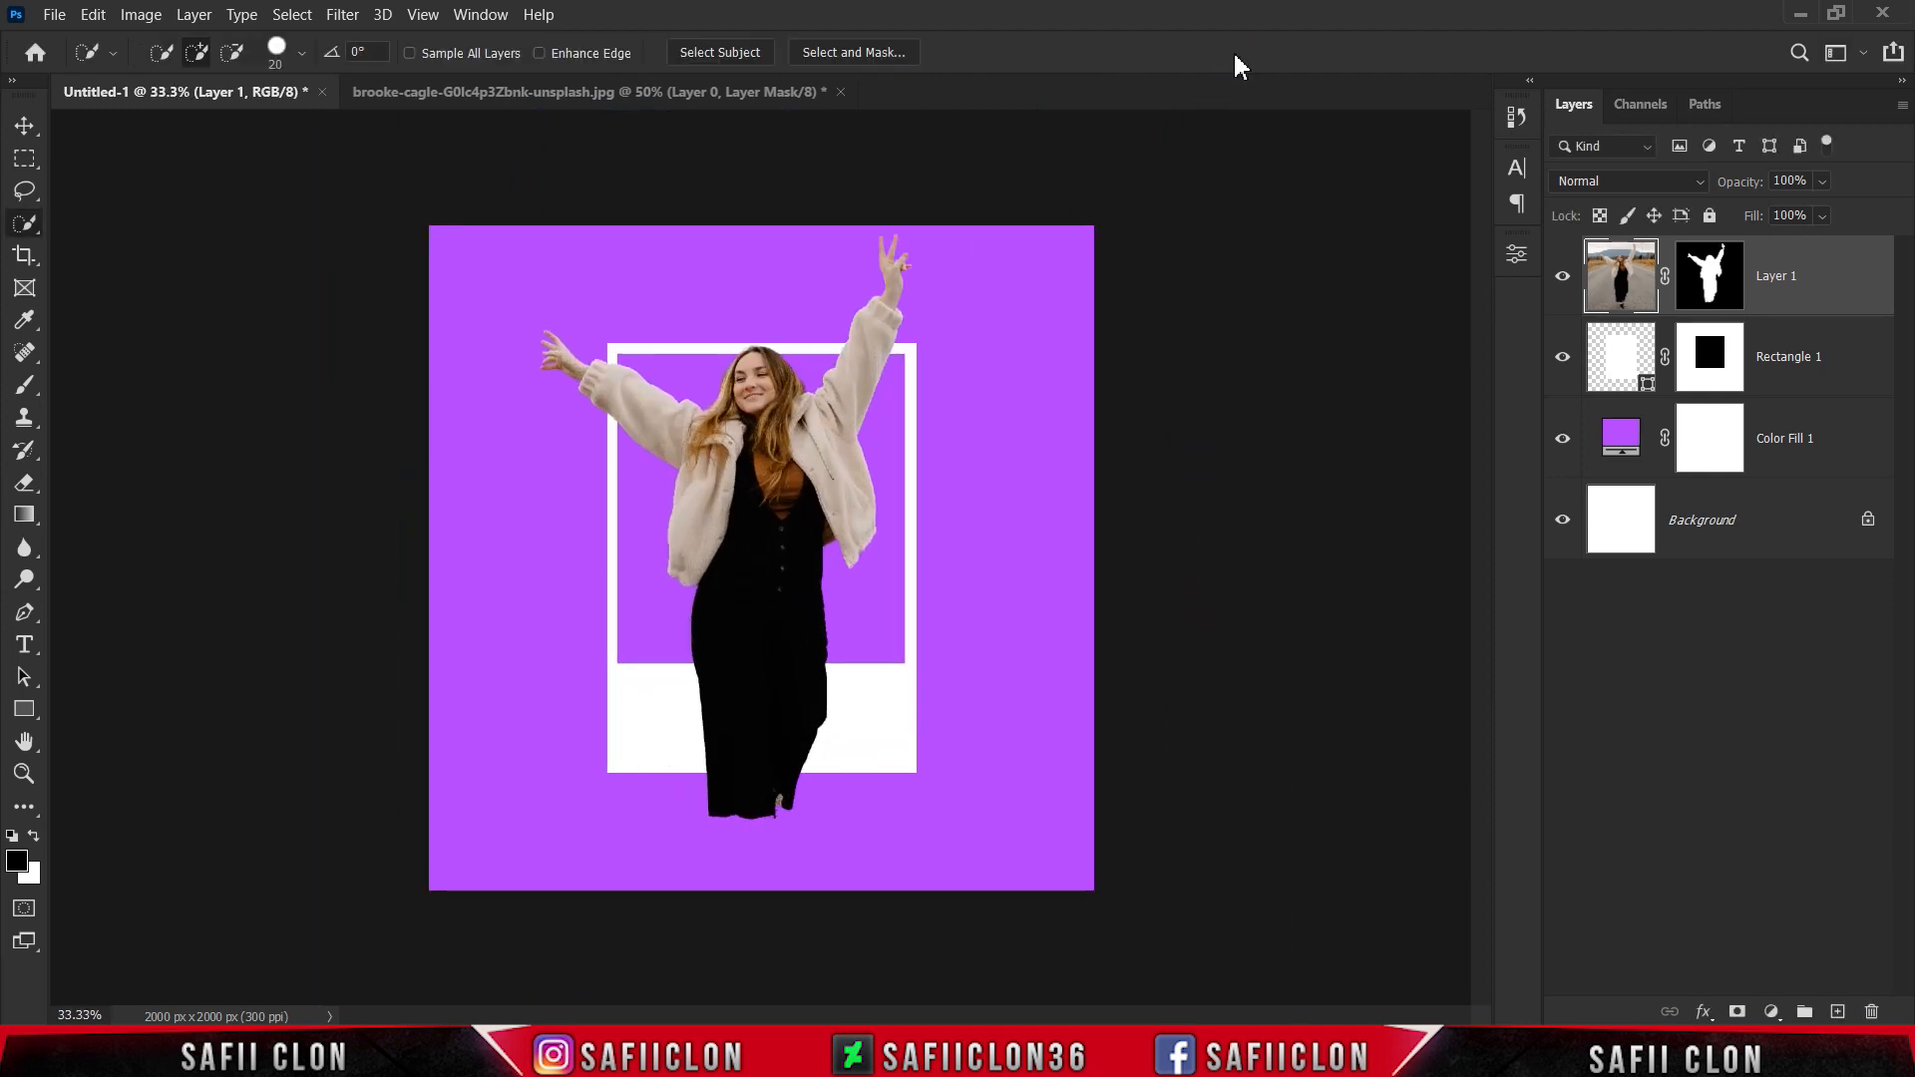
# Target the woman's layer mask and set up a Soft Round brush at 36 px with 29% opacity
pyautogui.hotkey('ctrl', '+')
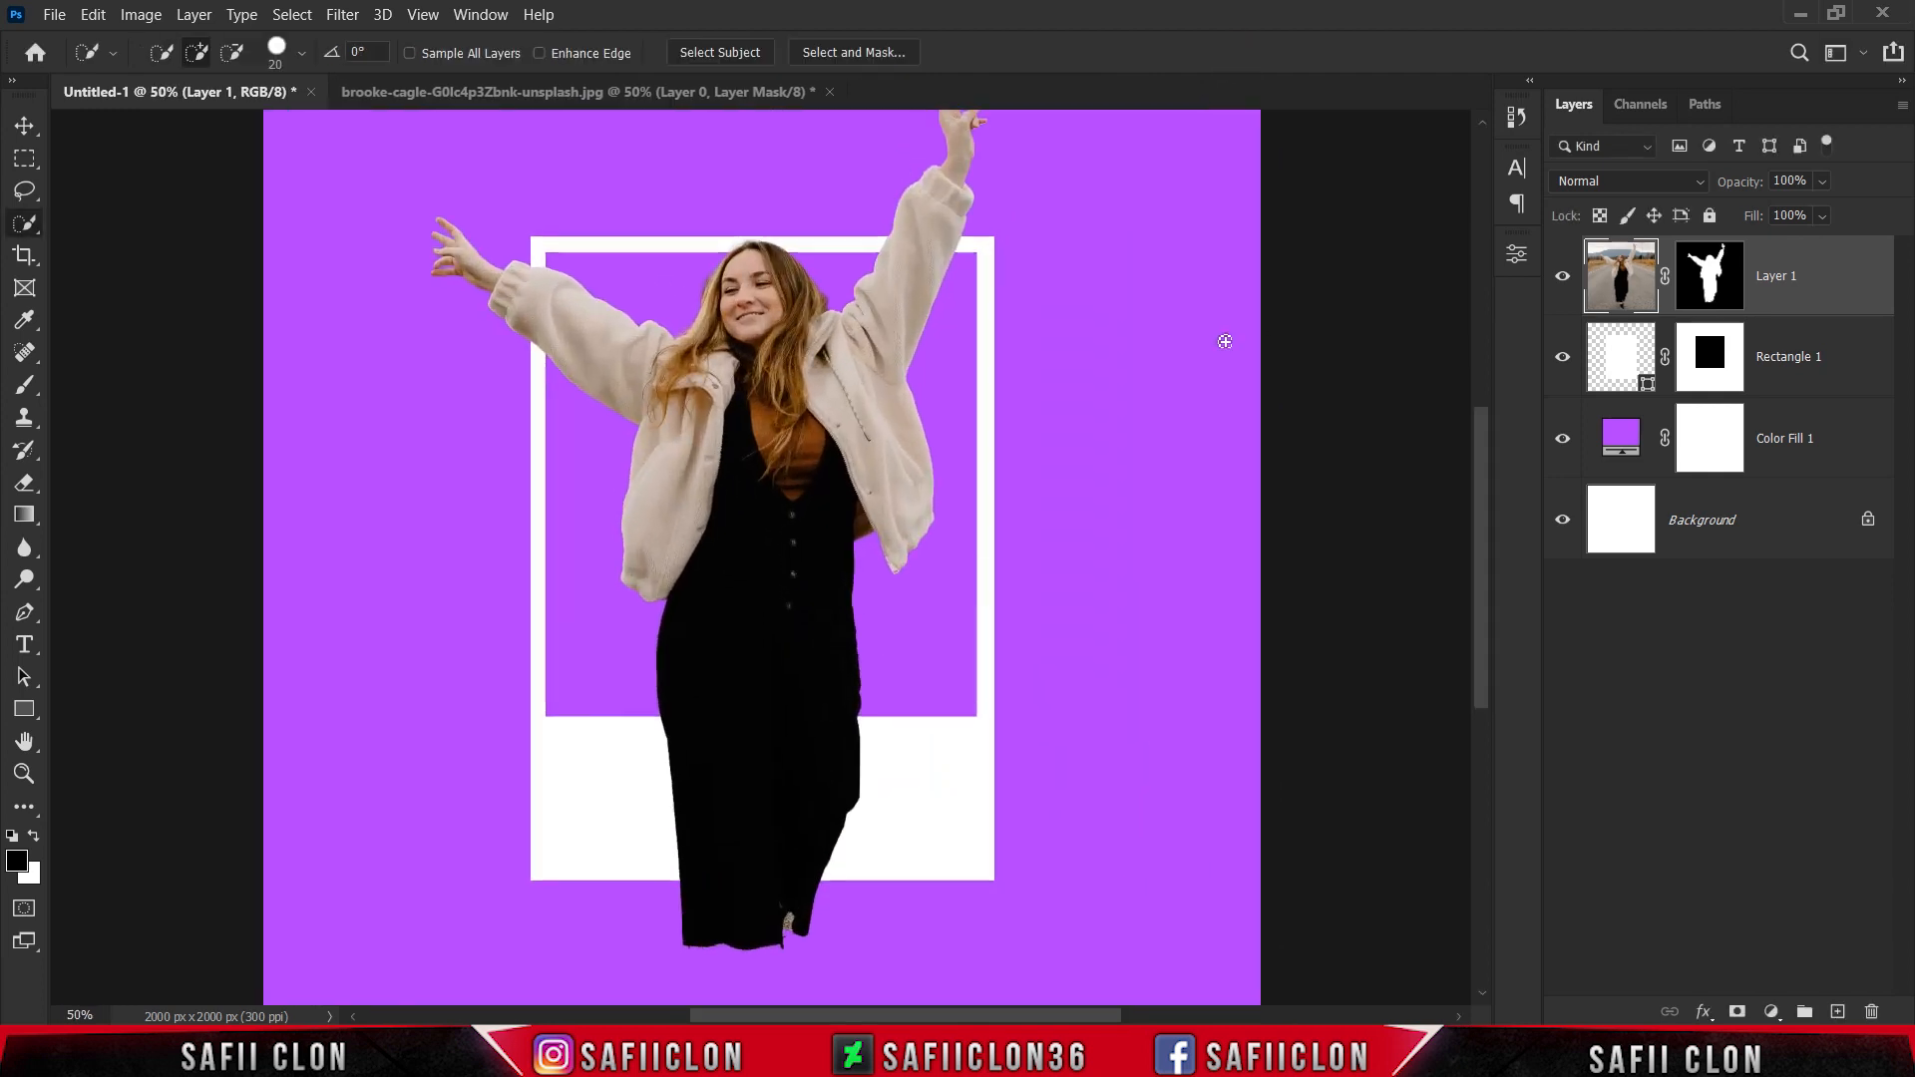
pyautogui.scroll(3, 1153, 460)
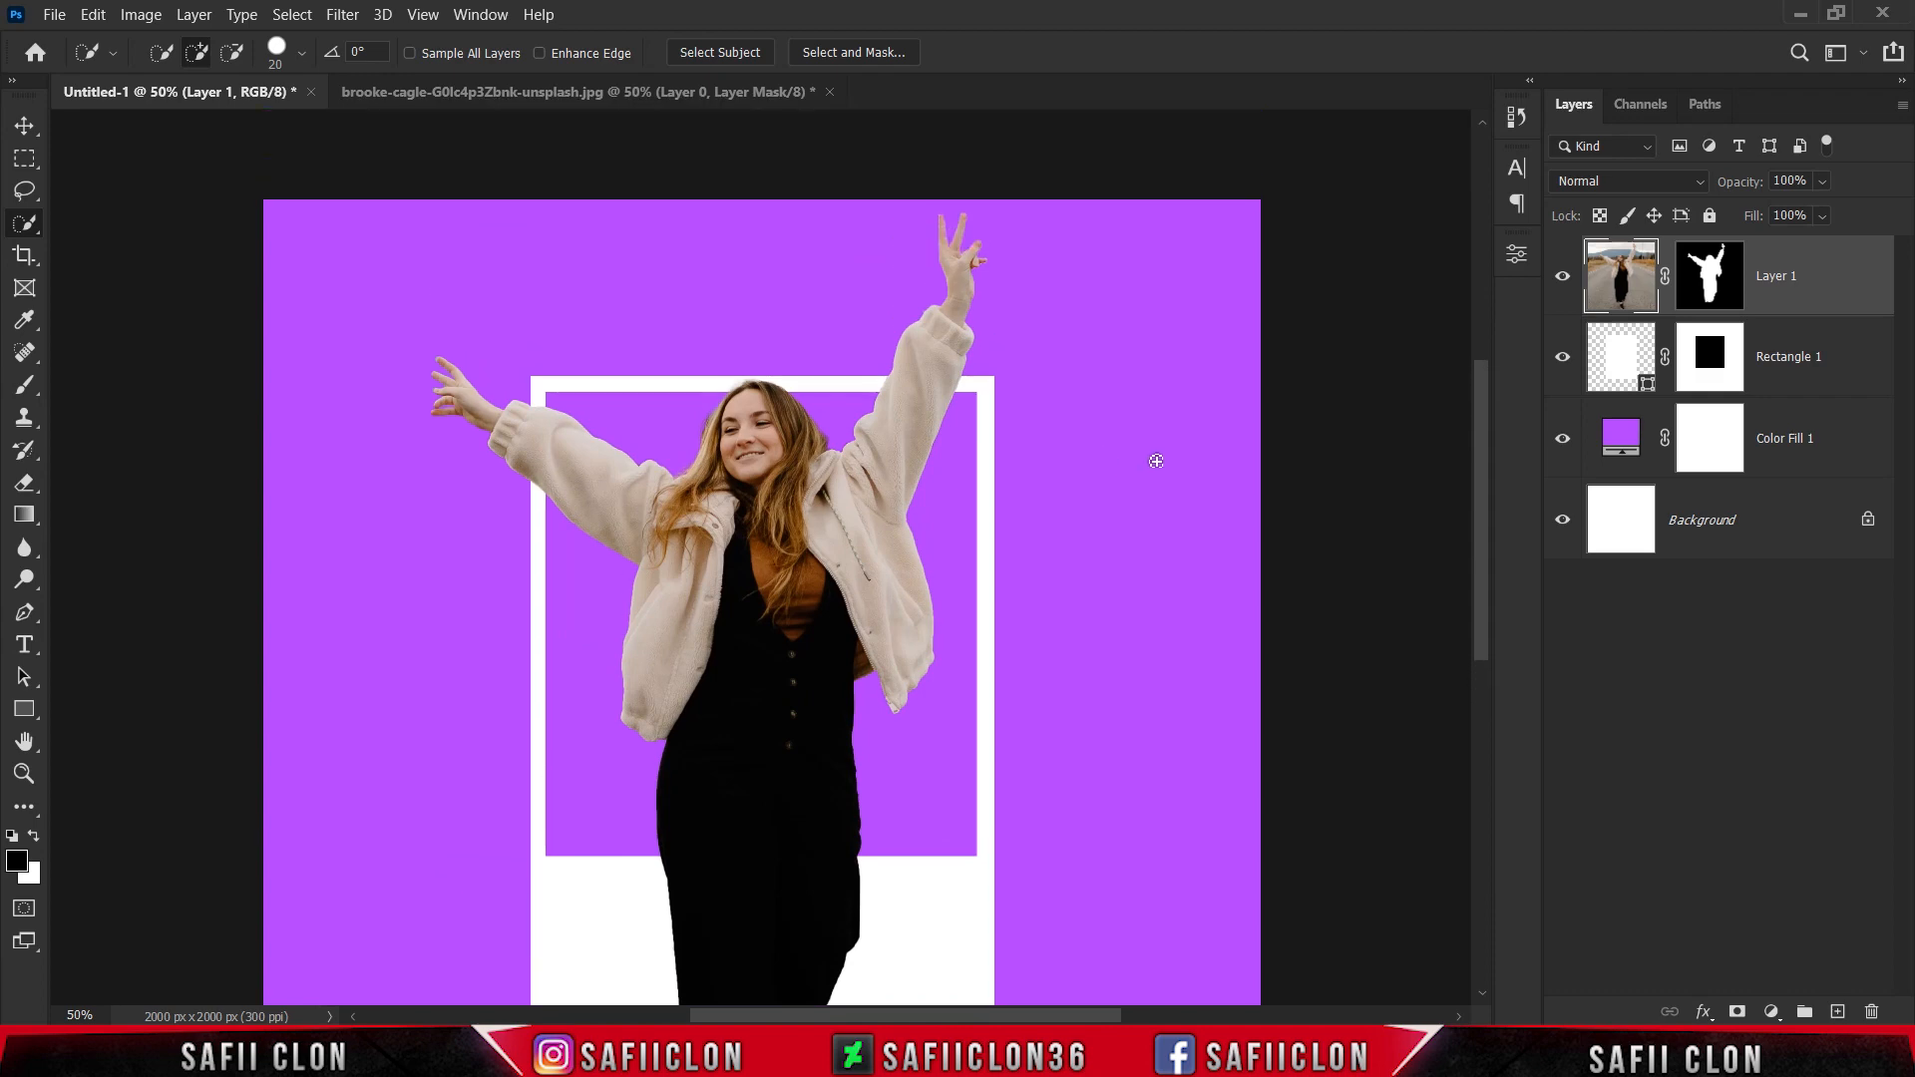
pyautogui.scroll(-3, 1162, 458)
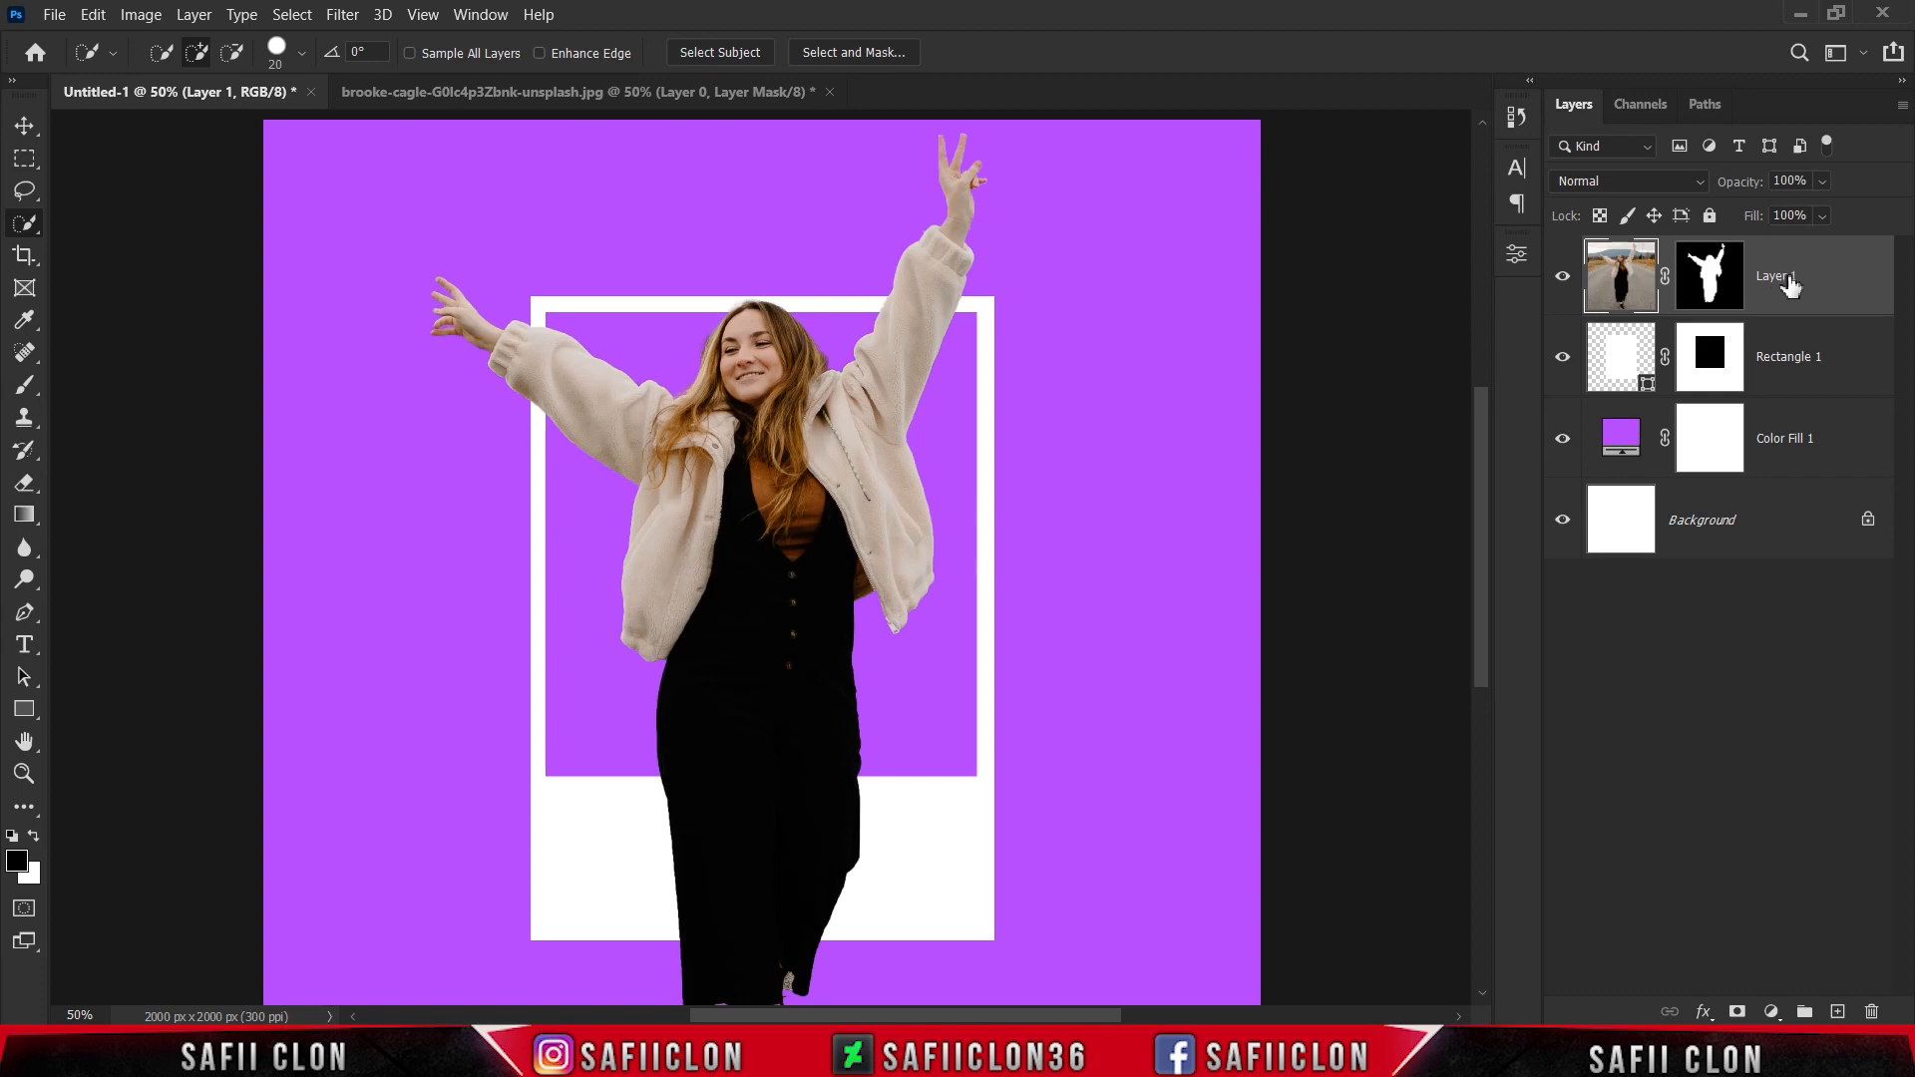
pyautogui.click(1718, 270)
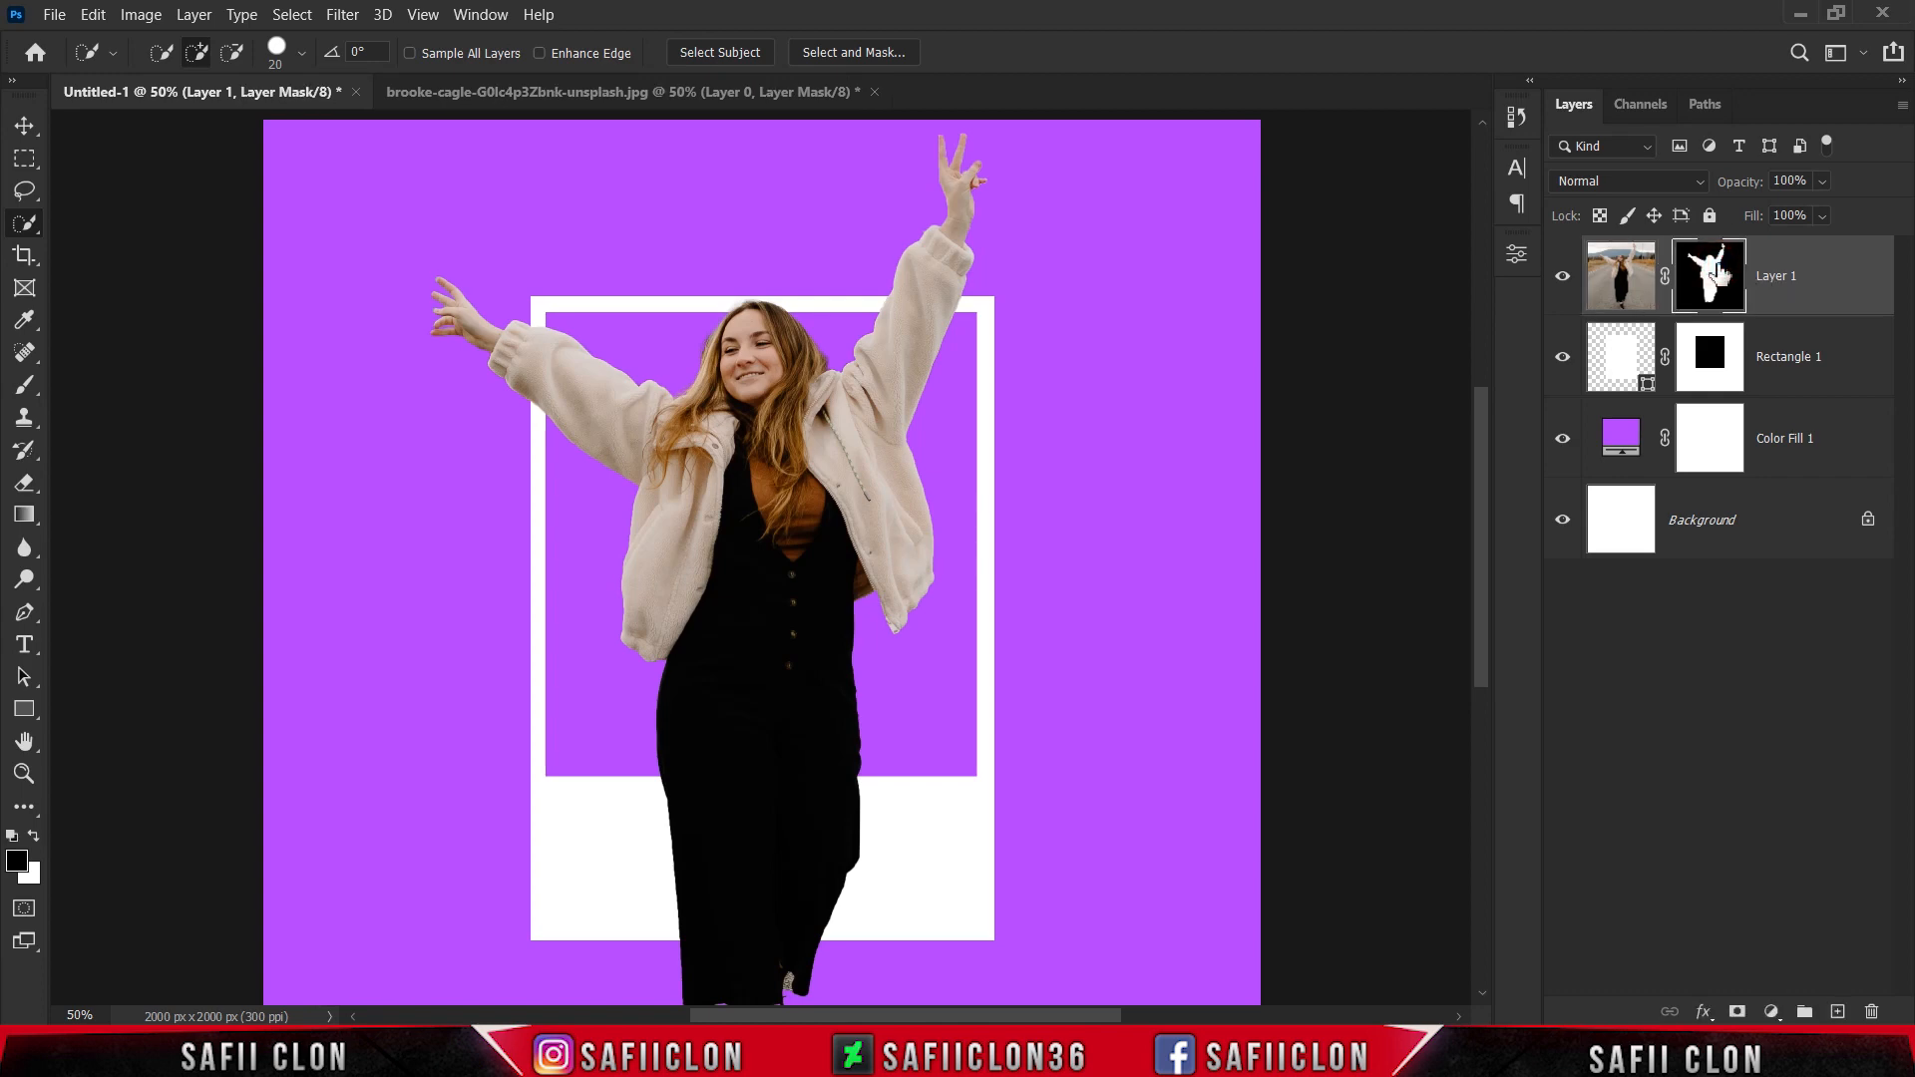
pyautogui.click(25, 387)
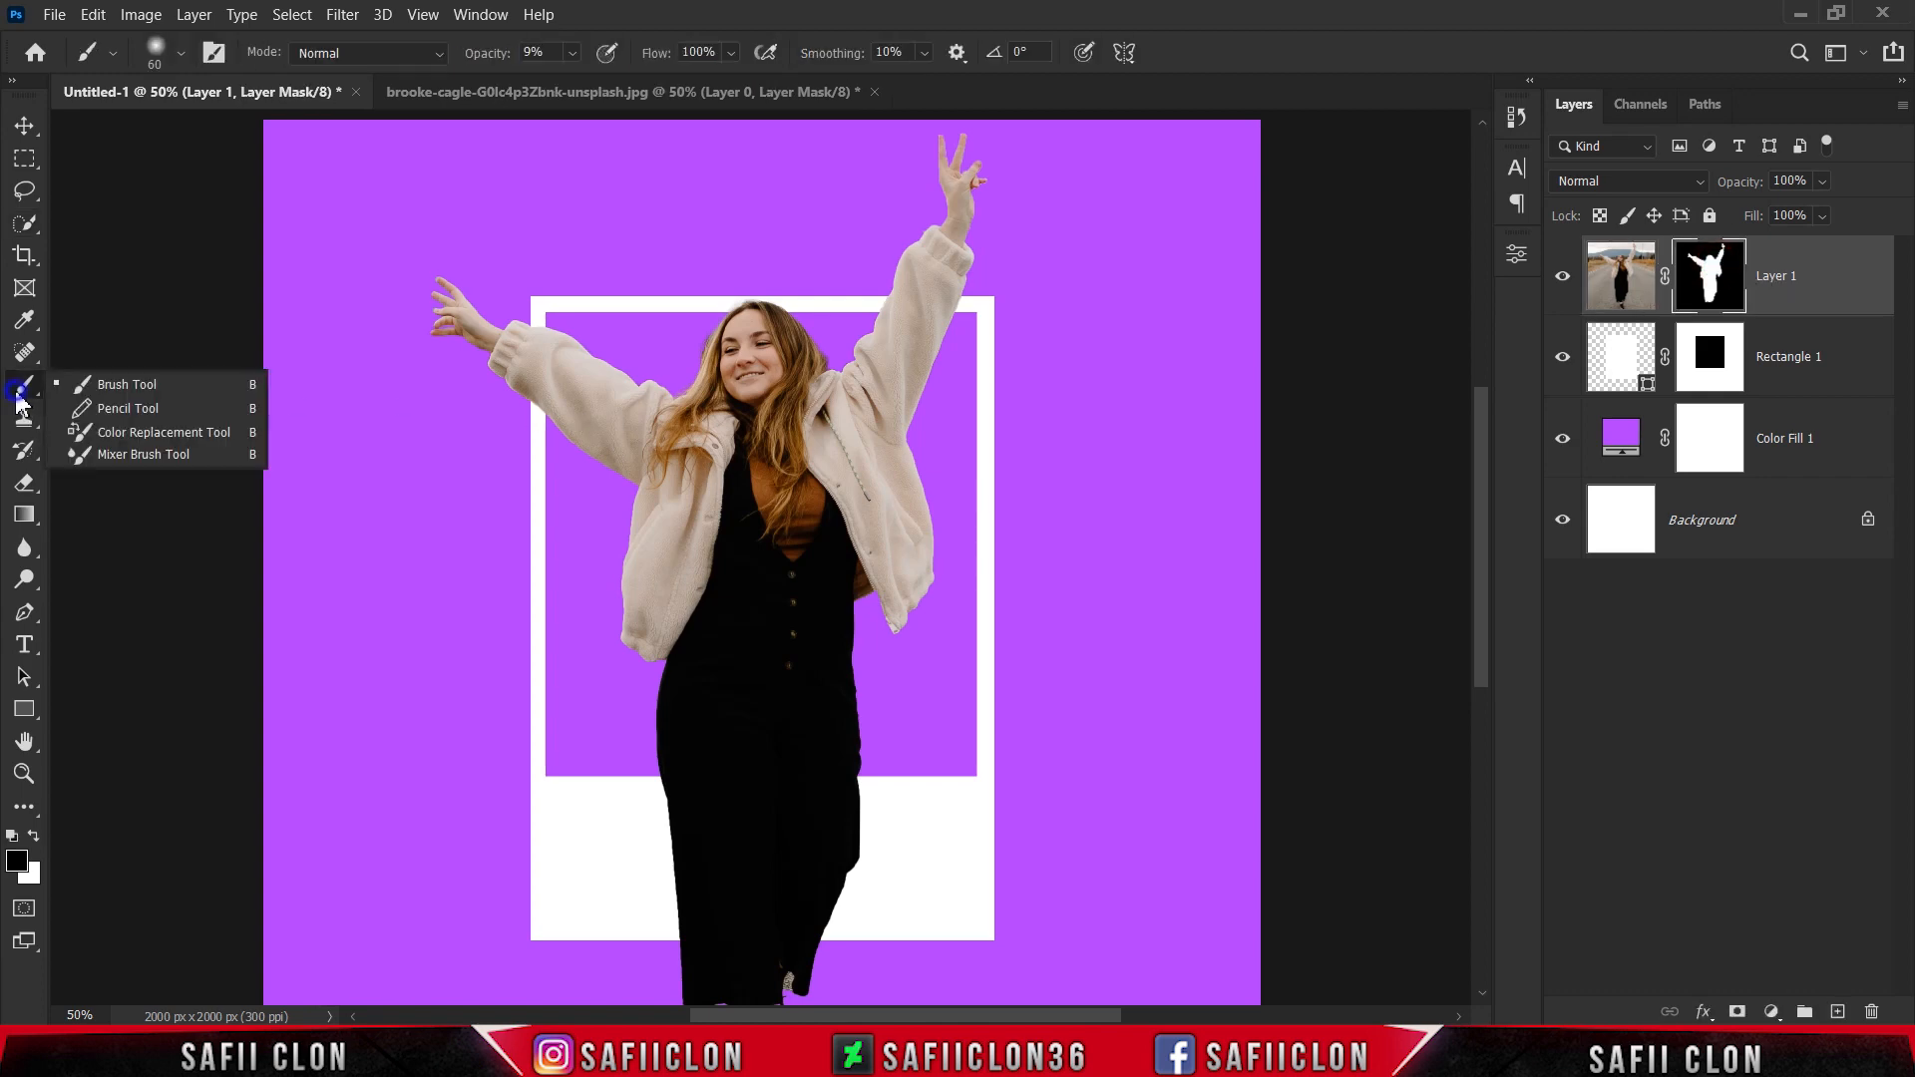
pyautogui.click(128, 389)
pyautogui.click(181, 53)
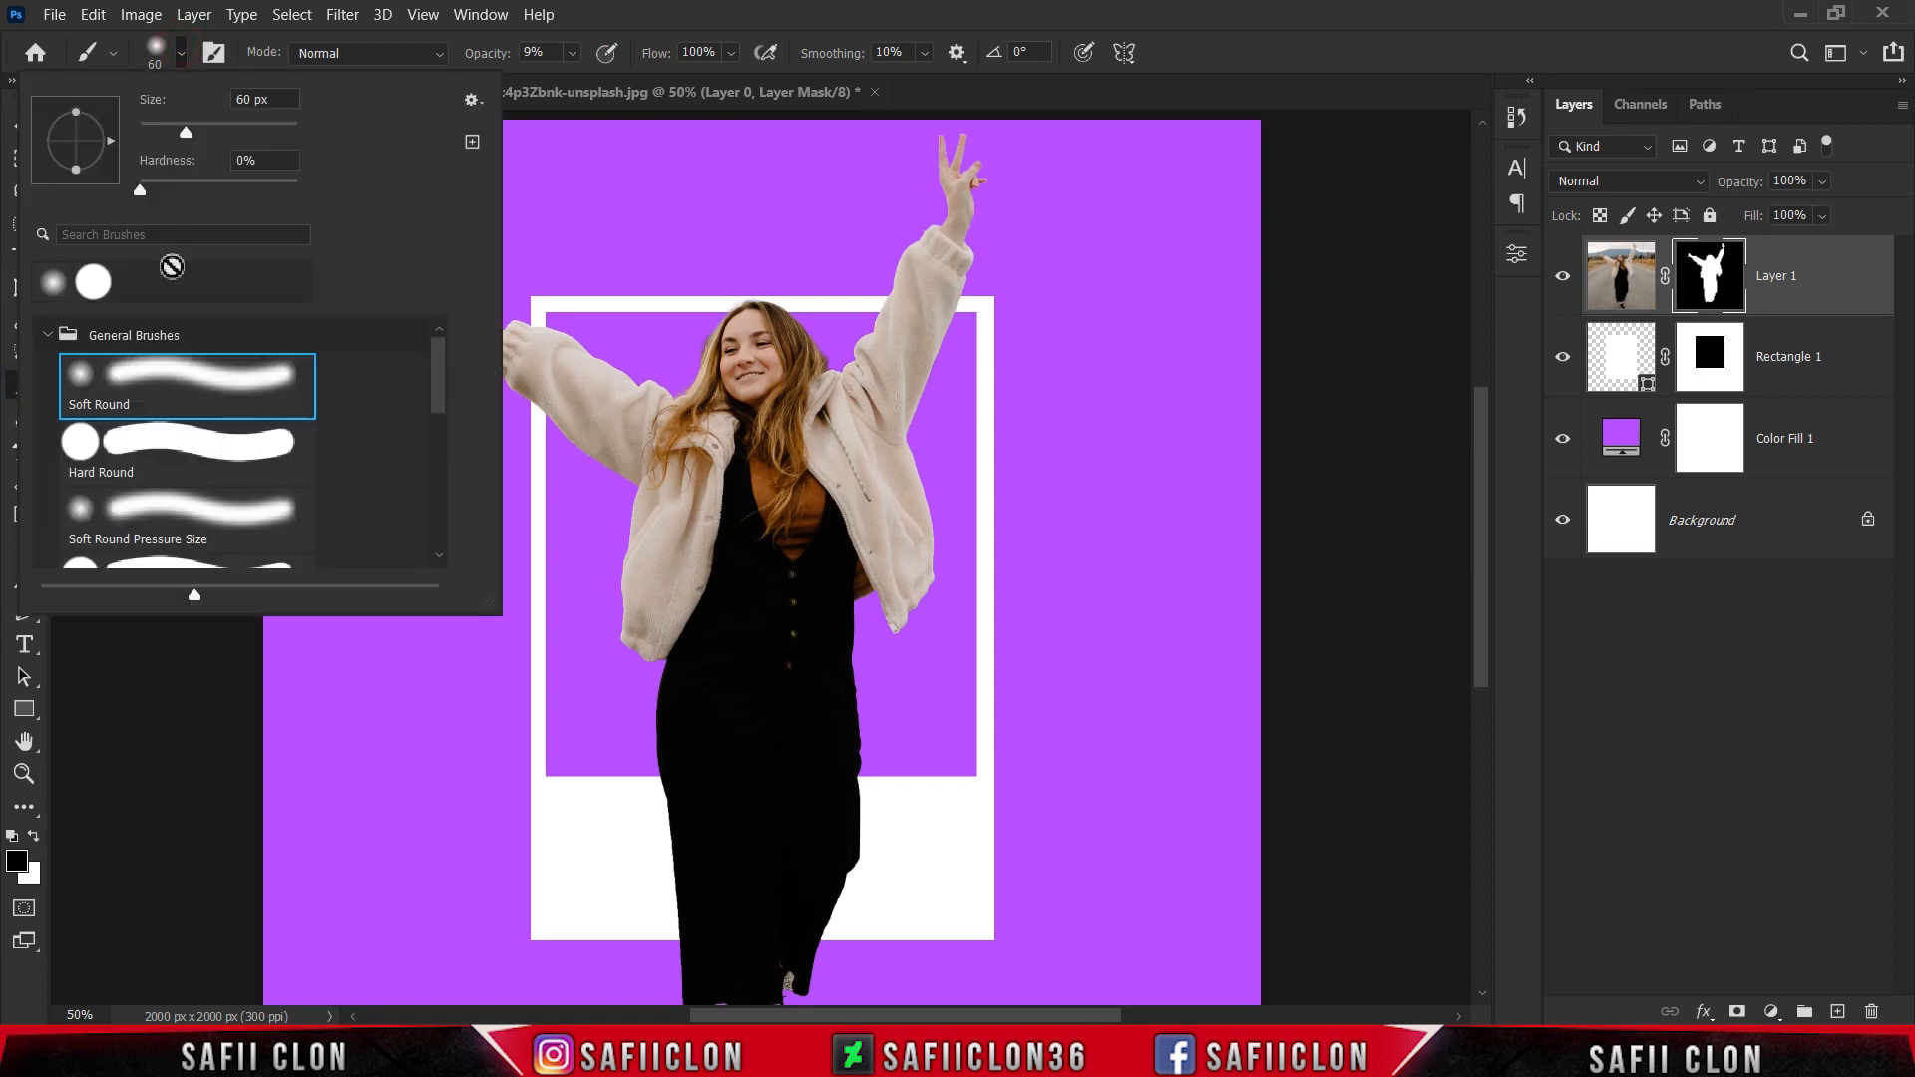
pyautogui.click(167, 374)
pyautogui.click(182, 53)
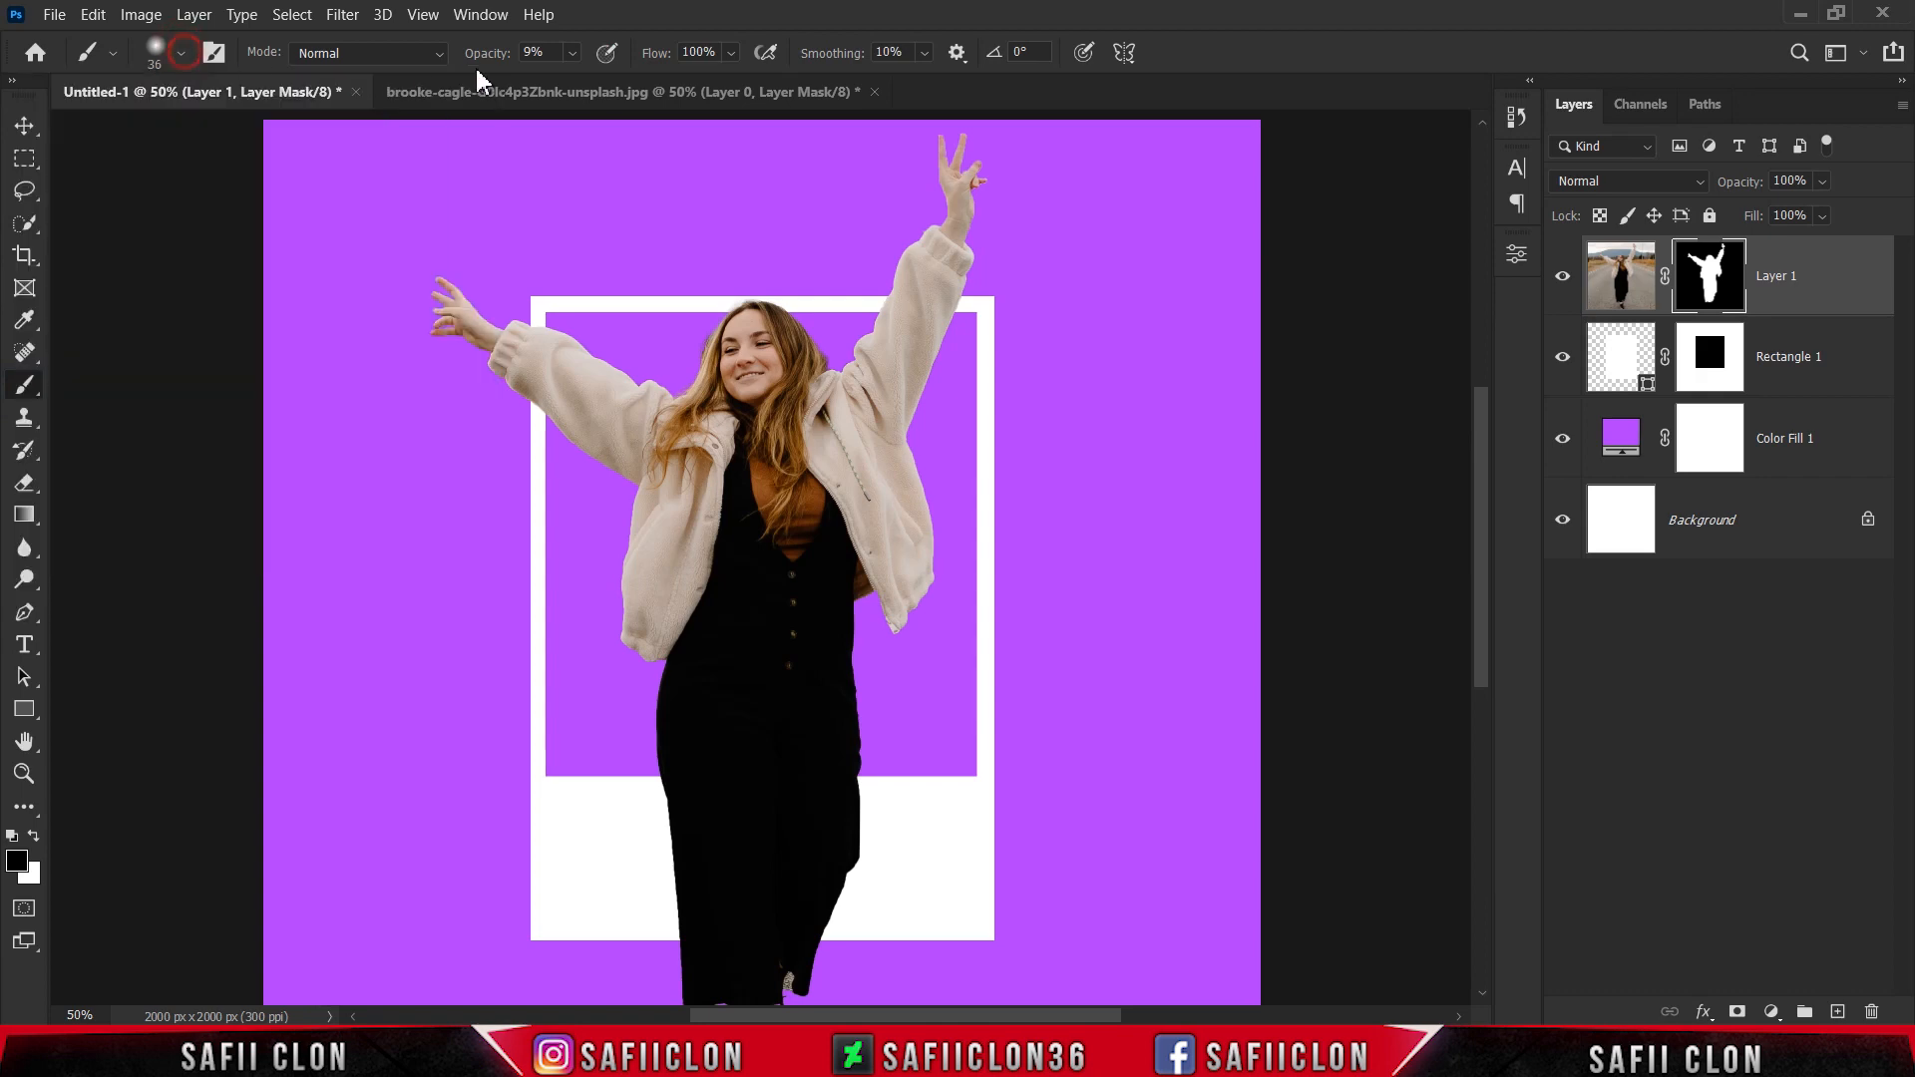
pyautogui.click(573, 53)
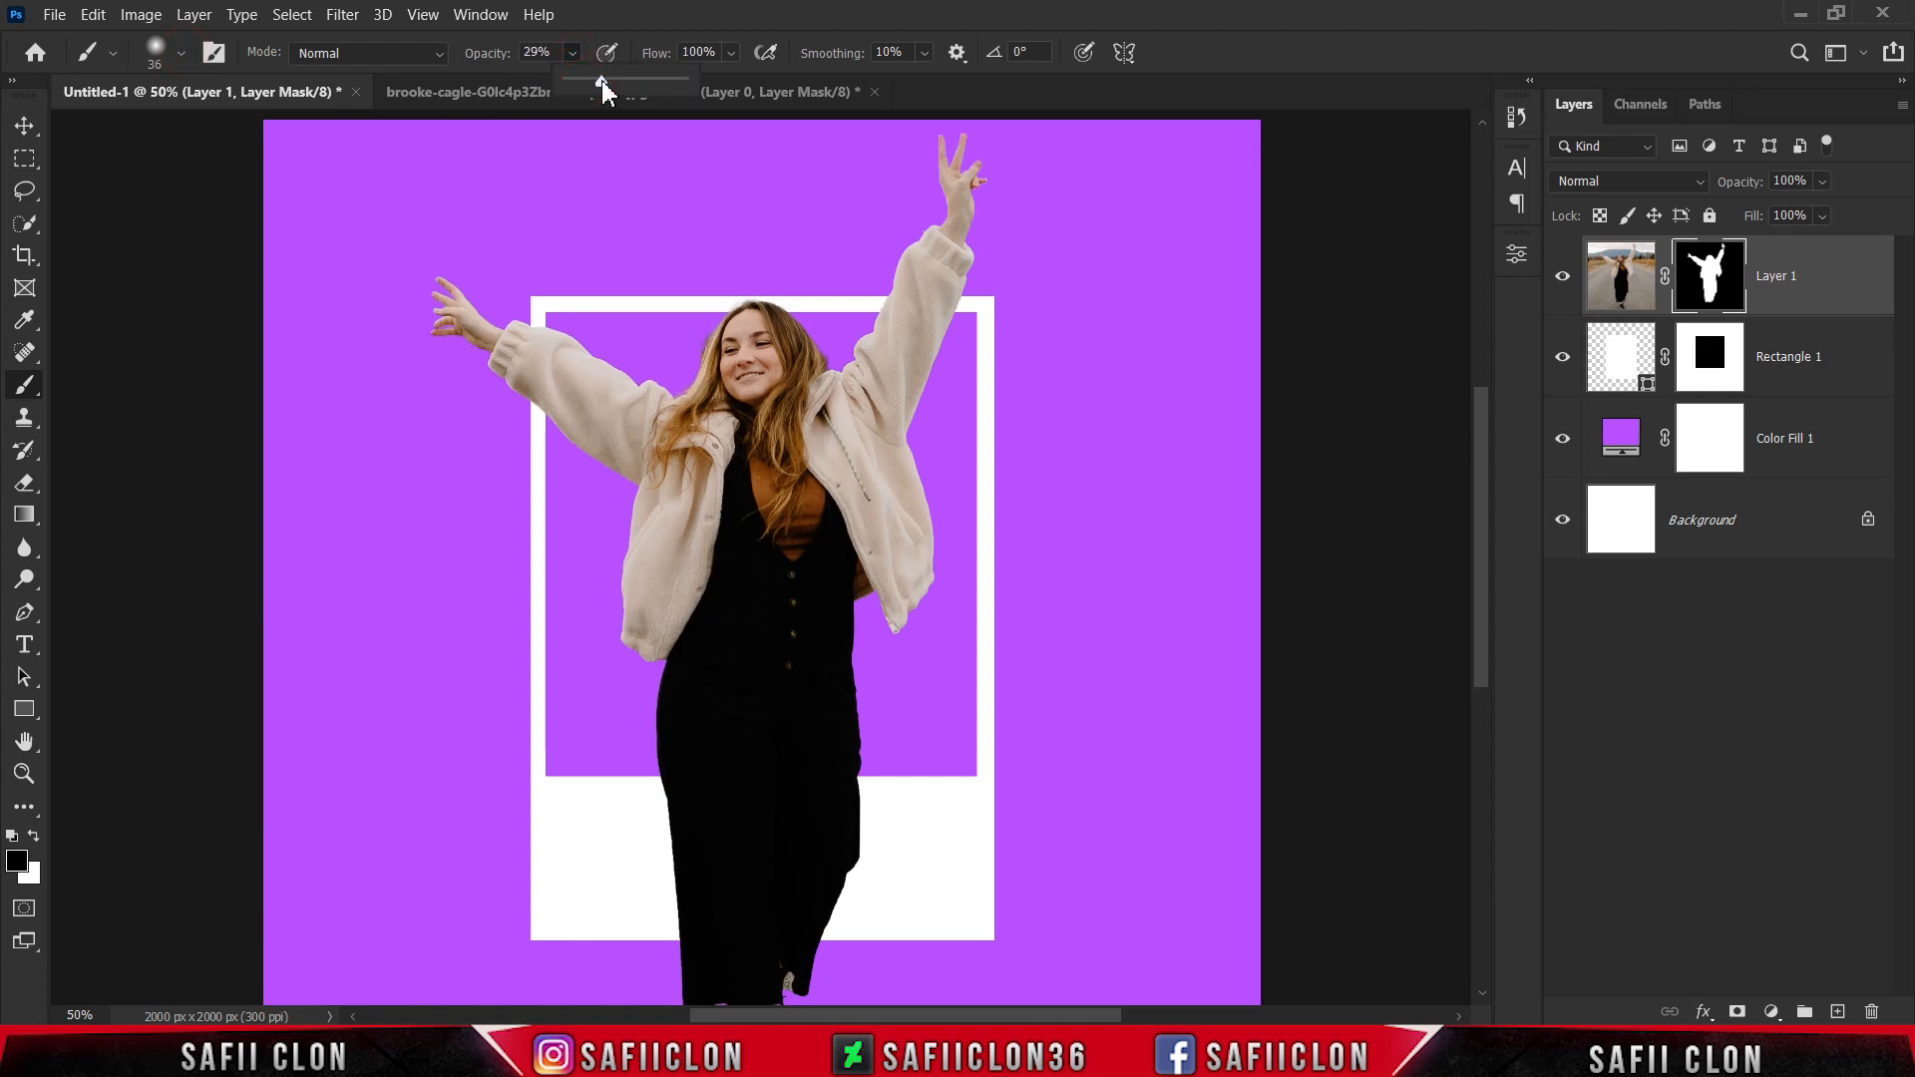
pyautogui.click(573, 52)
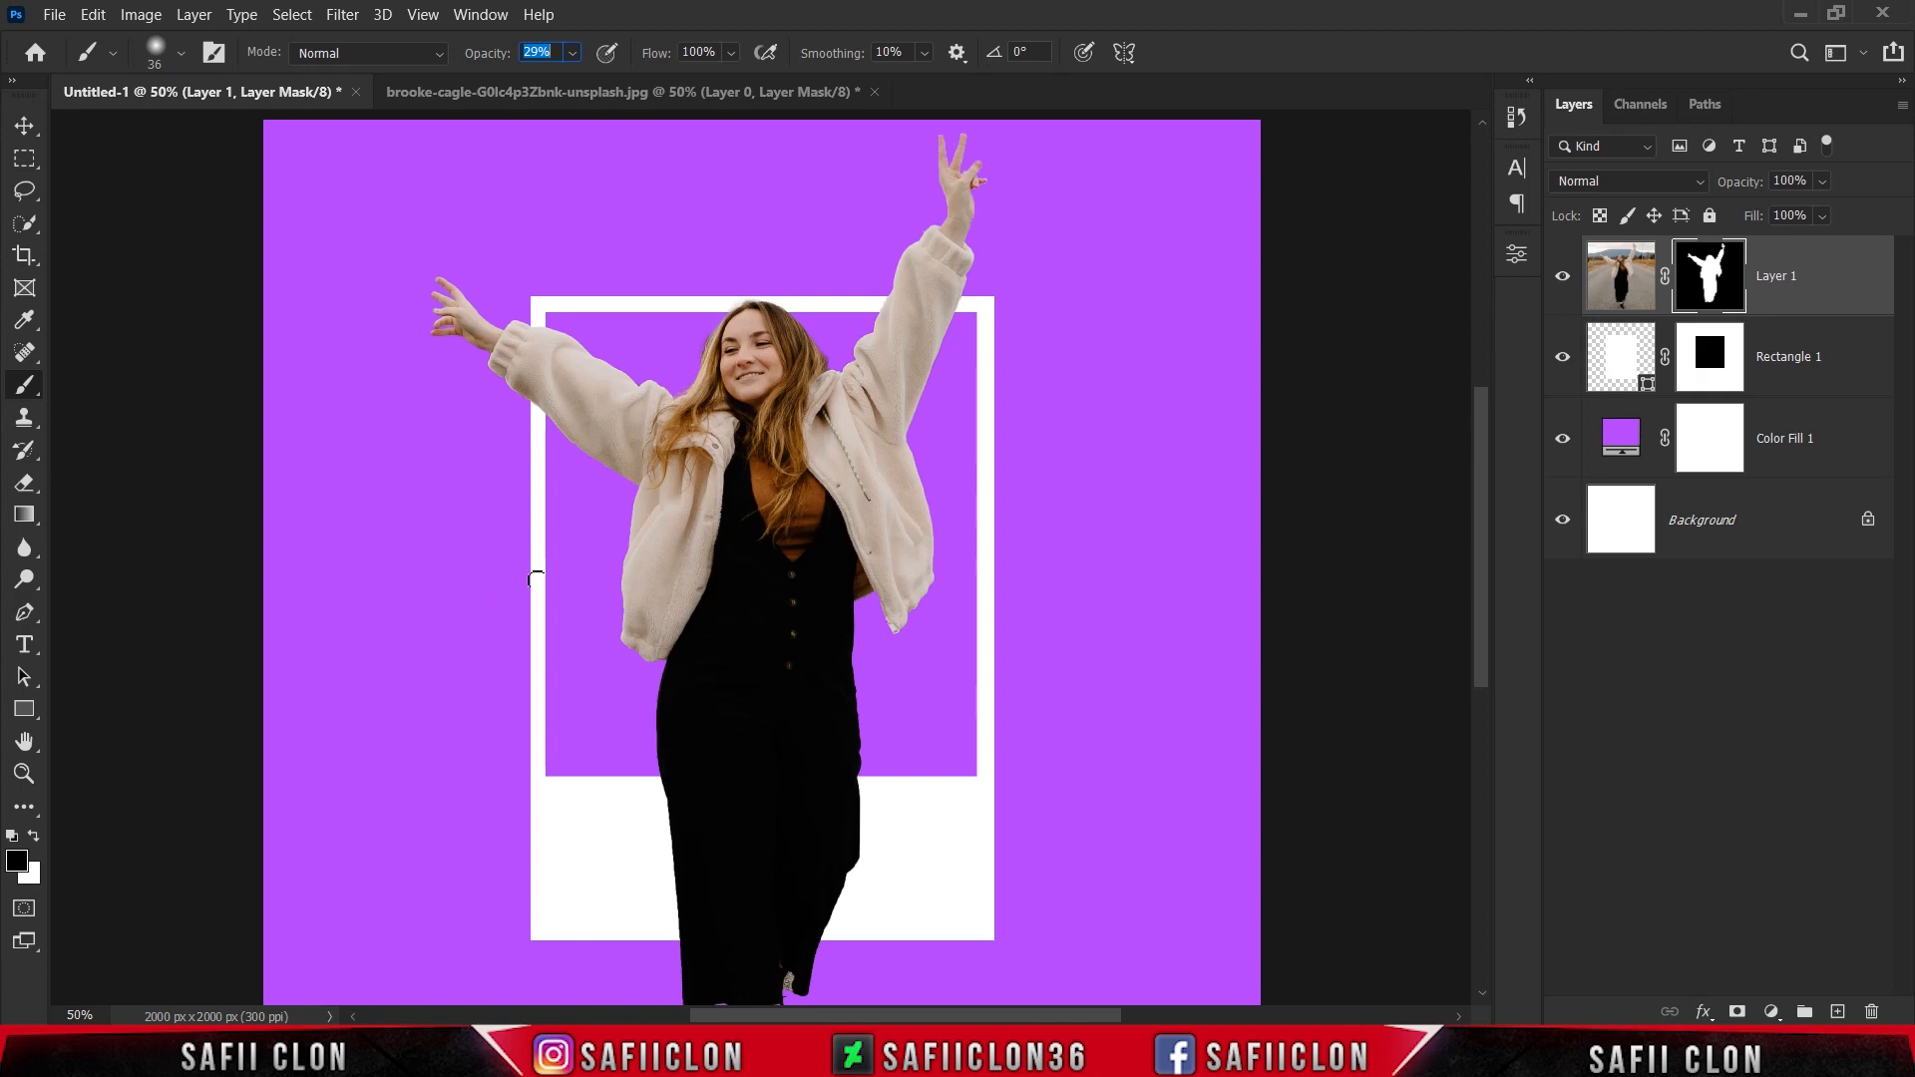
# Paint black on the woman's layer mask to soften the edges of her hair, reducing the brush from 30 px to 10 px
pyautogui.hotkey('ctrl', '+')
pyautogui.scroll(3, 537, 581)
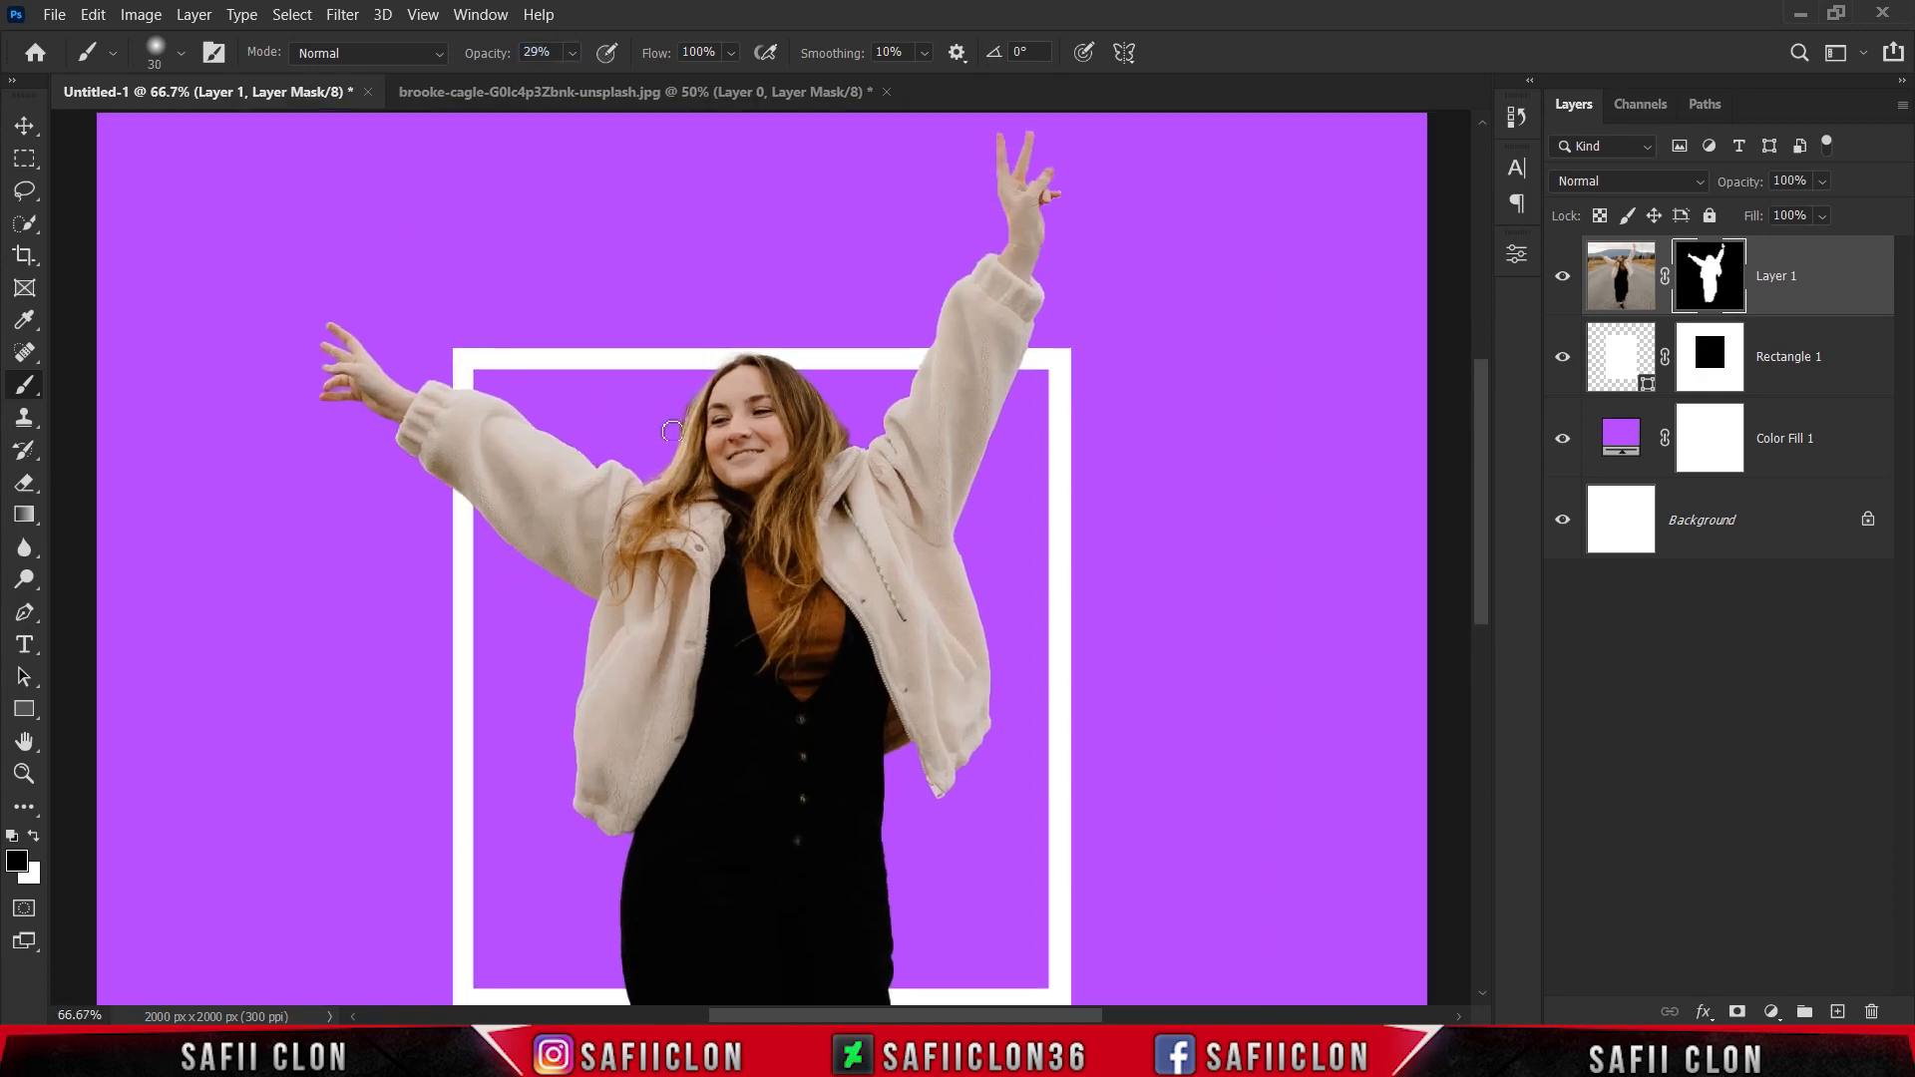
pyautogui.moveTo(670, 425)
pyautogui.mouseDown()
pyautogui.moveTo(690, 384)
pyautogui.moveTo(663, 441)
pyautogui.moveTo(690, 372)
pyautogui.moveTo(663, 436)
pyautogui.moveTo(733, 347)
pyautogui.mouseUp()
pyautogui.click(856, 428)
pyautogui.press('[')
pyautogui.press('[')
pyautogui.press('[')
pyautogui.scroll(-2, 1231, 456)
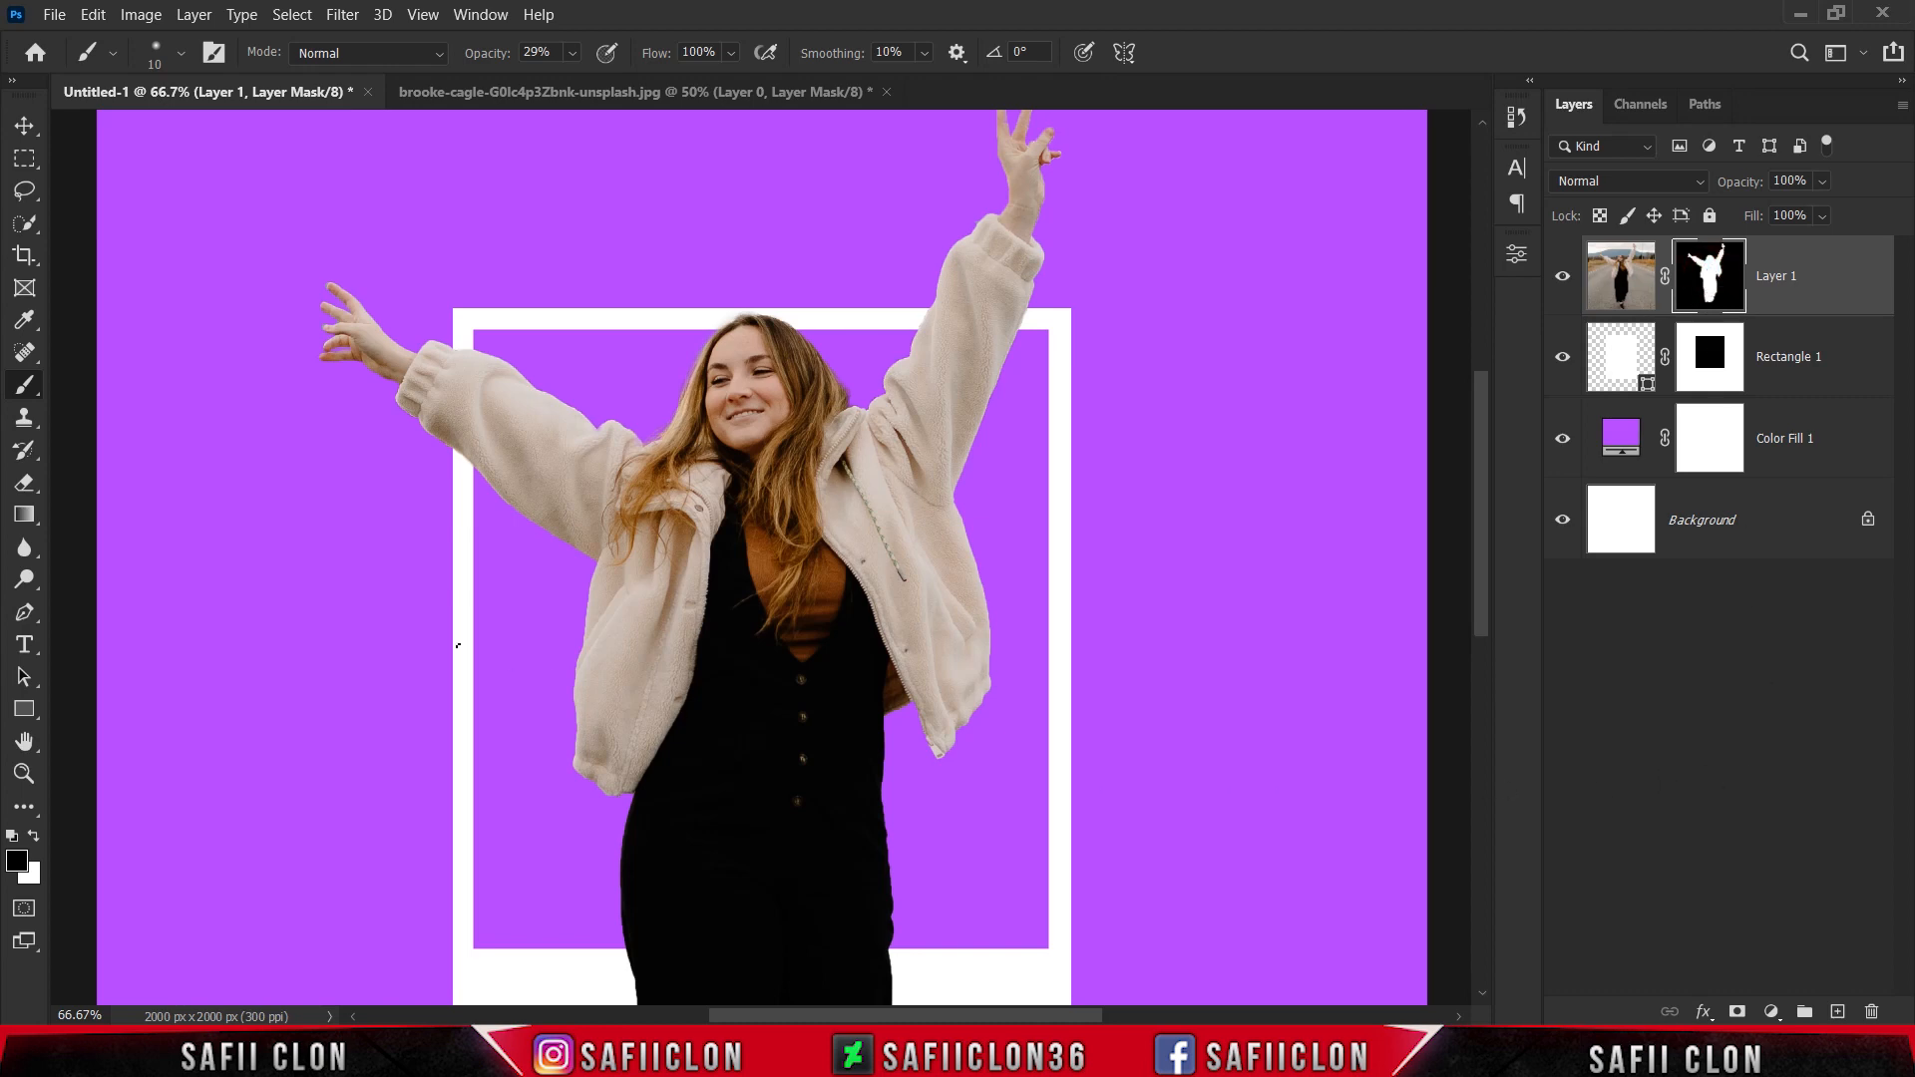
# Switch to the Hard Round brush at 44 px and set its opacity to 100%
pyautogui.rightClick(27, 386)
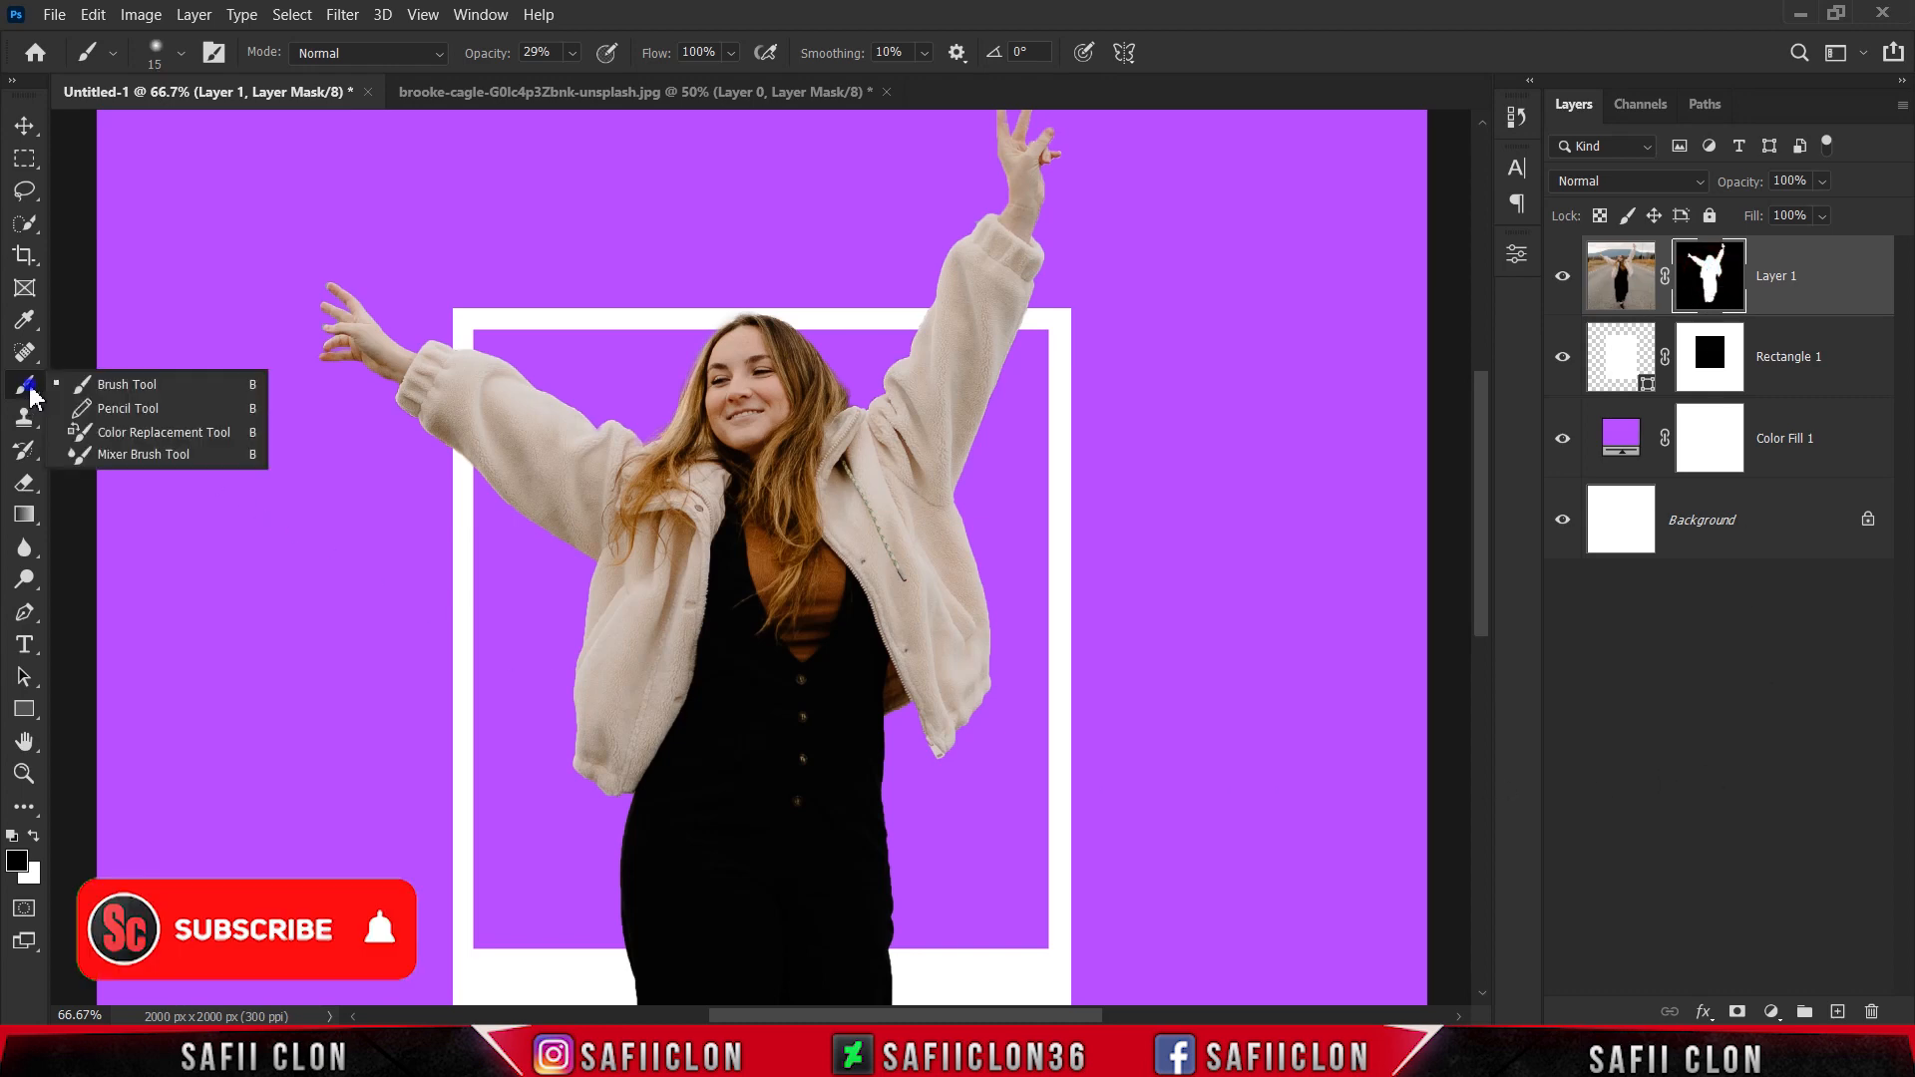
pyautogui.click(90, 376)
pyautogui.press(']')
pyautogui.click(180, 53)
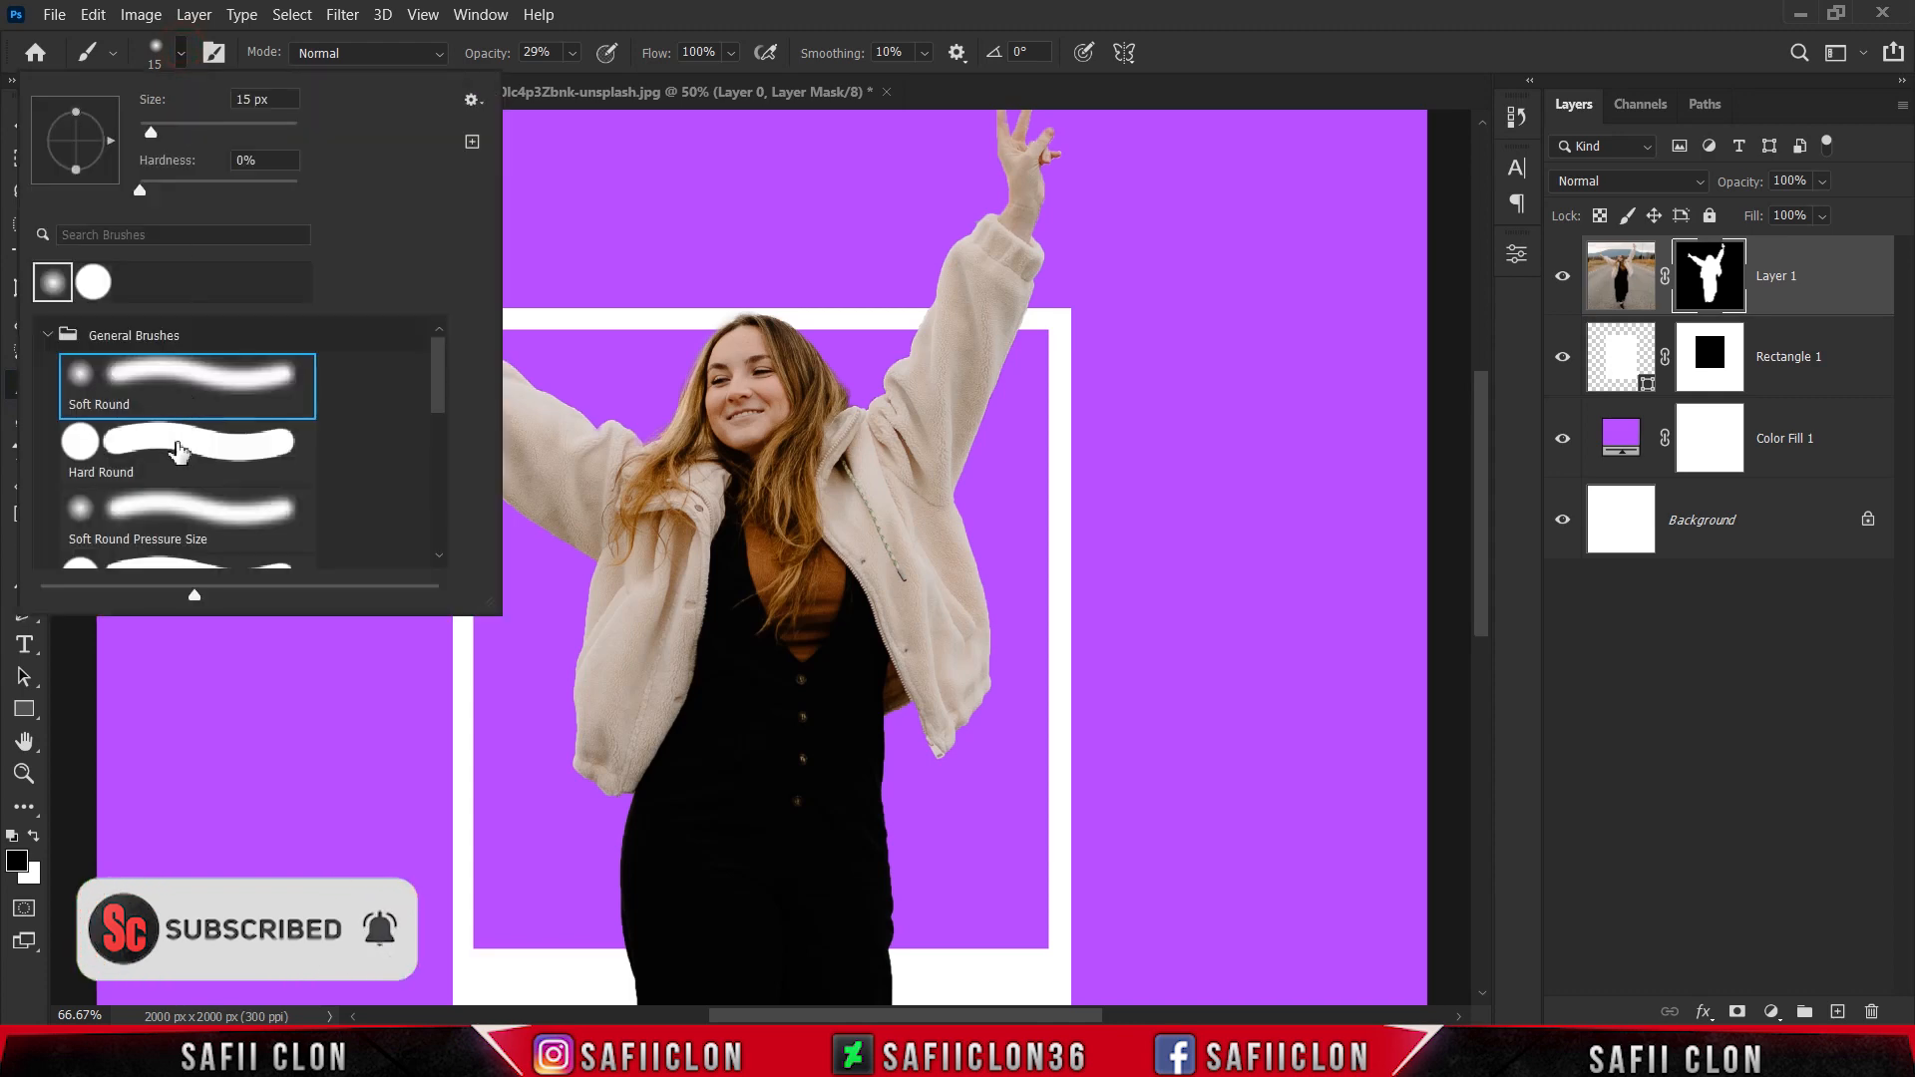
pyautogui.click(175, 449)
pyautogui.moveTo(151, 132); pyautogui.dragTo(174, 131)
pyautogui.click(184, 53)
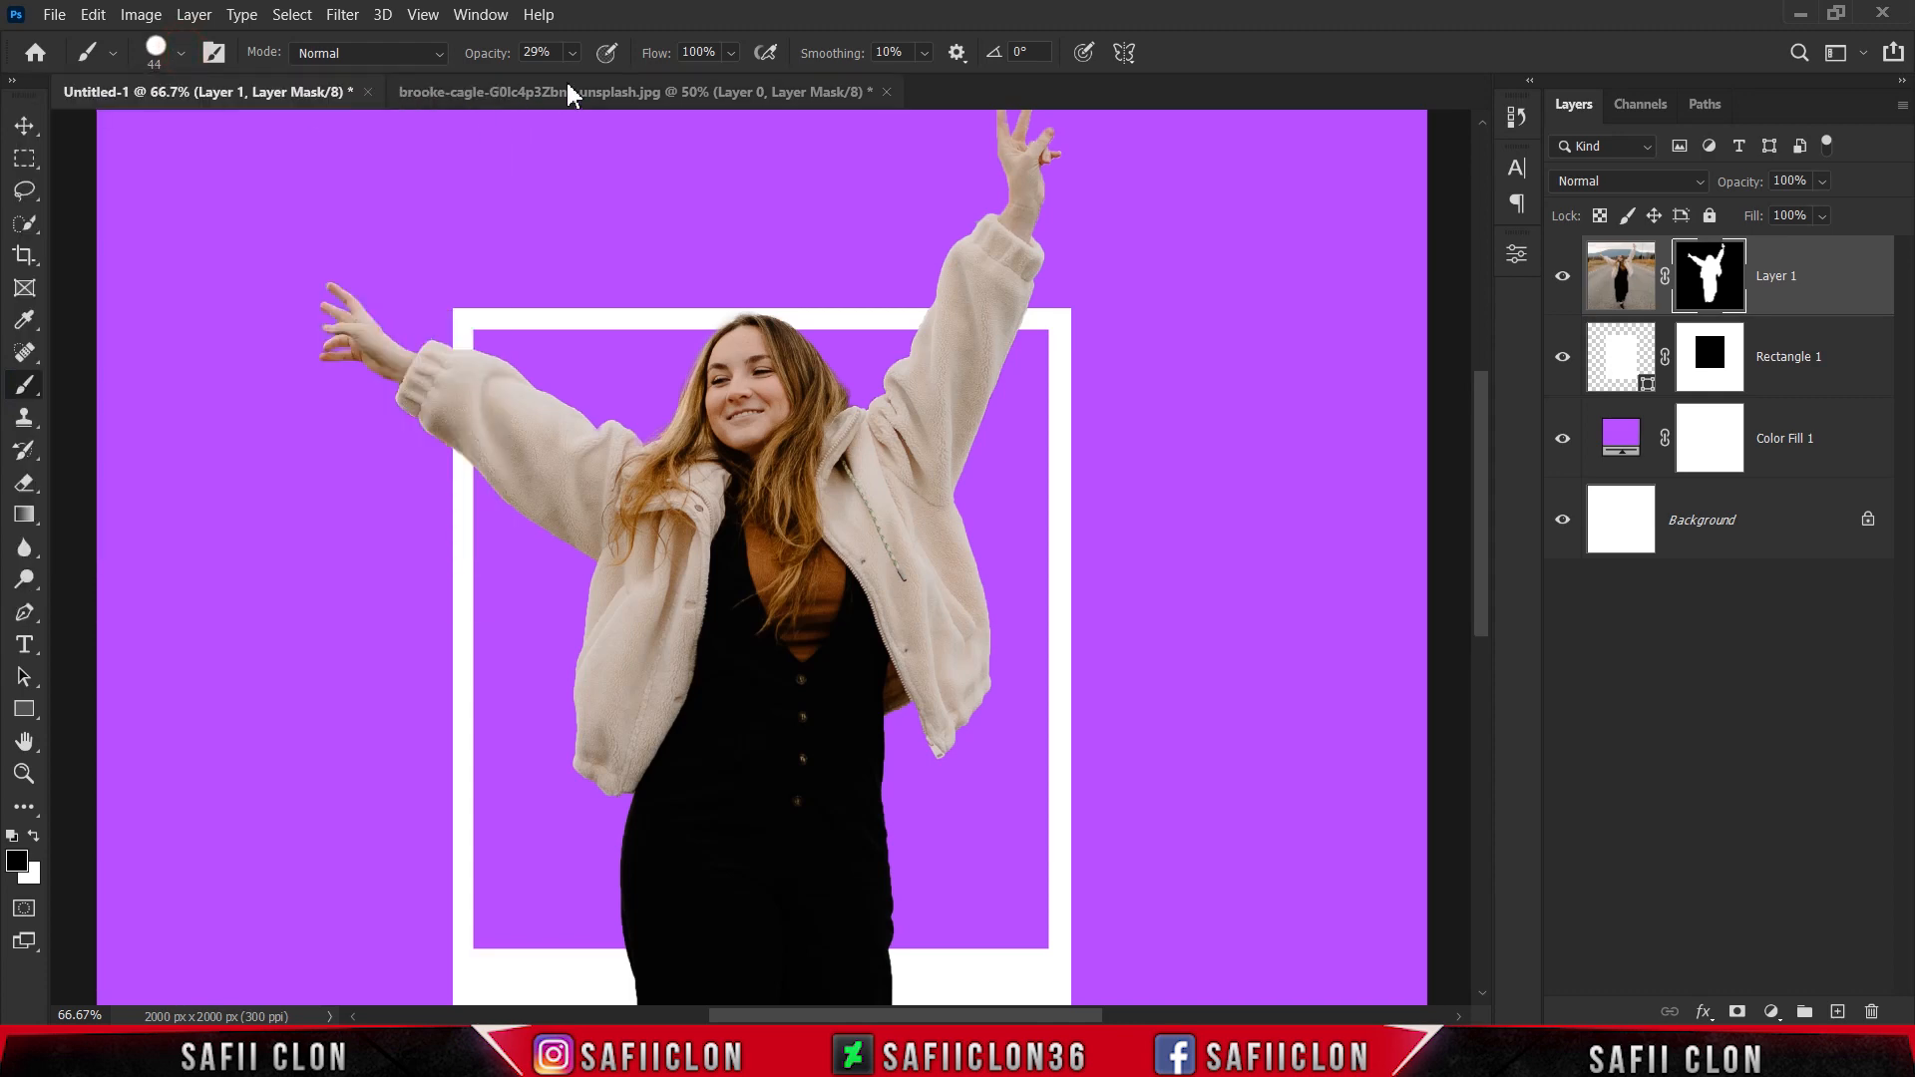
pyautogui.click(573, 53)
pyautogui.moveTo(595, 80); pyautogui.dragTo(678, 78)
# Mask out the woman's lower legs extending past the frame's bottom edge, enlarging the brush to between 70 and 100 px
pyautogui.hotkey('ctrl', '-')
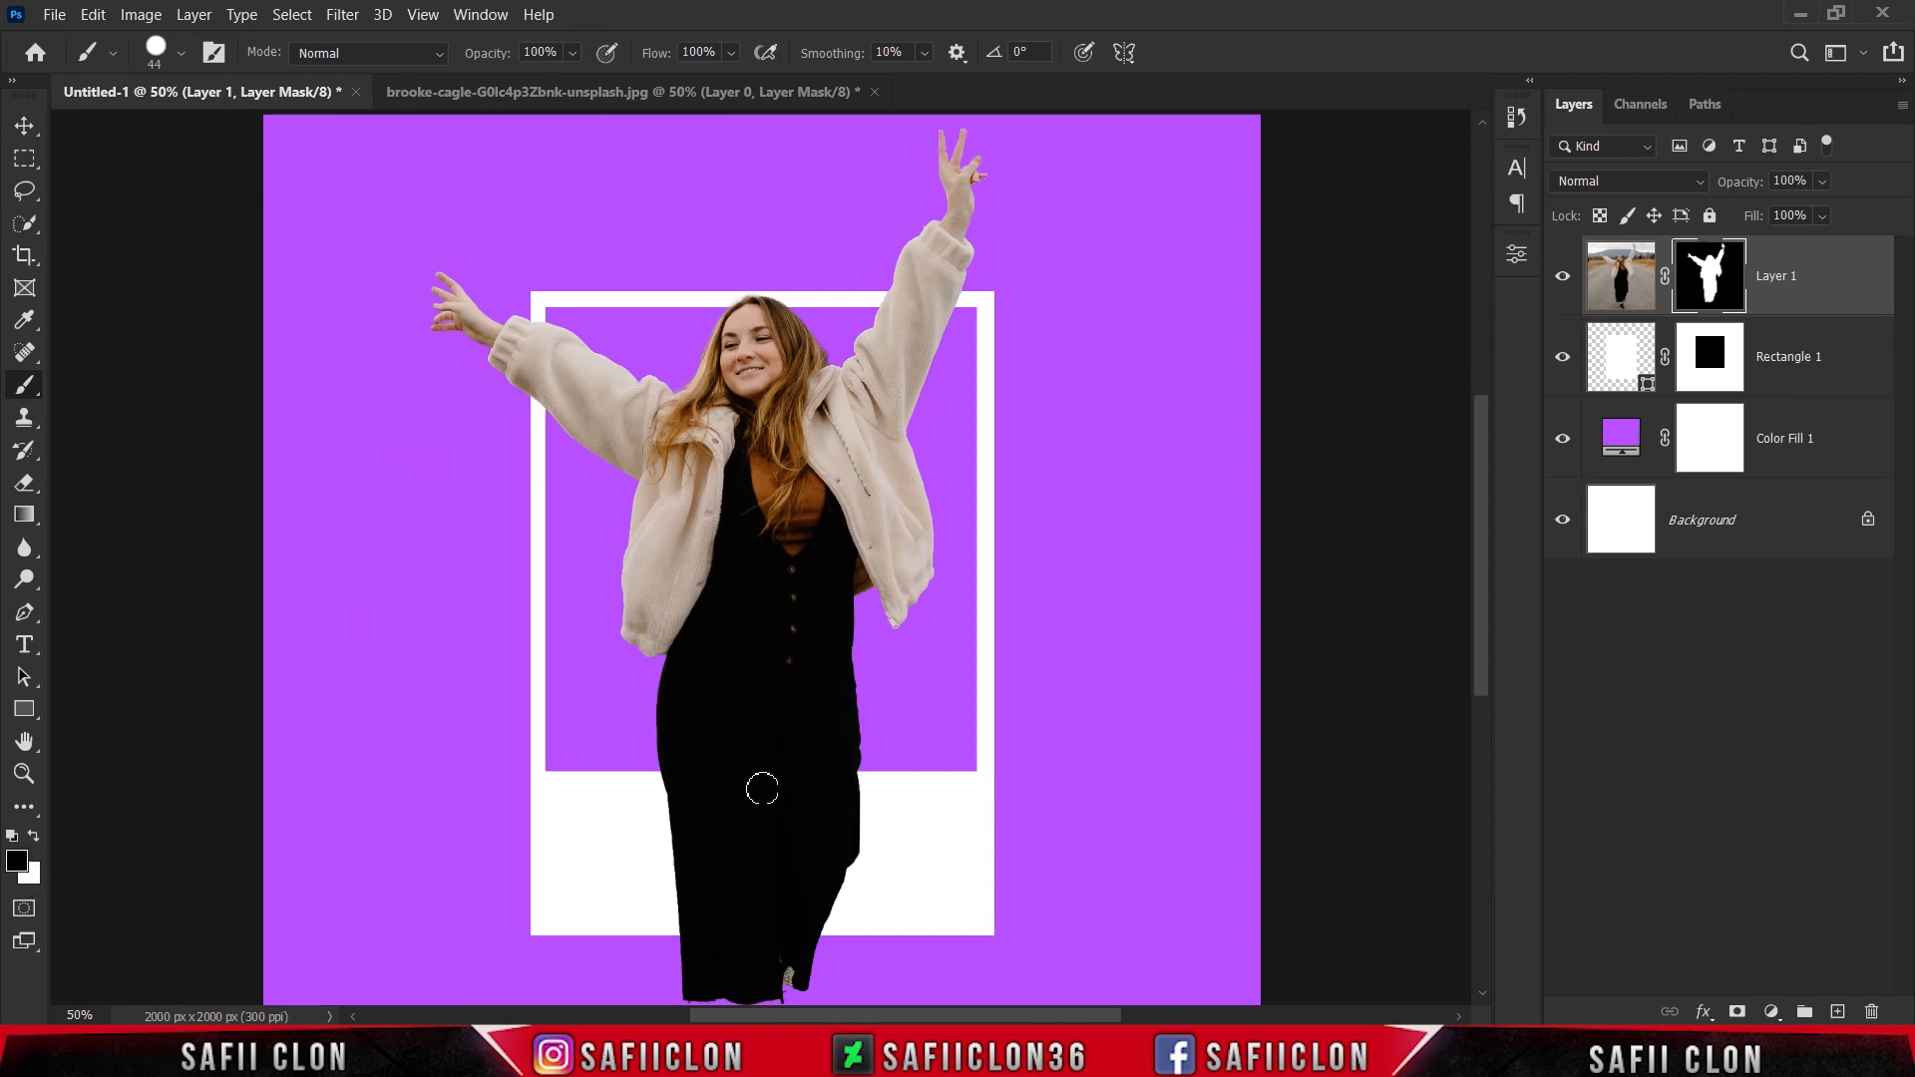
pyautogui.scroll(-3, 762, 789)
pyautogui.press(']')
pyautogui.press(']')
pyautogui.press(']')
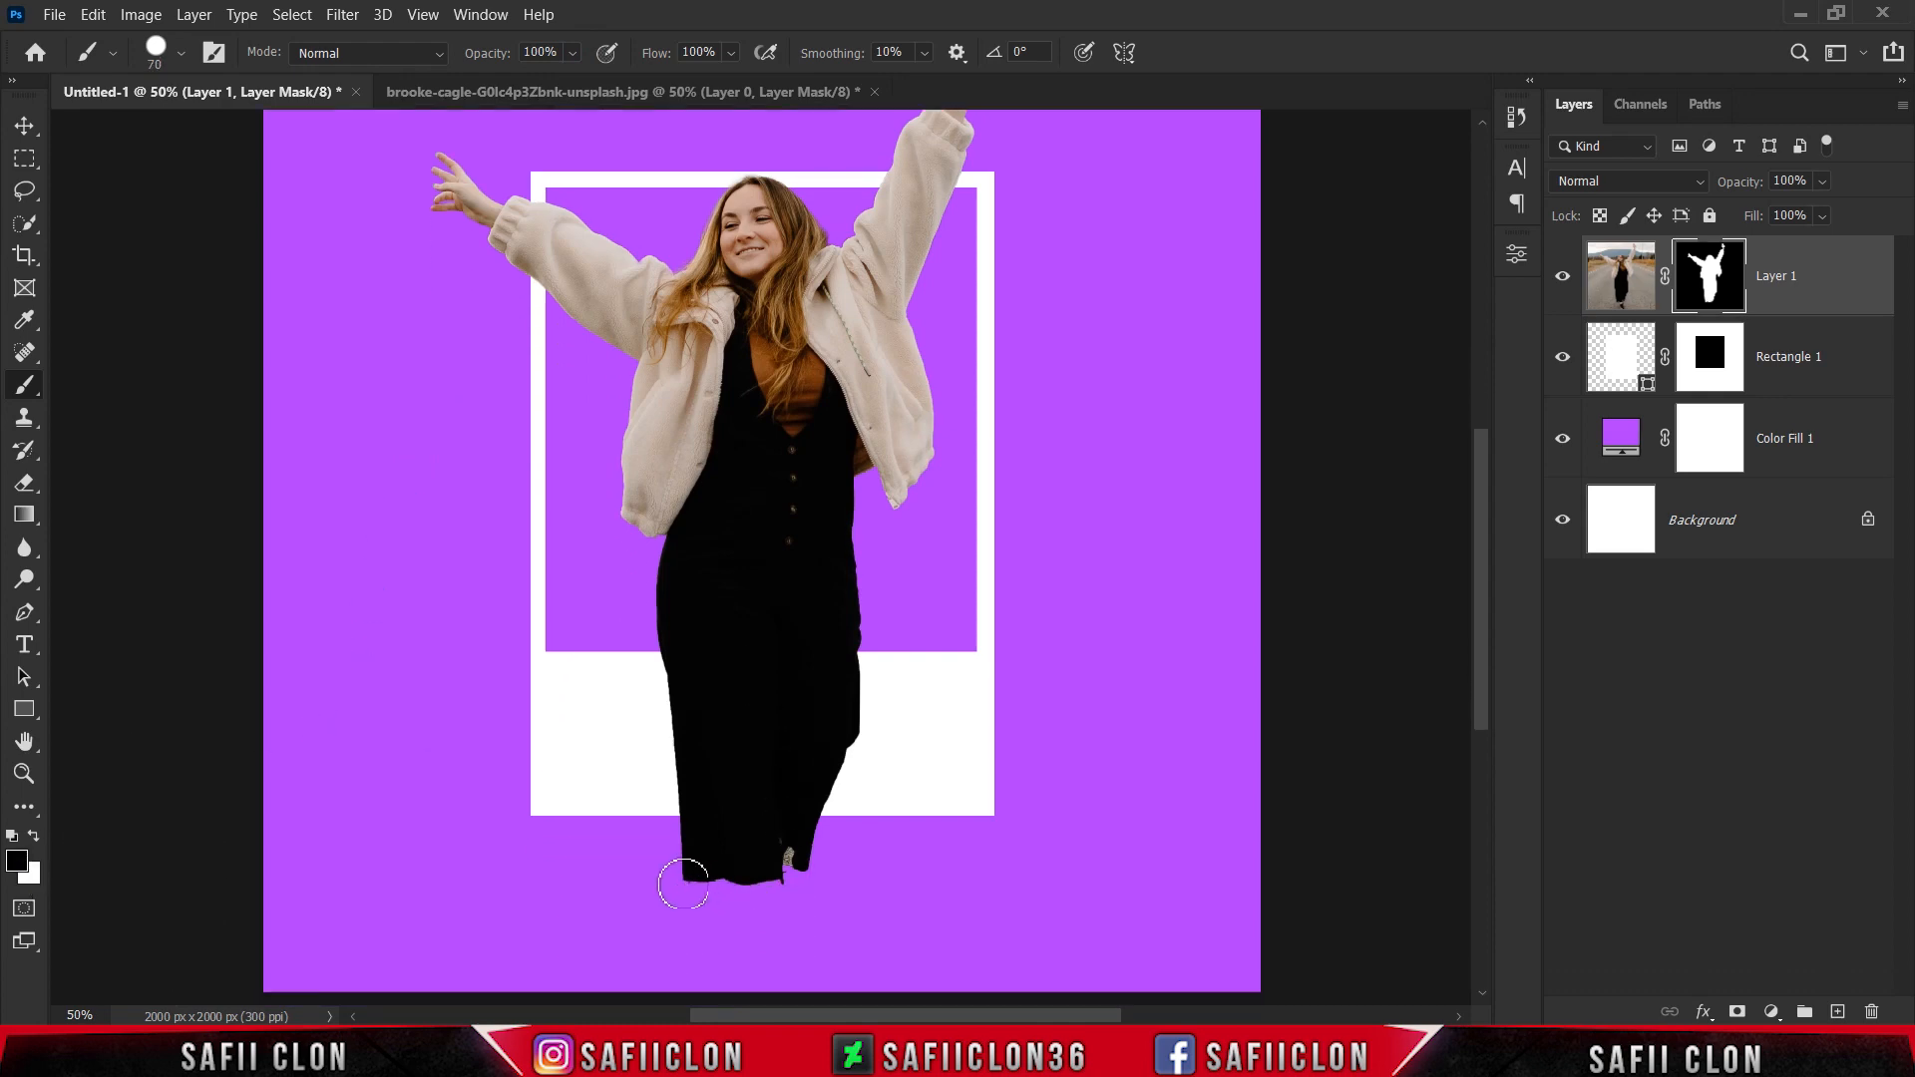
pyautogui.moveTo(666, 884)
pyautogui.mouseDown()
pyautogui.moveTo(823, 884)
pyautogui.moveTo(611, 857)
pyautogui.moveTo(676, 825)
pyautogui.moveTo(730, 859)
pyautogui.moveTo(673, 823)
pyautogui.moveTo(854, 797)
pyautogui.moveTo(655, 796)
pyautogui.moveTo(918, 778)
pyautogui.mouseUp()
pyautogui.press(']')
pyautogui.press(']')
pyautogui.press(']')
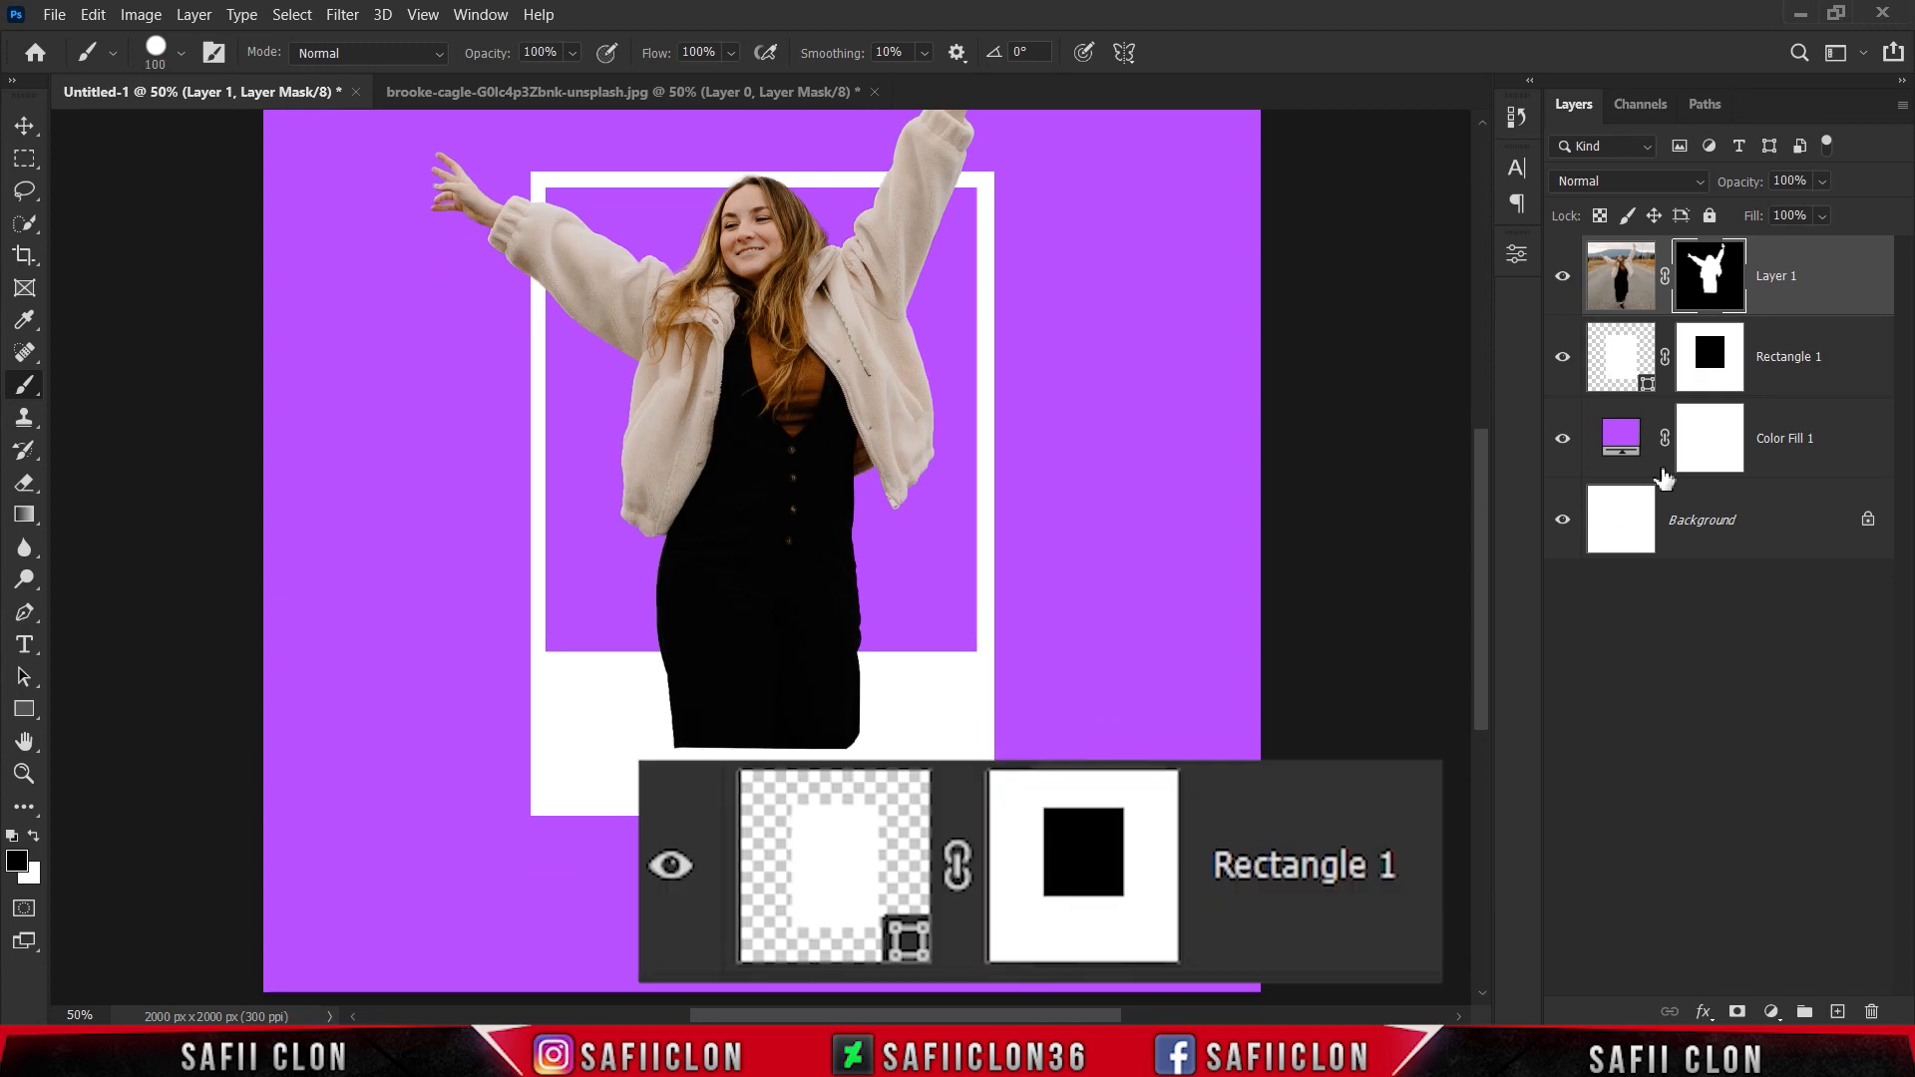
# Load the frame's mask as a selection, mask out the dress overlapping the frame's bottom white strip, and deselect
pyautogui.keyDown('ctrl'); pyautogui.click(1711, 355); pyautogui.keyUp('ctrl')
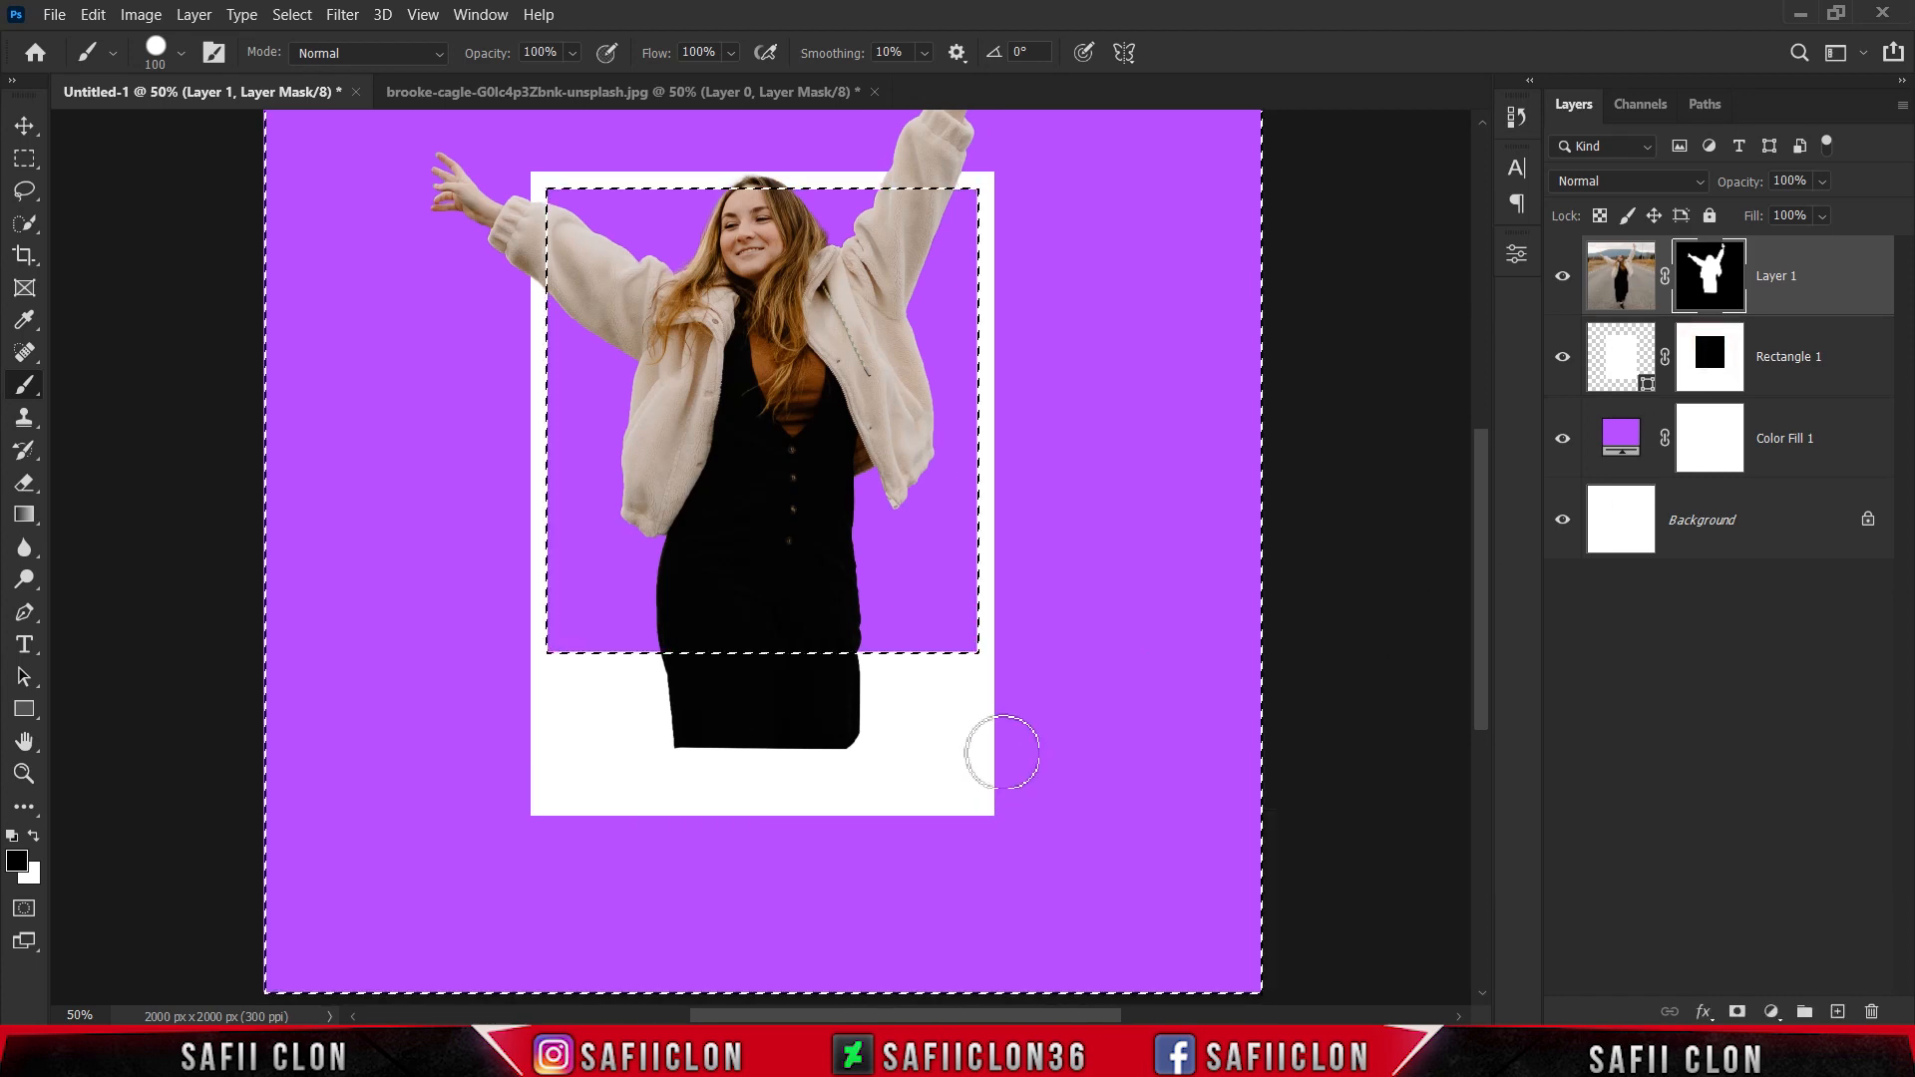
pyautogui.moveTo(660, 745)
pyautogui.mouseDown()
pyautogui.moveTo(865, 741)
pyautogui.moveTo(695, 733)
pyautogui.moveTo(898, 711)
pyautogui.moveTo(668, 704)
pyautogui.moveTo(691, 676)
pyautogui.moveTo(852, 656)
pyautogui.moveTo(609, 670)
pyautogui.moveTo(899, 670)
pyautogui.moveTo(667, 668)
pyautogui.moveTo(870, 669)
pyautogui.moveTo(751, 651)
pyautogui.moveTo(837, 656)
pyautogui.mouseUp()
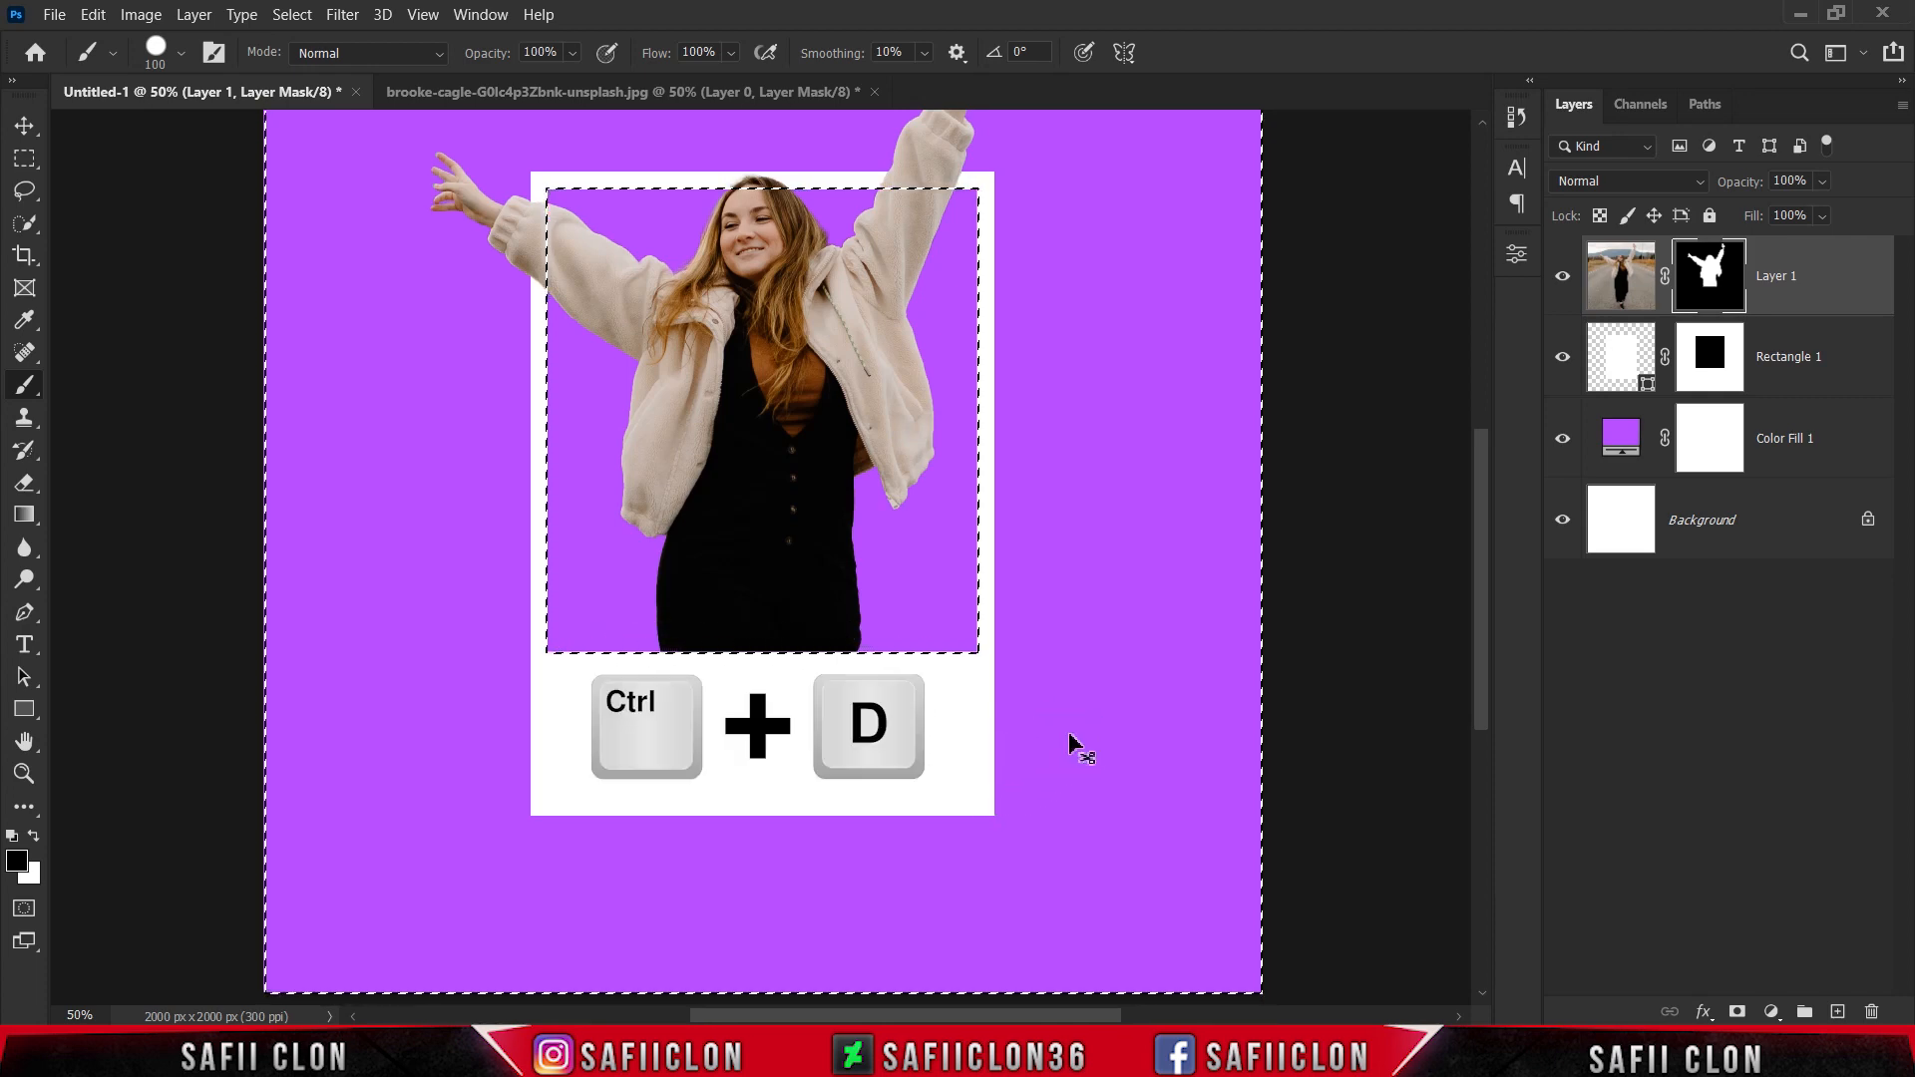
pyautogui.hotkey('ctrl', 'd')
# Add a new empty layer between the Rectangle 1 frame layer and the woman's layer
pyautogui.scroll(3, 1107, 720)
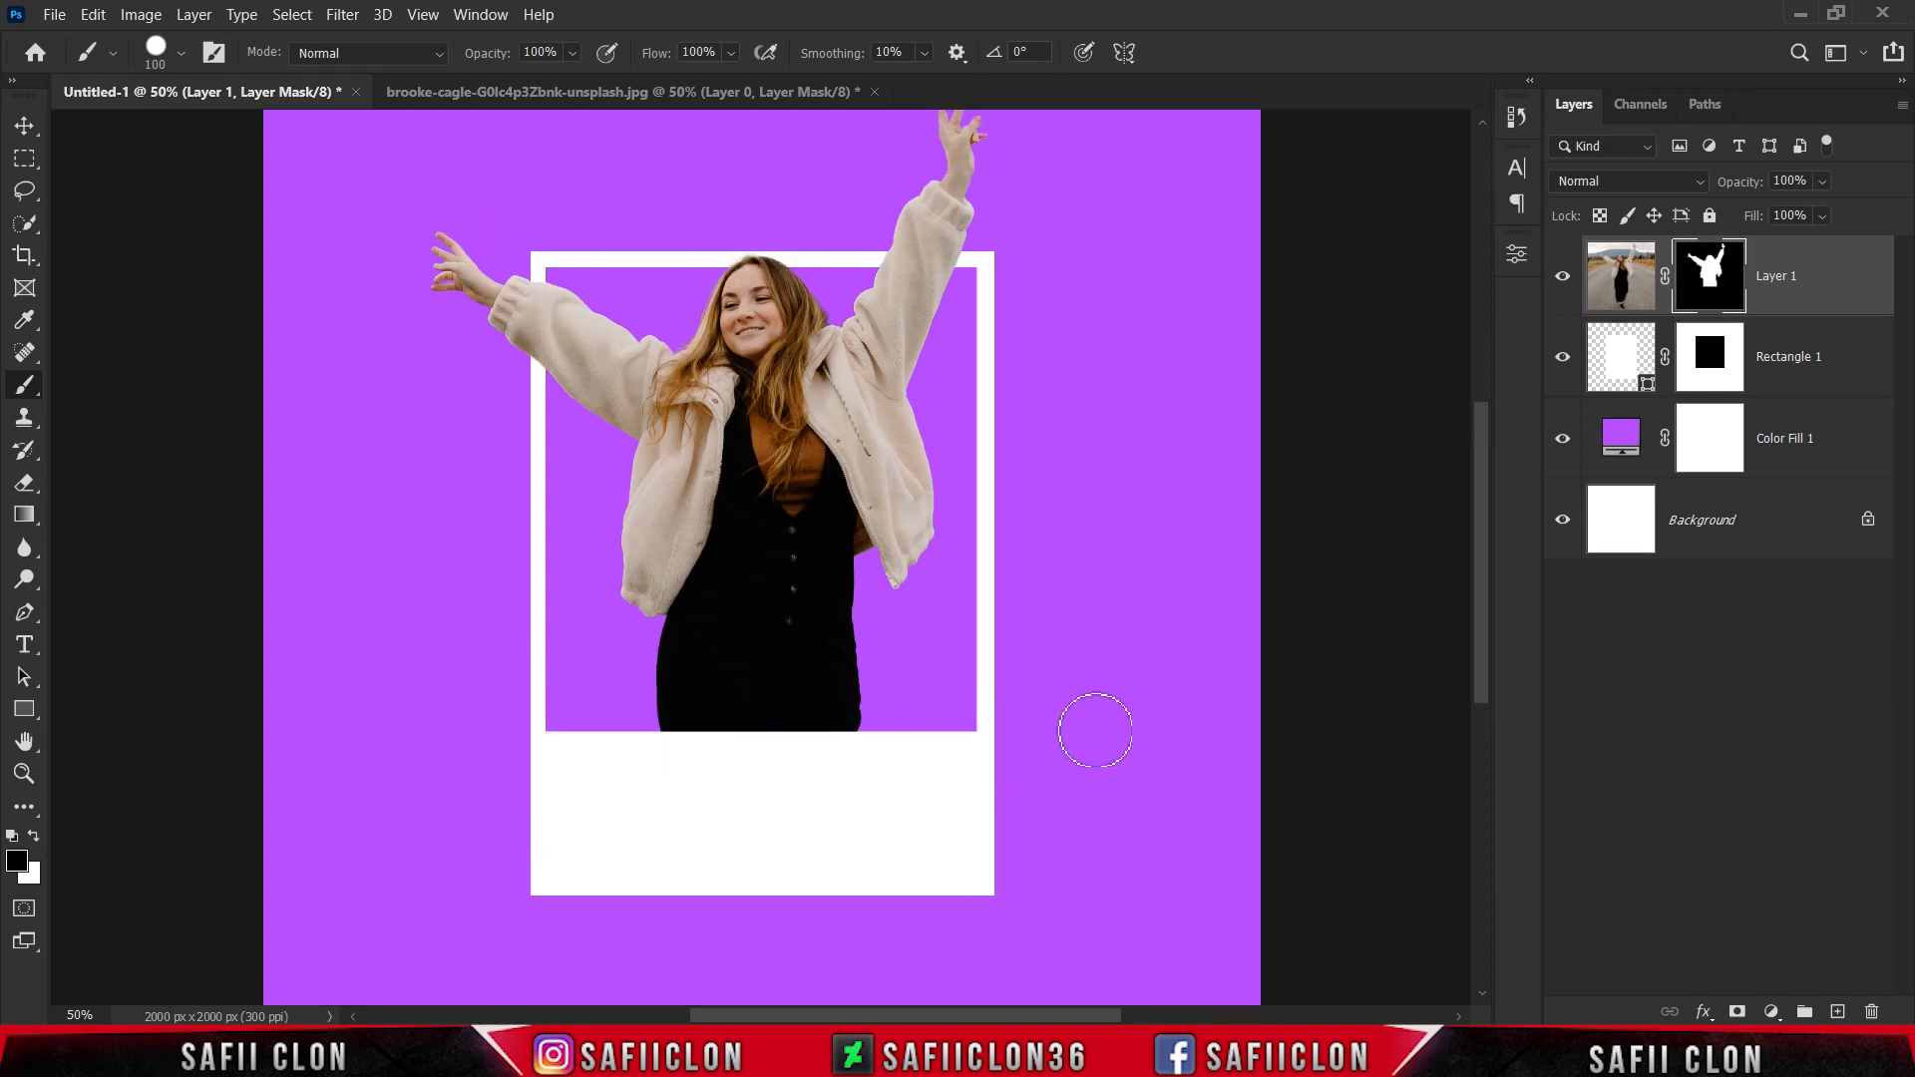
pyautogui.scroll(1, 1113, 724)
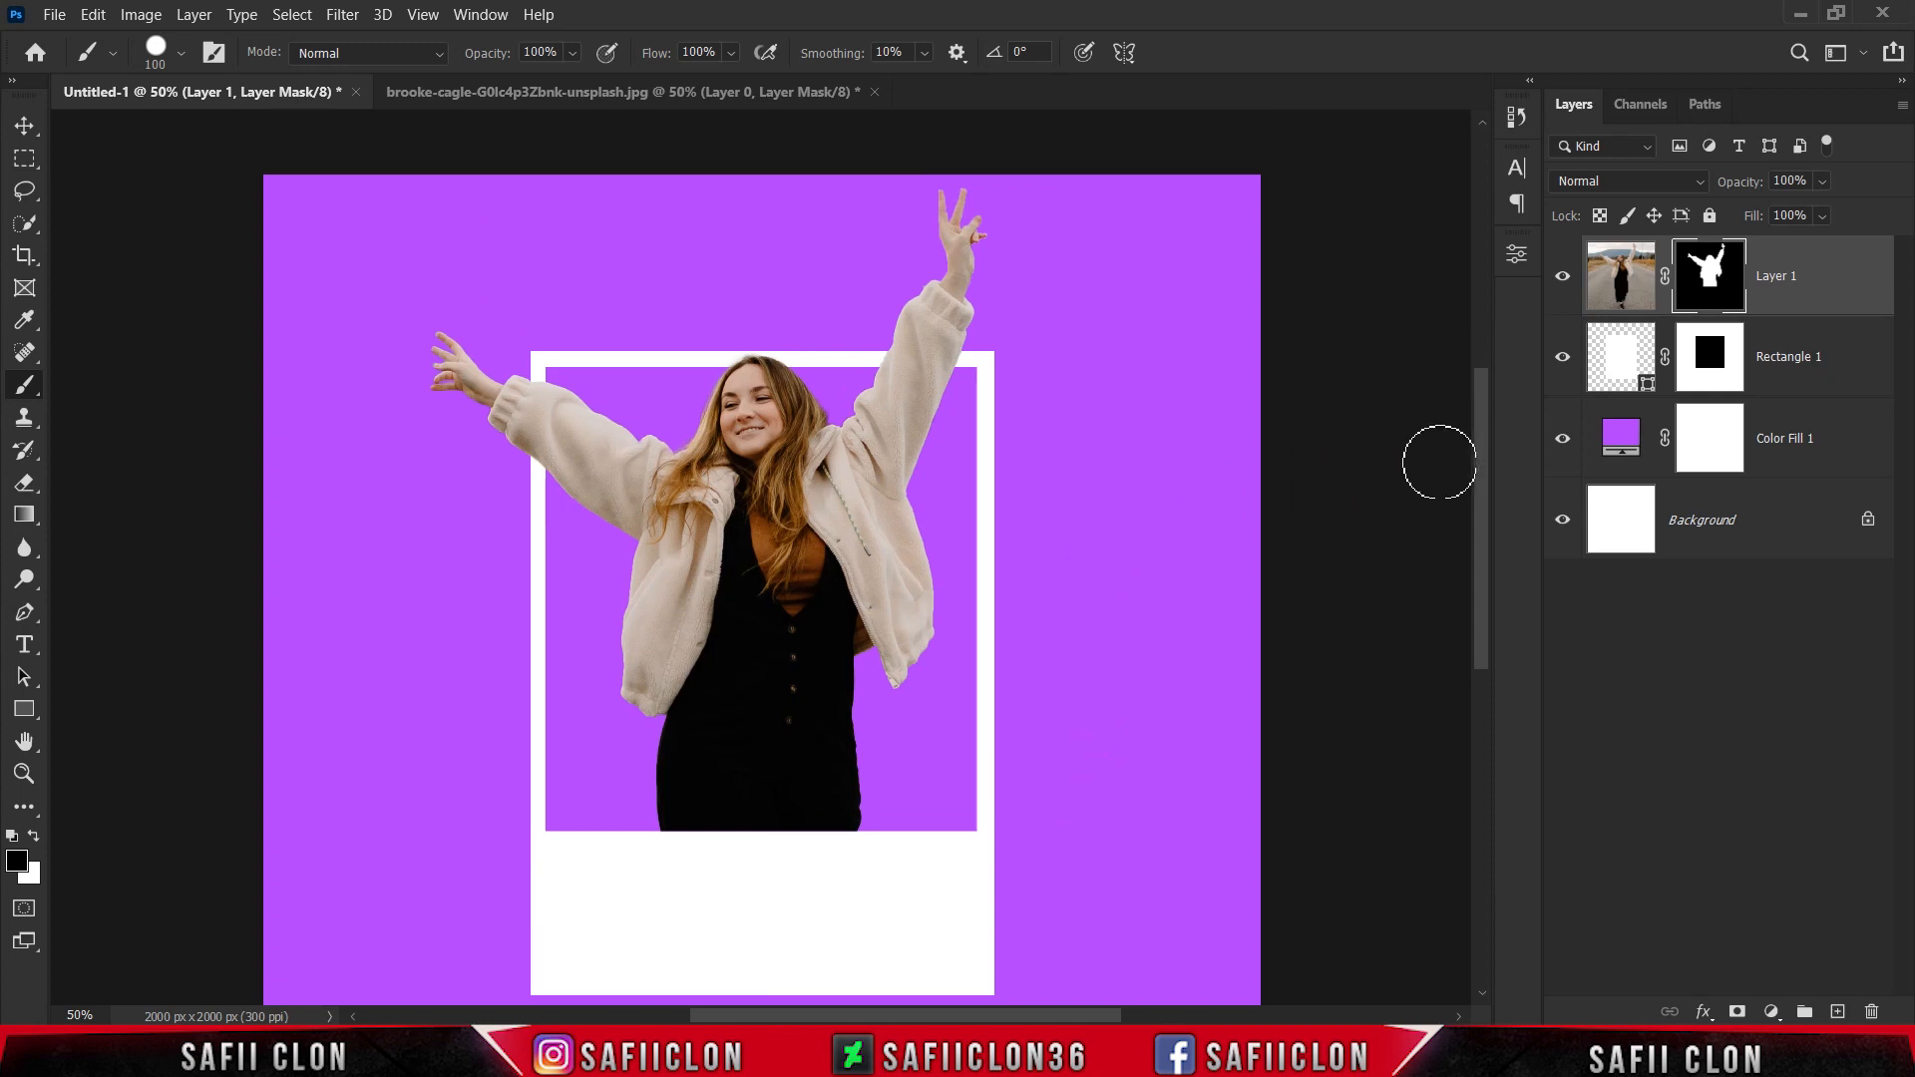
pyautogui.click(1823, 359)
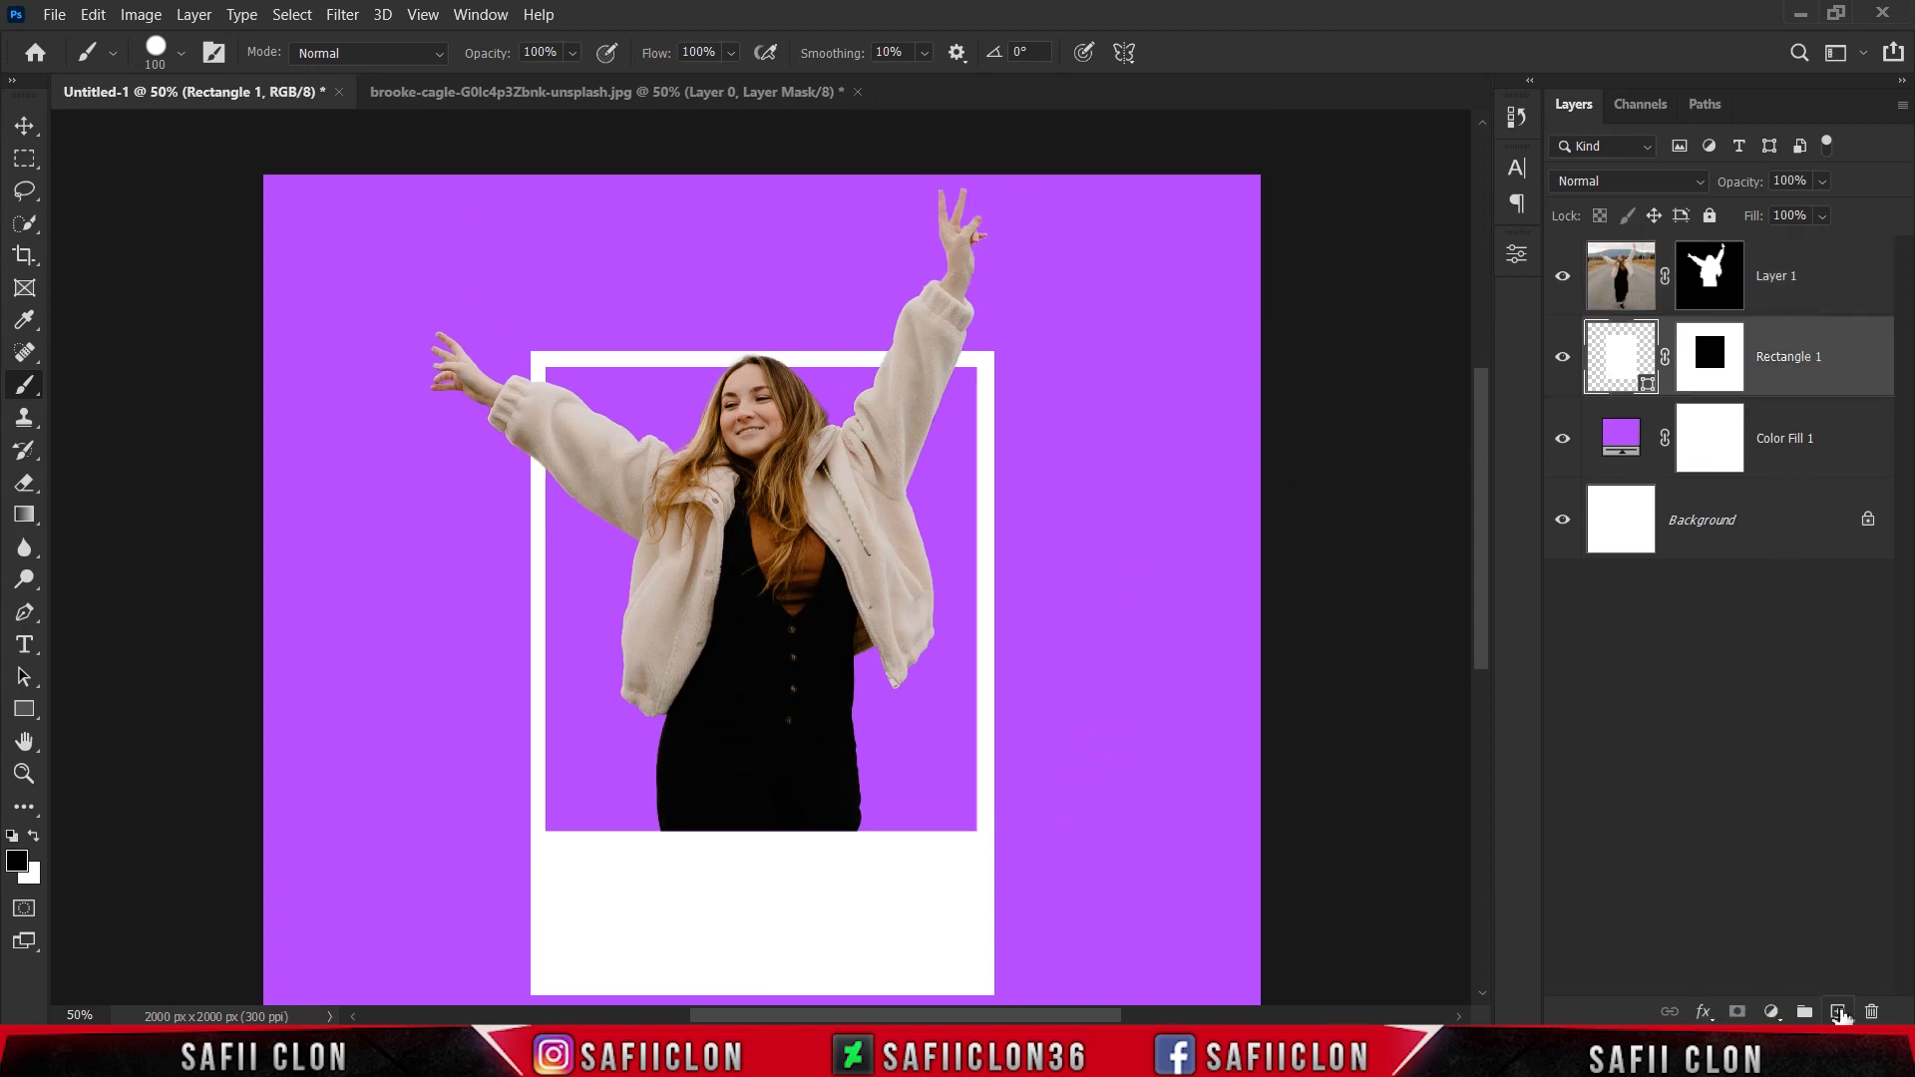
pyautogui.click(1837, 1013)
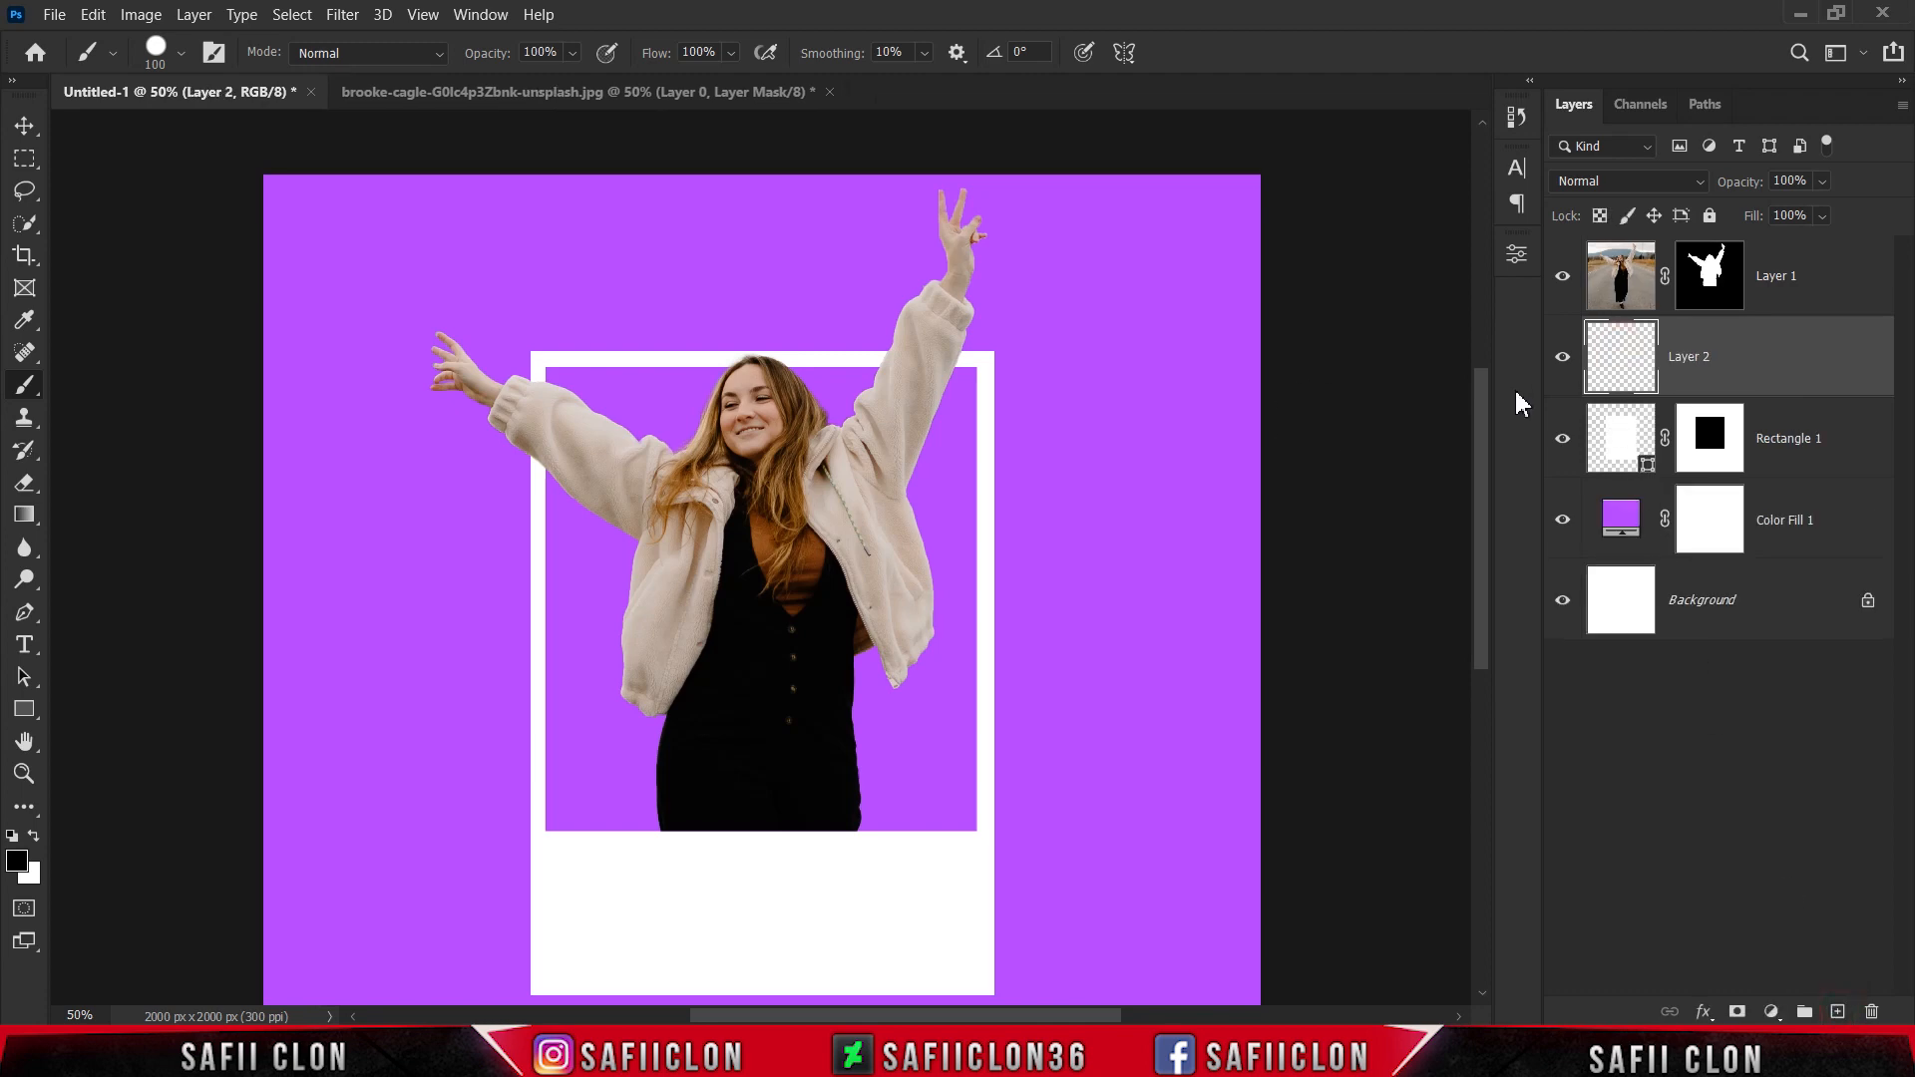
# Set up a Soft Round brush at 51 px and 9% opacity with black (000000) as the foreground colour
pyautogui.rightClick(27, 386)
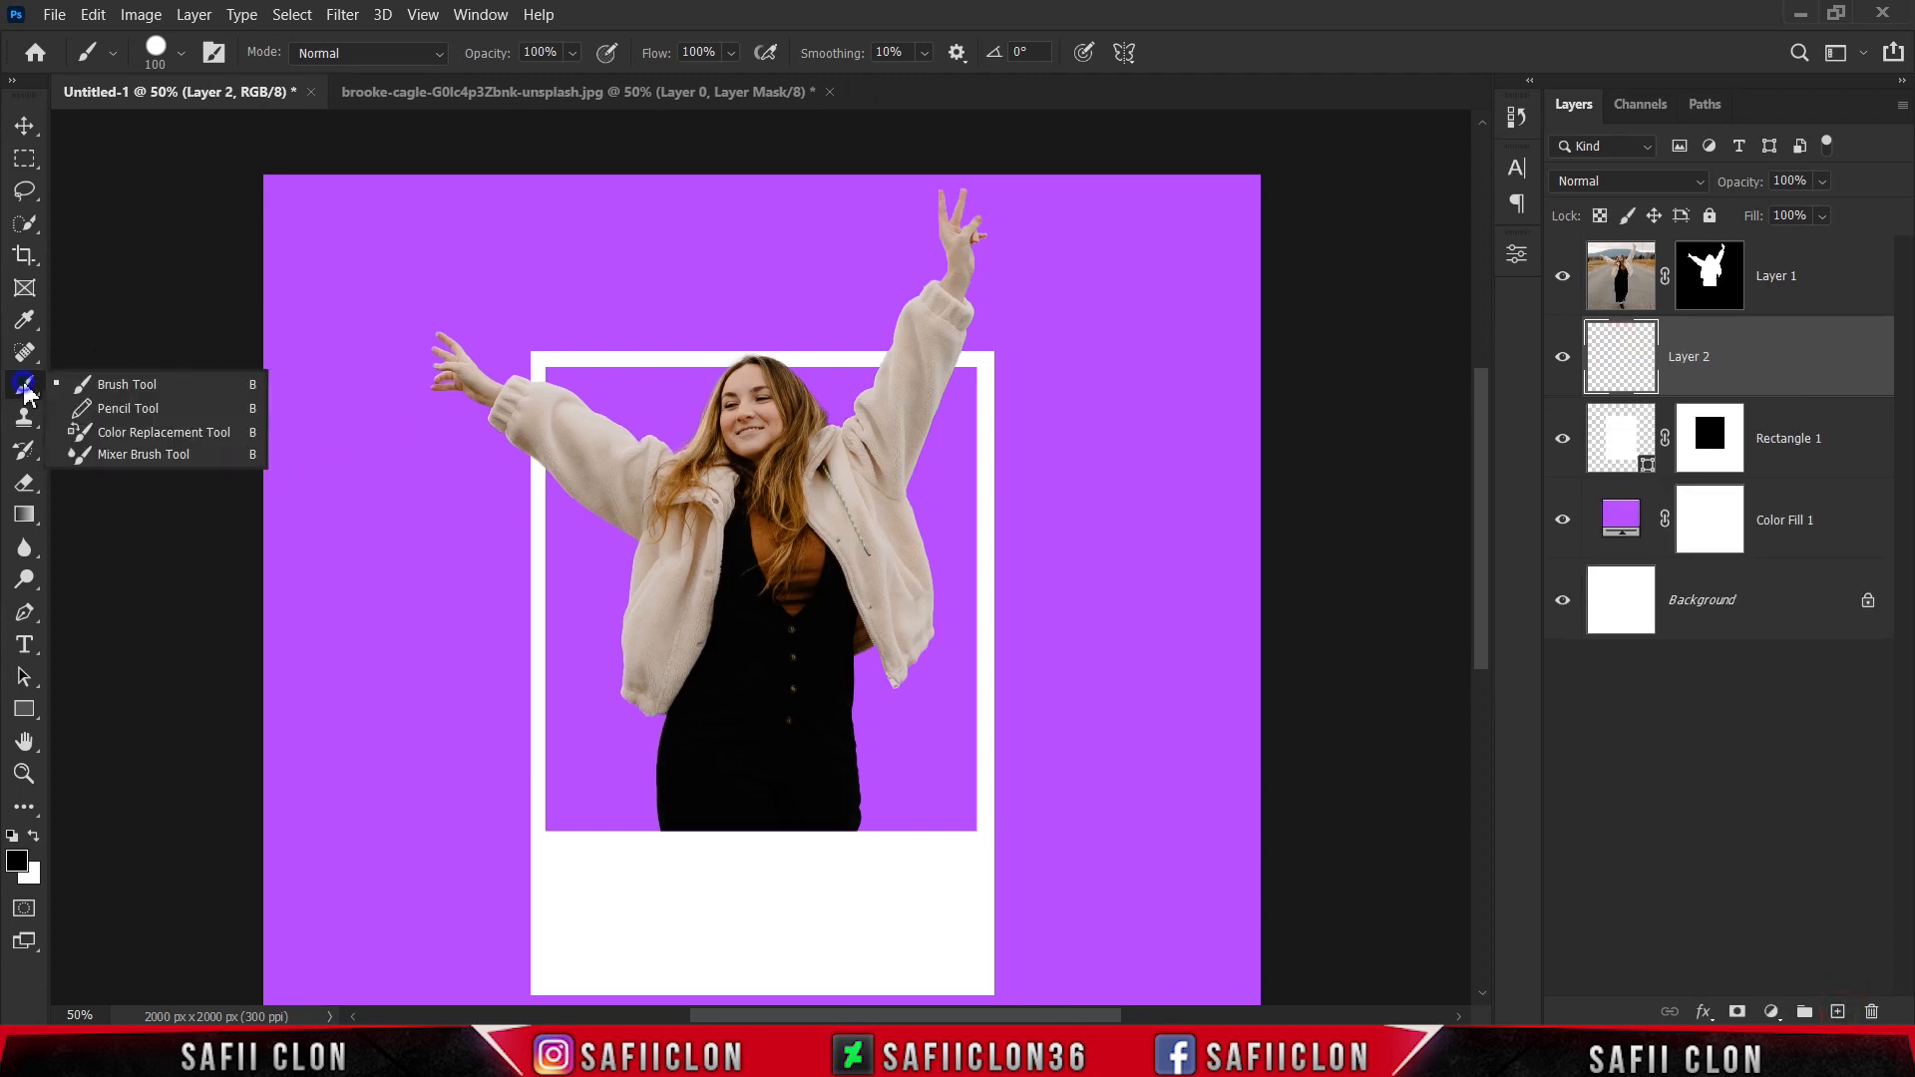
pyautogui.click(98, 396)
pyautogui.click(181, 55)
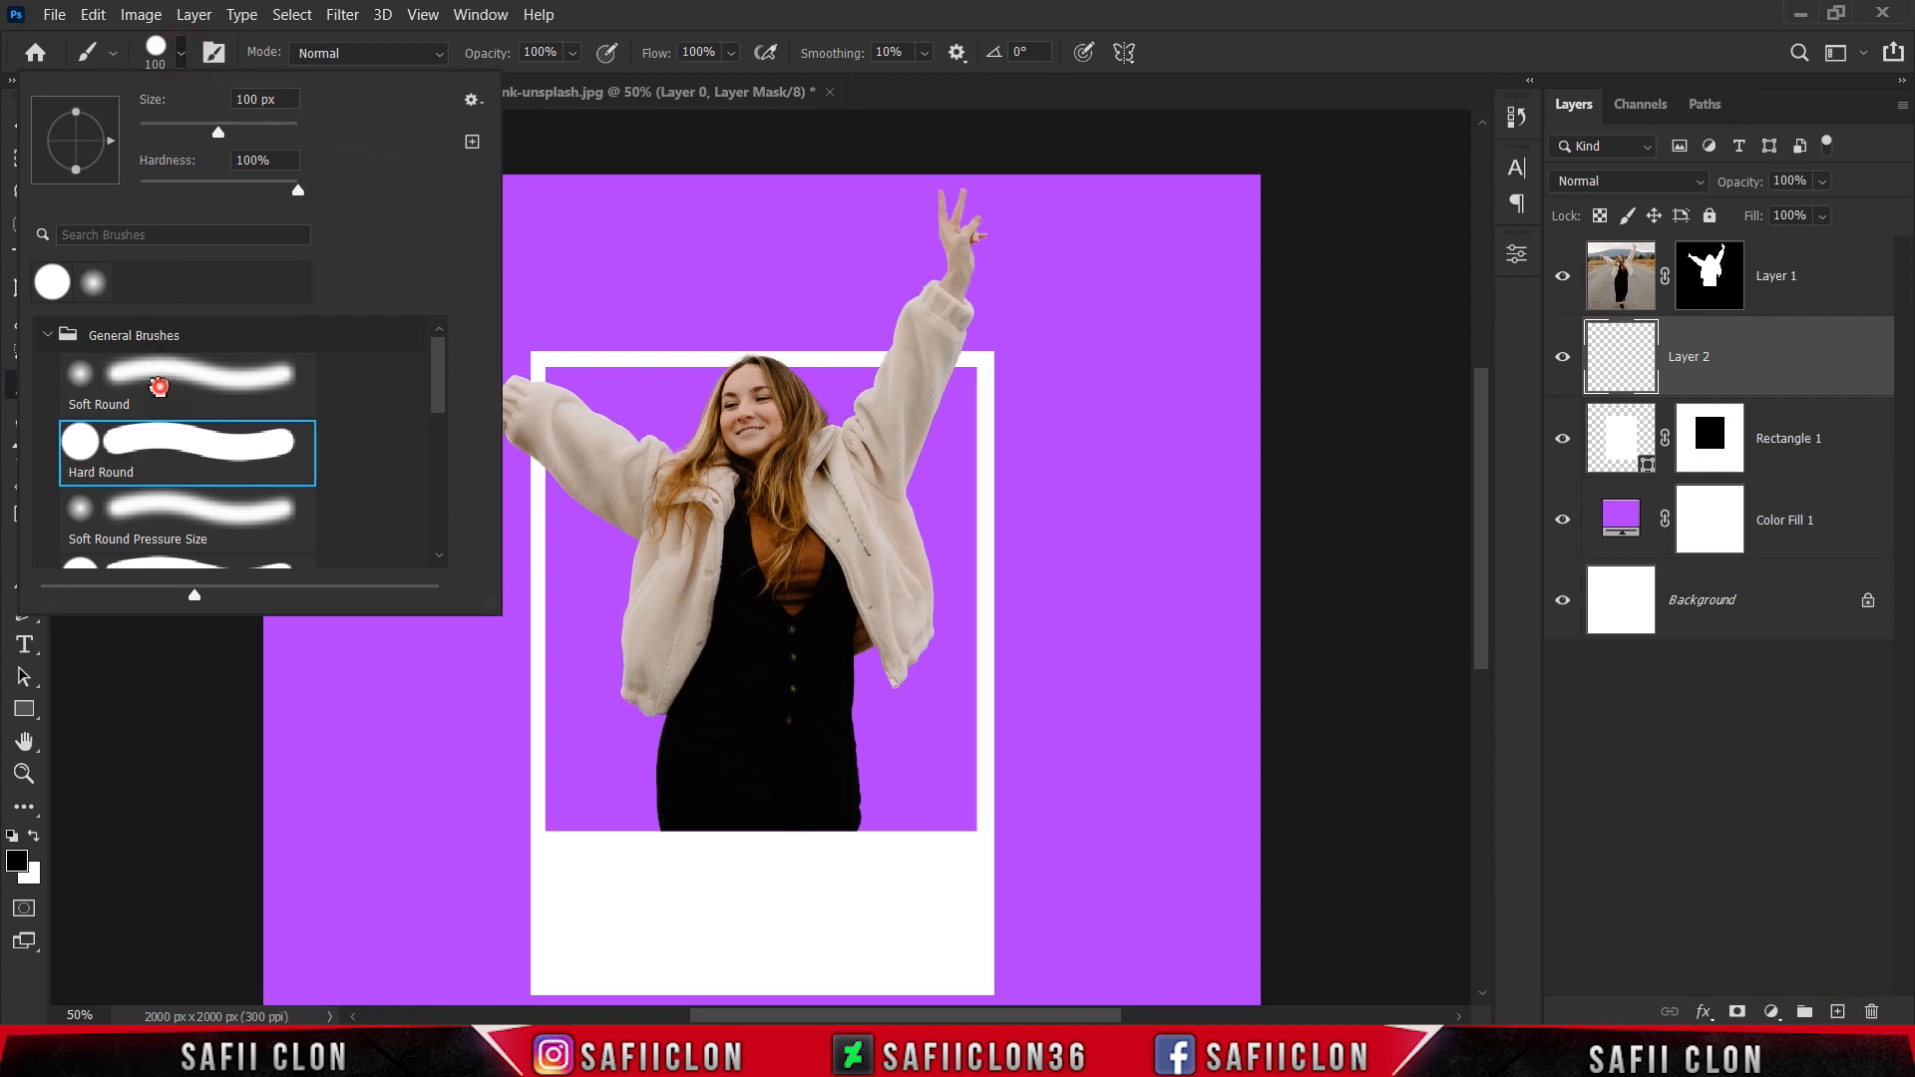
pyautogui.click(159, 386)
pyautogui.moveTo(218, 133); pyautogui.dragTo(183, 132)
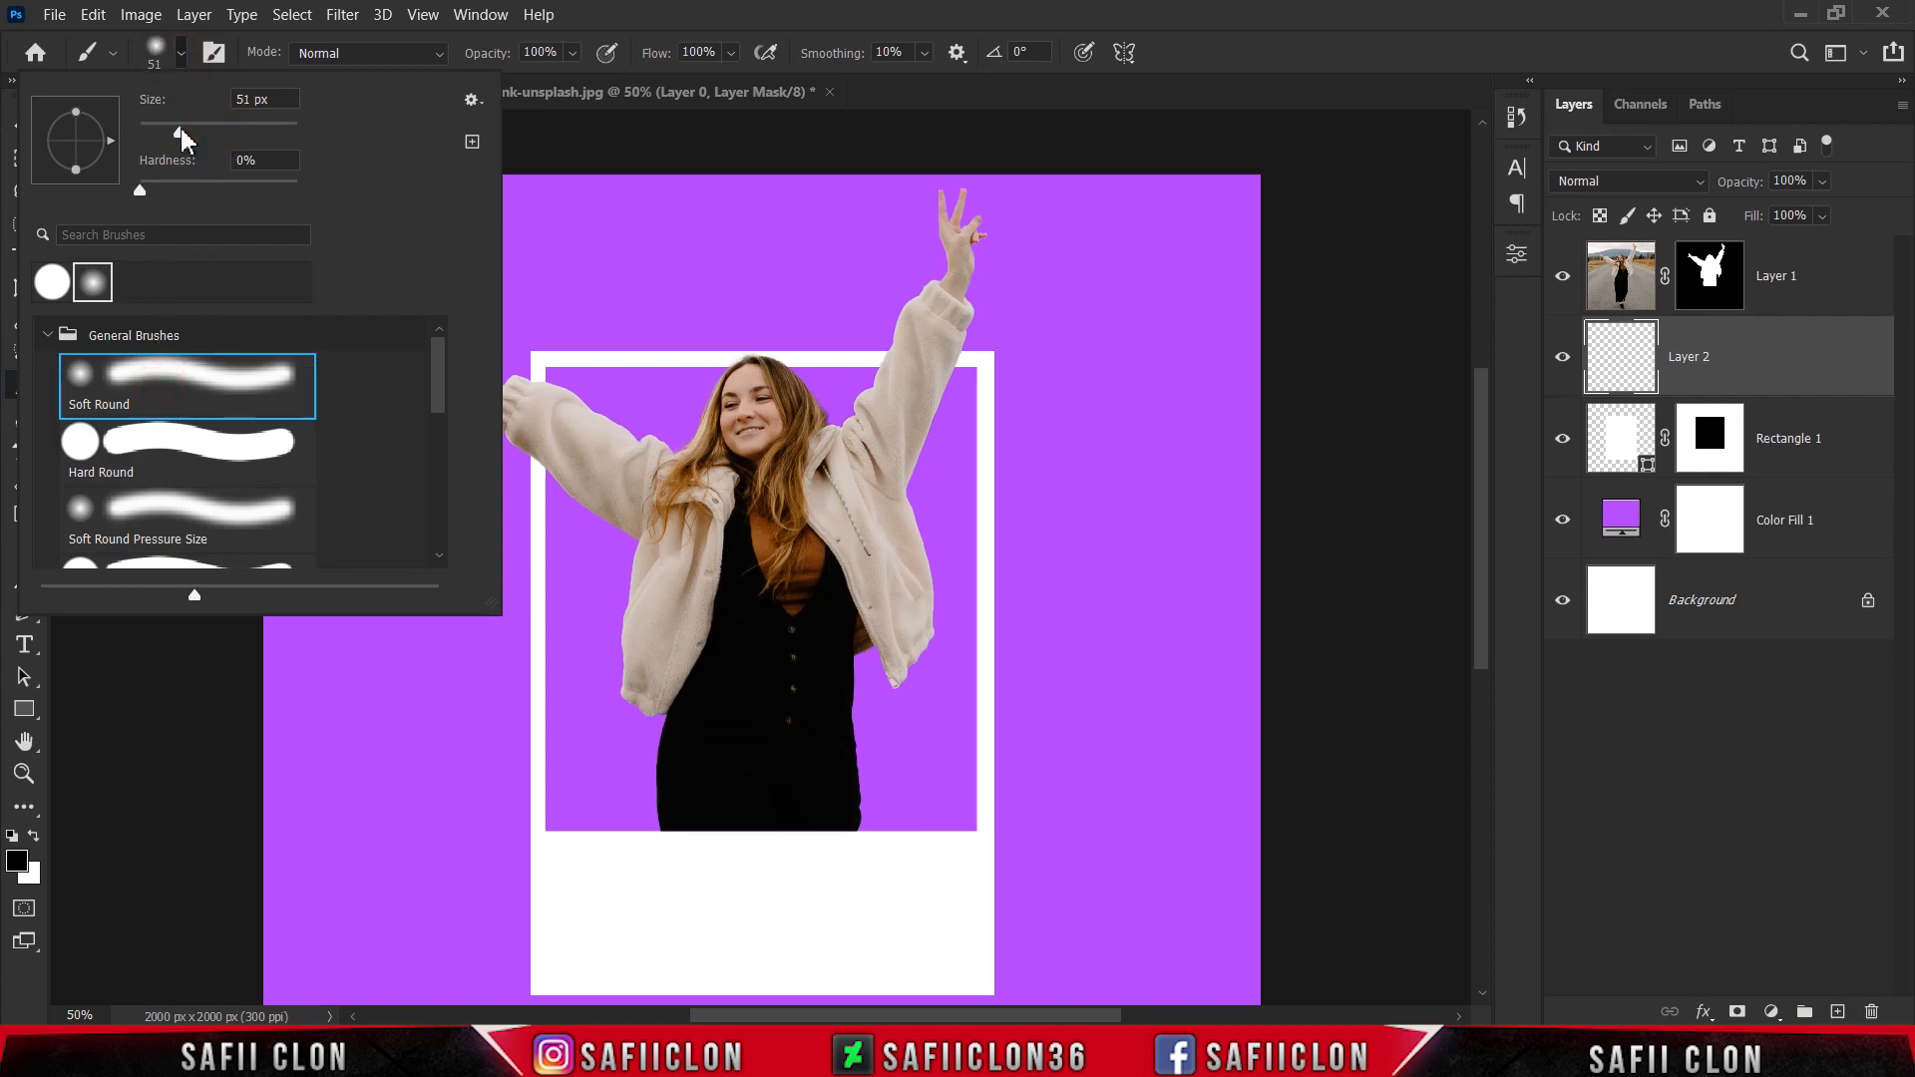
pyautogui.click(180, 55)
pyautogui.click(573, 55)
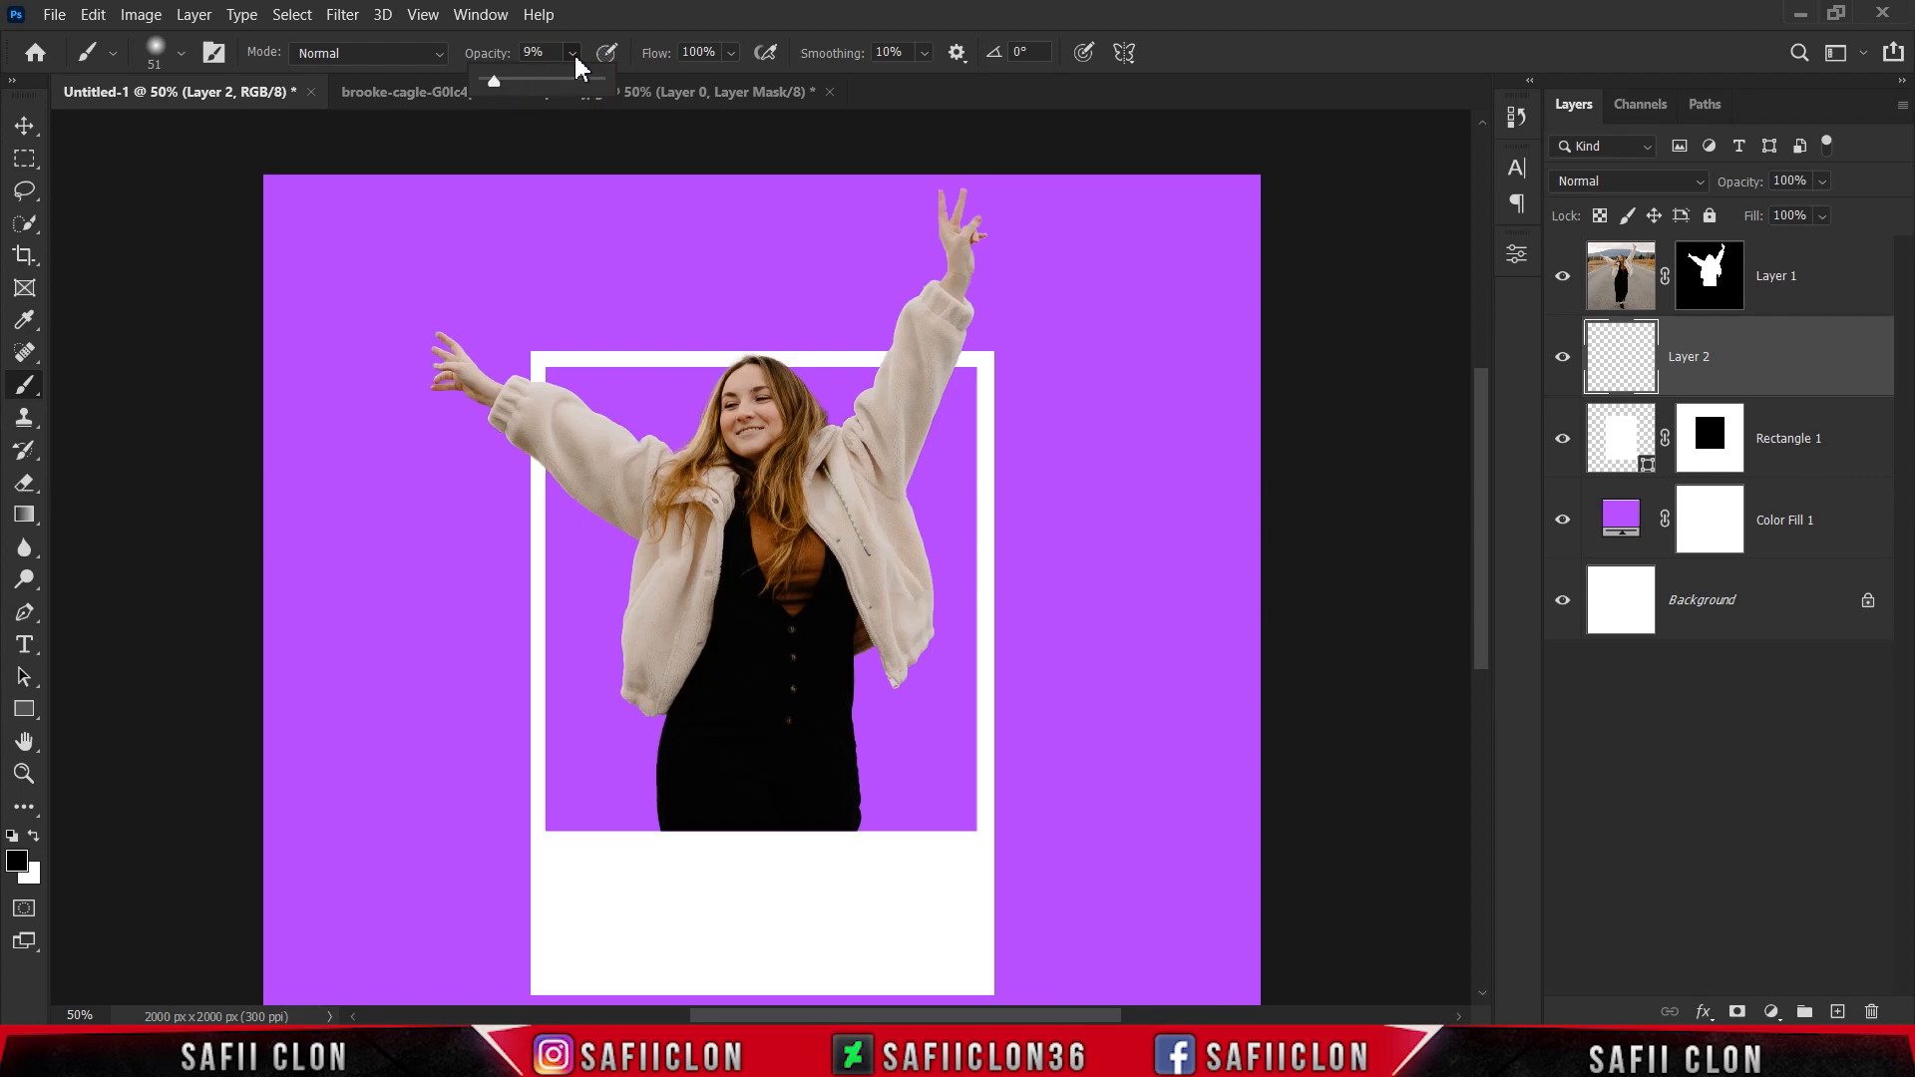
pyautogui.press('Return')
pyautogui.click(17, 861)
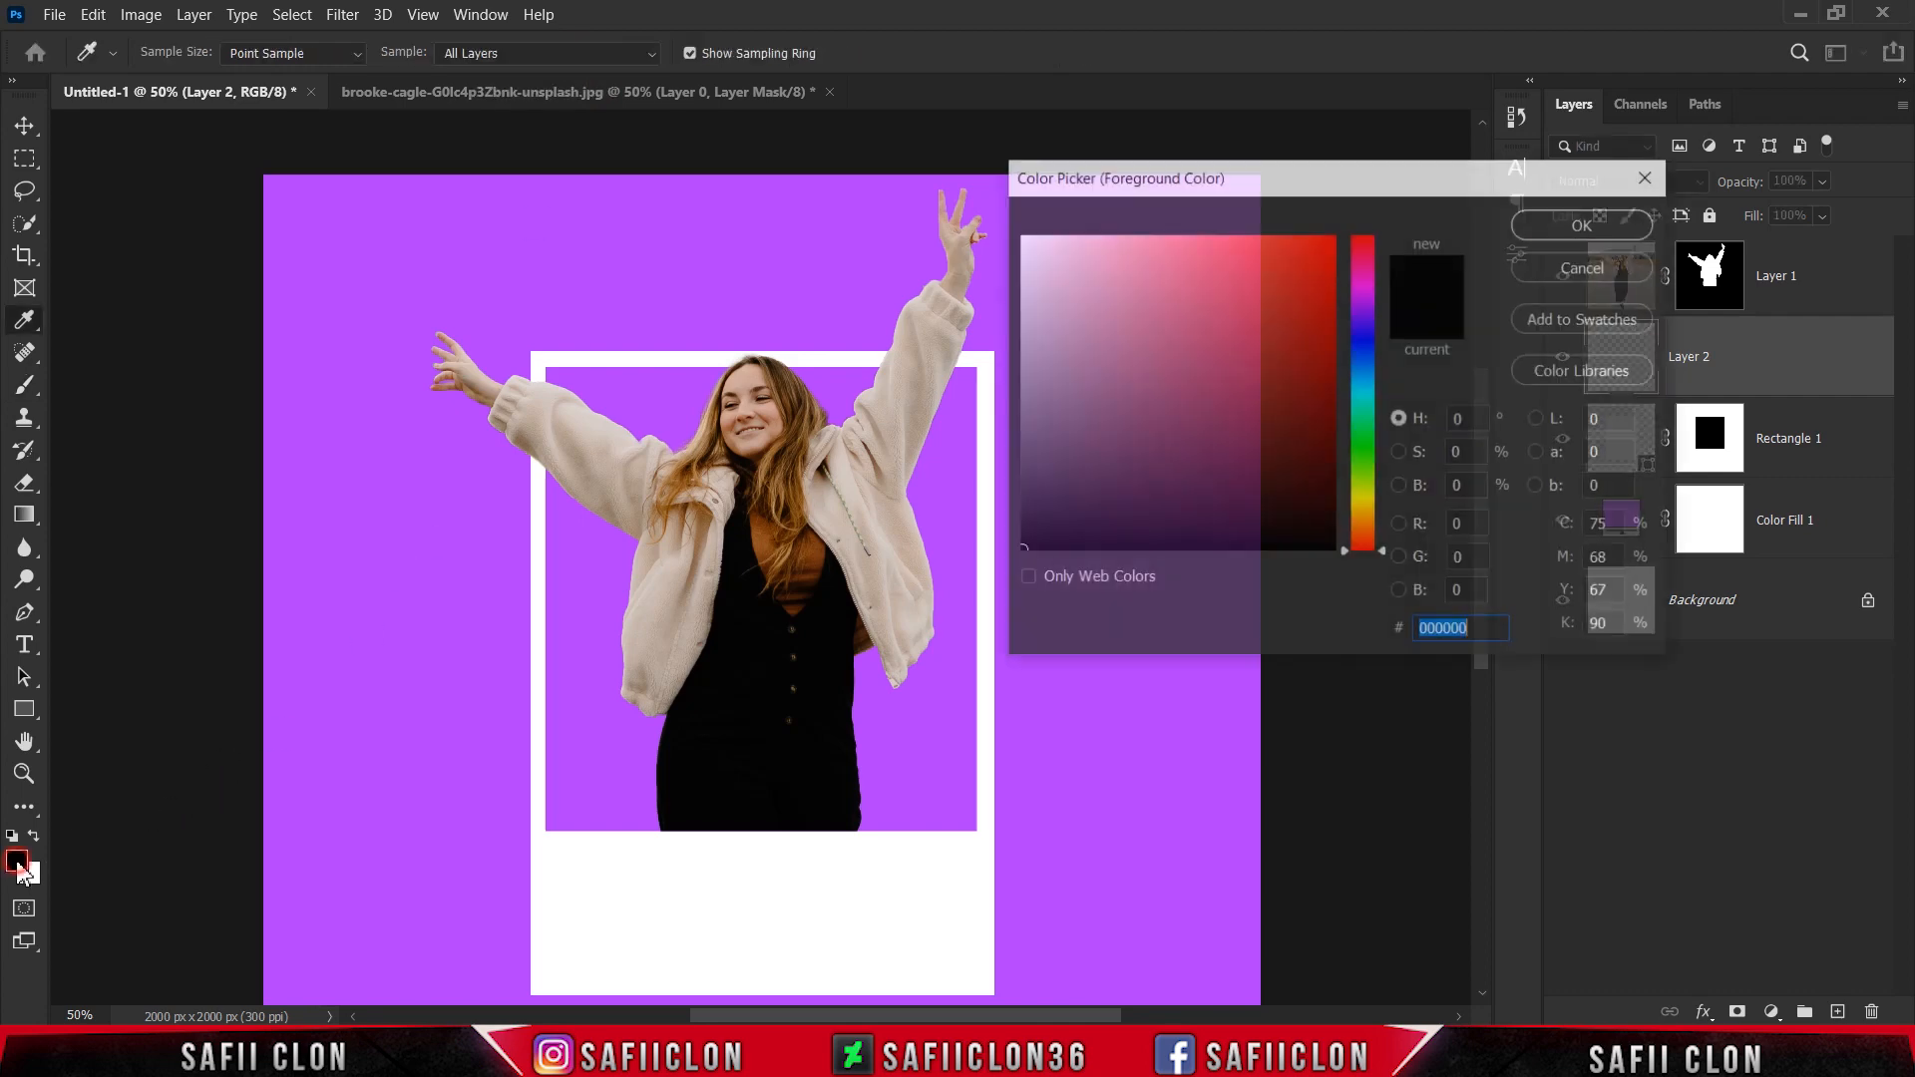
pyautogui.click(1581, 225)
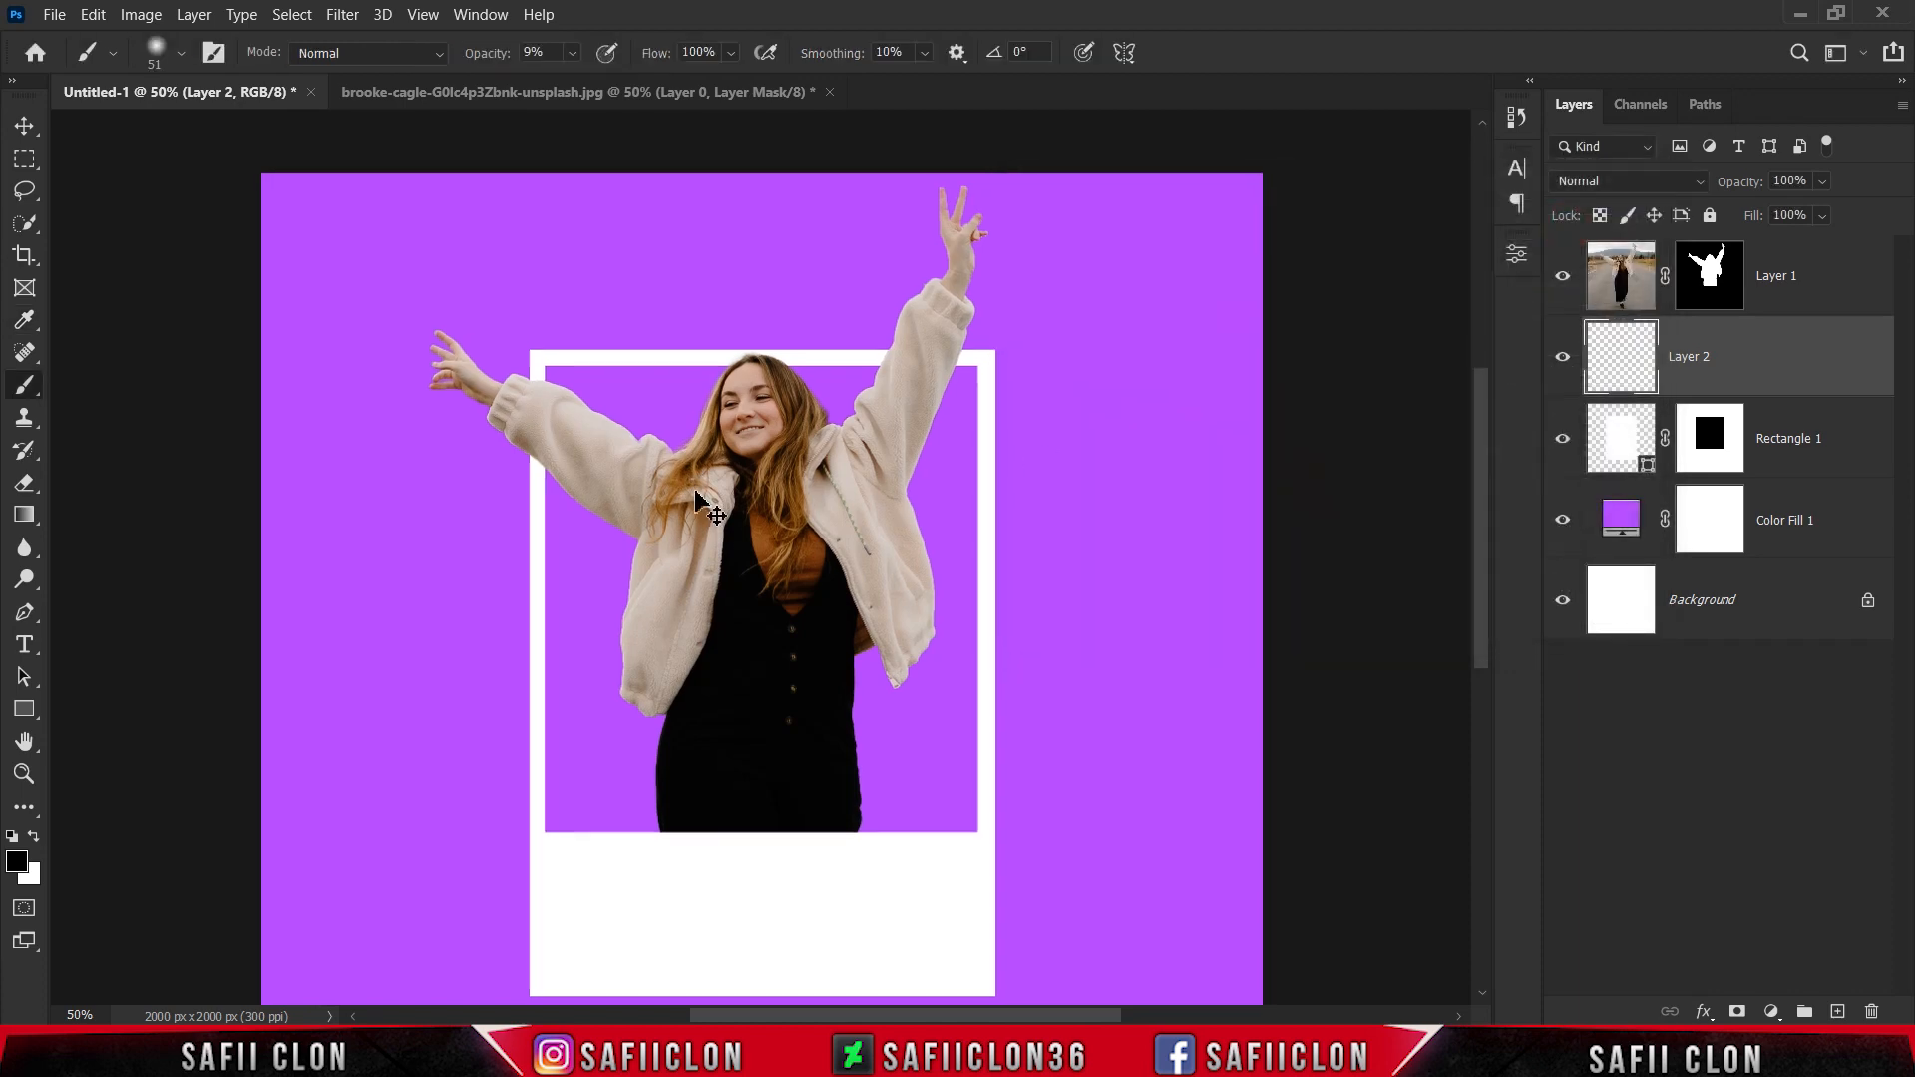
# Load the frame's mask as a selection, paint soft shadows on the white frame around the woman's arms and head at about 40 px, and deselect
pyautogui.scroll(3, 695, 490)
pyautogui.scroll(3, 695, 491)
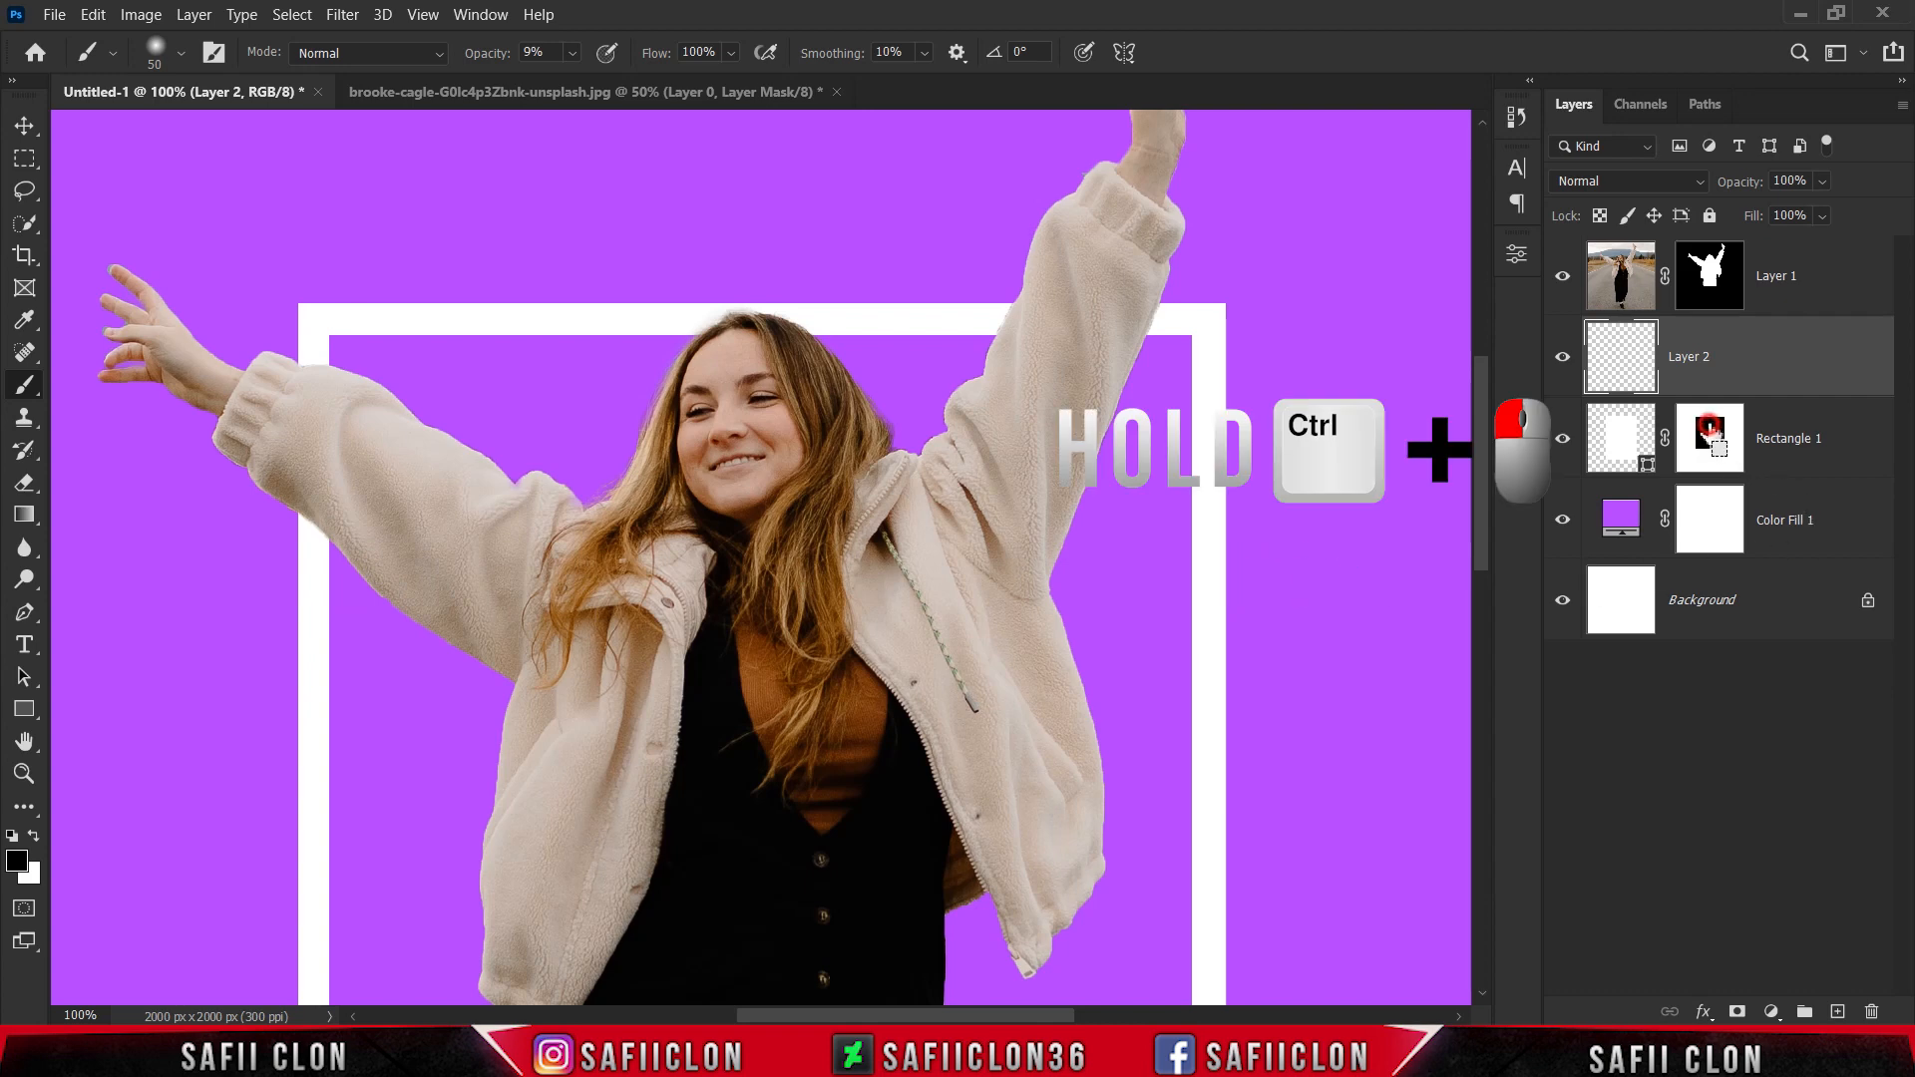
pyautogui.keyDown('ctrl'); pyautogui.click(1708, 428); pyautogui.keyUp('ctrl')
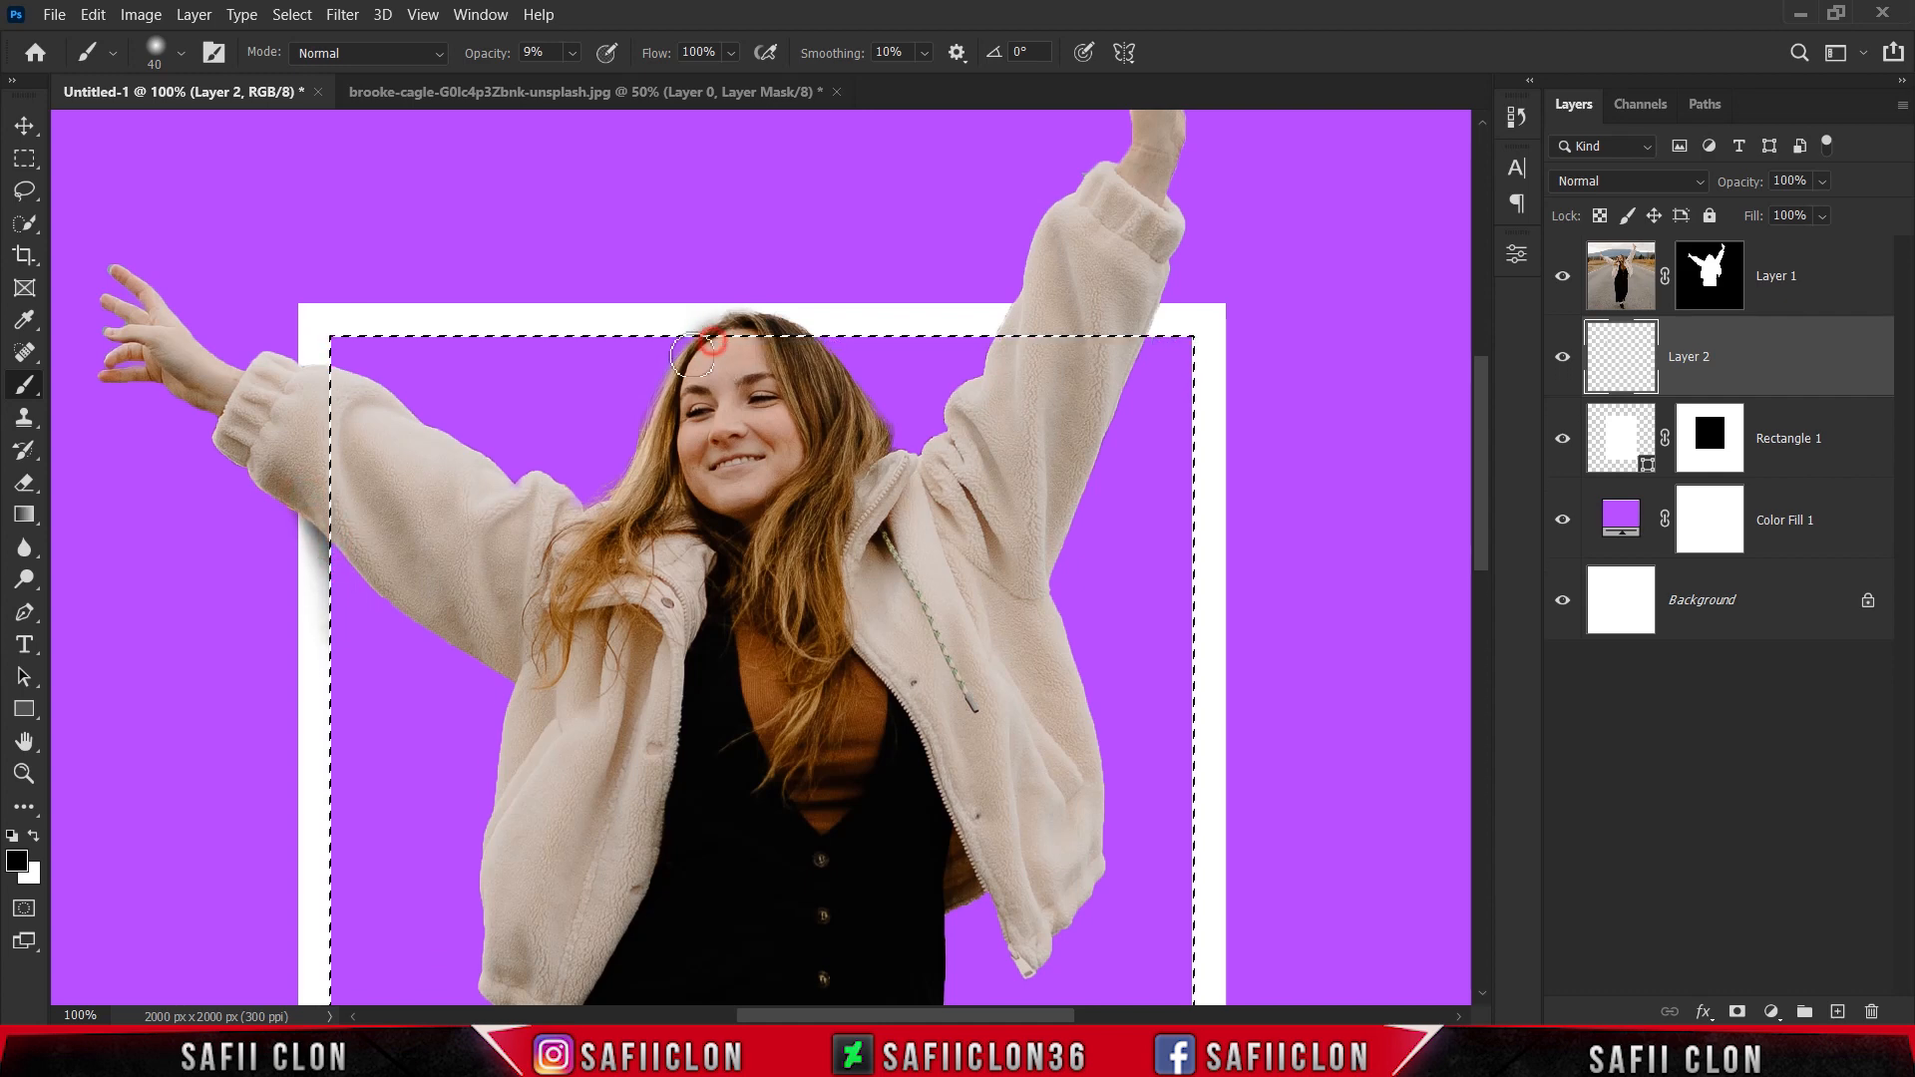
pyautogui.scroll(1, 918, 380)
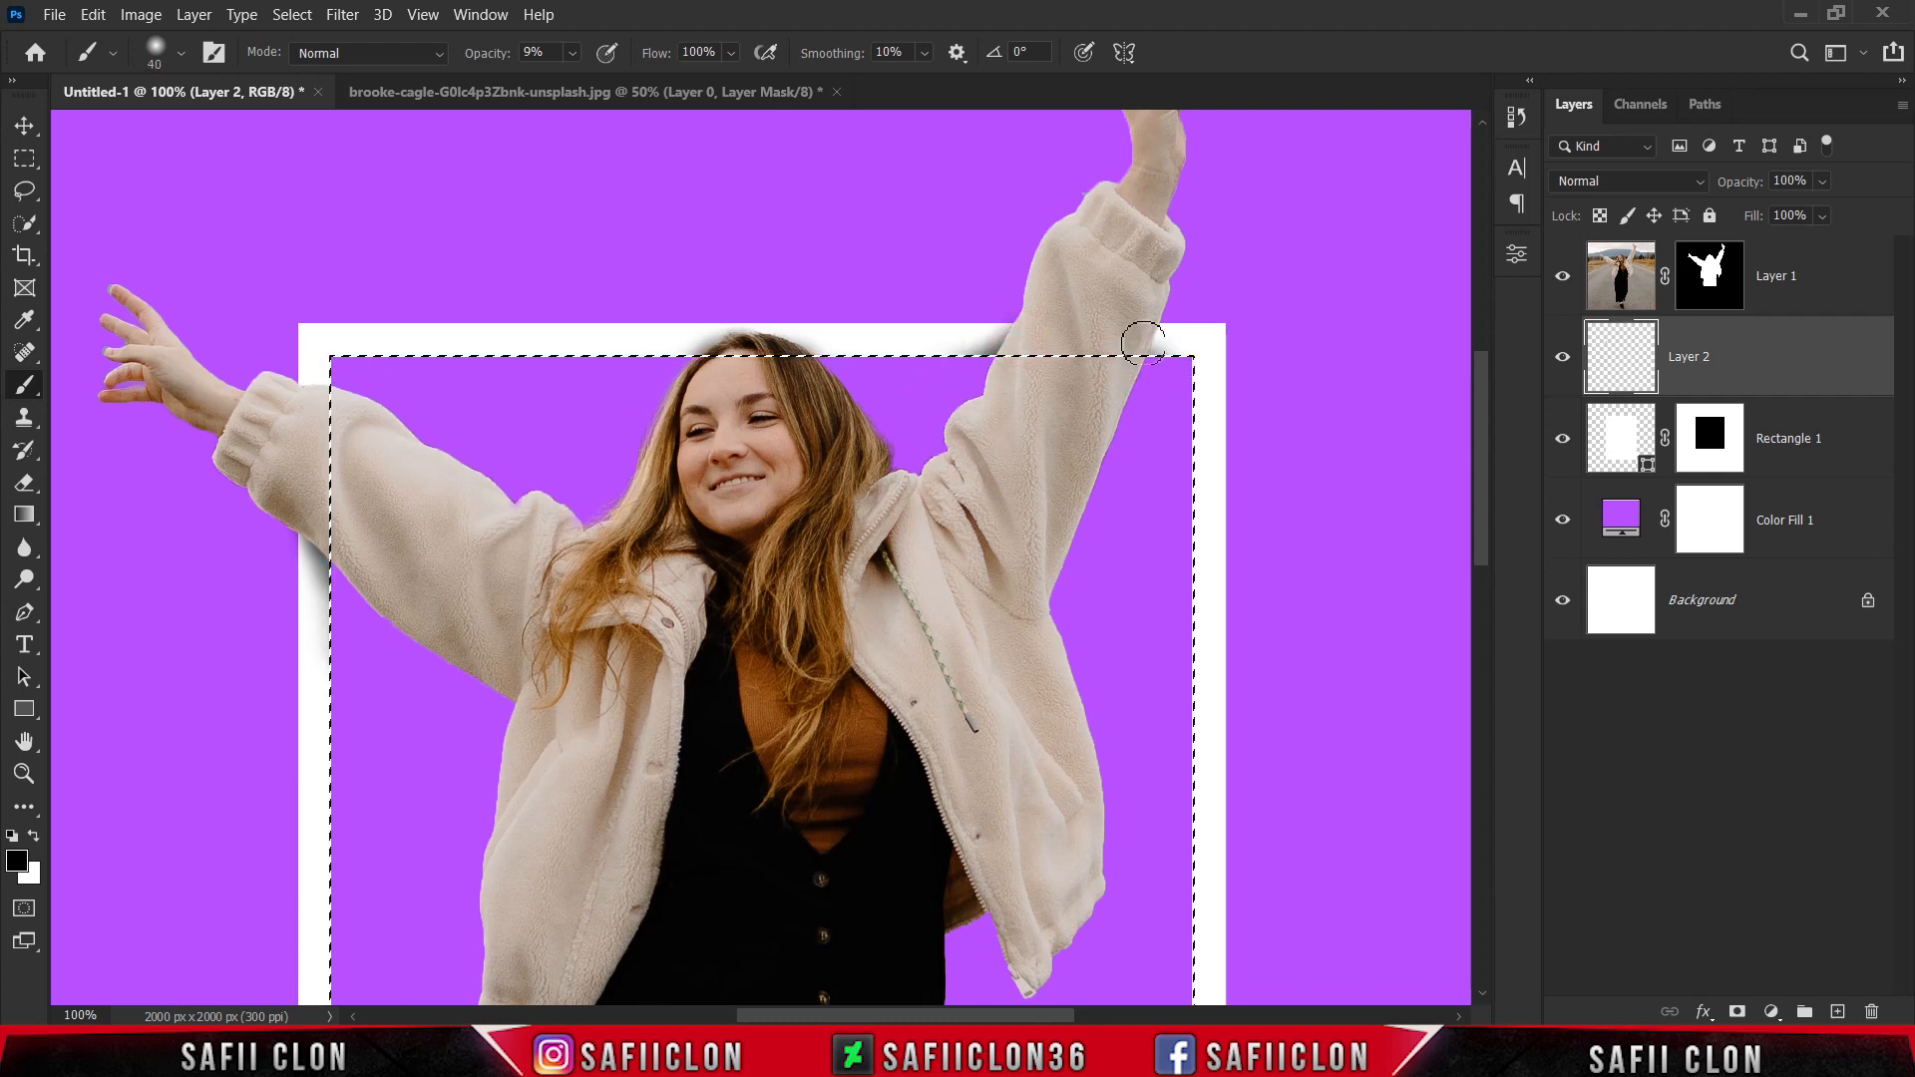
pyautogui.hotkey('ctrl', '-')
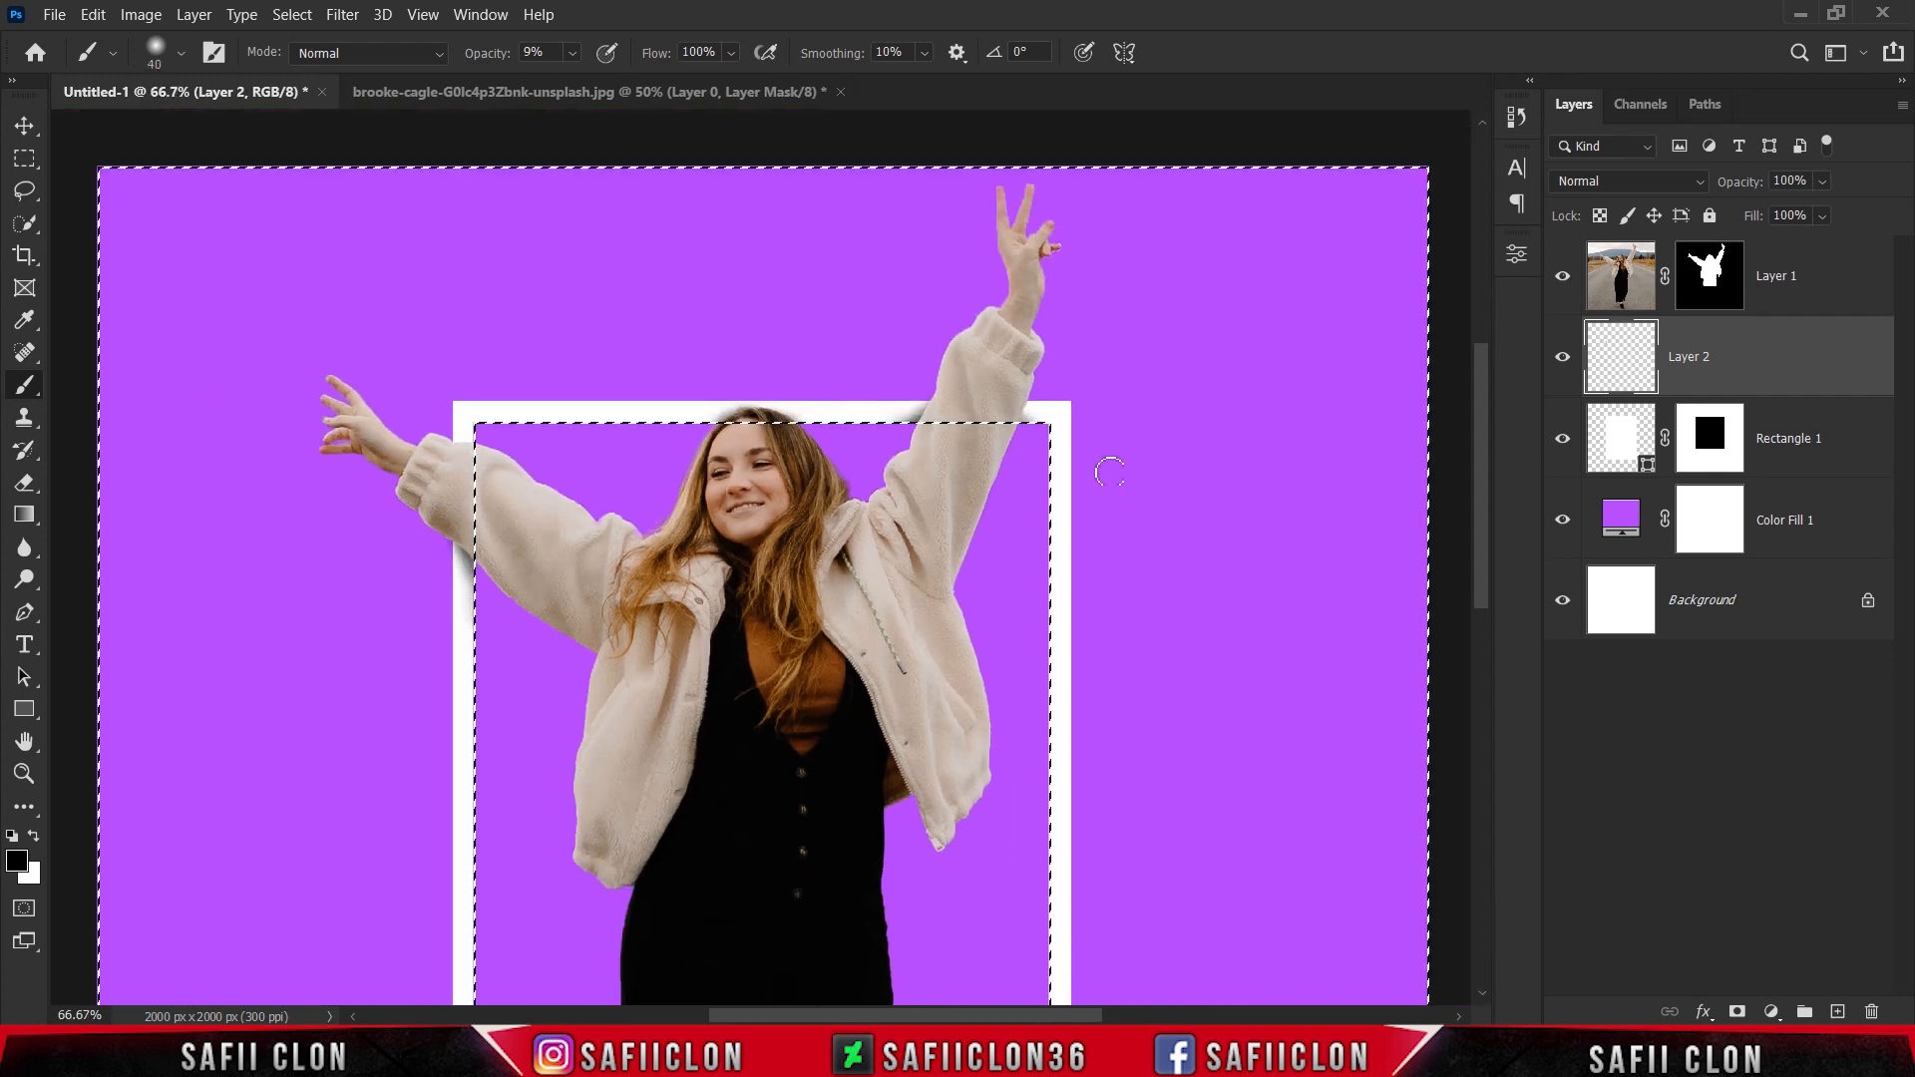
pyautogui.hotkey('ctrl', 'd')
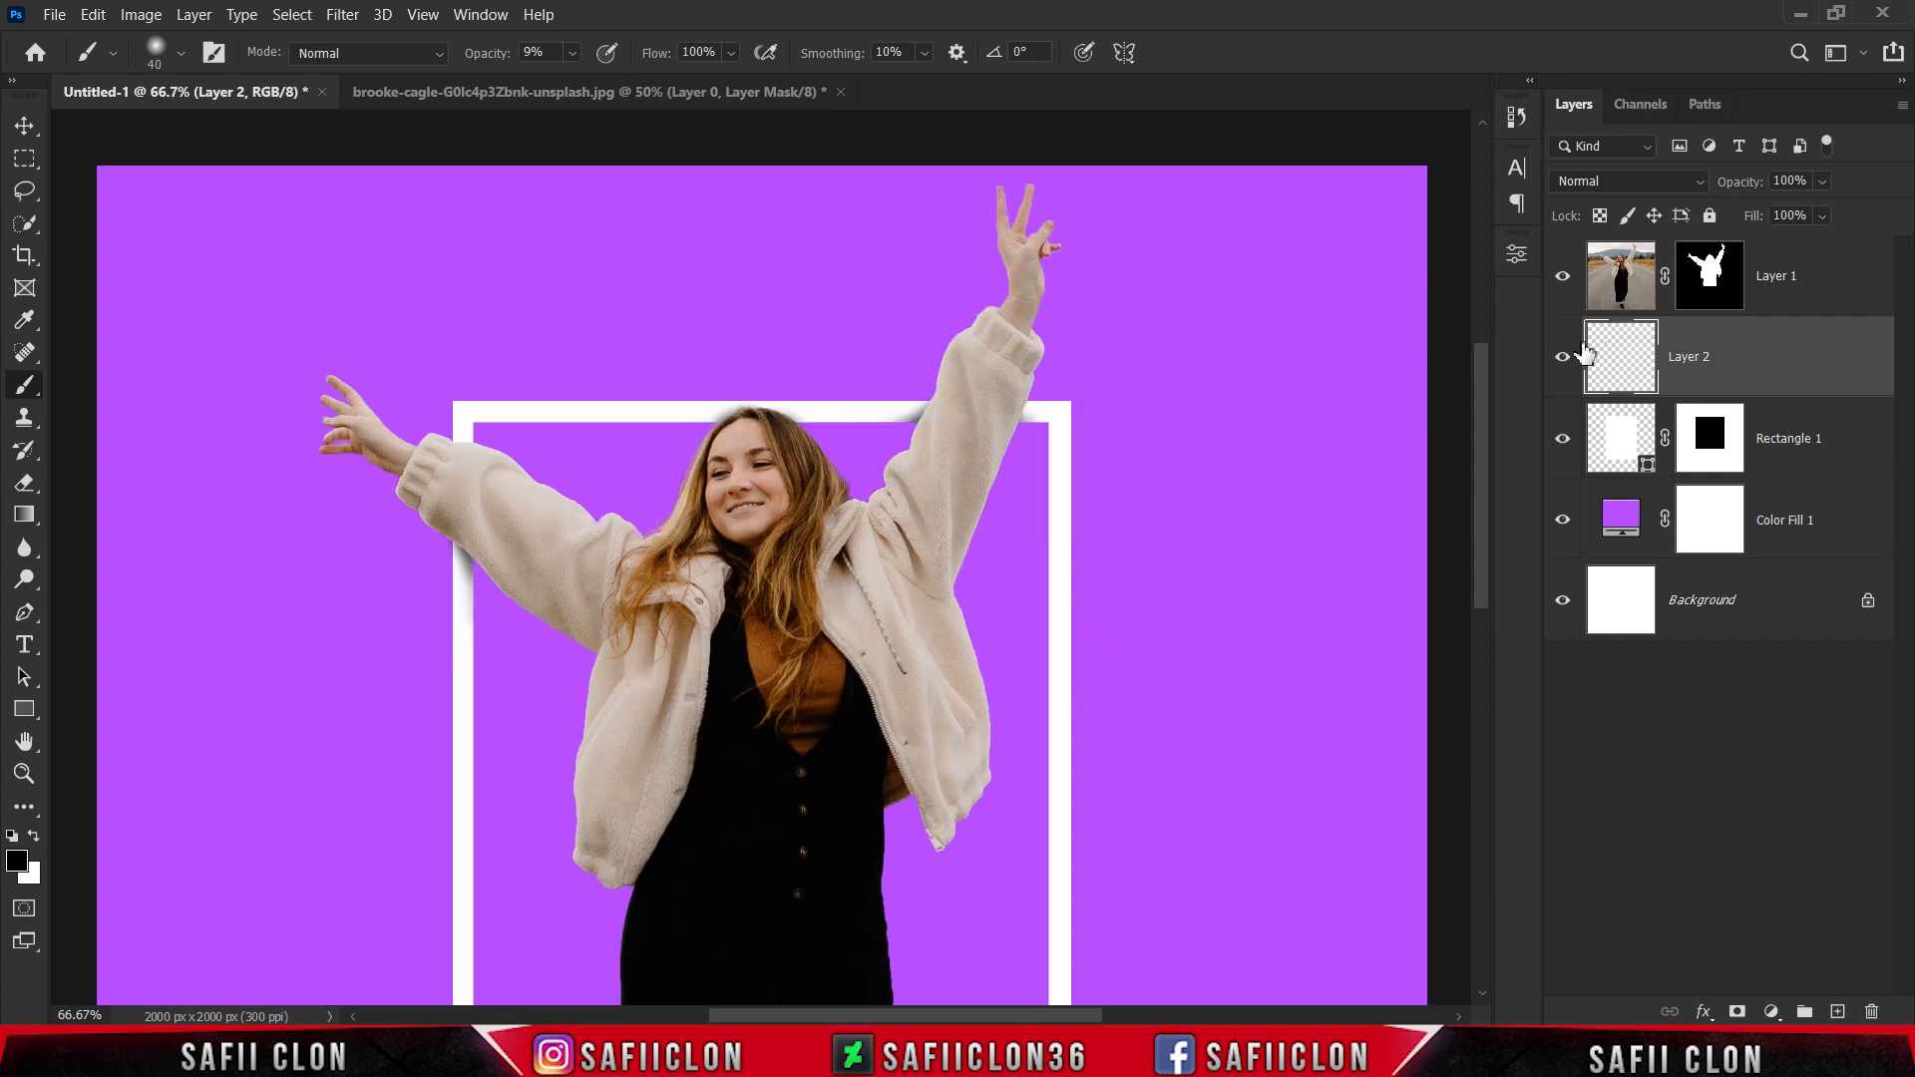
# Toggle the visibility of the Layer 2 shadow layer to compare the frame with and without the shadows
pyautogui.click(1563, 359)
pyautogui.click(1563, 359)
pyautogui.click(1563, 359)
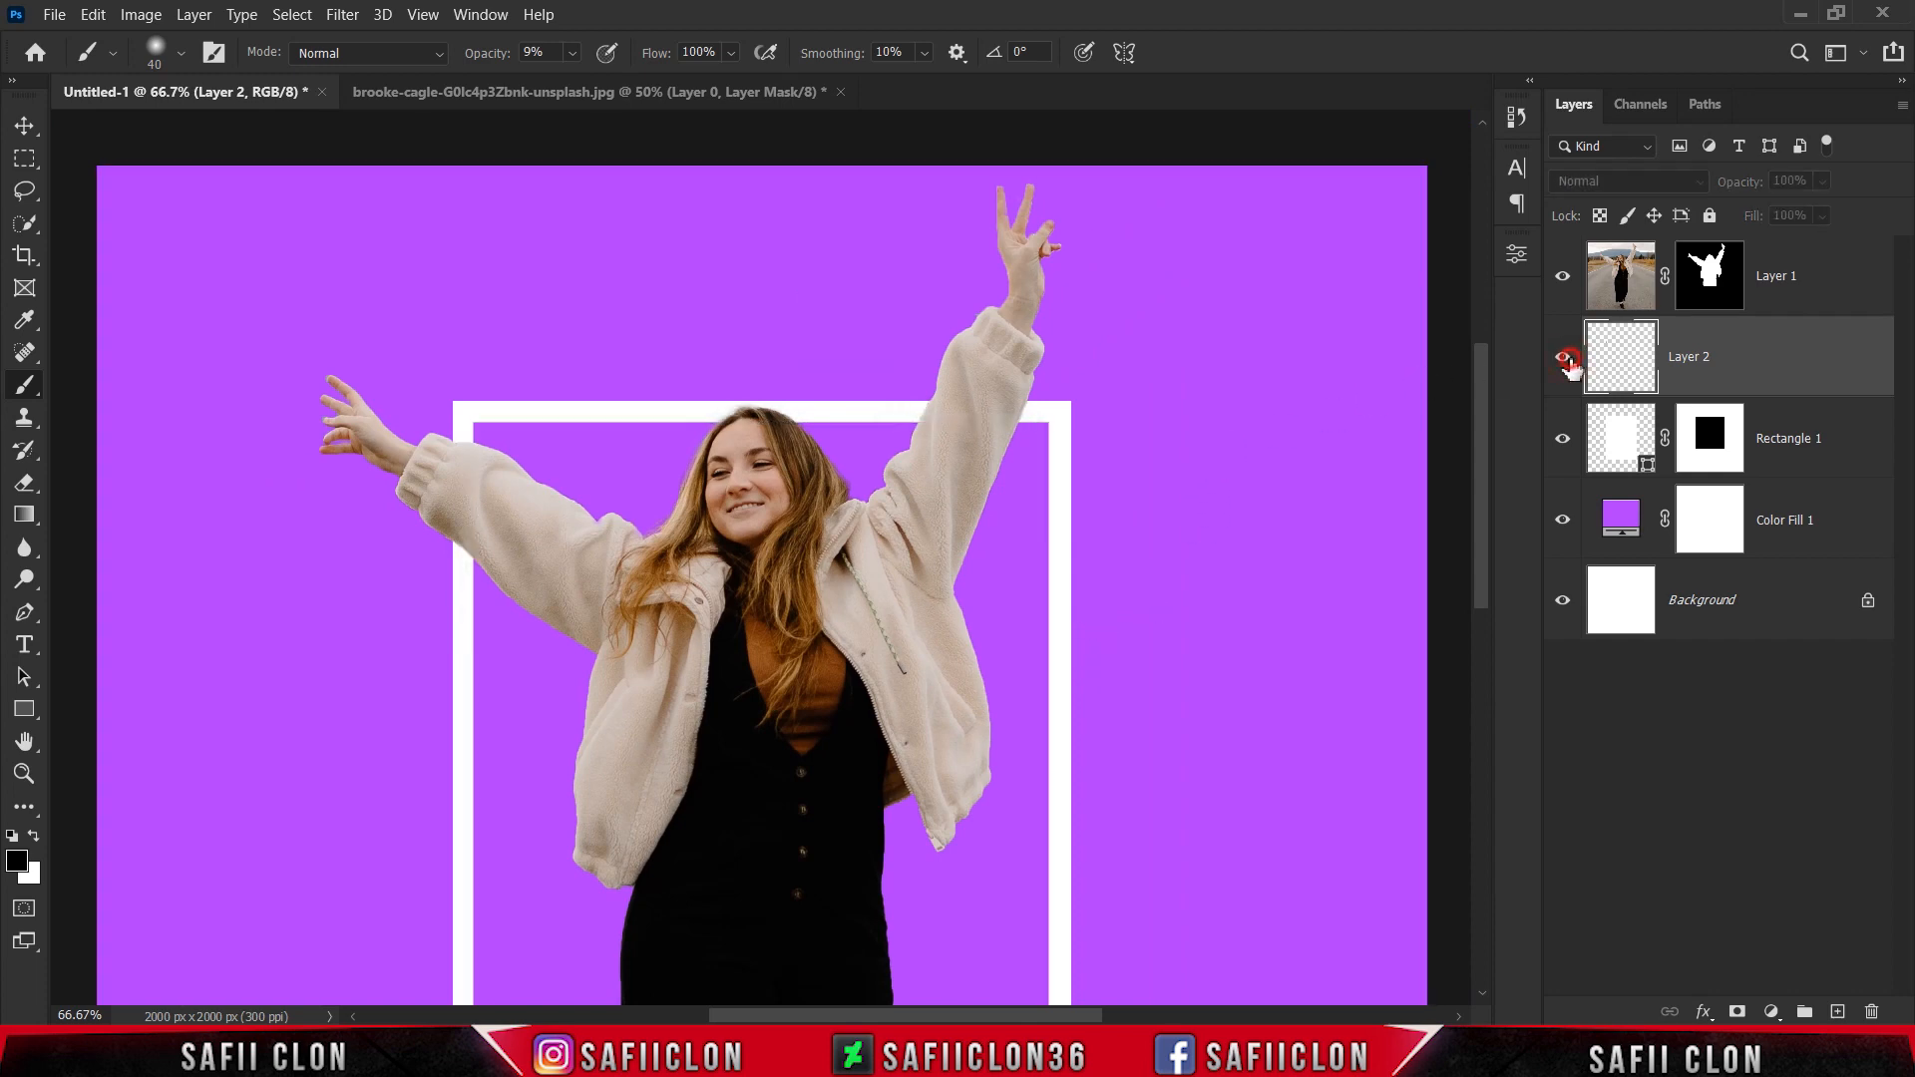
pyautogui.click(1562, 359)
pyautogui.hotkey('ctrl', '-')
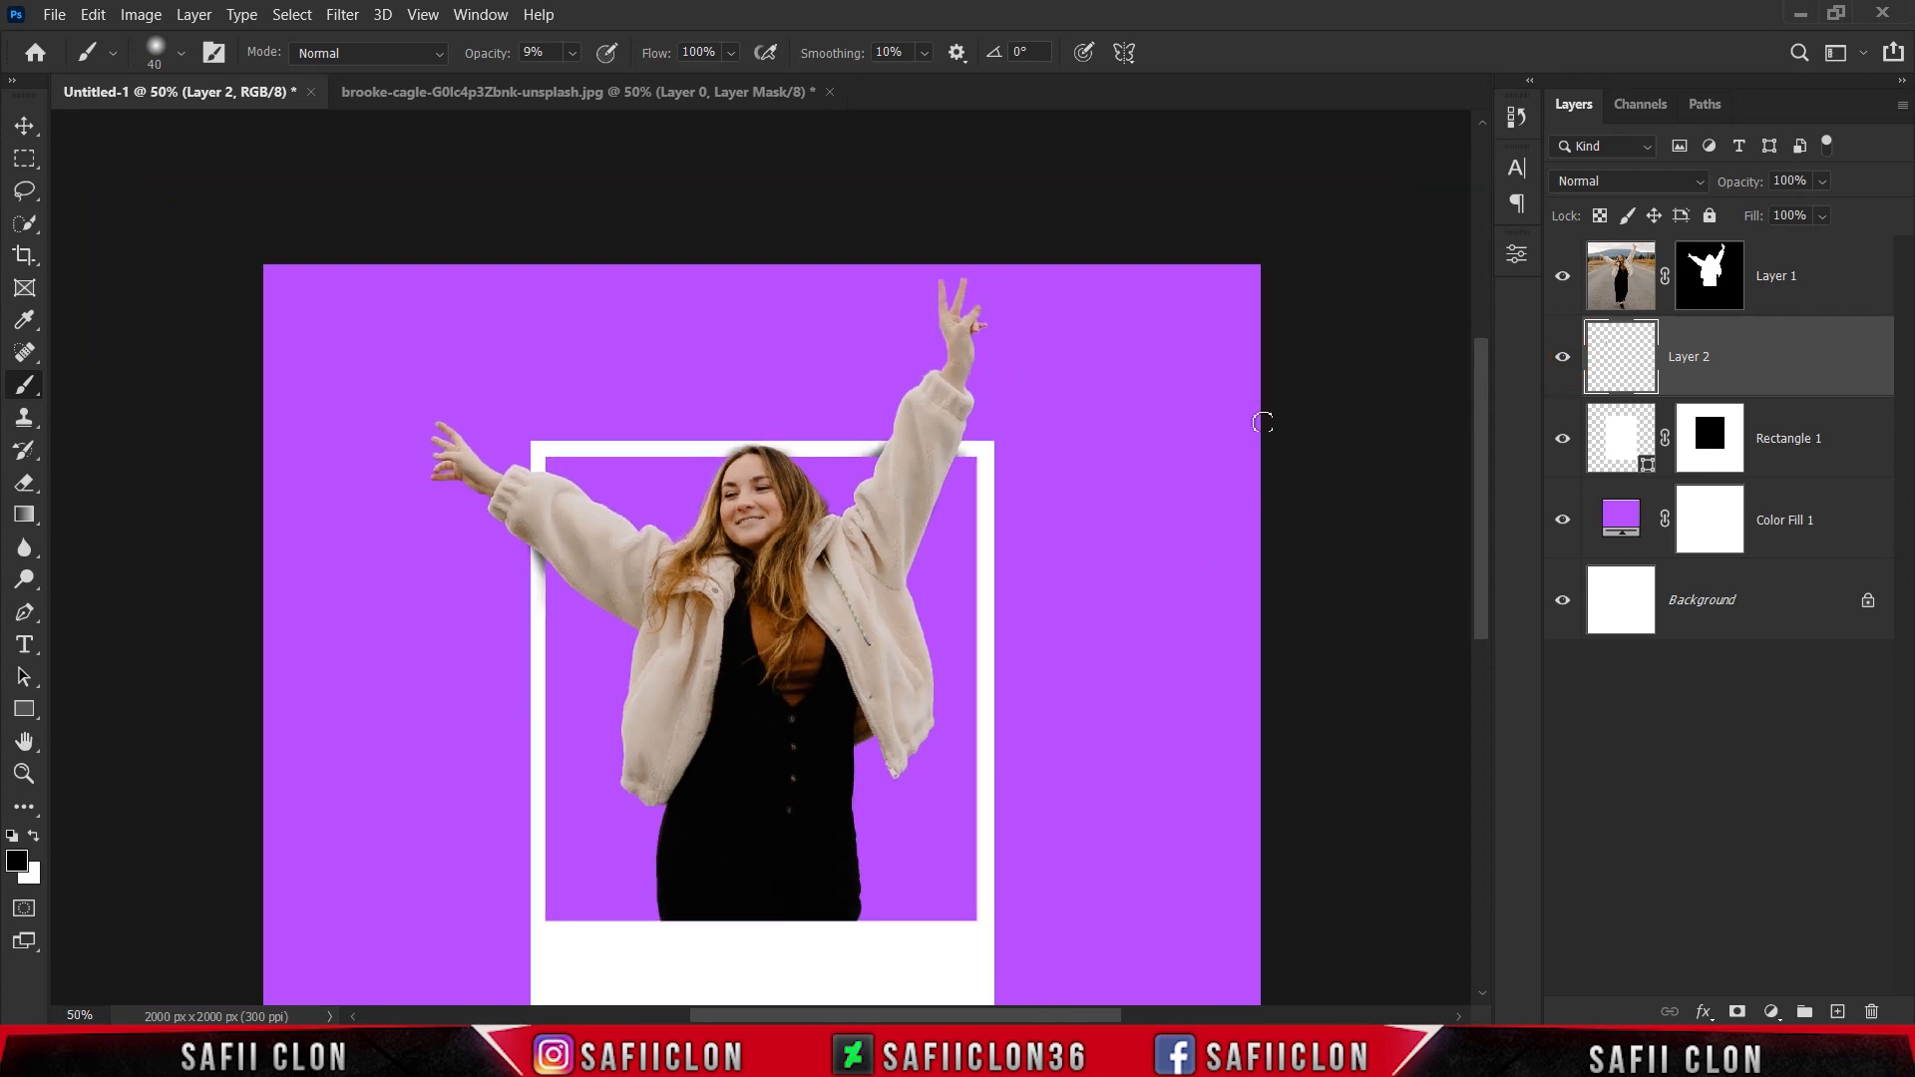
# Lower the fill of Layer 2 slightly to soften the shadows, and select the woman's layer
pyautogui.scroll(-2, 1227, 424)
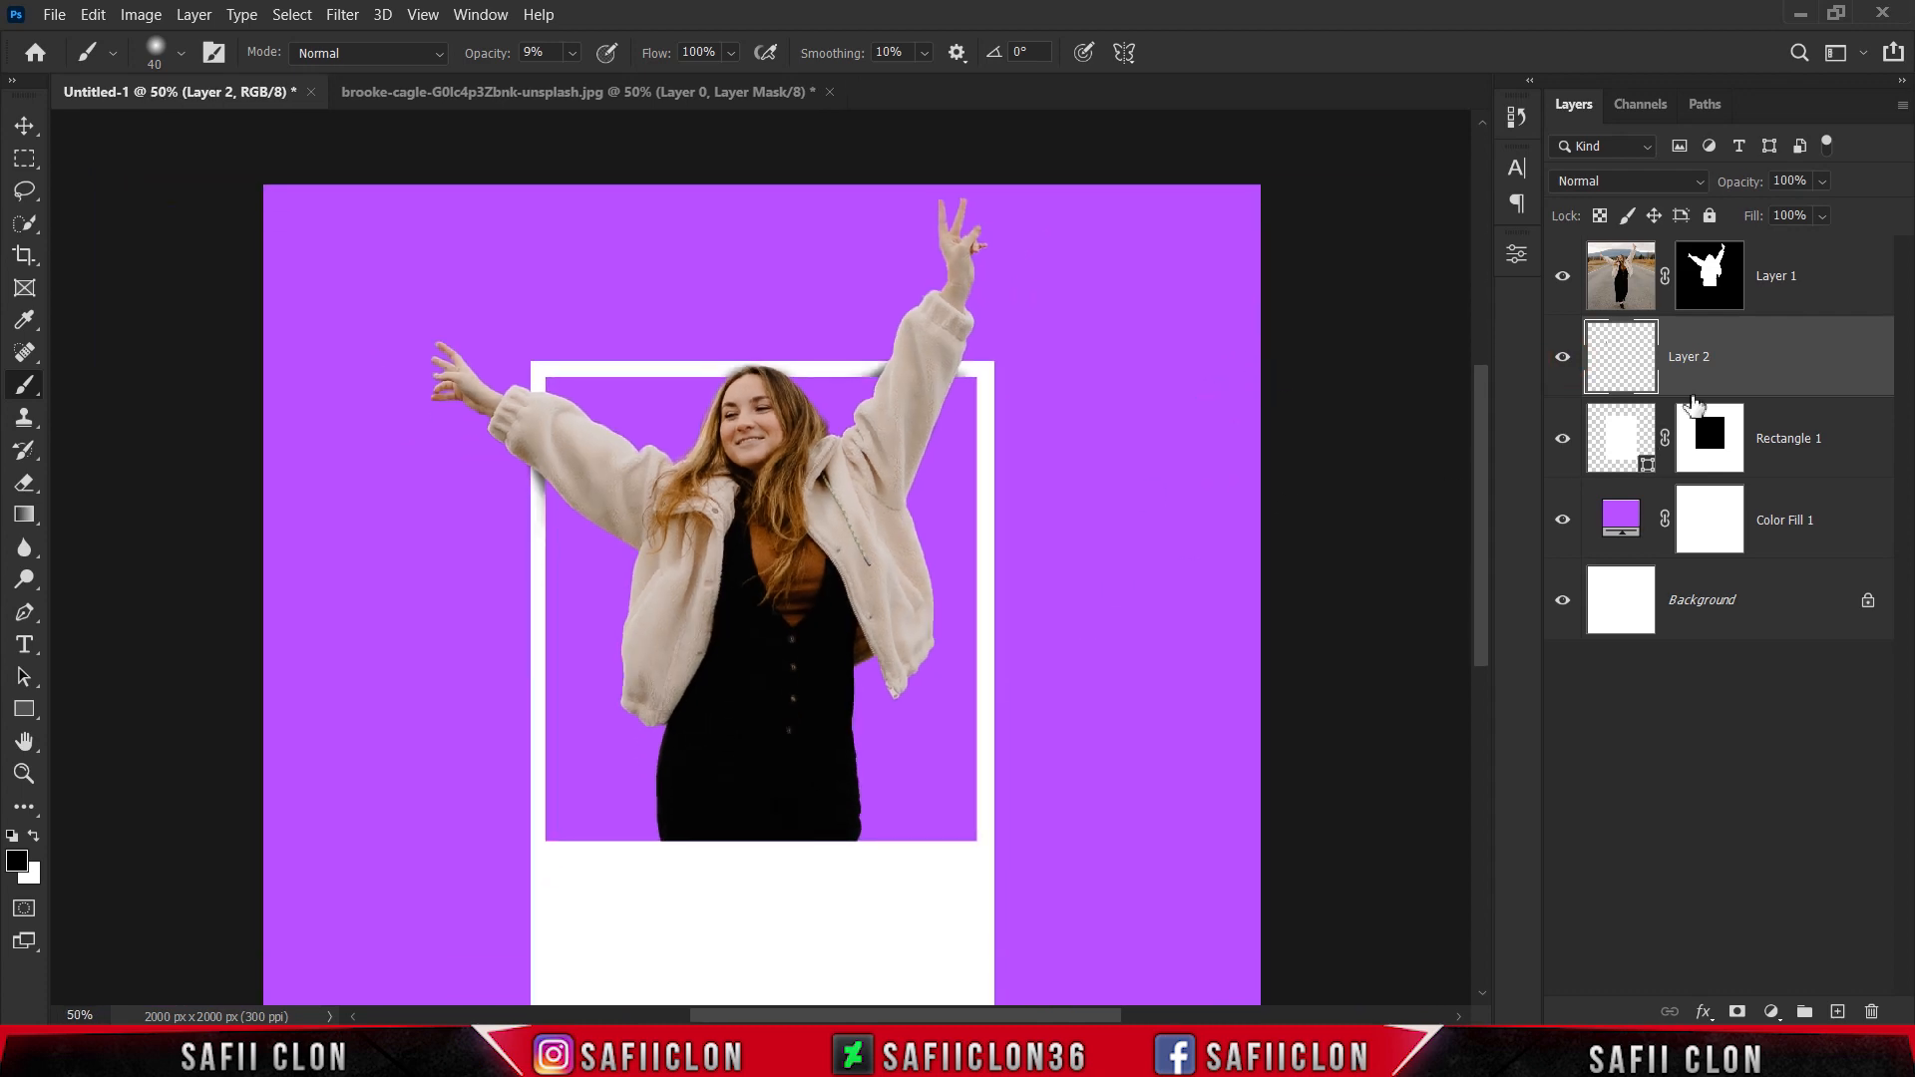
pyautogui.click(1821, 215)
pyautogui.moveTo(1847, 246); pyautogui.dragTo(1817, 243)
pyautogui.click(1832, 286)
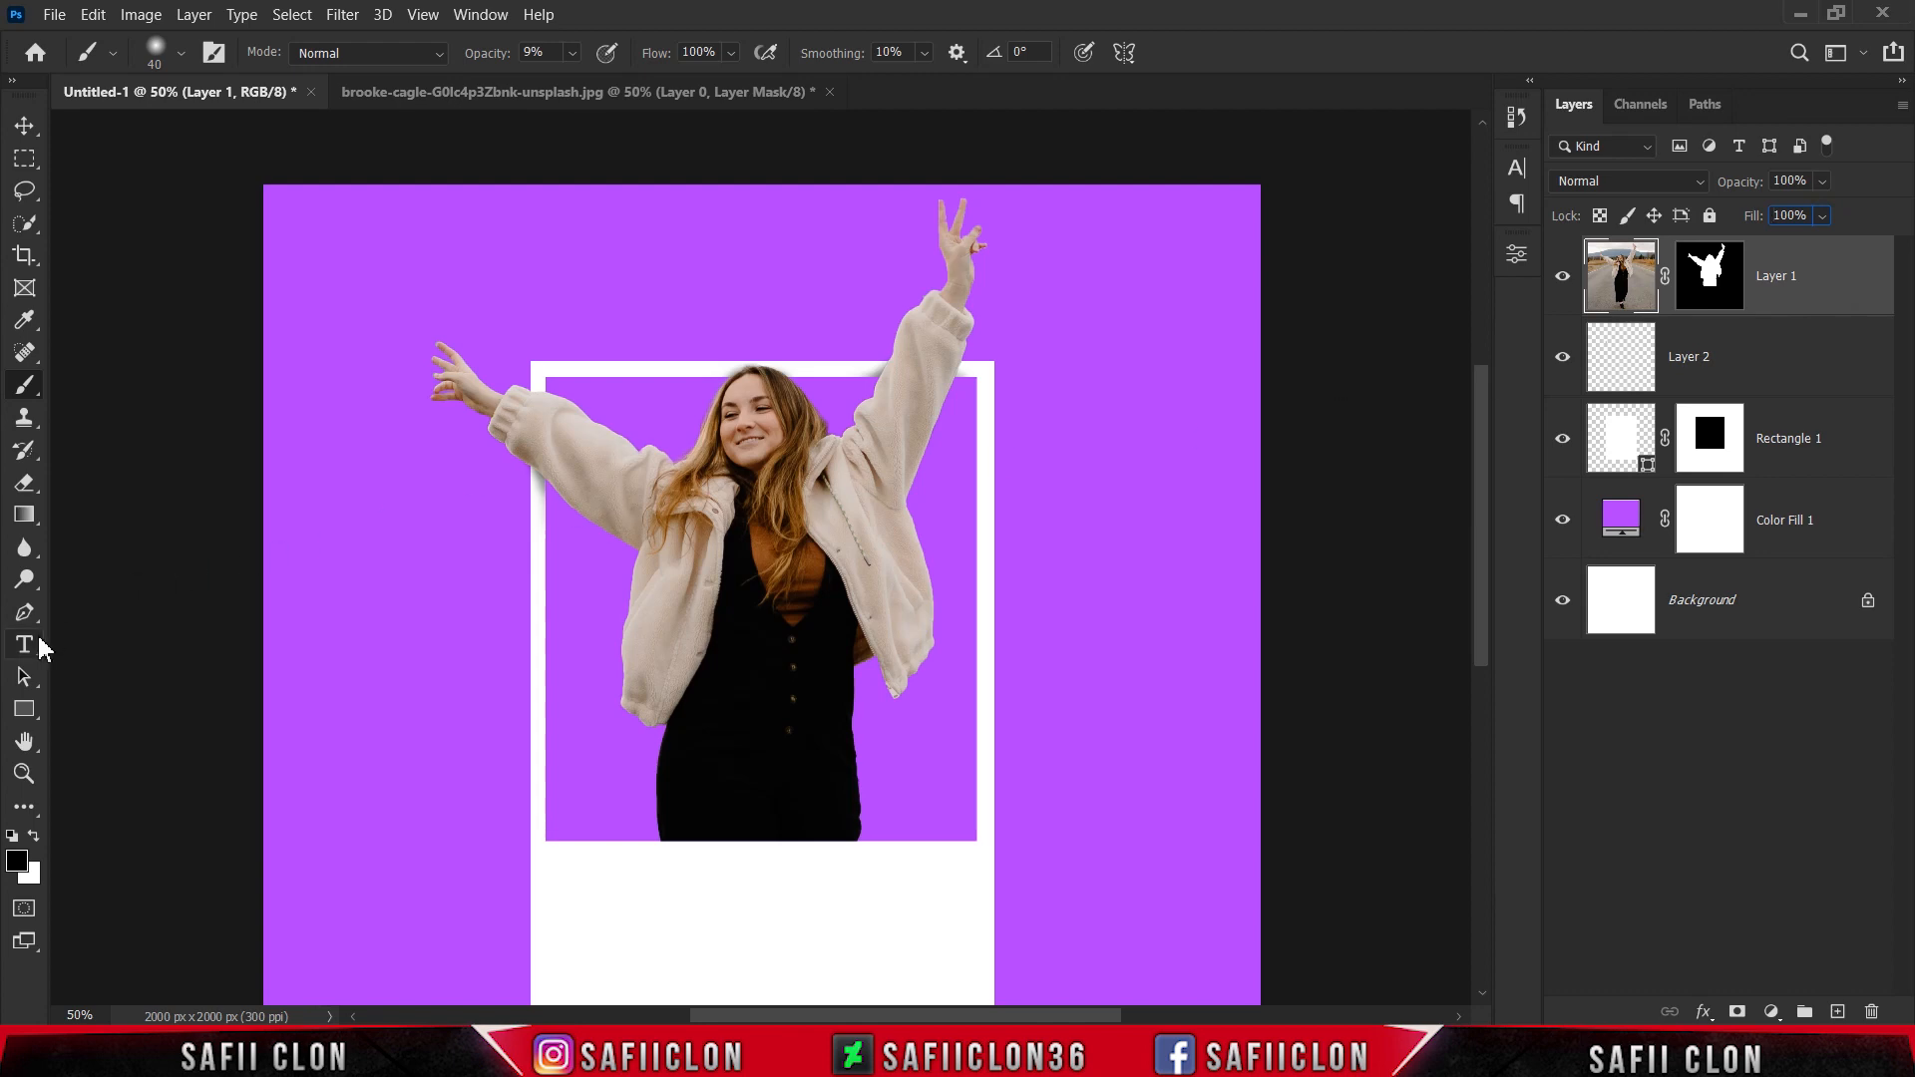
# Set up the Type tool with the Freestyle Script font, Regular, at 82 pt in black (000000)
pyautogui.moveTo(32, 646); pyautogui.dragTo(108, 649)
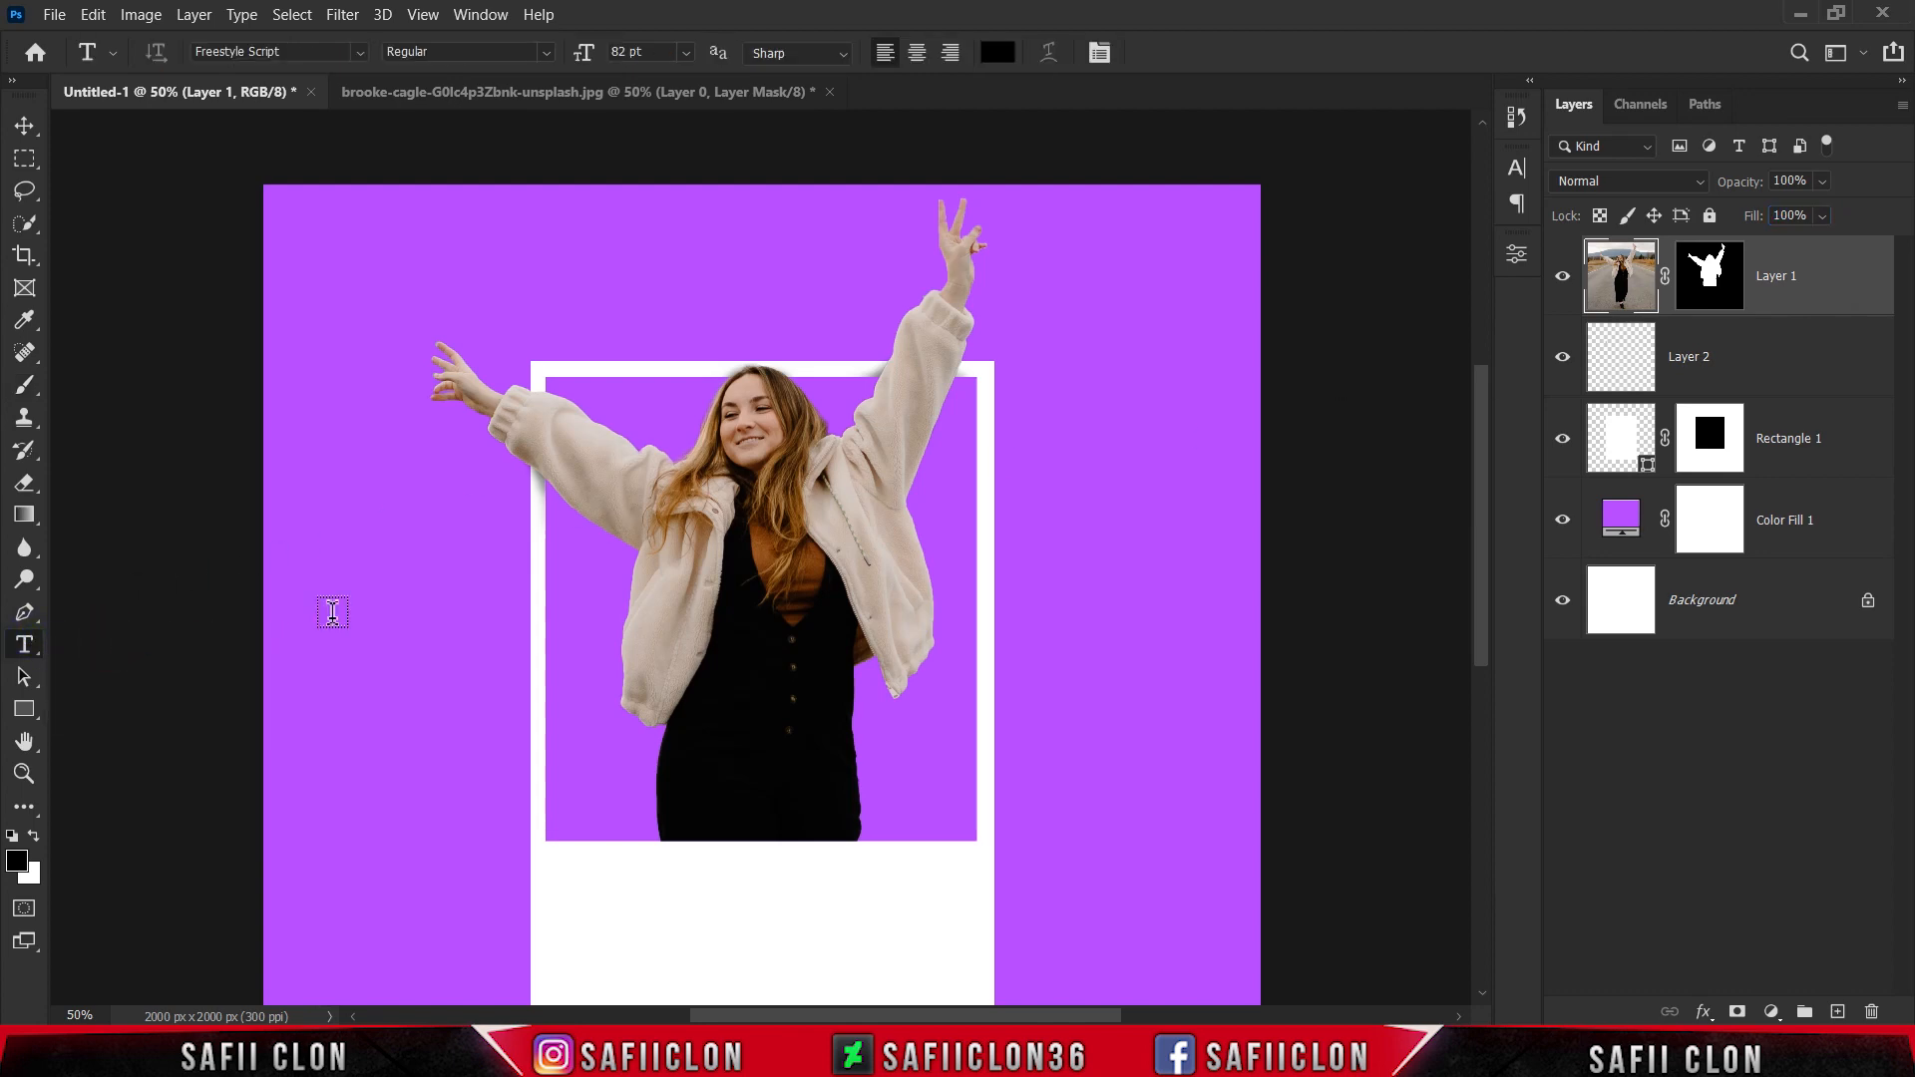
pyautogui.click(359, 52)
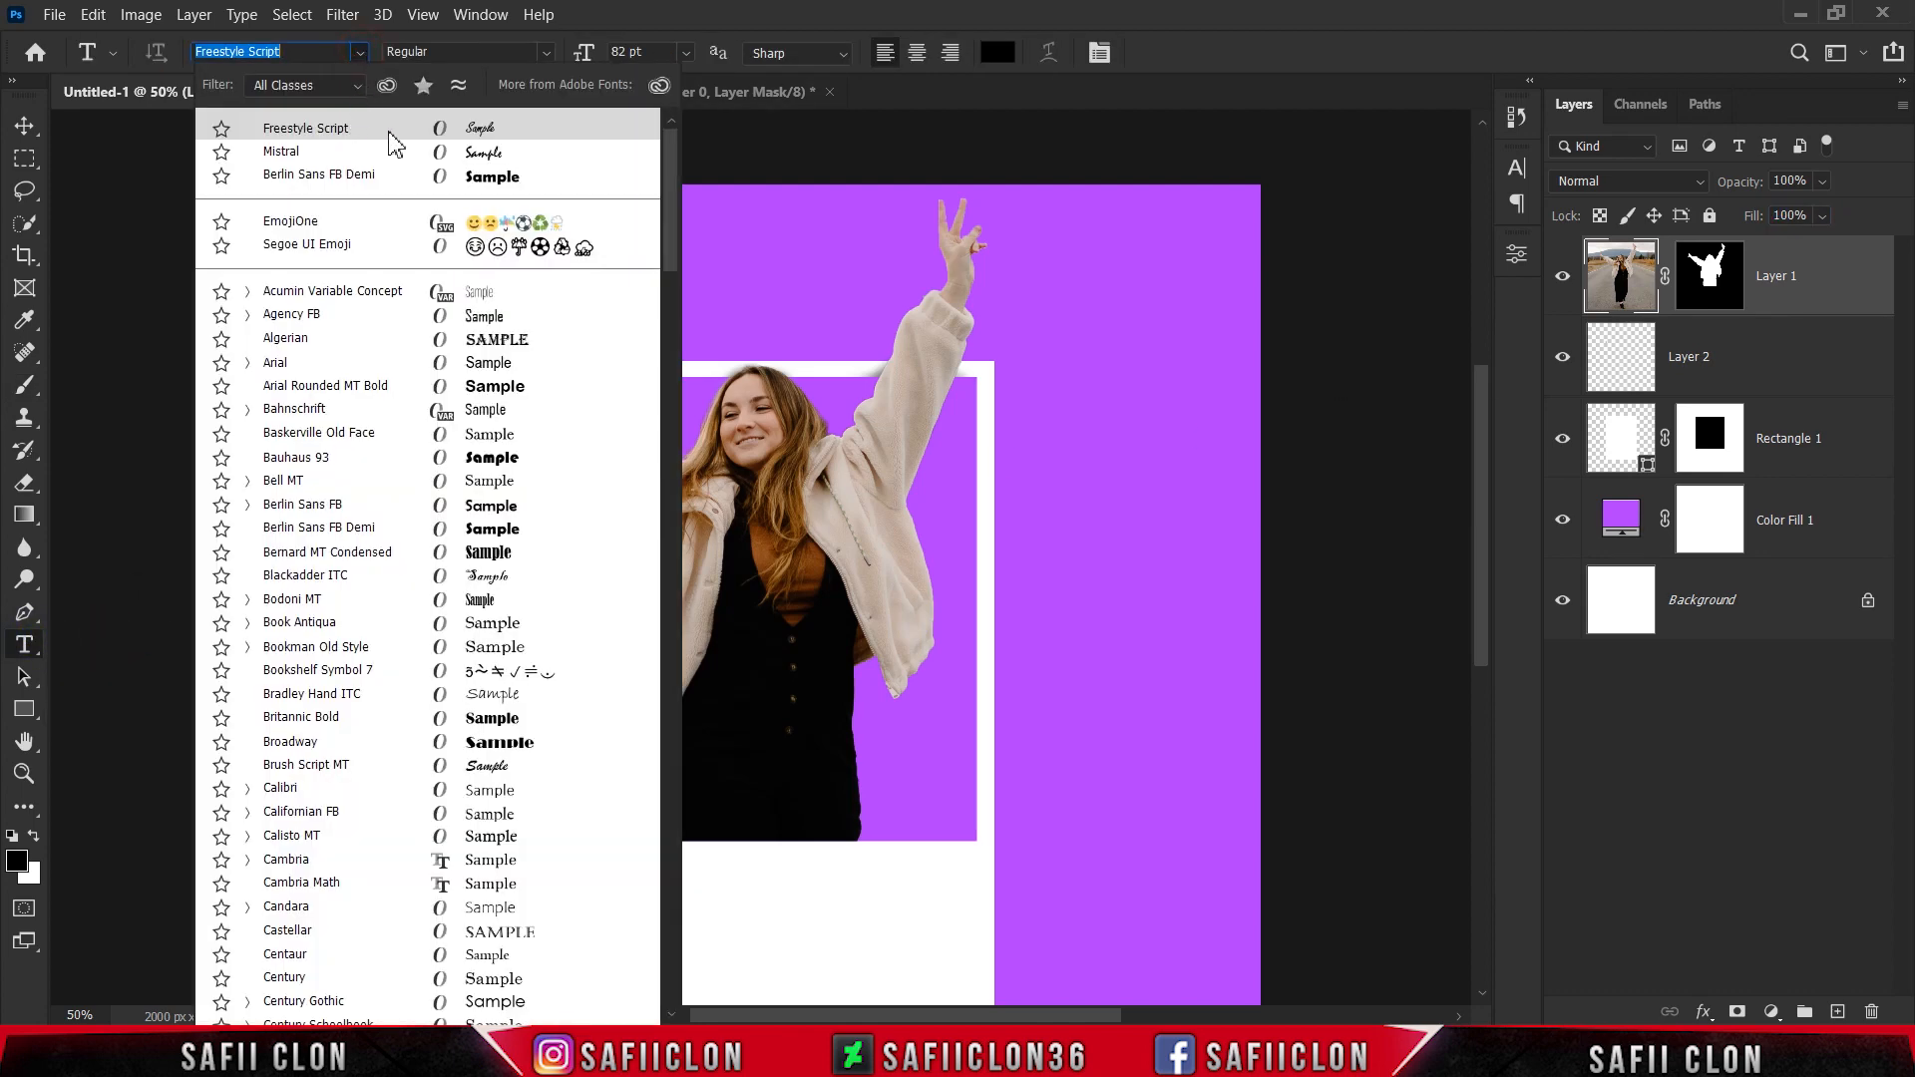
pyautogui.click(377, 140)
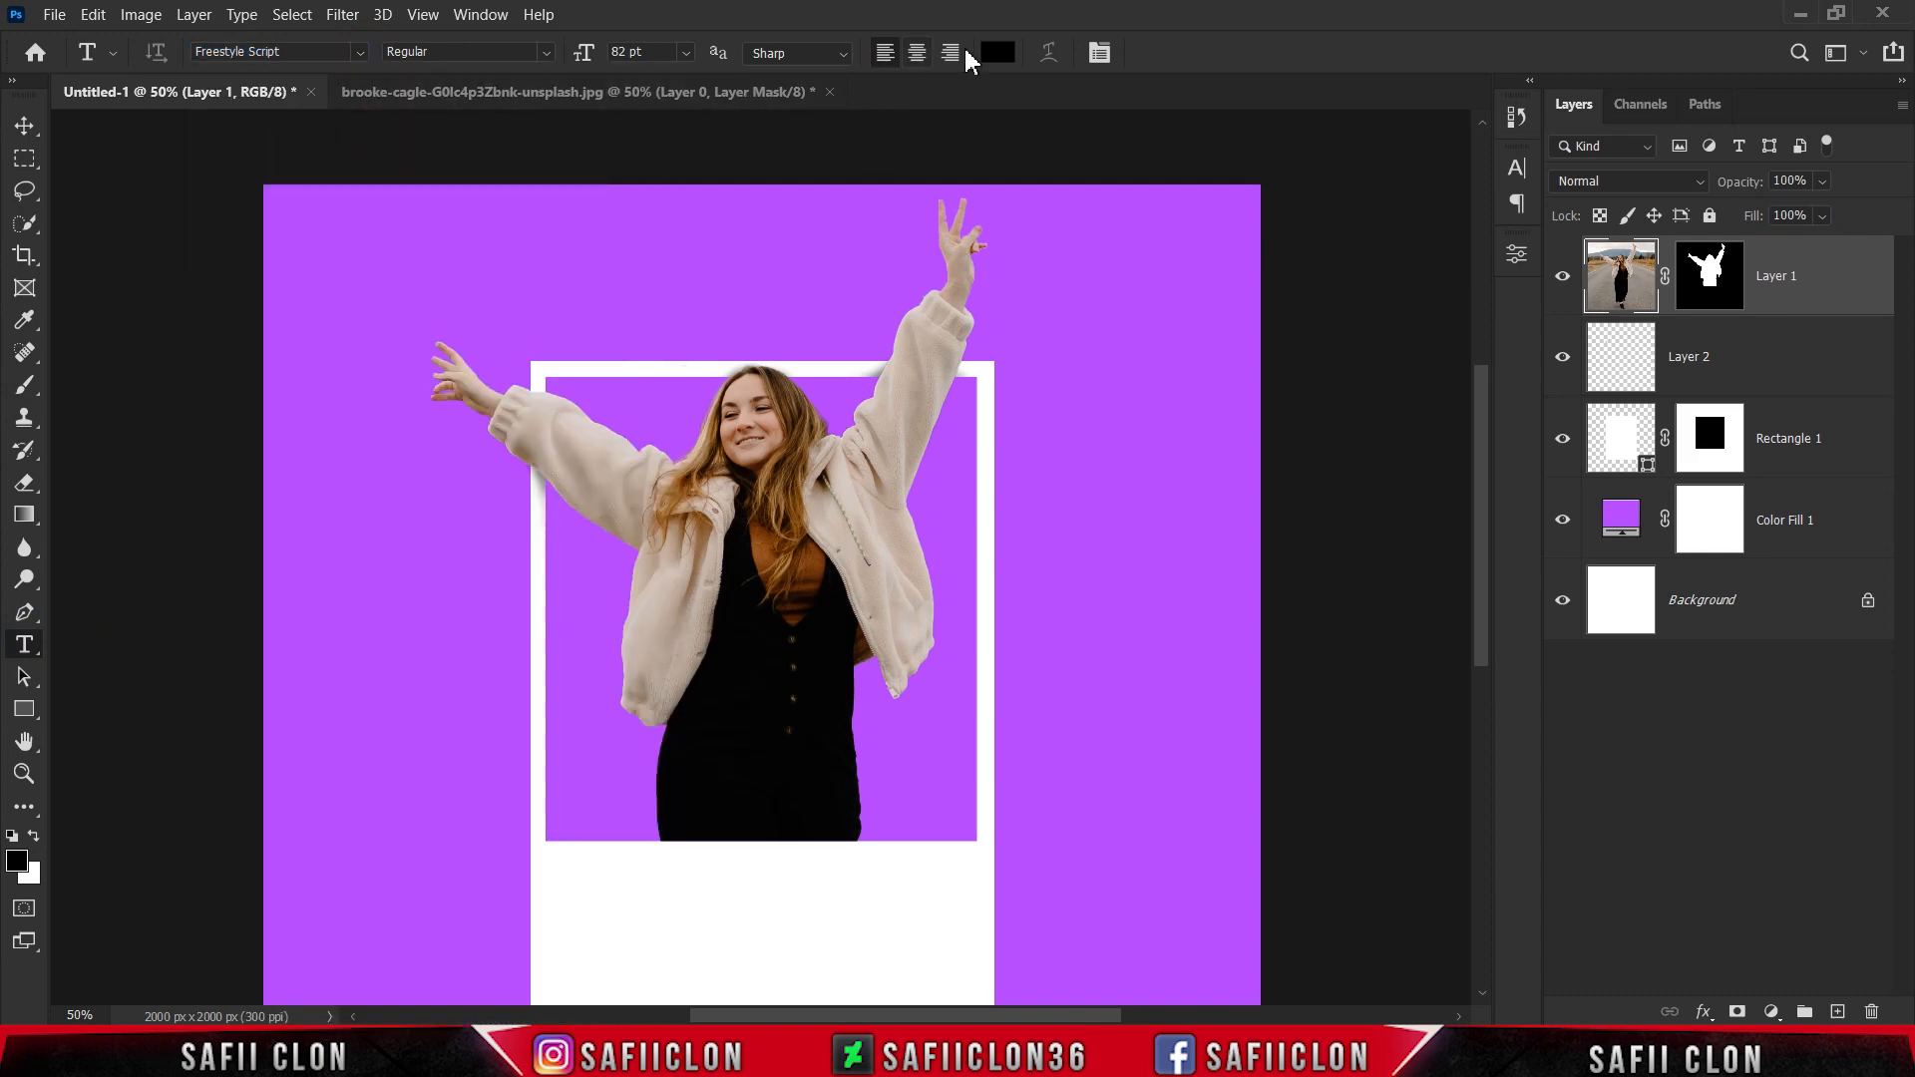
pyautogui.click(997, 52)
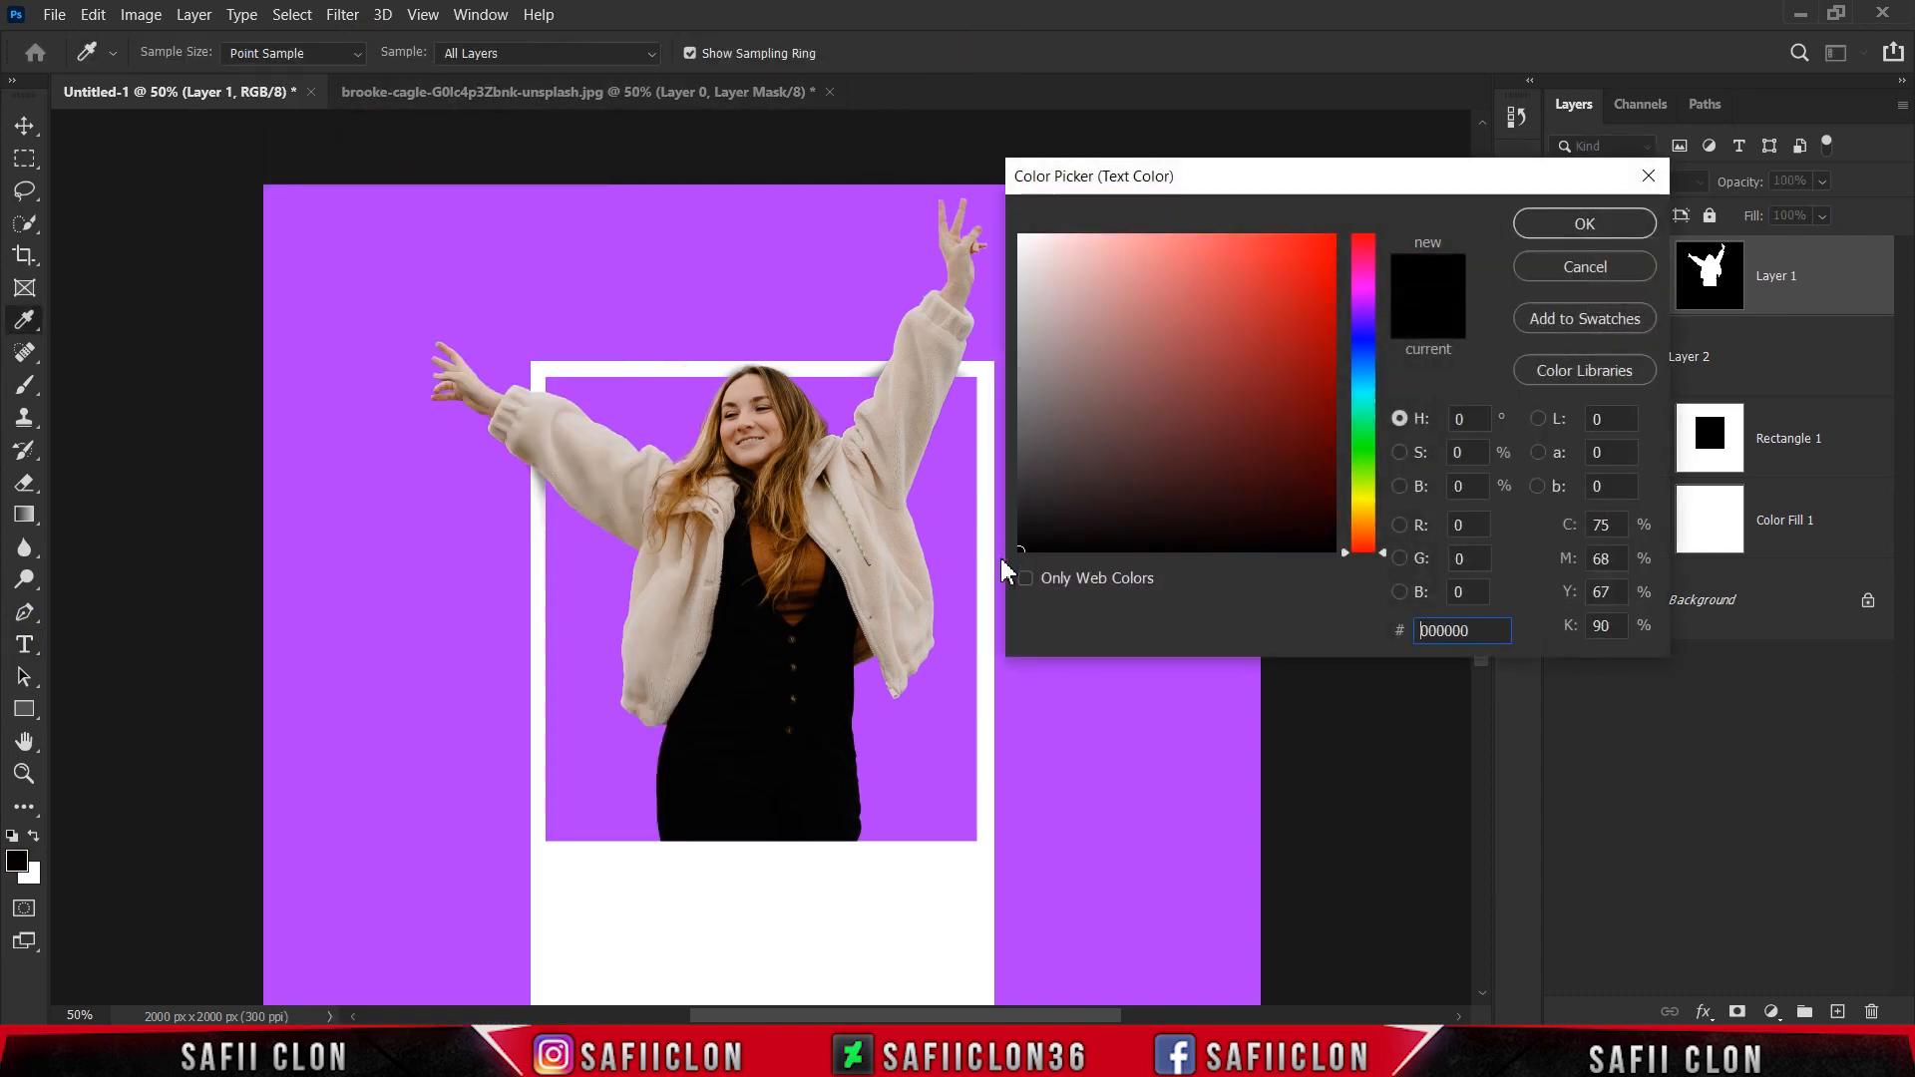
pyautogui.click(1561, 224)
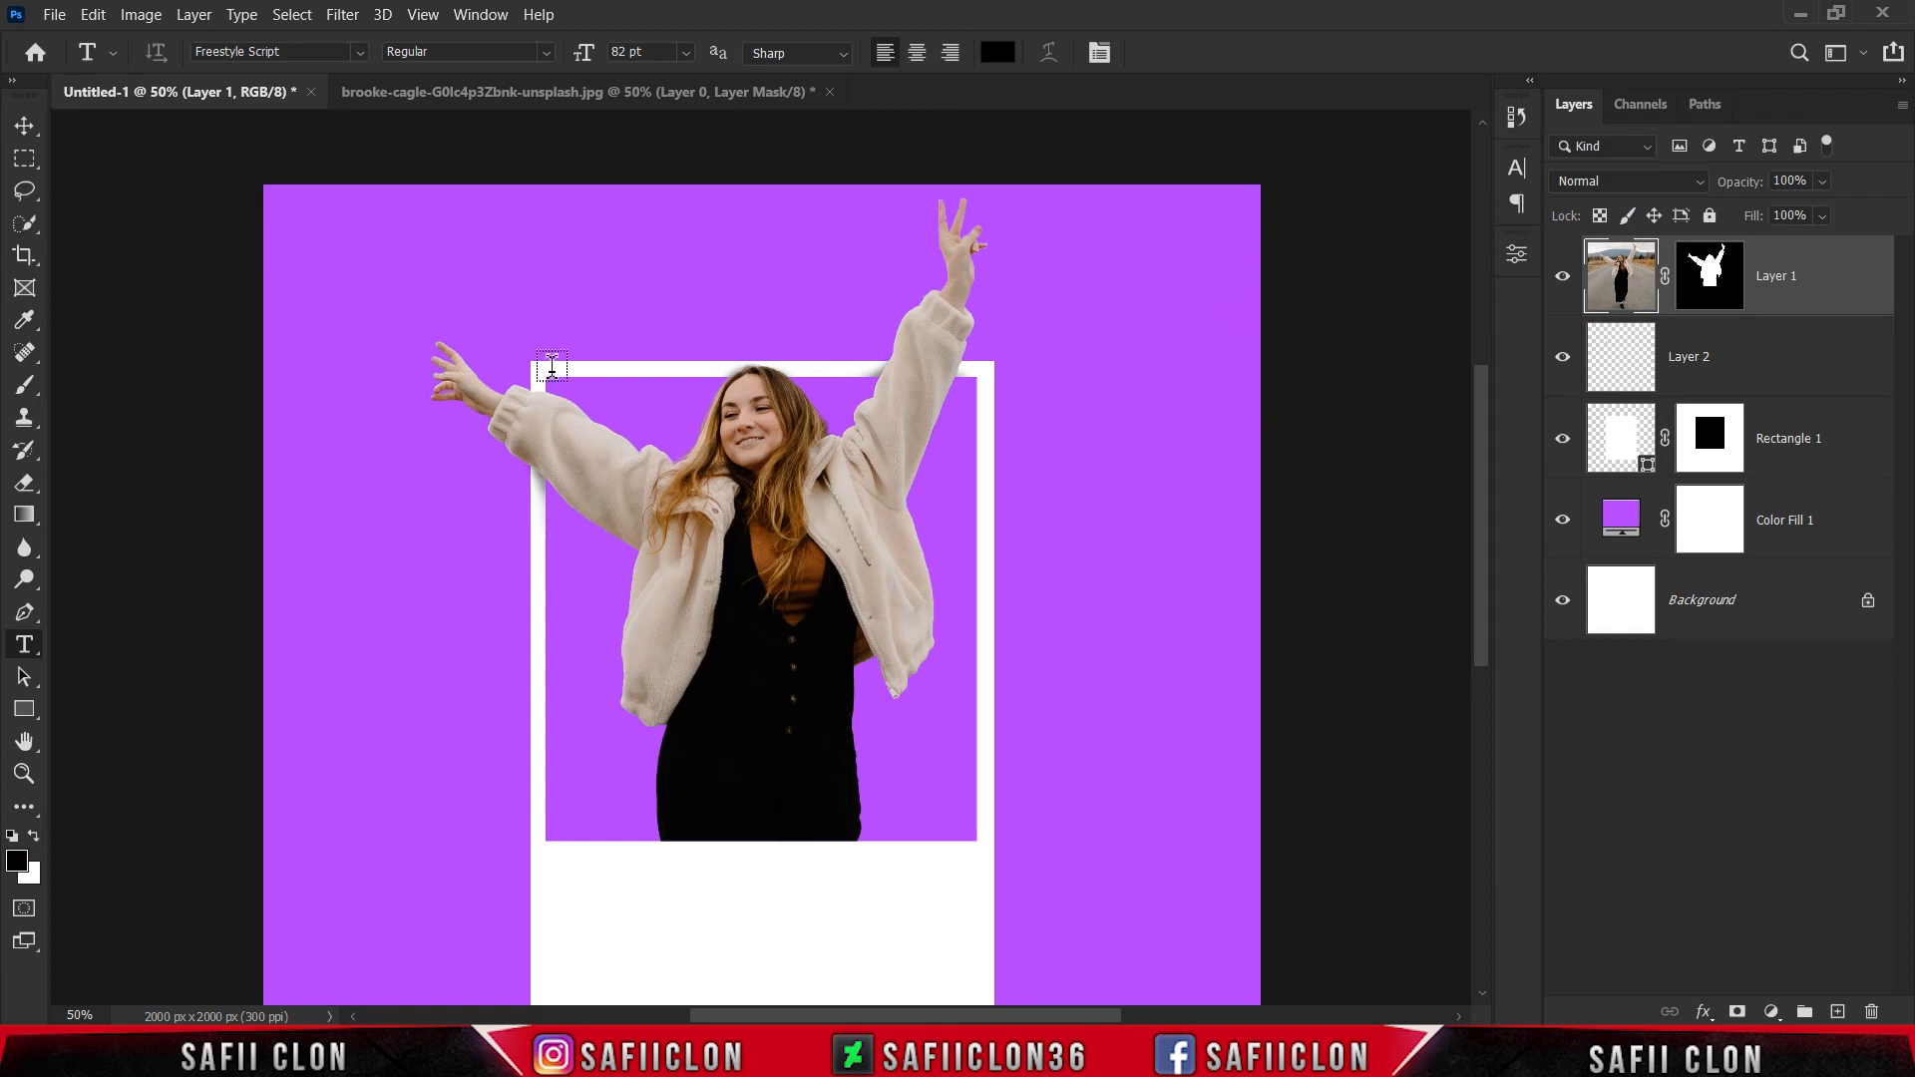
# Add the text "Happy" above the woman's head as a new layer on top of the others
pyautogui.click(517, 326)
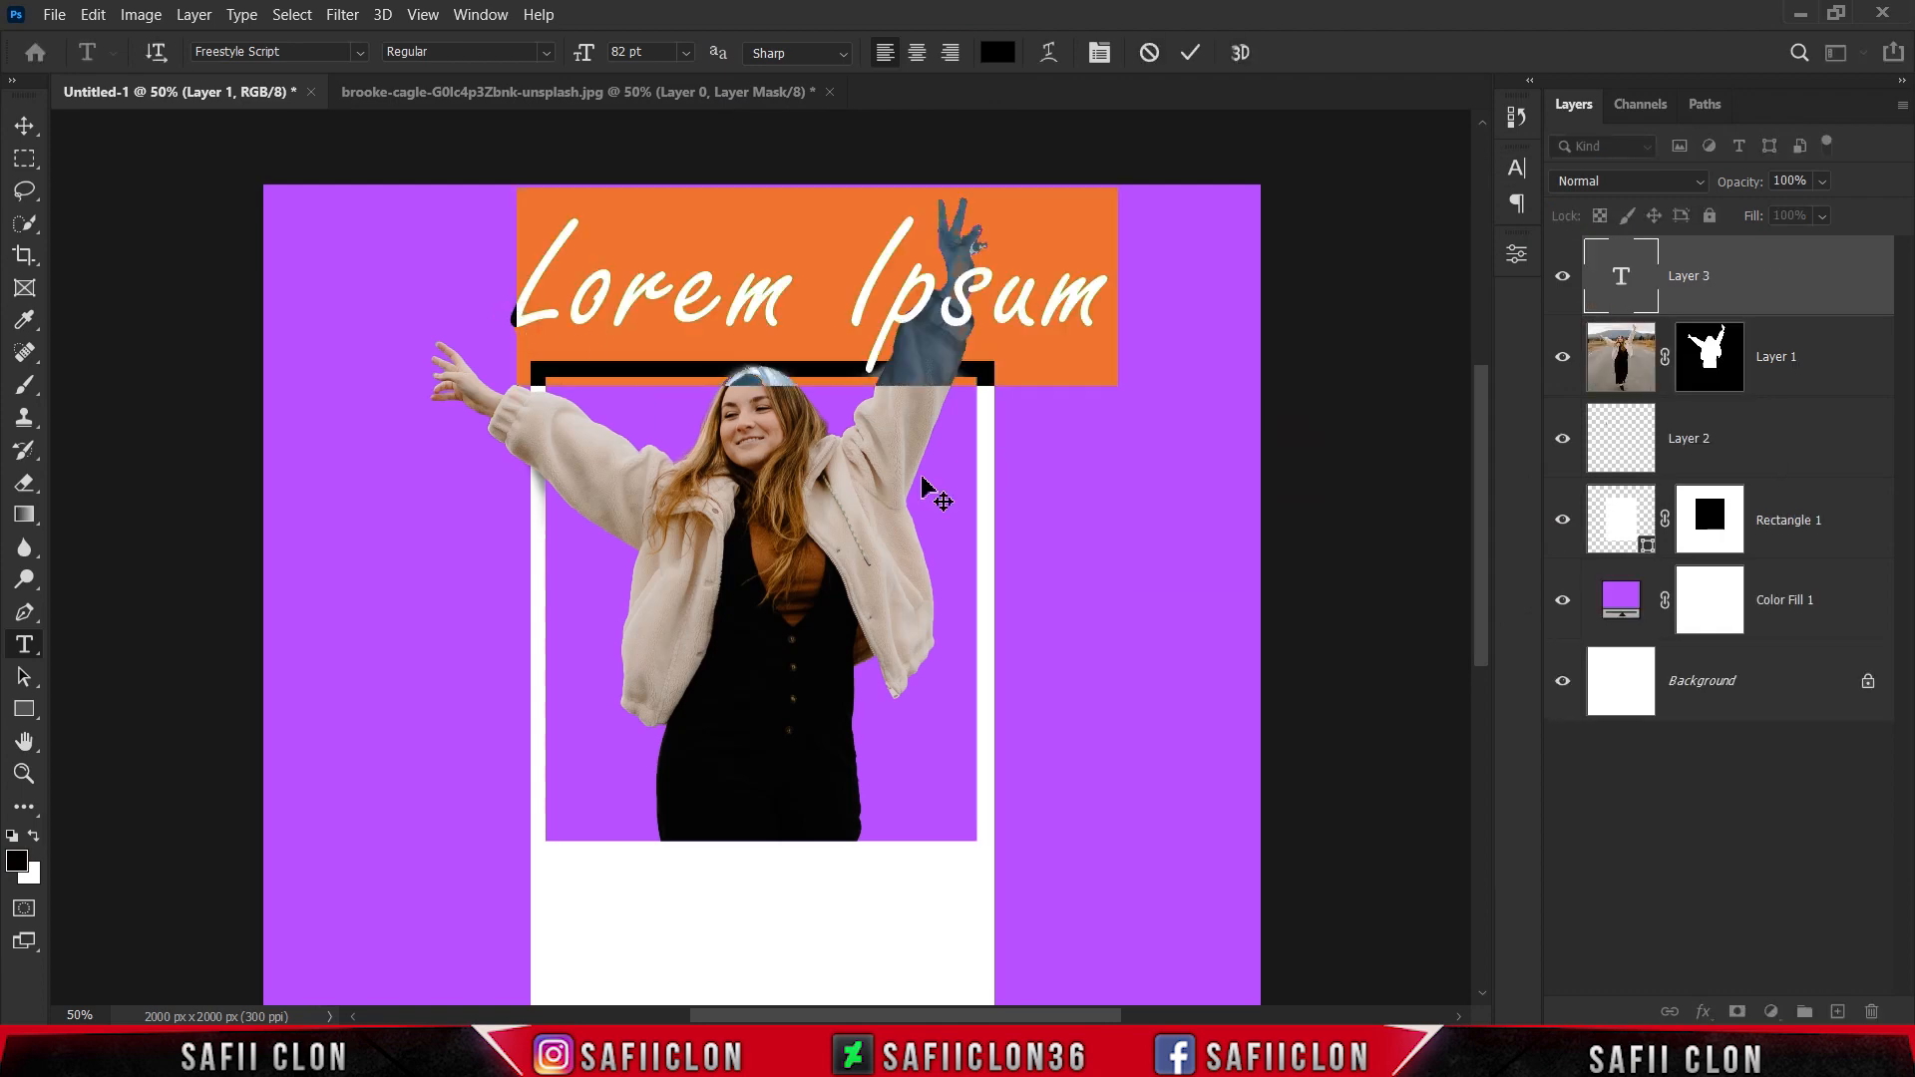
pyautogui.write('Happy')
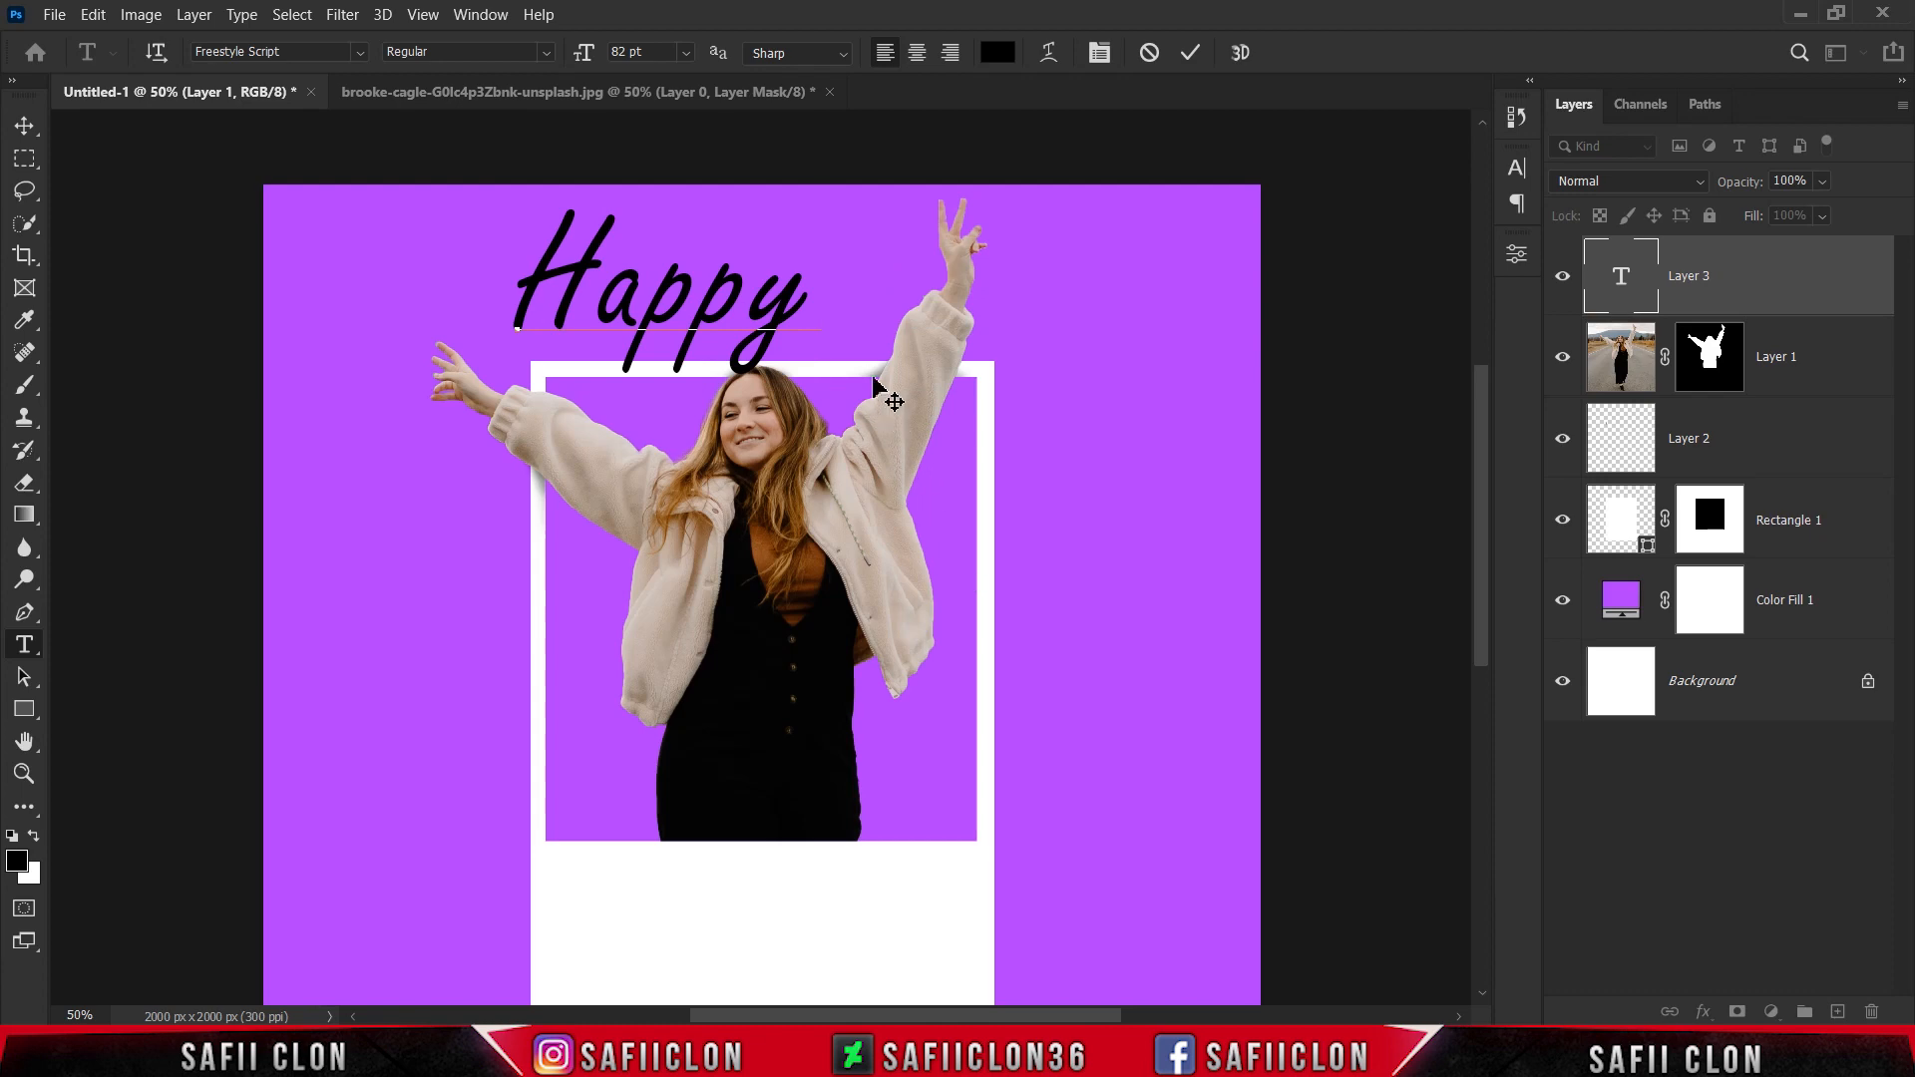
pyautogui.click(1190, 54)
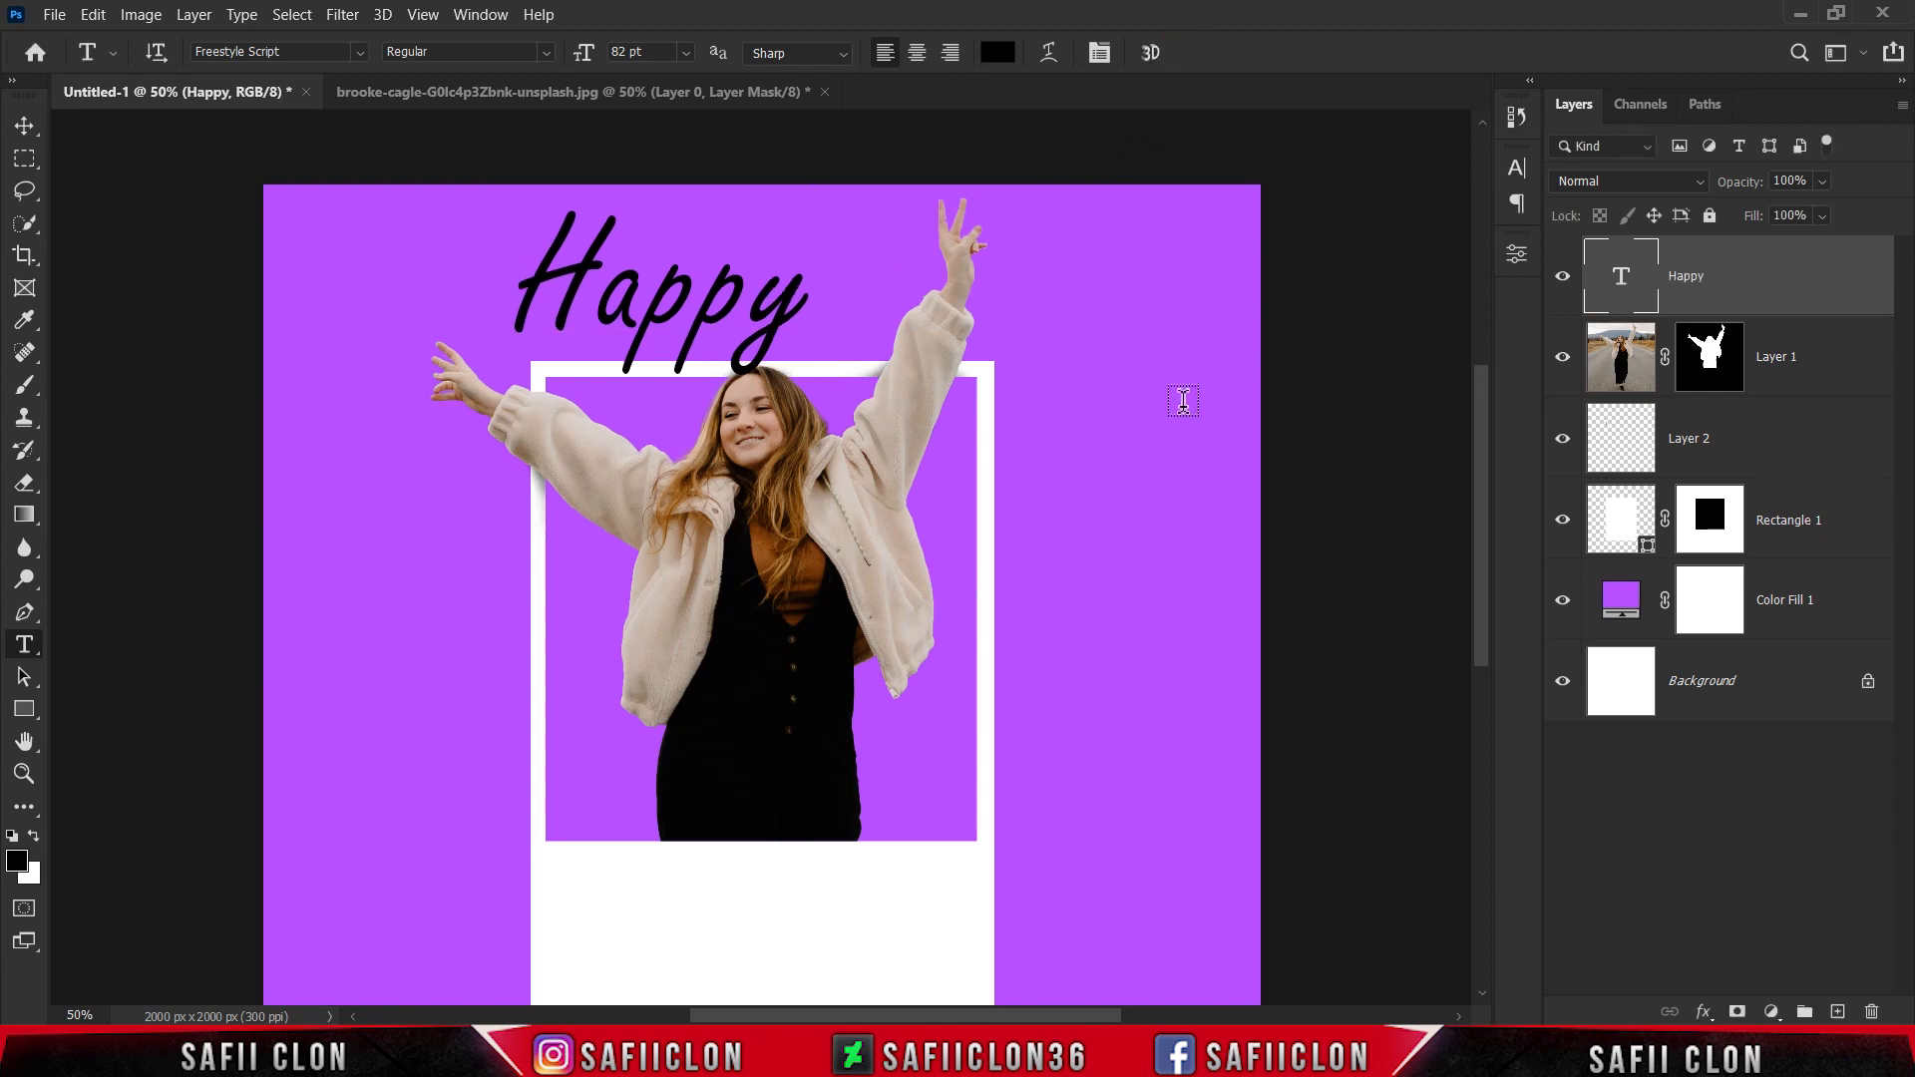
# Transform the "Happy" text onto the frame's bottom white strip, scaled to about 69% and rotated to about -7.1°
pyautogui.hotkey('ctrl', 't')
pyautogui.moveTo(688, 321); pyautogui.dragTo(798, 909)
pyautogui.moveTo(617, 785); pyautogui.dragTo(653, 810)
pyautogui.scroll(-3, 1105, 743)
pyautogui.moveTo(787, 753); pyautogui.dragTo(774, 773)
pyautogui.moveTo(919, 851); pyautogui.dragTo(932, 833)
pyautogui.moveTo(875, 655); pyautogui.dragTo(865, 676)
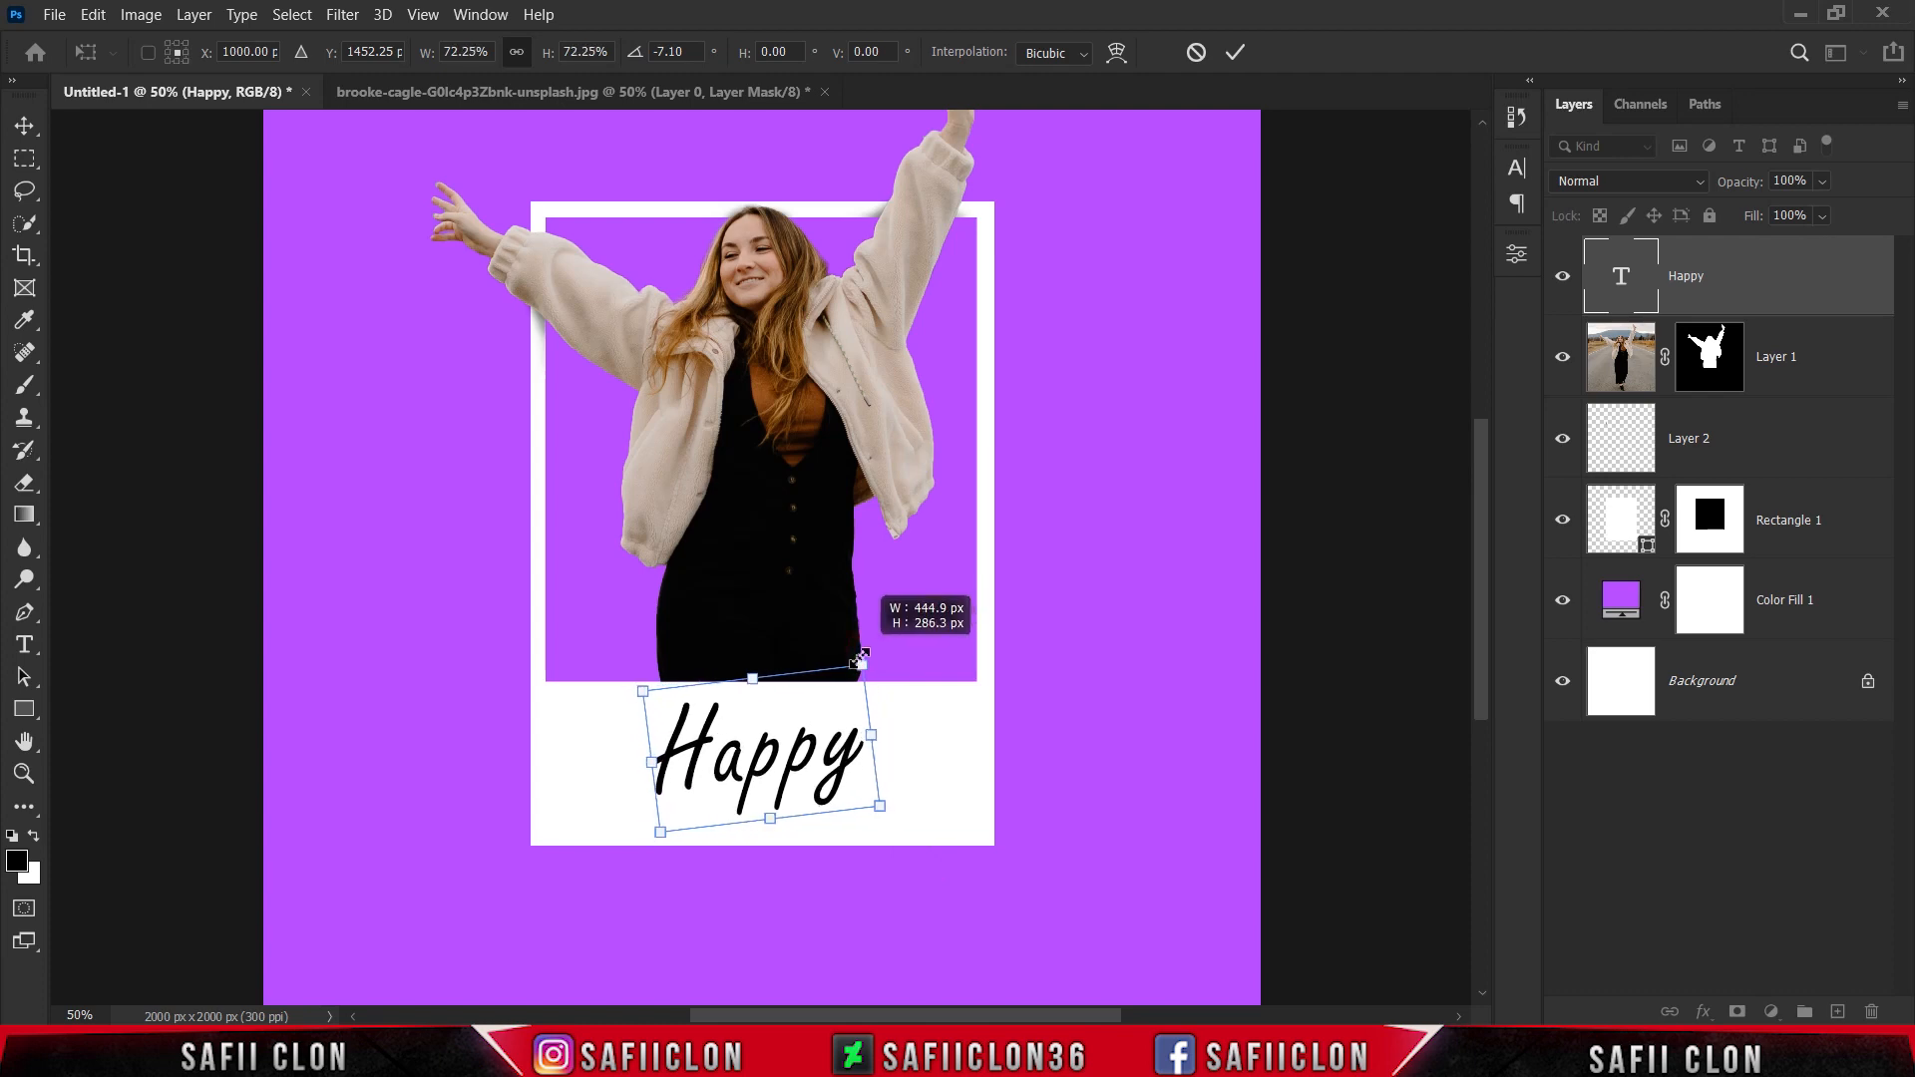
pyautogui.moveTo(843, 750); pyautogui.dragTo(834, 748)
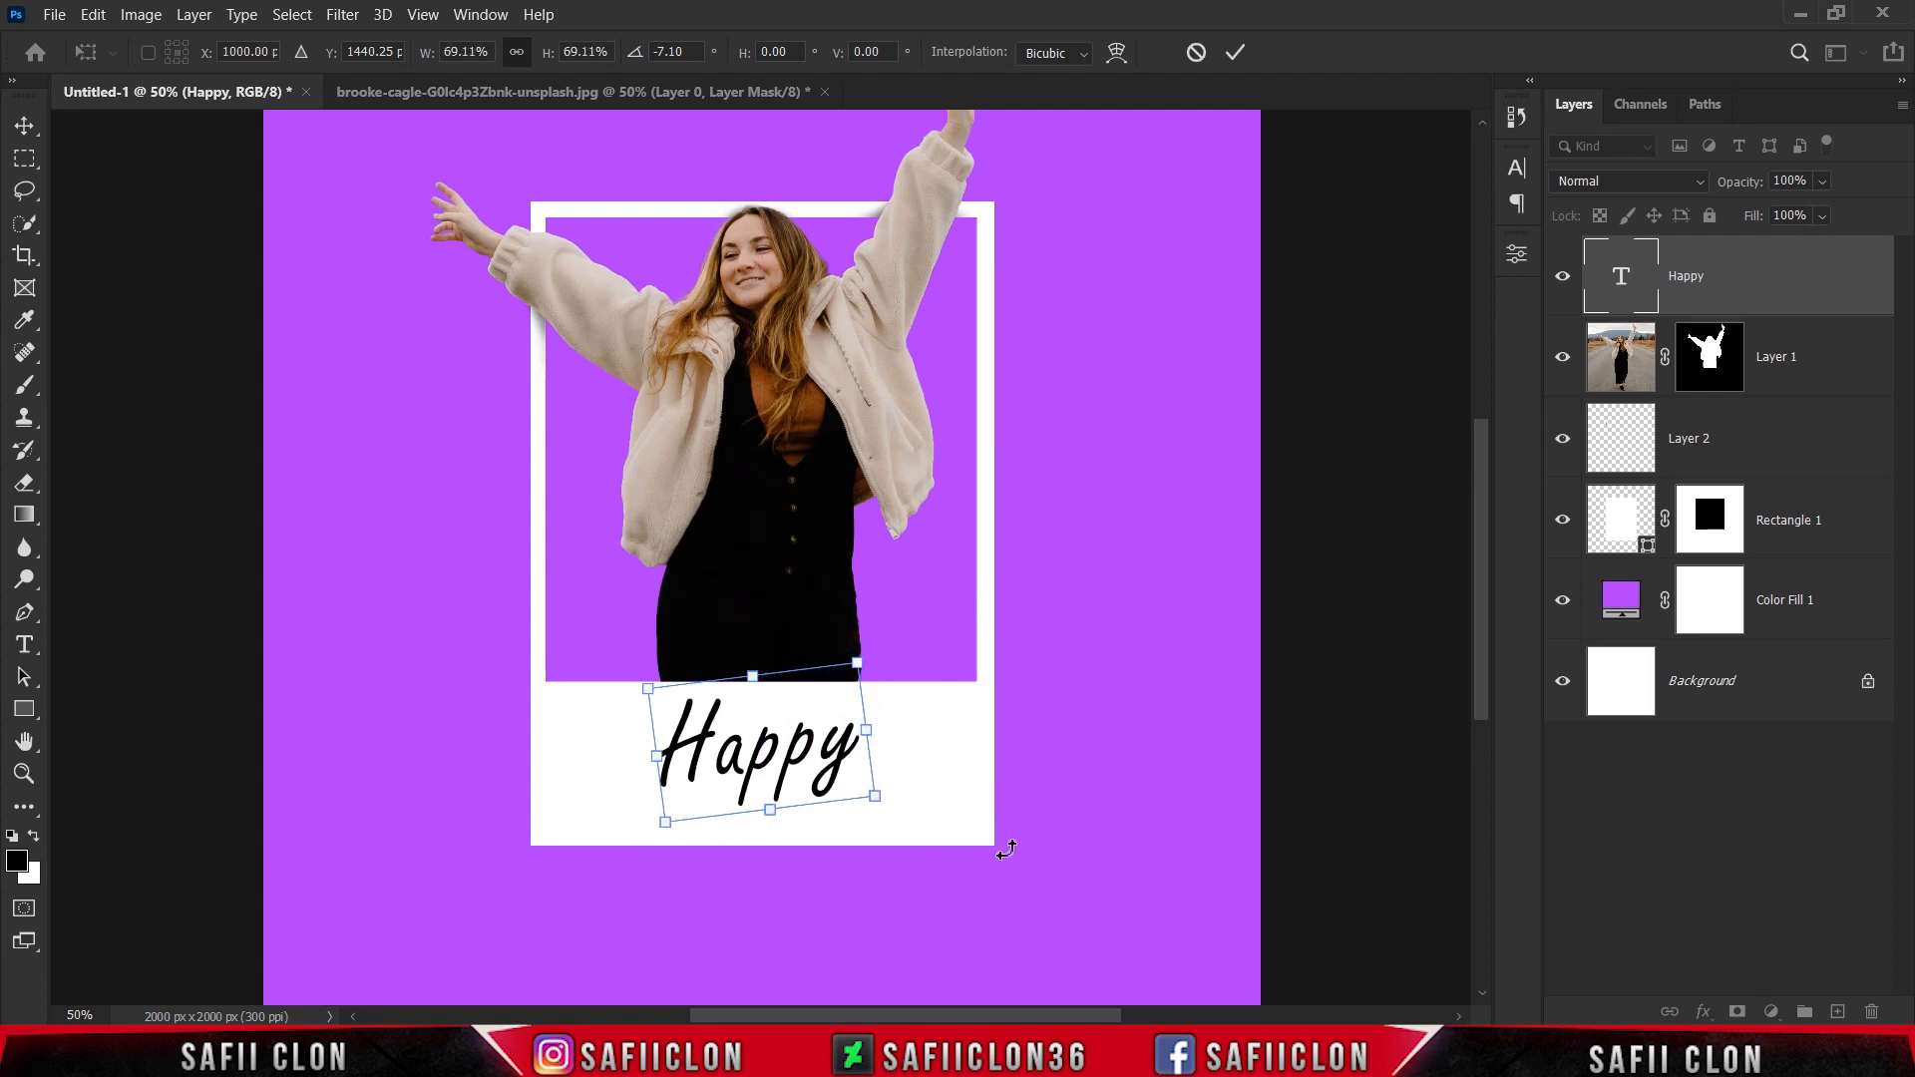
pyautogui.click(1234, 55)
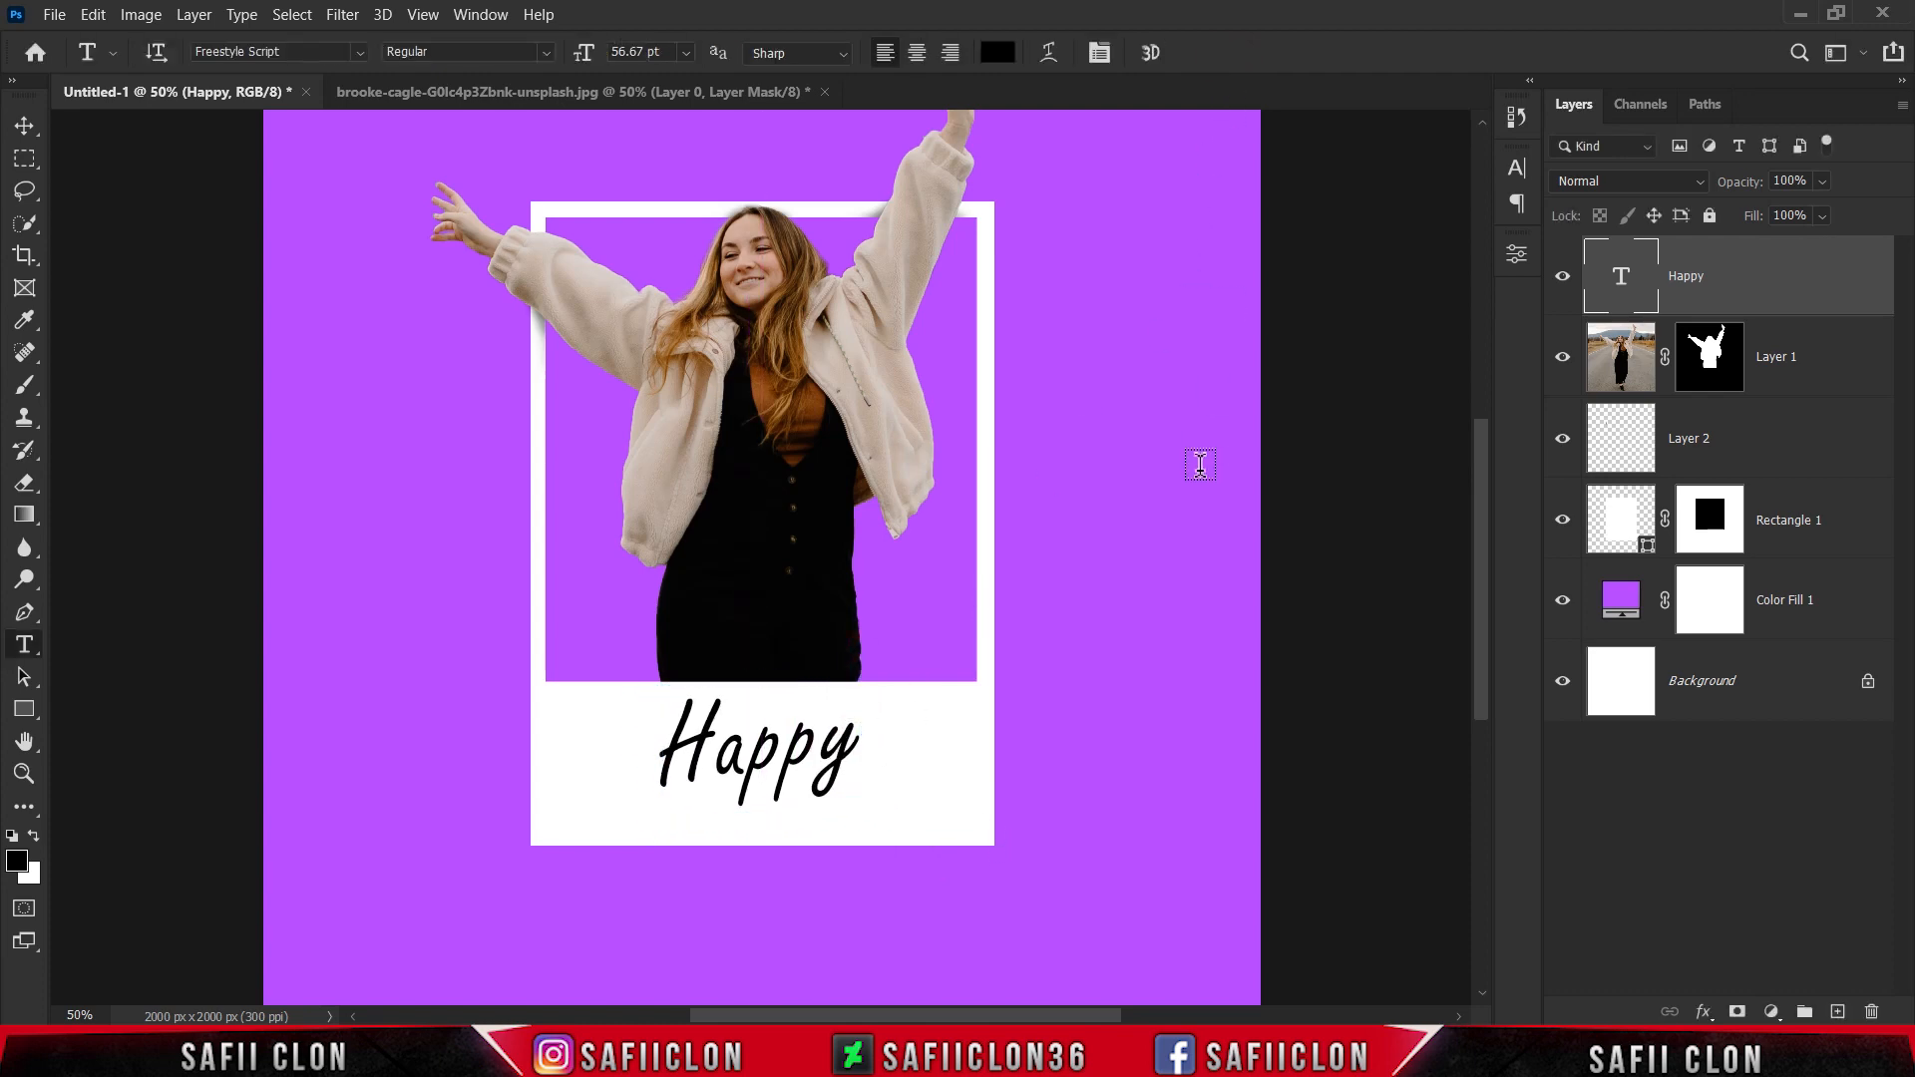
# Review the whole composition and toggle the "Happy" text layer's visibility to compare the design with and without it
pyautogui.scroll(-3, 1201, 478)
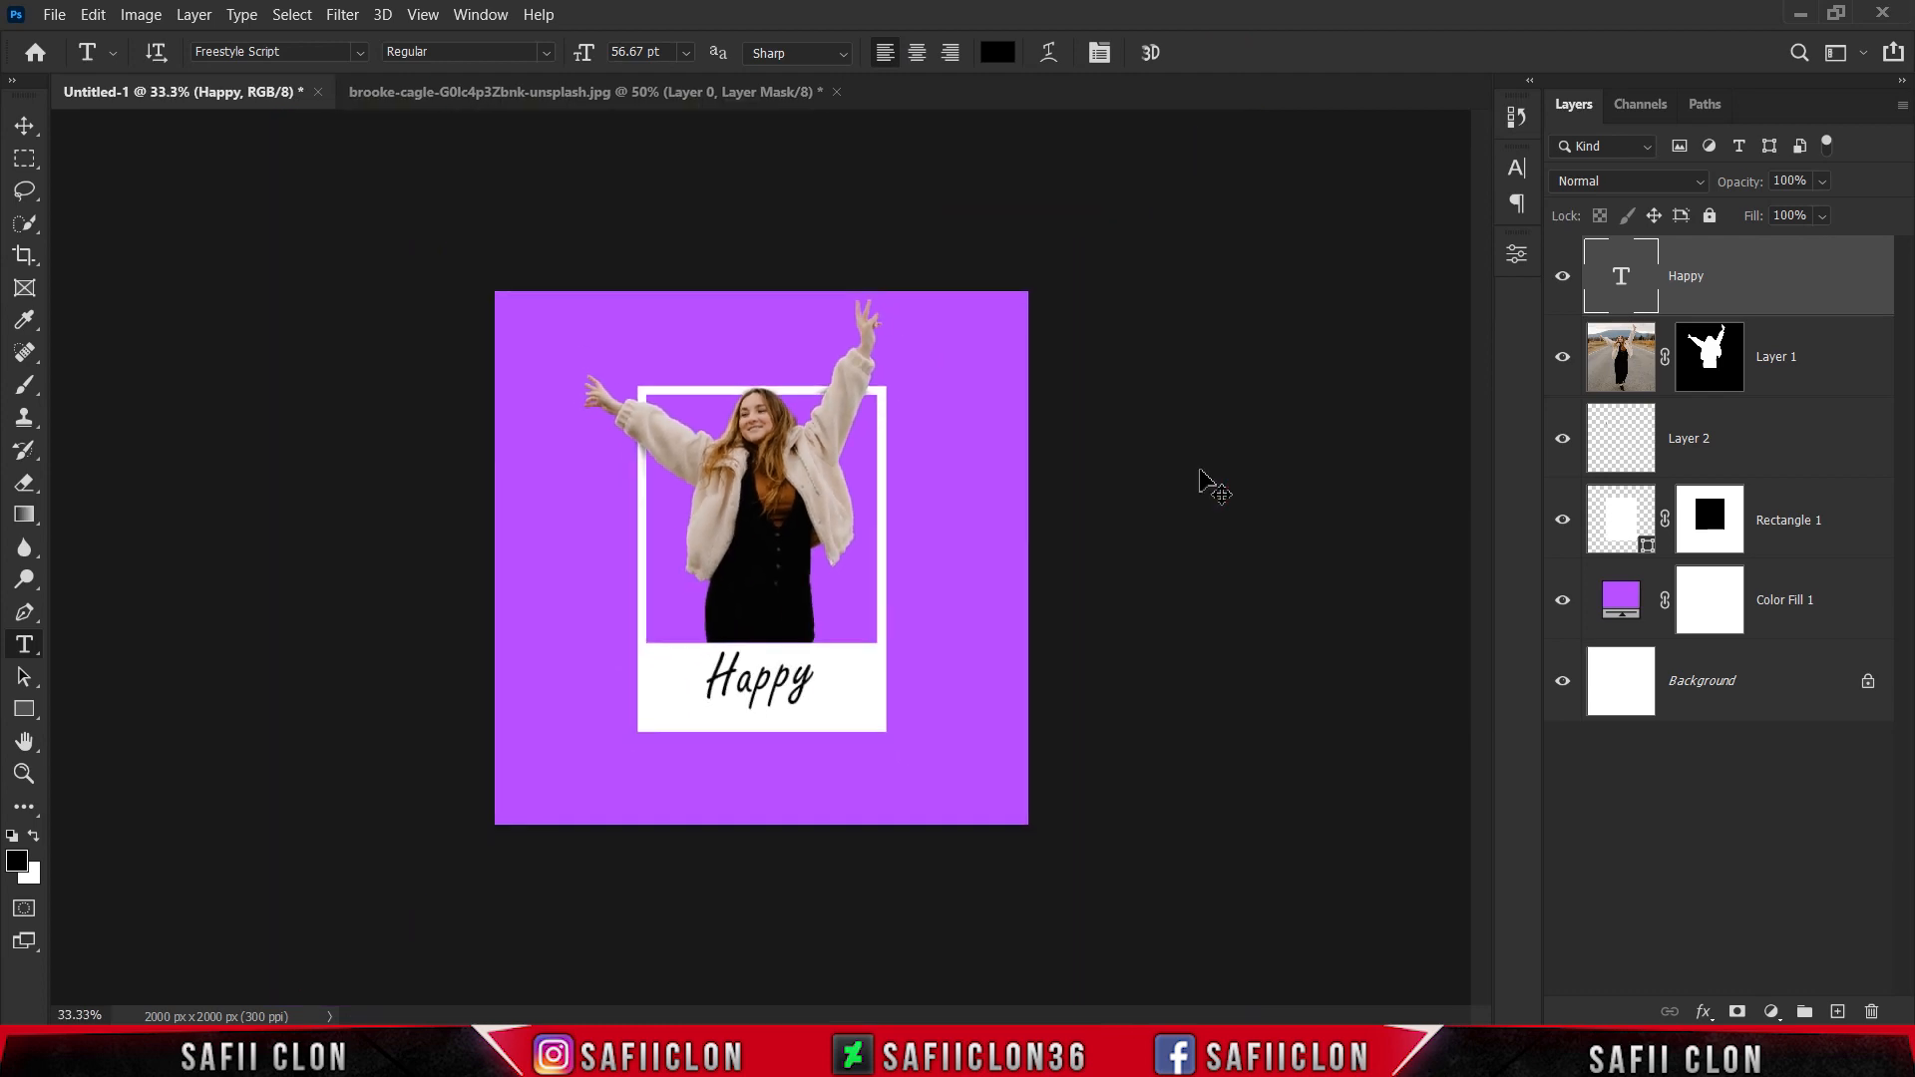
pyautogui.scroll(3, 1201, 478)
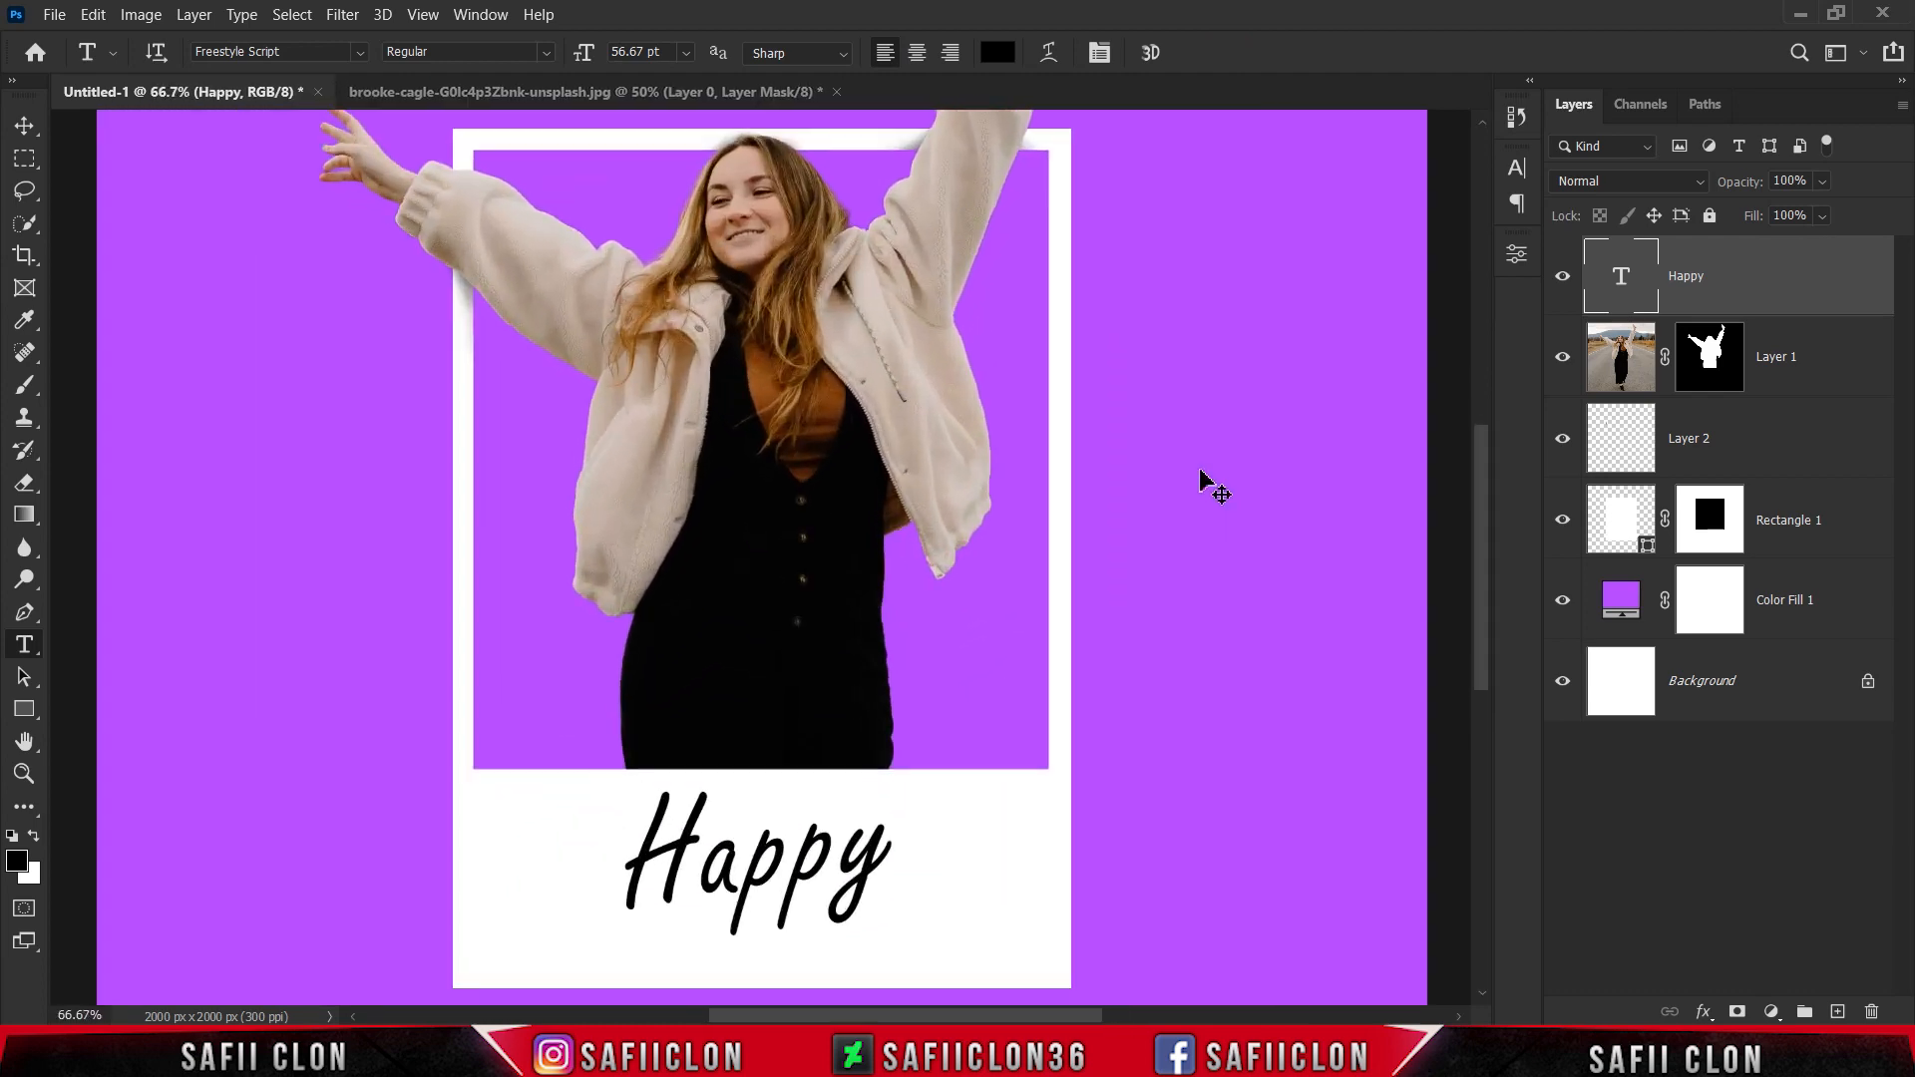
pyautogui.scroll(-2, 1202, 478)
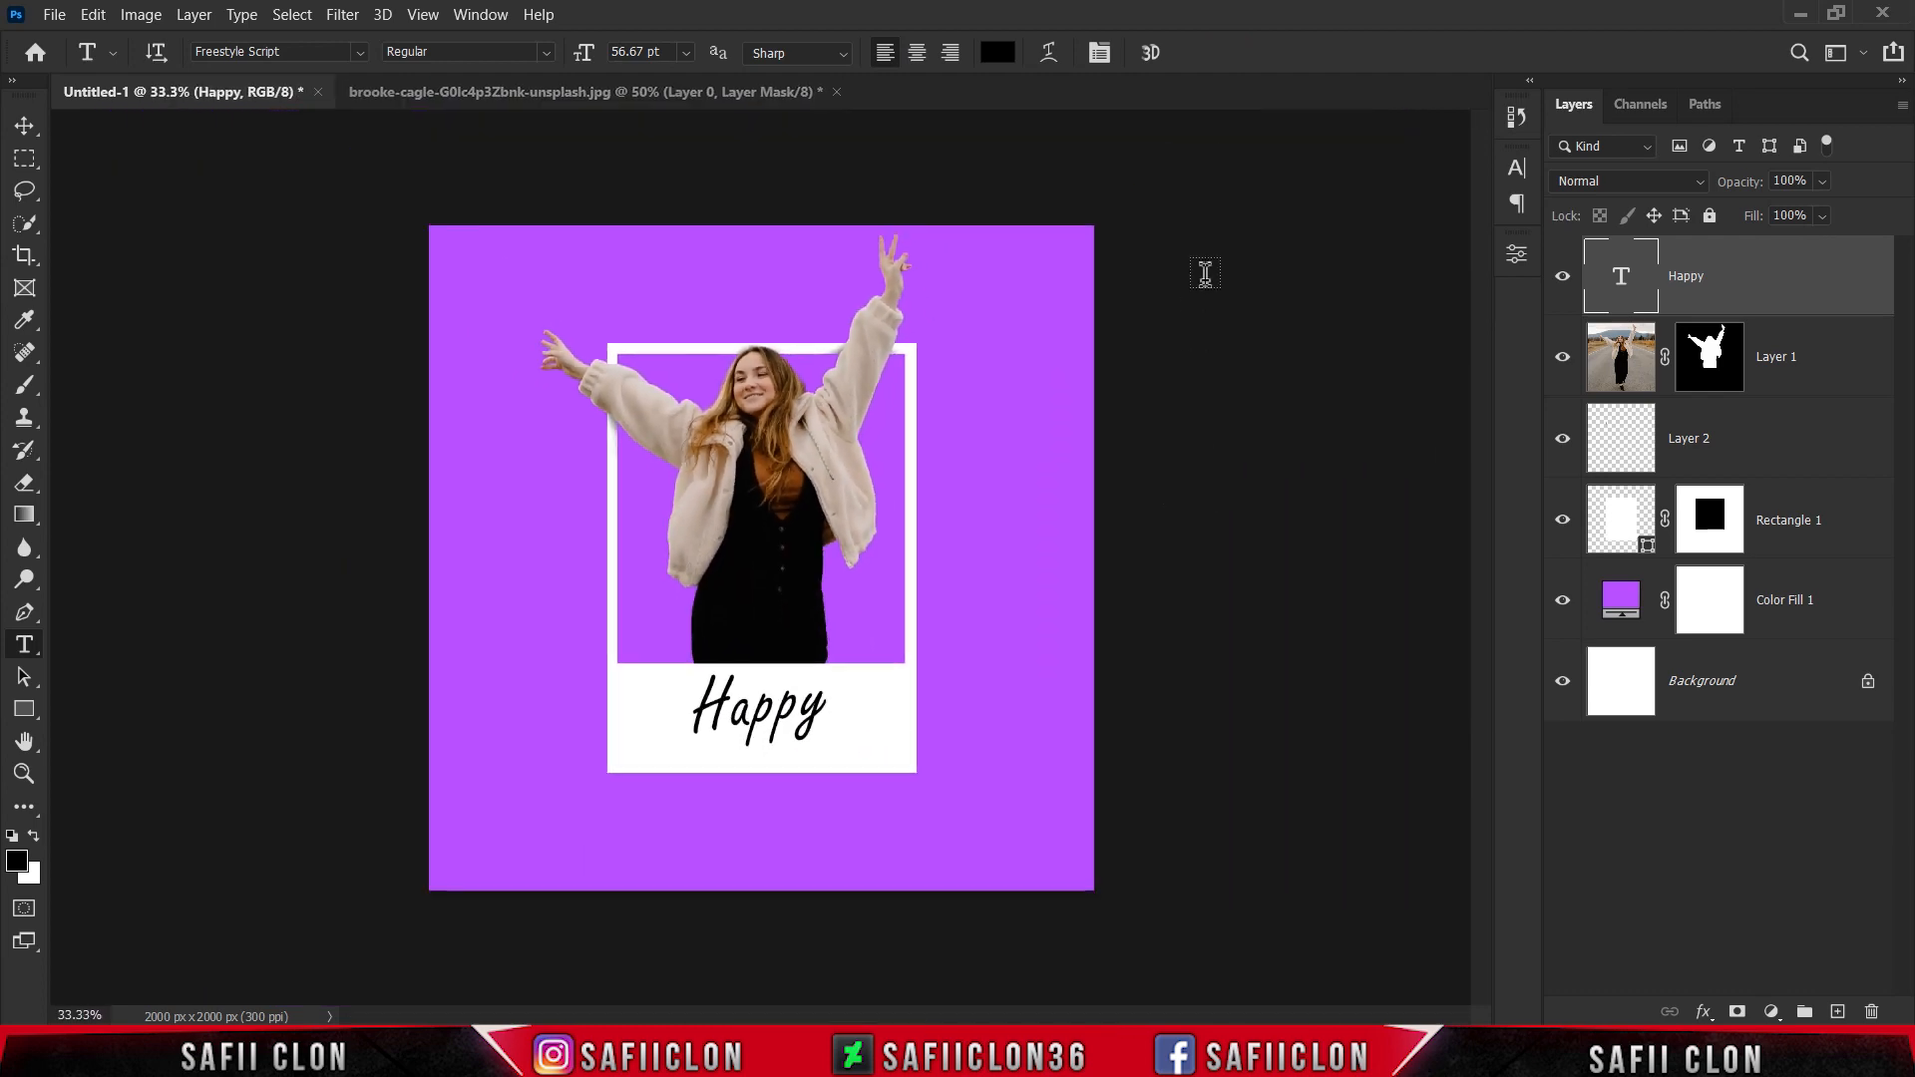
pyautogui.click(1561, 284)
pyautogui.click(1562, 284)
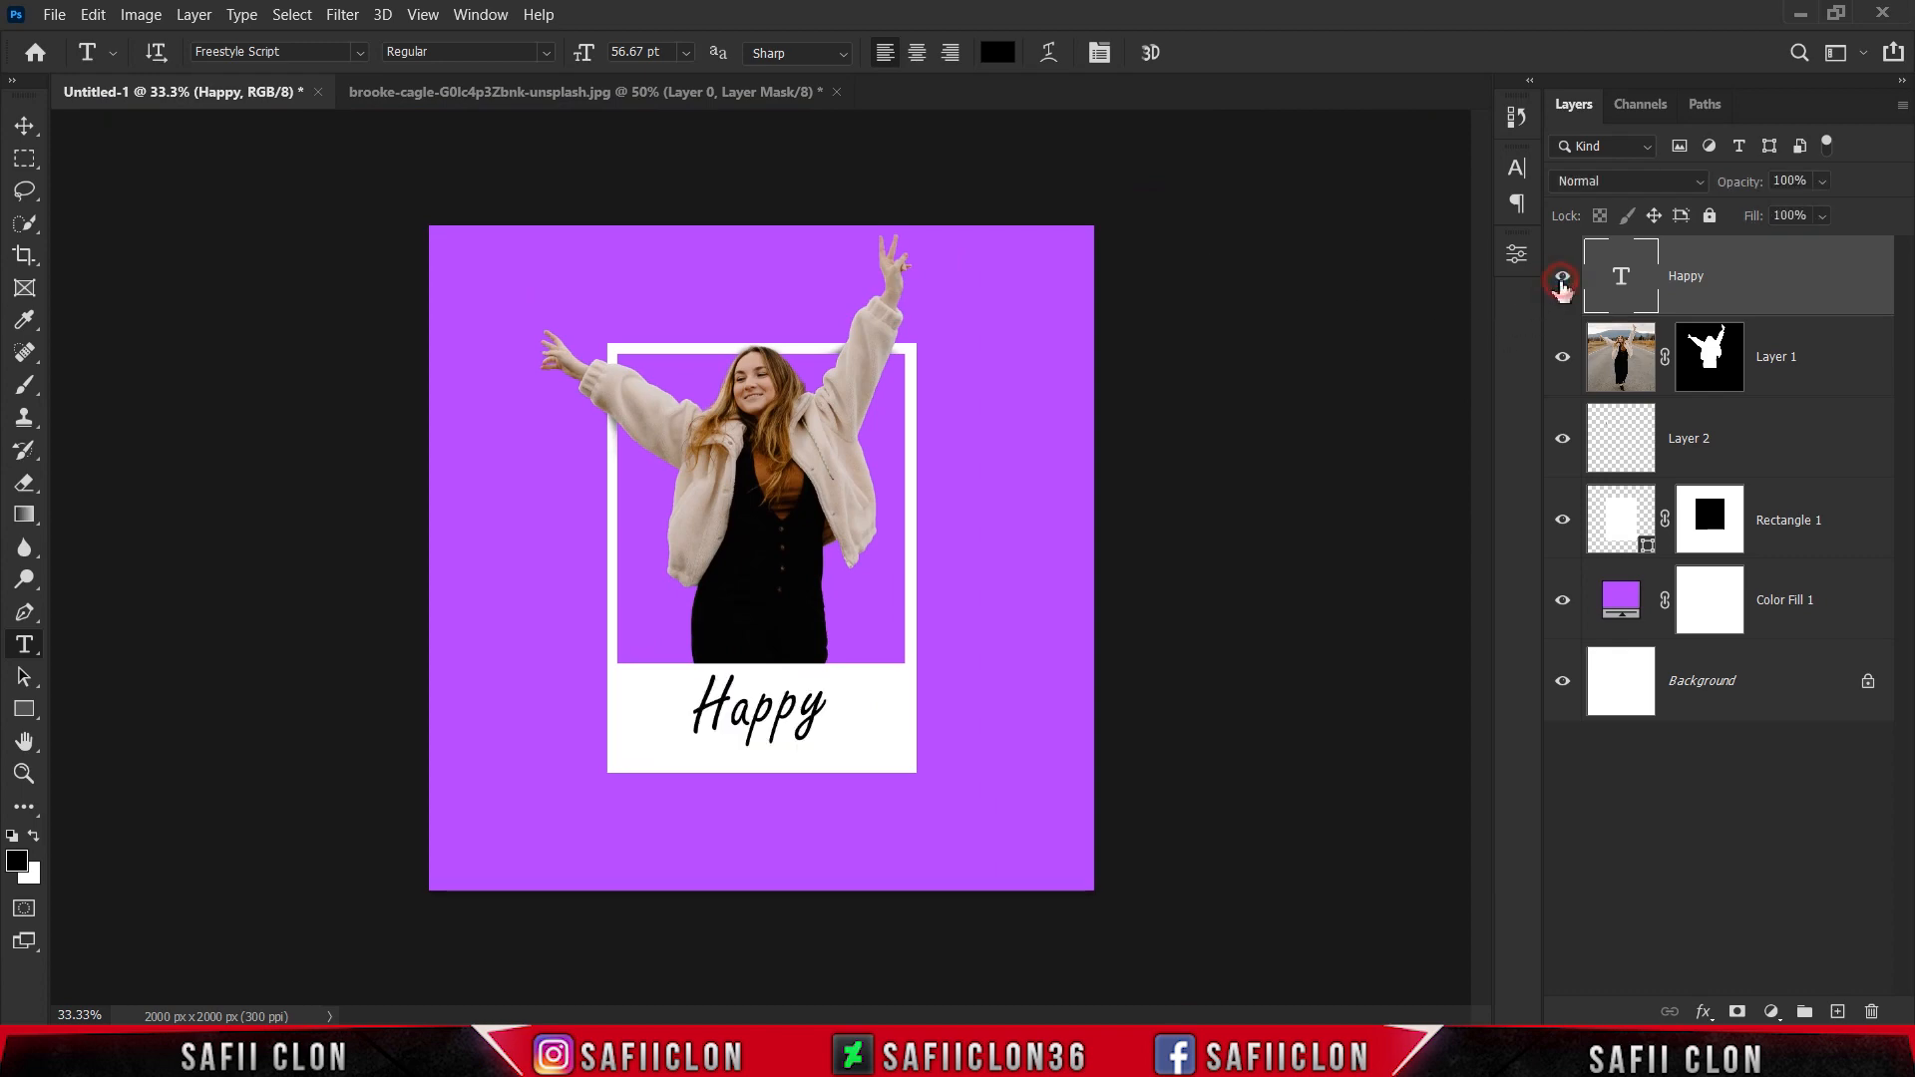